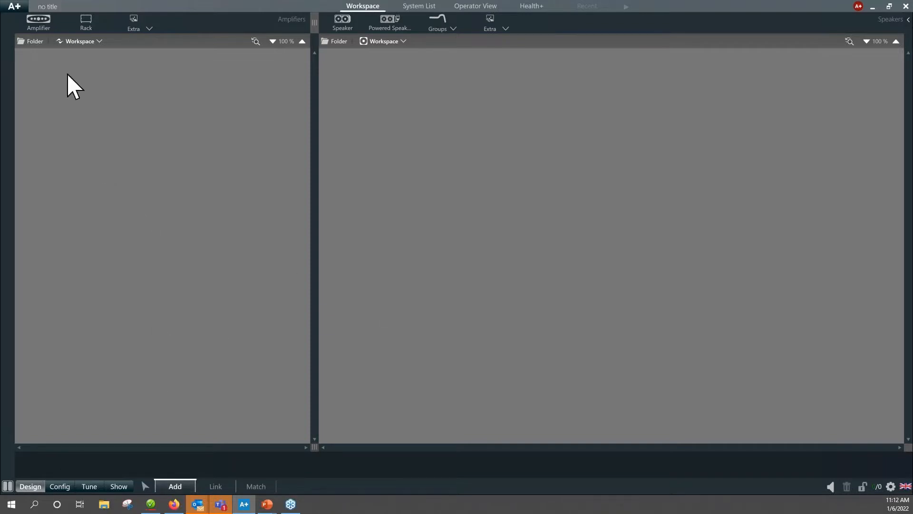
Review the Community Professional items in the online Marketplace and close it.
{"action": "left_click", "coordinate": [14, 7]}
{"action": "mouse_move", "coordinate": [19, 180]}
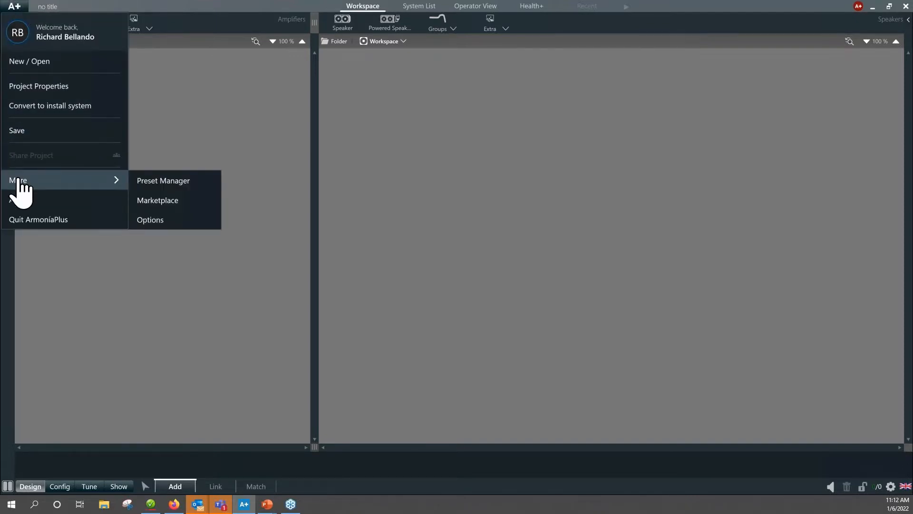
{"action": "left_click", "coordinate": [153, 200]}
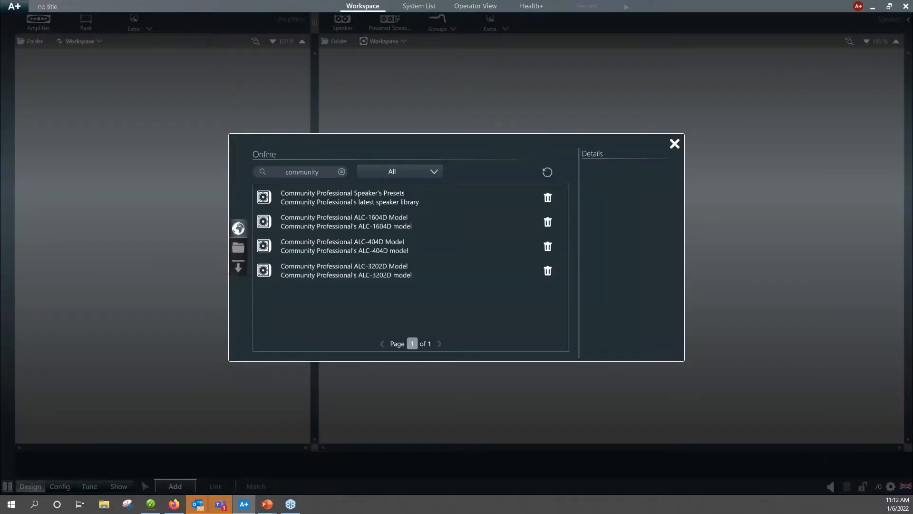
{"action": "left_click", "coordinate": [322, 172]}
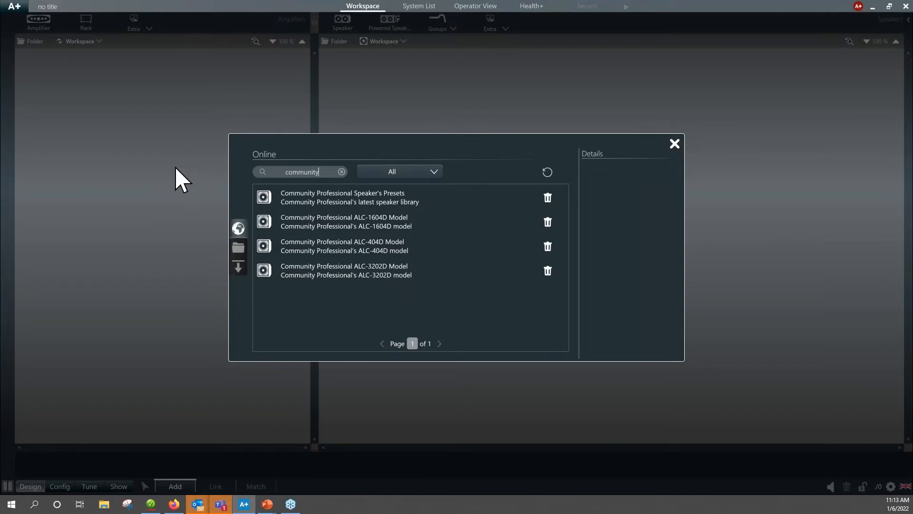
{"action": "left_click", "coordinate": [674, 143]}
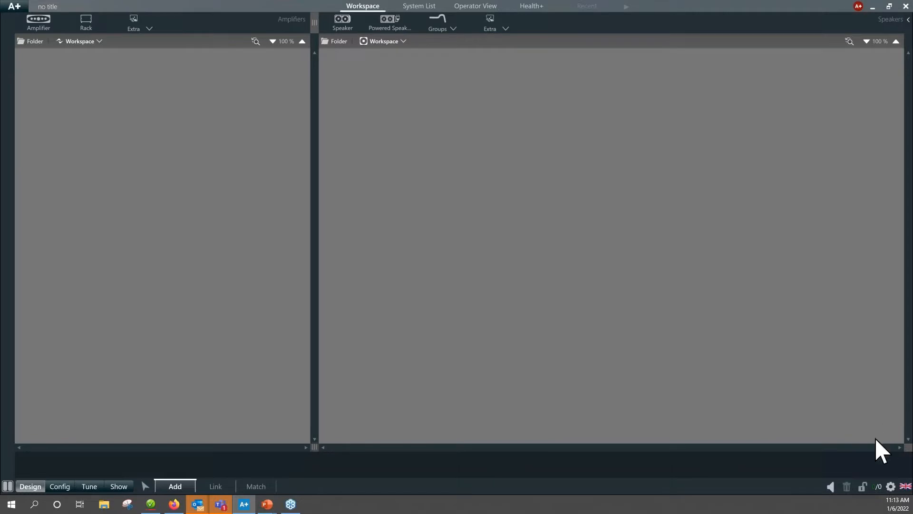
Confirm the communication preferences with Ethernet 4 and Wi-Fi enabled for ArmoniaPlus and Dante assigned to Ethernet 4.
{"action": "left_click", "coordinate": [891, 487]}
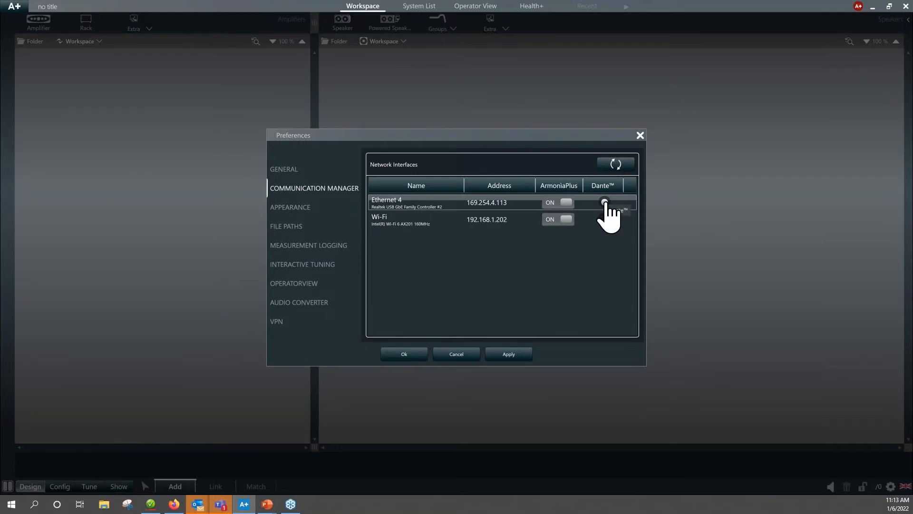
{"action": "left_click", "coordinate": [559, 218]}
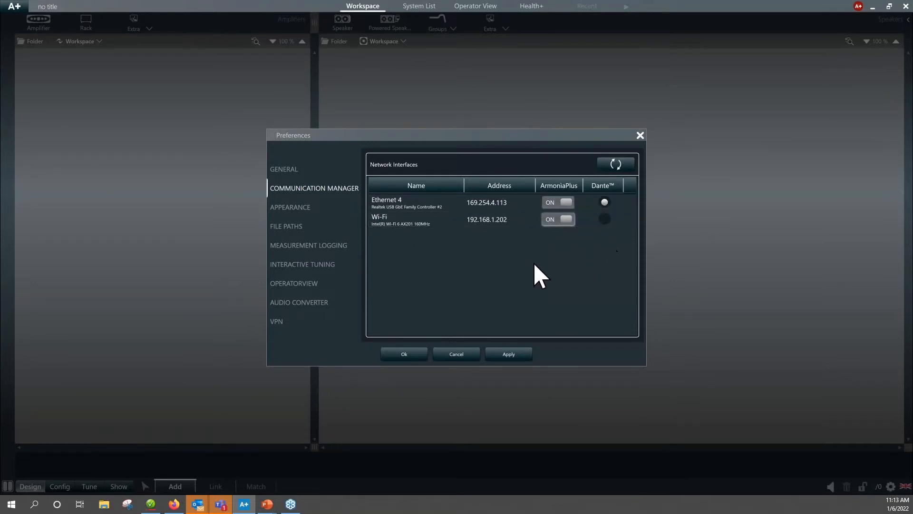
{"action": "left_click", "coordinate": [508, 354]}
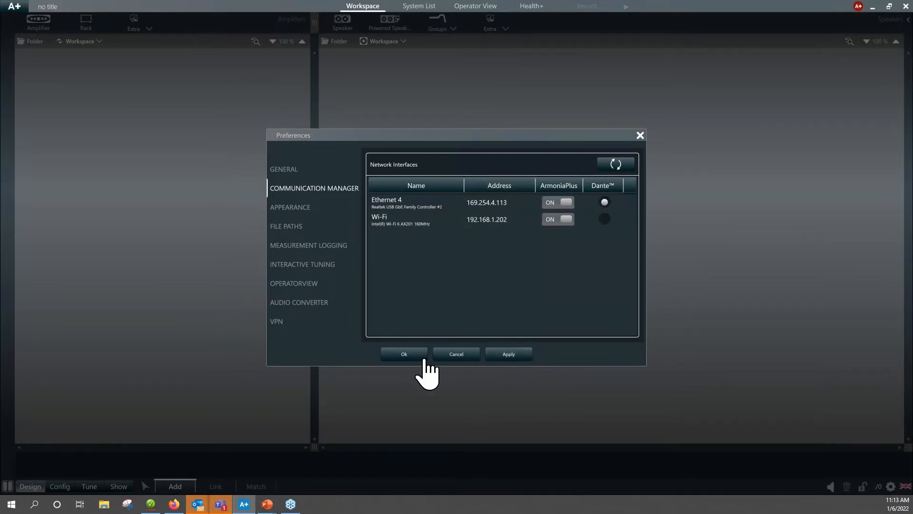
{"action": "left_click", "coordinate": [404, 355]}
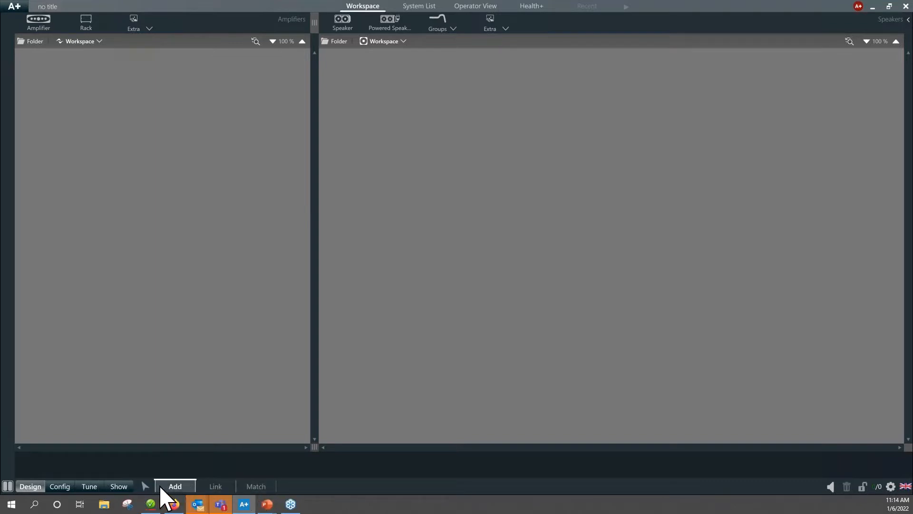
Clear the list of discovered devices and run a new network discovery for matching.
{"action": "left_click", "coordinate": [265, 487]}
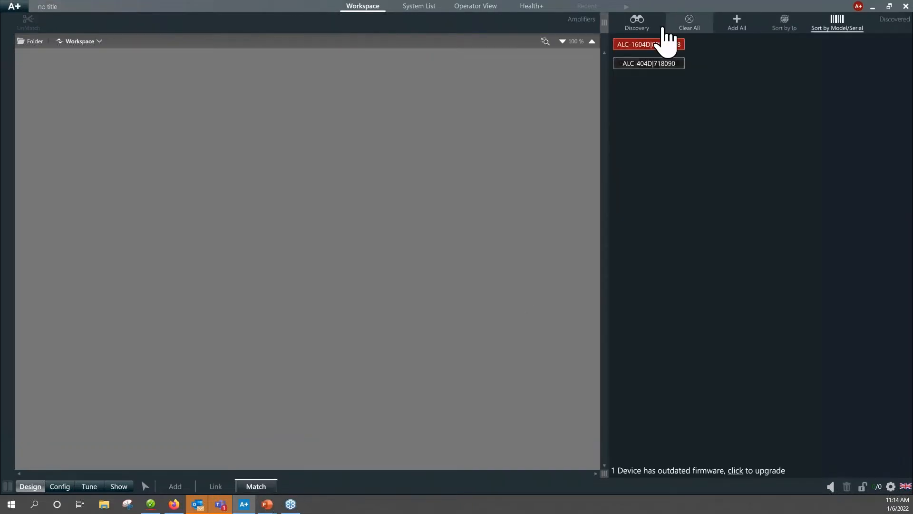
{"action": "left_click", "coordinate": [688, 24]}
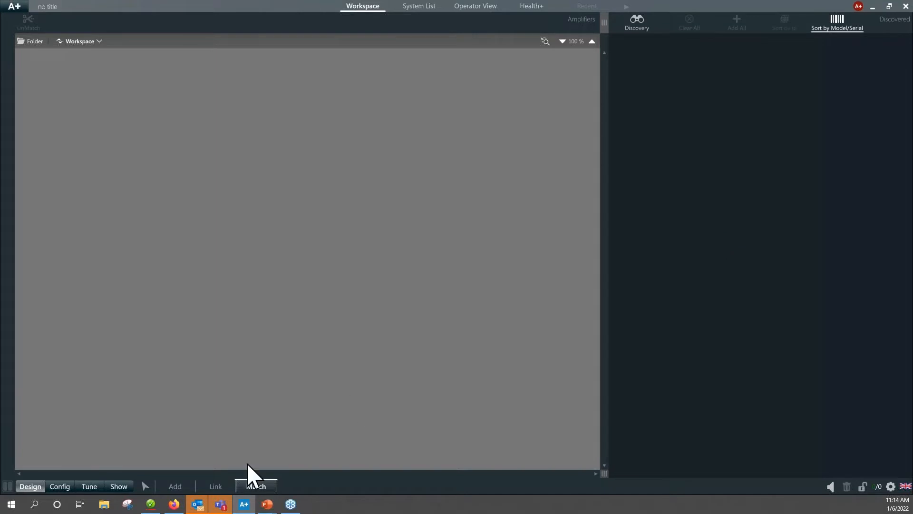
{"action": "left_click", "coordinate": [185, 488]}
{"action": "left_click", "coordinate": [254, 485]}
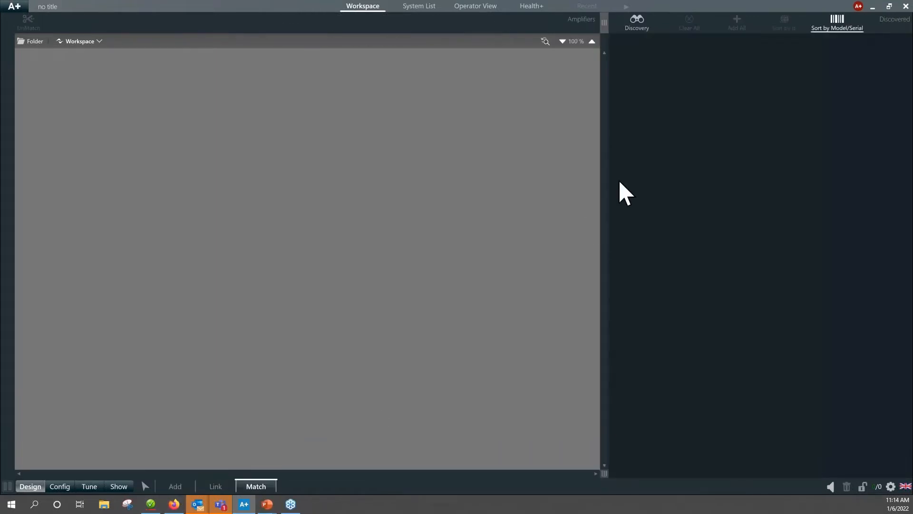
{"action": "left_click", "coordinate": [638, 23]}
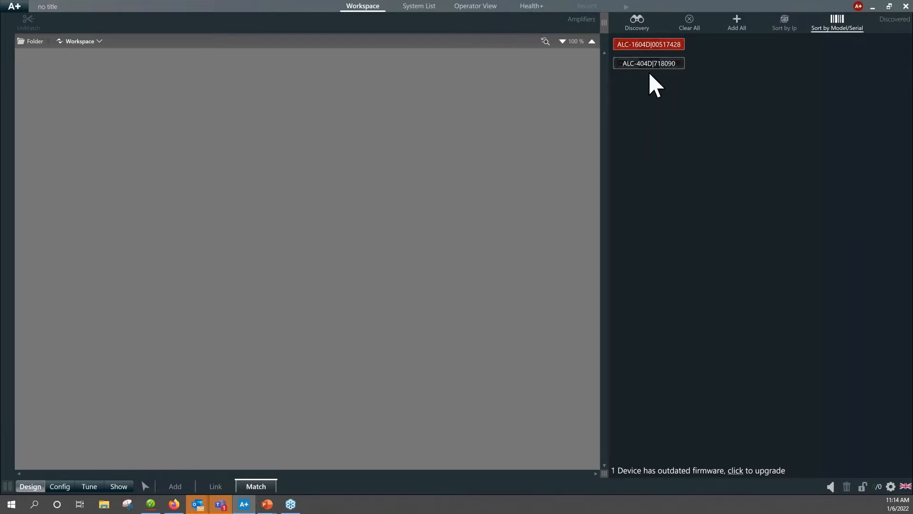
Open the firmware upgrade list and check which firmware version is available for the ALC-1604D among the other devices.
{"action": "mouse_move", "coordinate": [648, 64]}
{"action": "mouse_move", "coordinate": [673, 47]}
{"action": "left_click", "coordinate": [740, 475]}
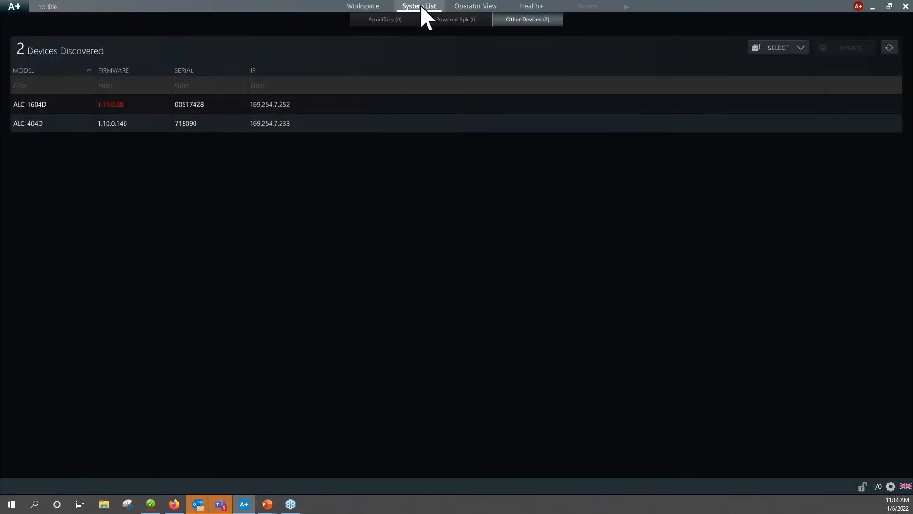
{"action": "left_click", "coordinate": [382, 20]}
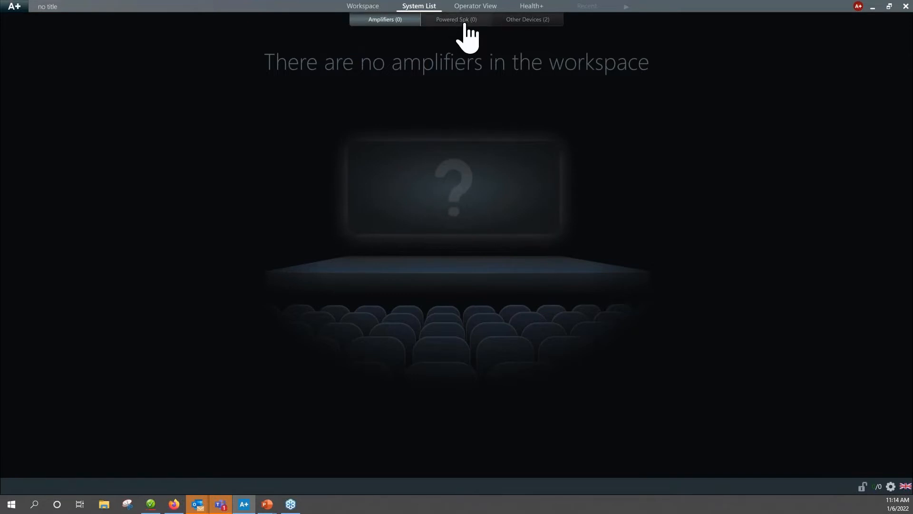
{"action": "left_click", "coordinate": [529, 24]}
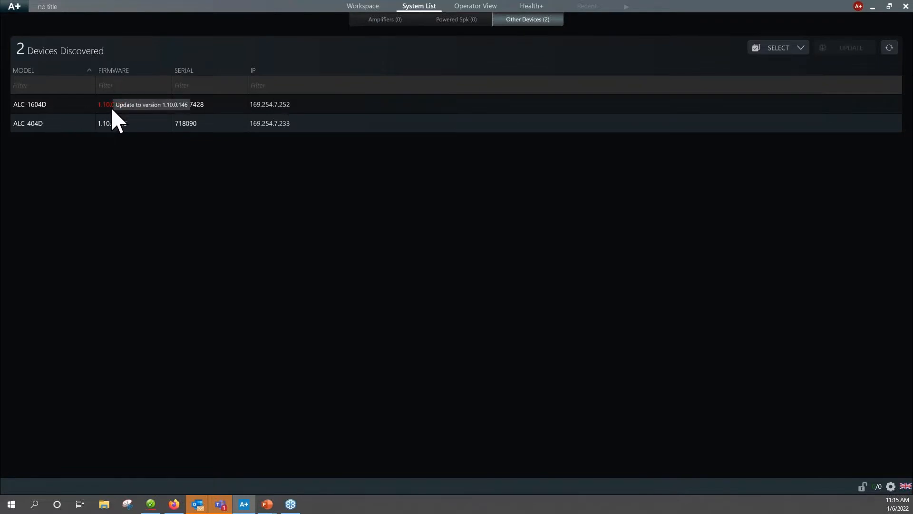
{"action": "mouse_move", "coordinate": [120, 107]}
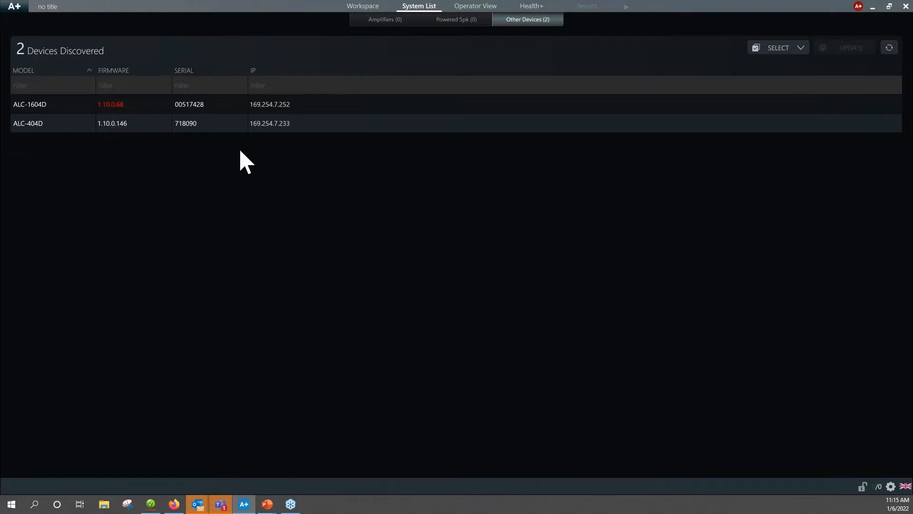
Select the outdated ALC-1604D and start its DSP firmware update.
{"action": "left_click", "coordinate": [321, 106]}
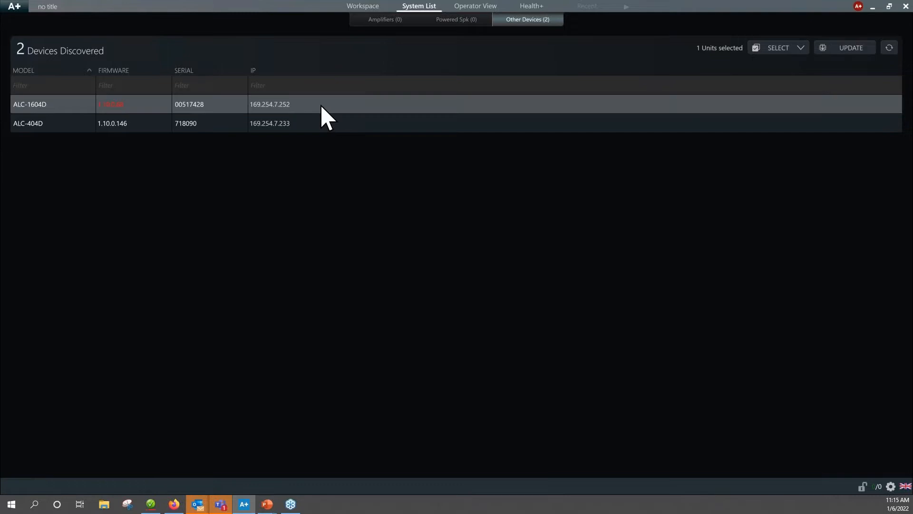
{"action": "left_click", "coordinate": [799, 49]}
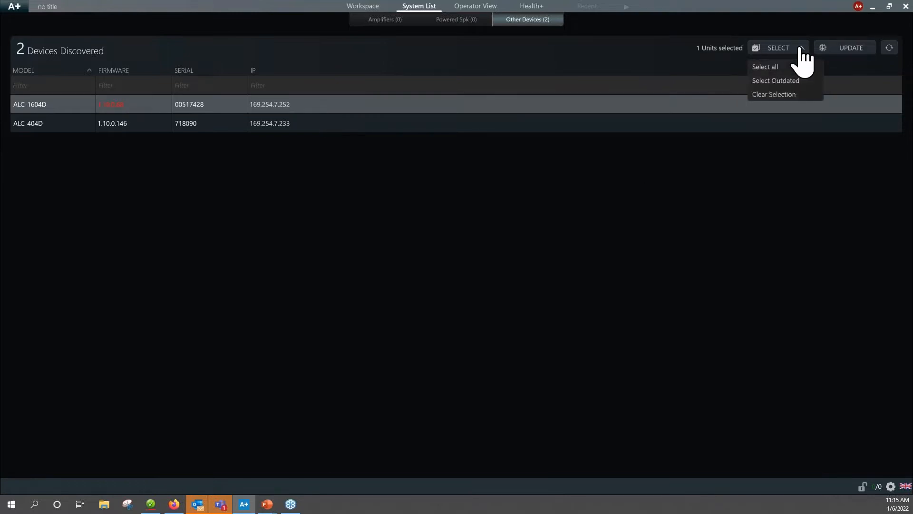
{"action": "left_click", "coordinate": [780, 81]}
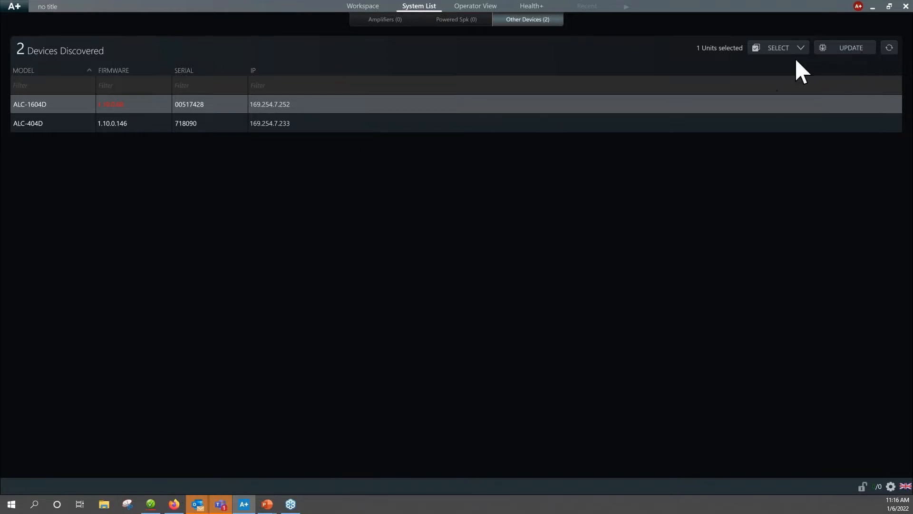
{"action": "left_click", "coordinate": [851, 50]}
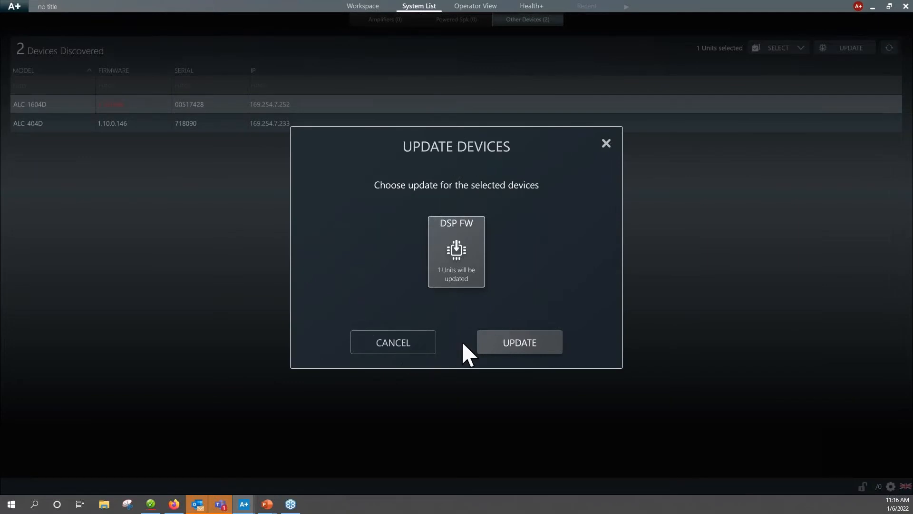
{"action": "left_click", "coordinate": [525, 357]}
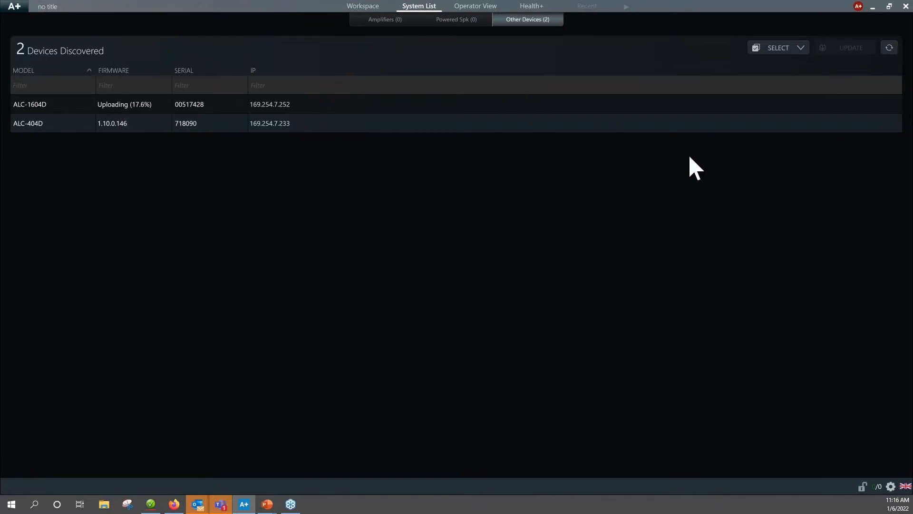
Return to the design workspace and add one unracked Community Professional ALC-404D amplifier from the ALC family.
{"action": "left_click", "coordinate": [361, 6]}
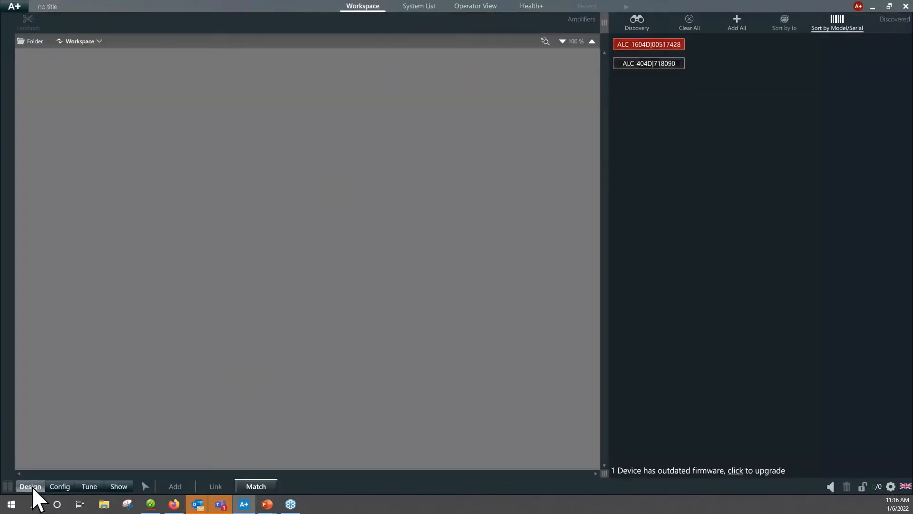
{"action": "left_click", "coordinate": [176, 487]}
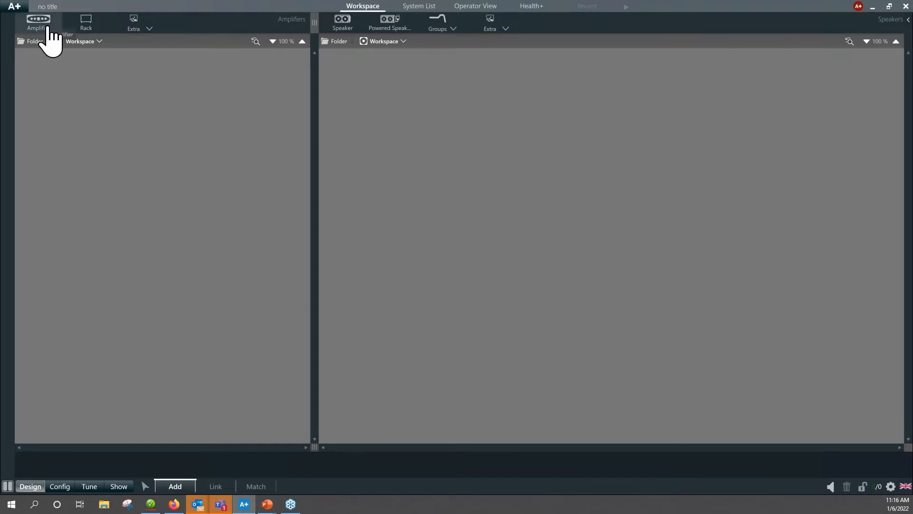
{"action": "left_click", "coordinate": [38, 22]}
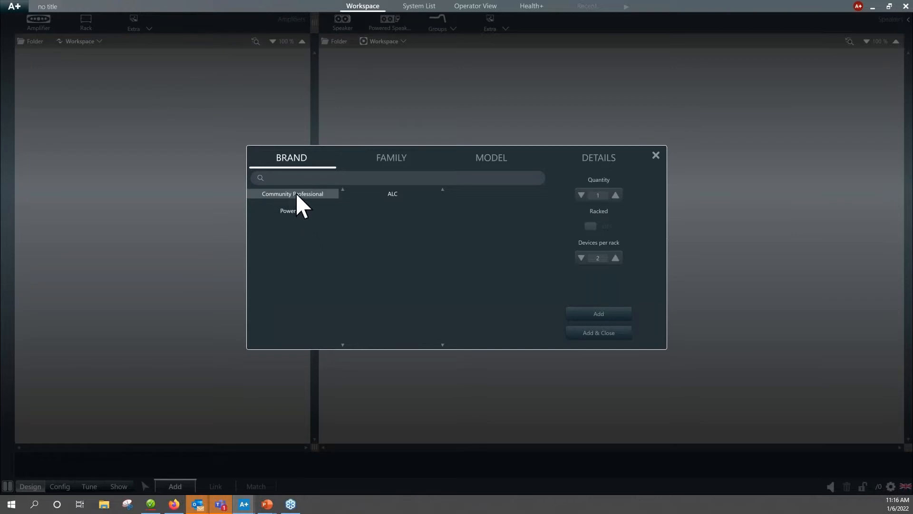
{"action": "left_click", "coordinate": [297, 214]}
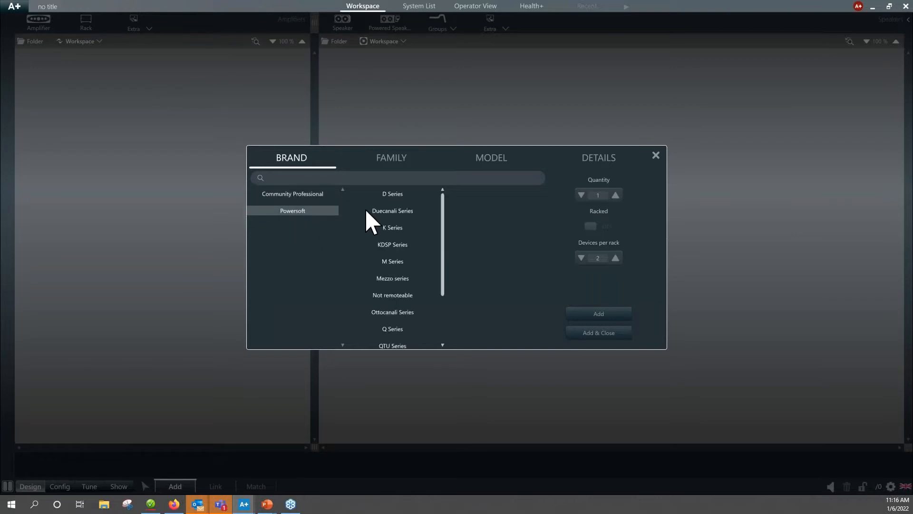
{"action": "left_click", "coordinate": [292, 195]}
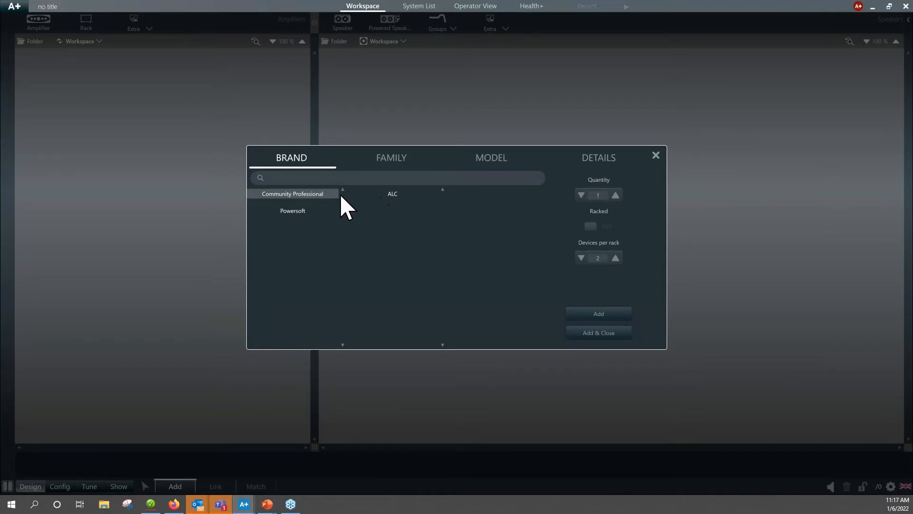
{"action": "left_click", "coordinate": [392, 195]}
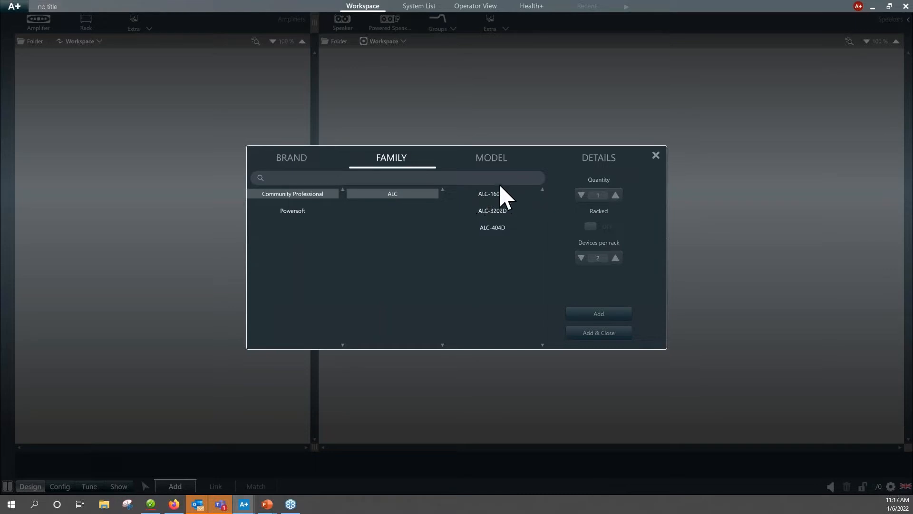
{"action": "left_click", "coordinate": [495, 235]}
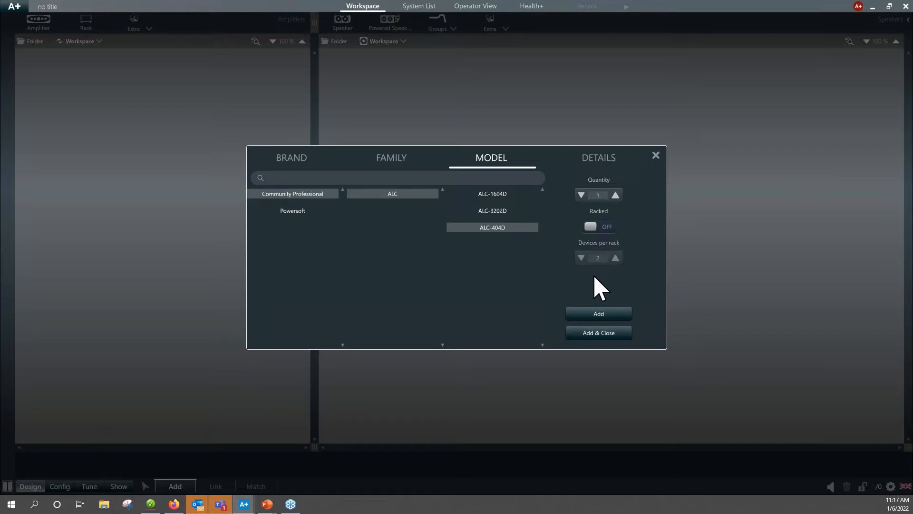
{"action": "left_click", "coordinate": [595, 334]}
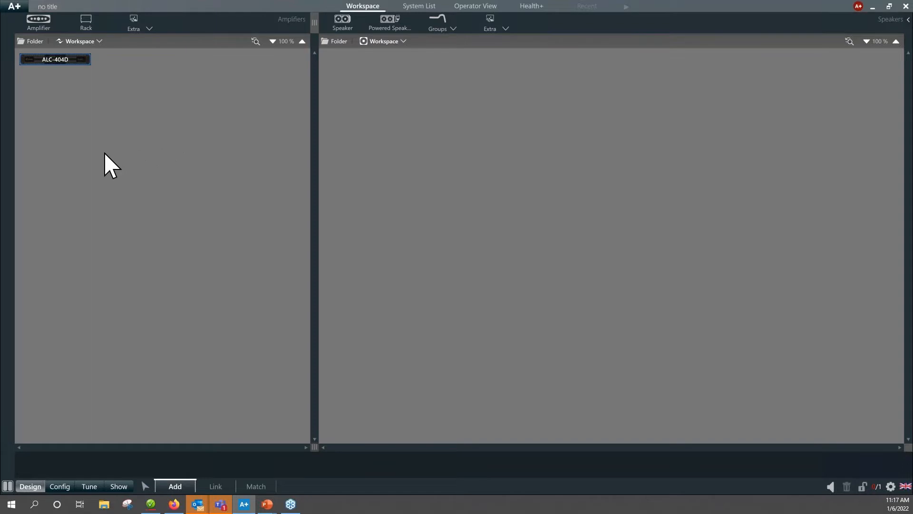
Enlarge the amplifier workspace view to 340 % and take a brief look at the speaker selection dialog.
{"action": "left_click", "coordinate": [302, 41]}
{"action": "left_click", "coordinate": [302, 41]}
{"action": "left_click", "coordinate": [302, 41]}
{"action": "left_click", "coordinate": [302, 42]}
{"action": "left_click", "coordinate": [302, 41]}
{"action": "left_click", "coordinate": [302, 42]}
{"action": "left_click", "coordinate": [302, 42]}
{"action": "left_click", "coordinate": [302, 42]}
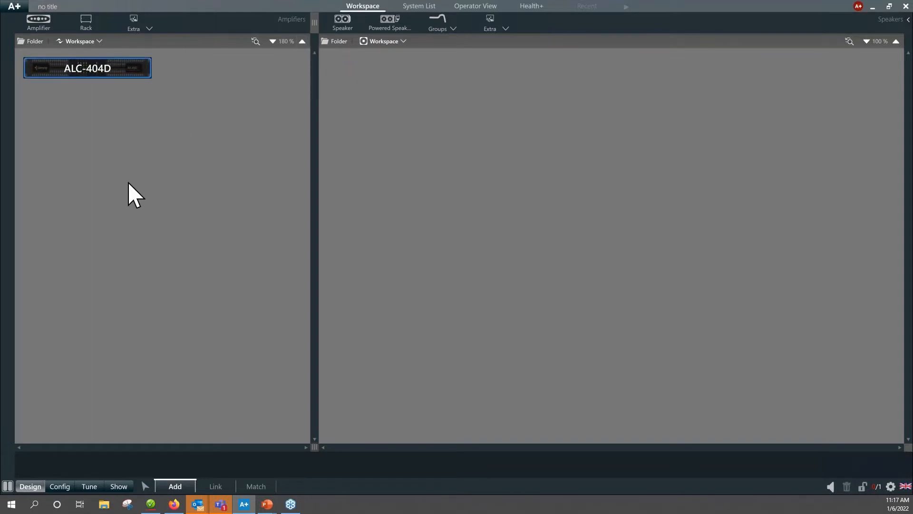
{"action": "scroll", "coordinate": [141, 194], "scroll_direction": "up", "scroll_amount": 14}
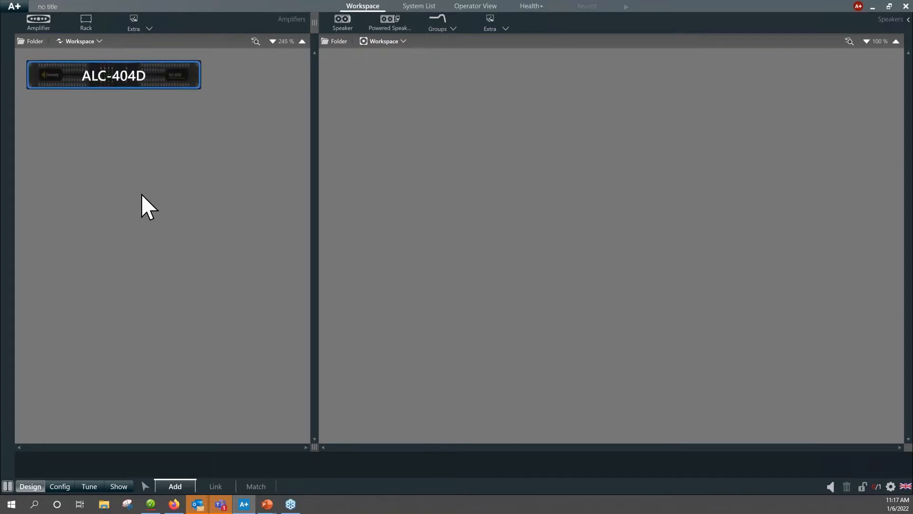
{"action": "scroll", "coordinate": [141, 193], "scroll_direction": "up", "scroll_amount": 3}
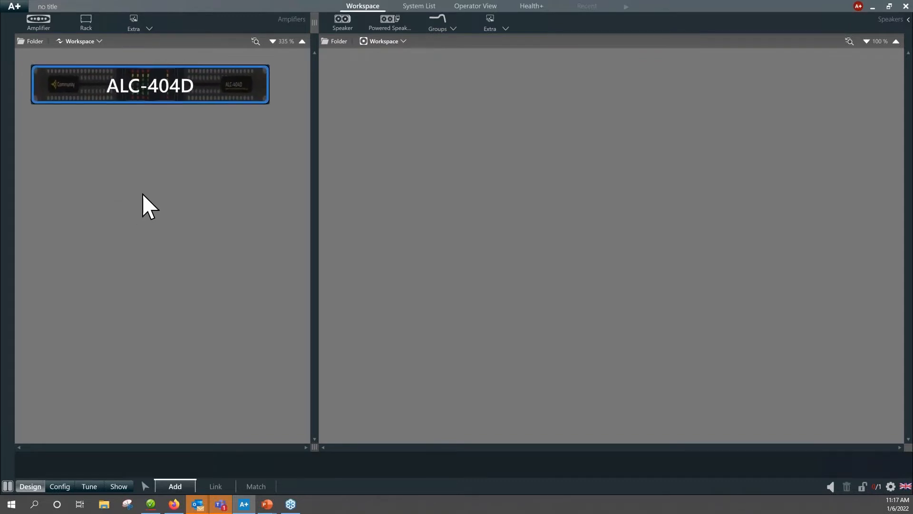
{"action": "scroll", "coordinate": [142, 193], "scroll_direction": "down", "scroll_amount": 1}
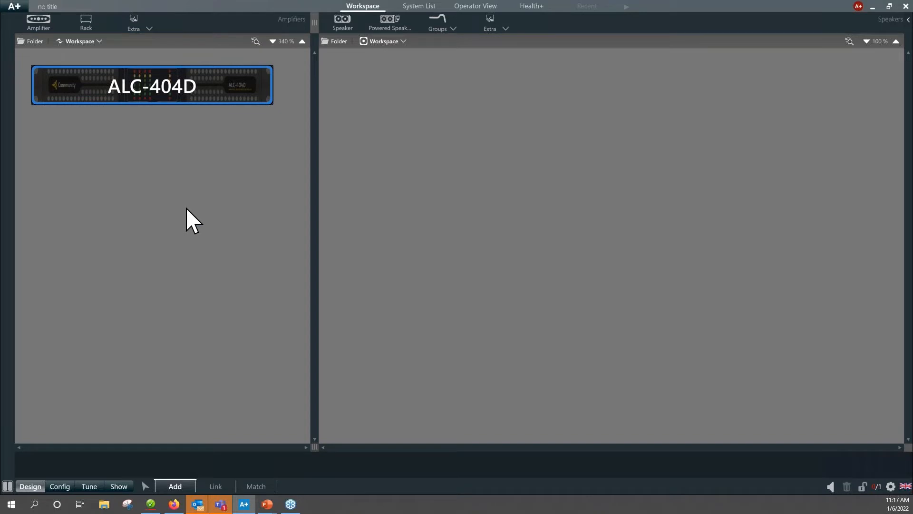
{"action": "left_click", "coordinate": [343, 22]}
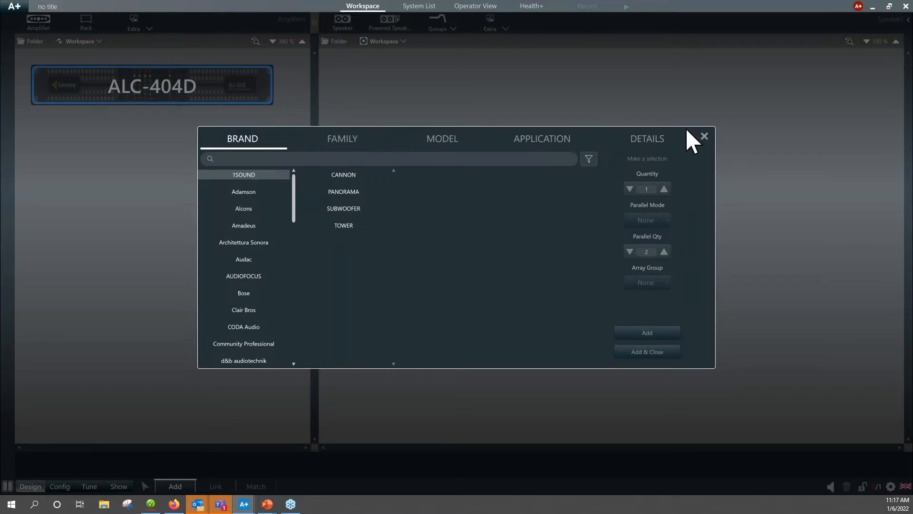
{"action": "left_click", "coordinate": [704, 138]}
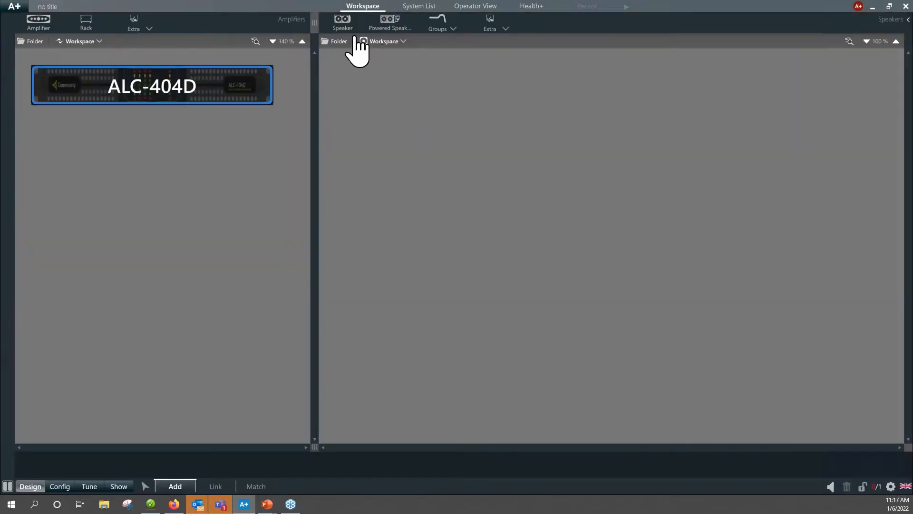
Open the speaker selection, choose the Community Professional brand and look through its speaker families.
{"action": "left_click", "coordinate": [343, 23]}
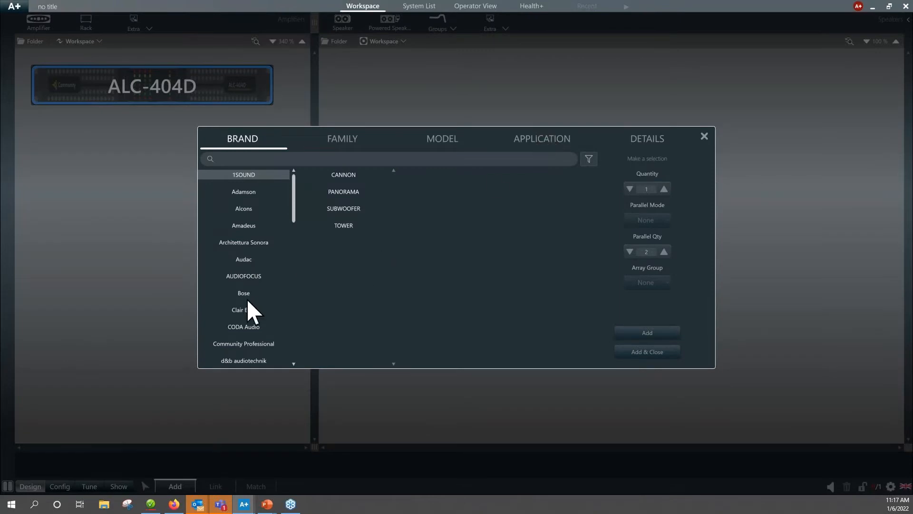
{"action": "scroll", "coordinate": [245, 264], "scroll_direction": "down", "scroll_amount": 4}
{"action": "scroll", "coordinate": [245, 263], "scroll_direction": "up", "scroll_amount": 4}
{"action": "scroll", "coordinate": [244, 258], "scroll_direction": "down", "scroll_amount": 12}
{"action": "scroll", "coordinate": [245, 264], "scroll_direction": "up", "scroll_amount": 10}
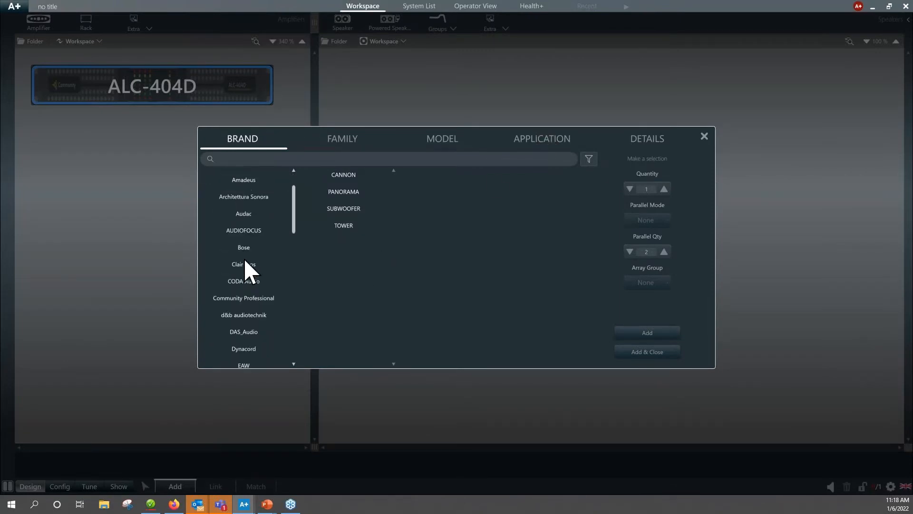
{"action": "scroll", "coordinate": [245, 270], "scroll_direction": "up", "scroll_amount": 3}
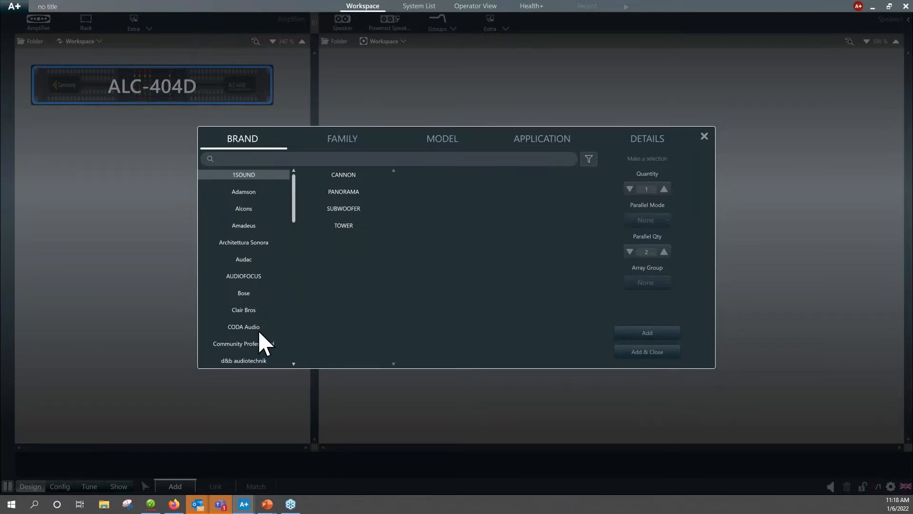
{"action": "left_click", "coordinate": [247, 344]}
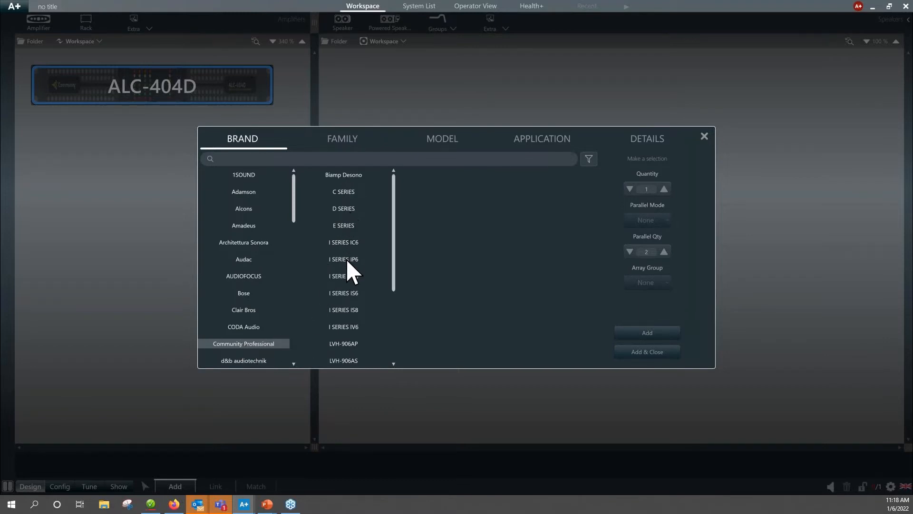
{"action": "scroll", "coordinate": [348, 278], "scroll_direction": "down", "scroll_amount": 1}
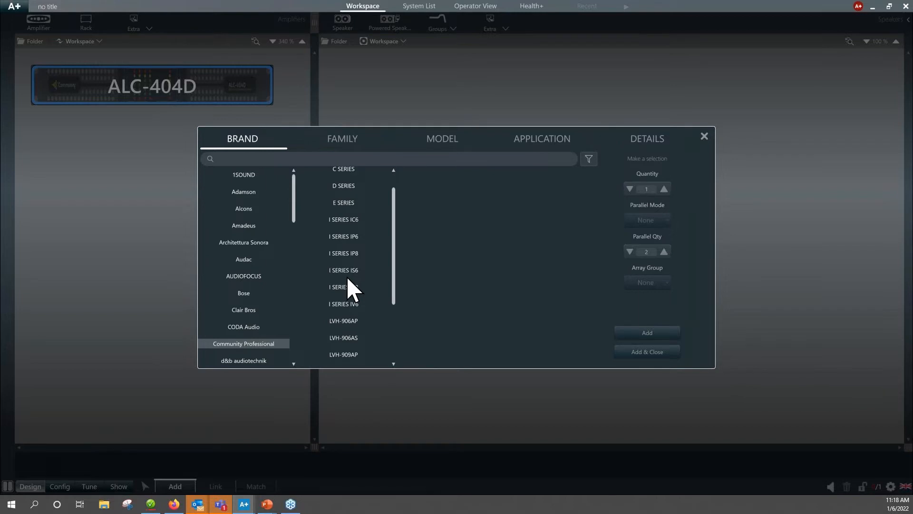
{"action": "scroll", "coordinate": [352, 288], "scroll_direction": "up", "scroll_amount": 1}
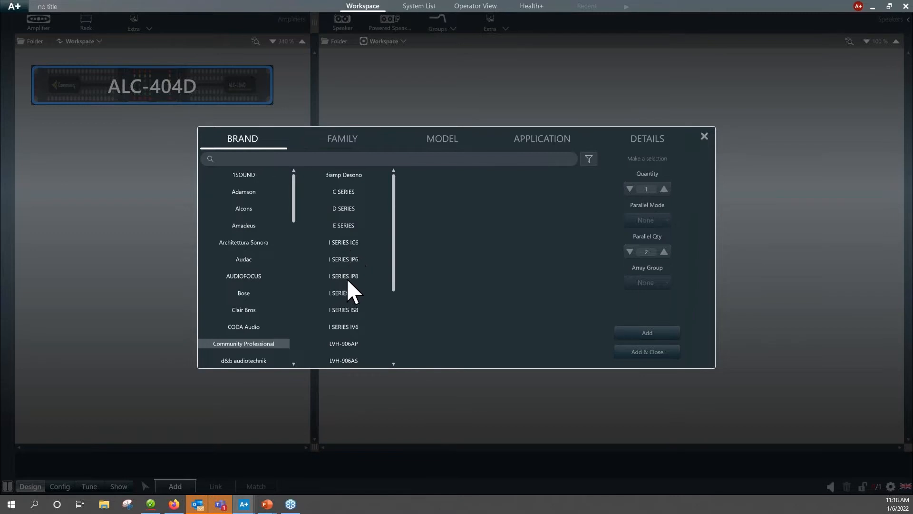
Add two IC6-1082-96 speakers from the I SERIES IC6 family with the Passive Full Range v1 application.
{"action": "left_click", "coordinate": [346, 244]}
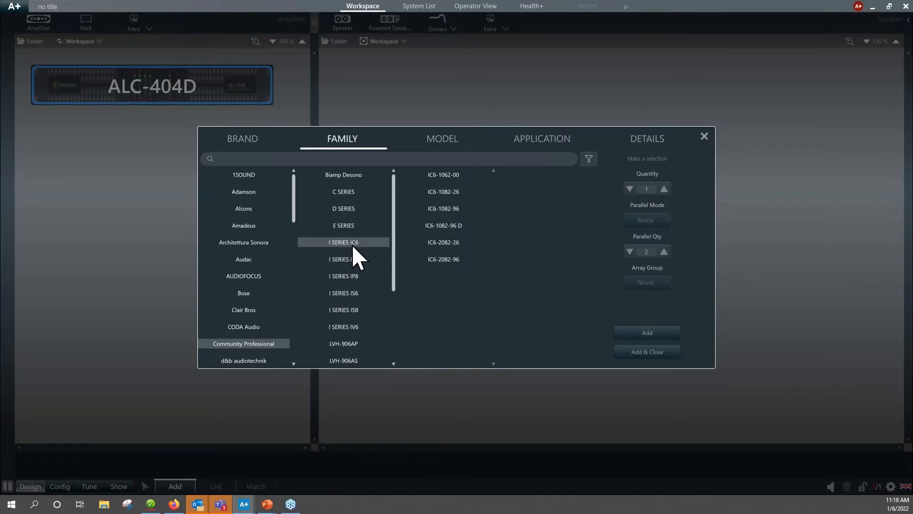
{"action": "left_click", "coordinate": [451, 209]}
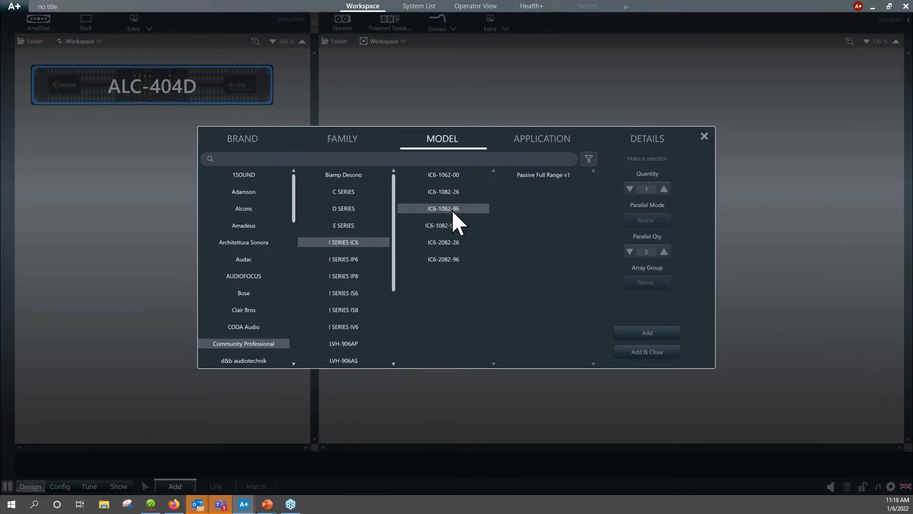
{"action": "left_click", "coordinate": [547, 177]}
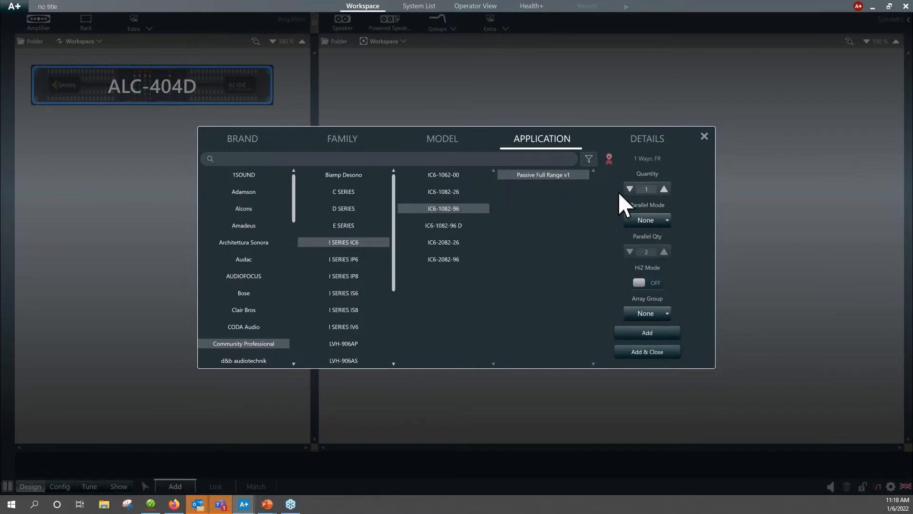
{"action": "left_click", "coordinate": [664, 189]}
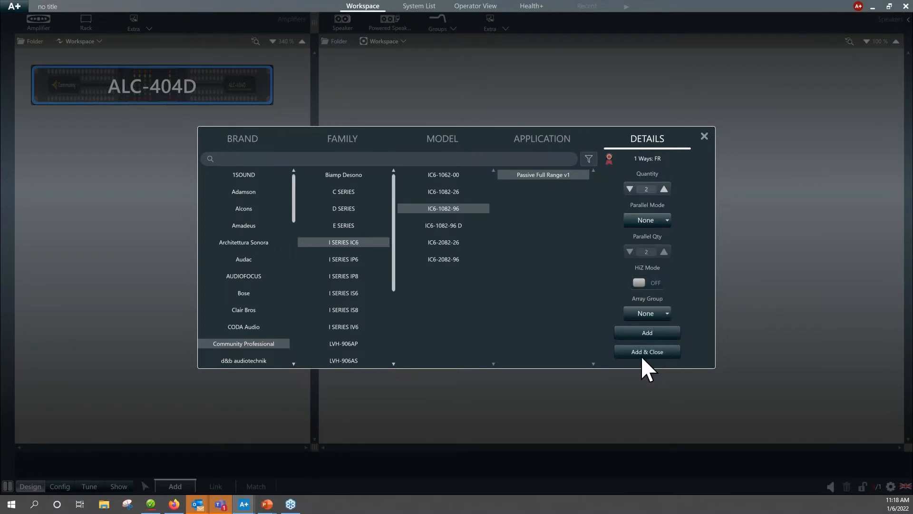
{"action": "left_click", "coordinate": [649, 335]}
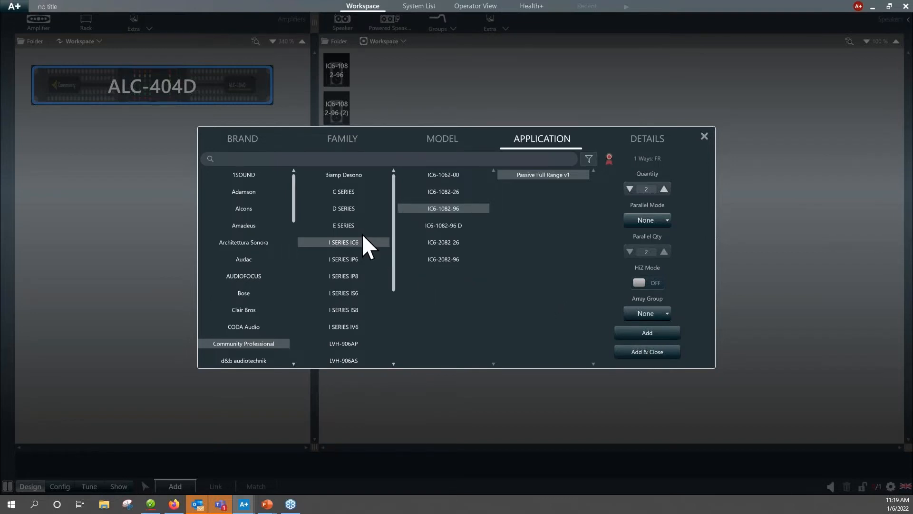
Choose the D6 from the D SERIES with the FR Ceiling Speaker V1 application and set the quantity to 10.
{"action": "left_click", "coordinate": [344, 209]}
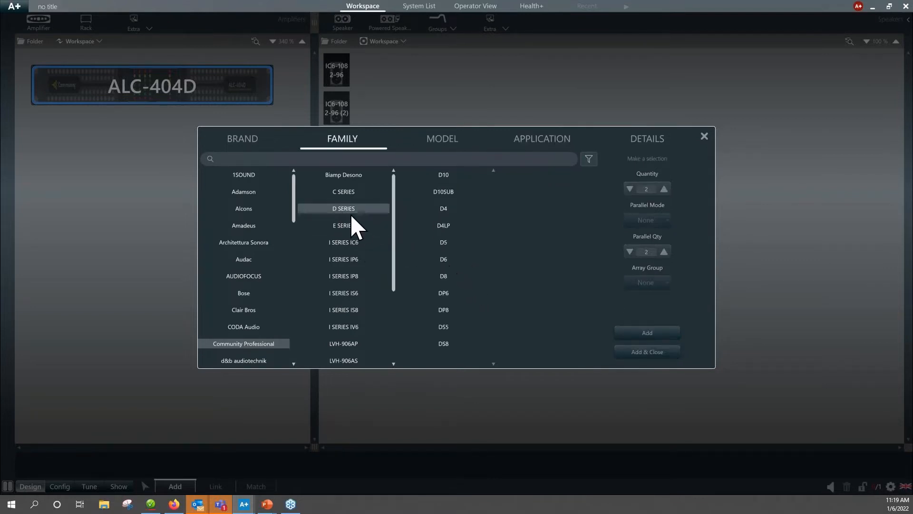
{"action": "left_click", "coordinate": [445, 258]}
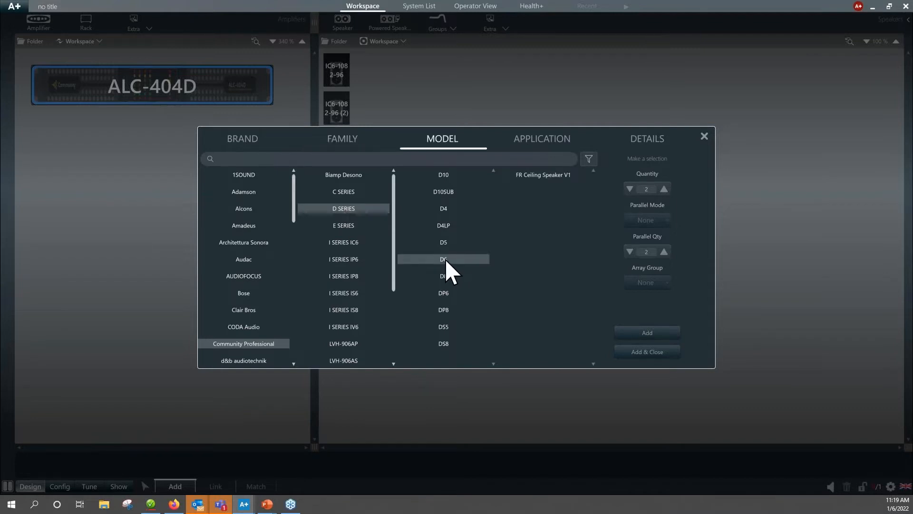
{"action": "left_click", "coordinate": [543, 176]}
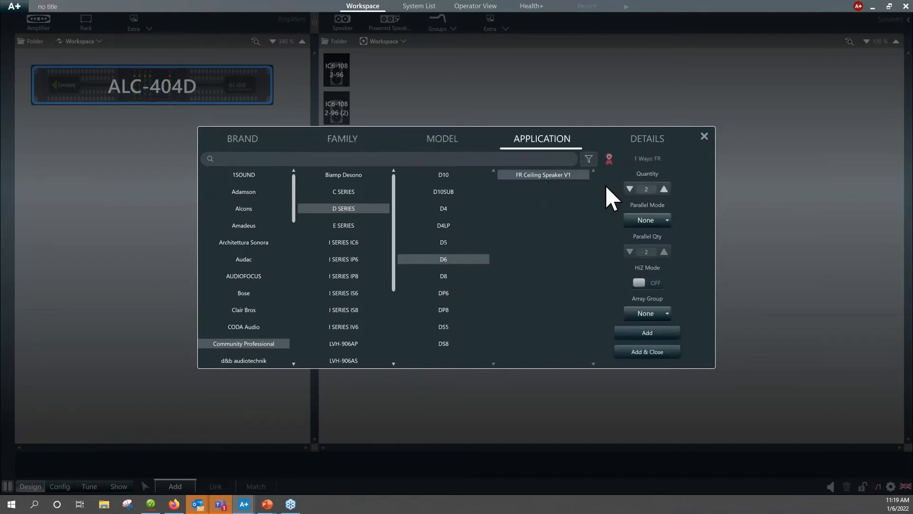
{"action": "left_click", "coordinate": [664, 189]}
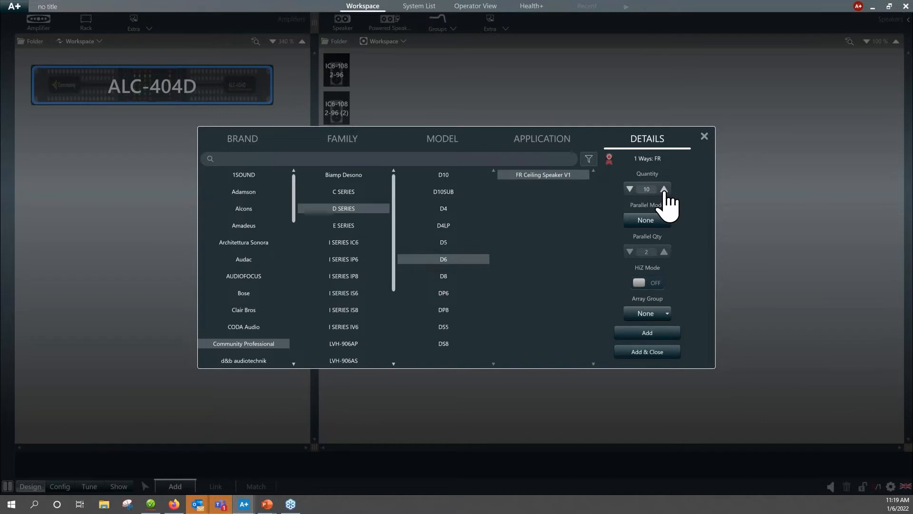
Set the D6 speakers' parallel mode to Adjacent Horizontal with a parallel quantity of 10 and turn HiZ Mode on.
{"action": "left_click", "coordinate": [666, 220]}
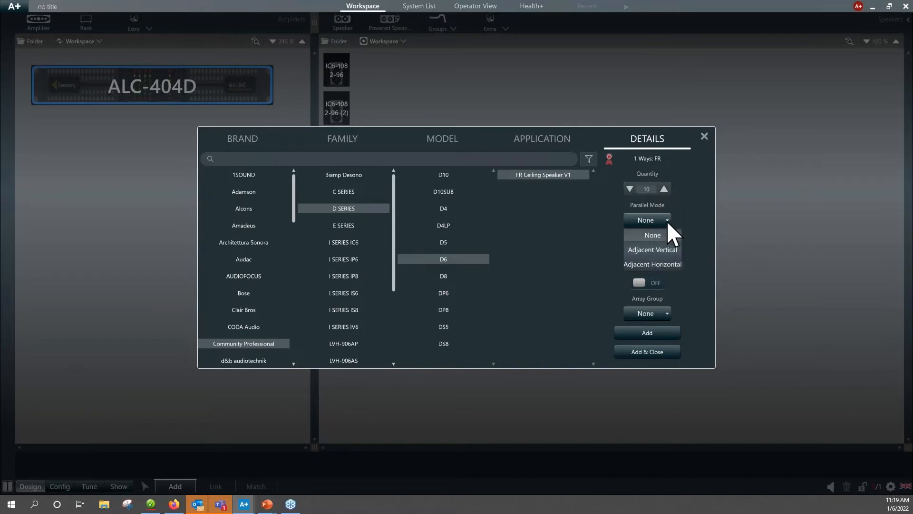
{"action": "left_click", "coordinate": [648, 262]}
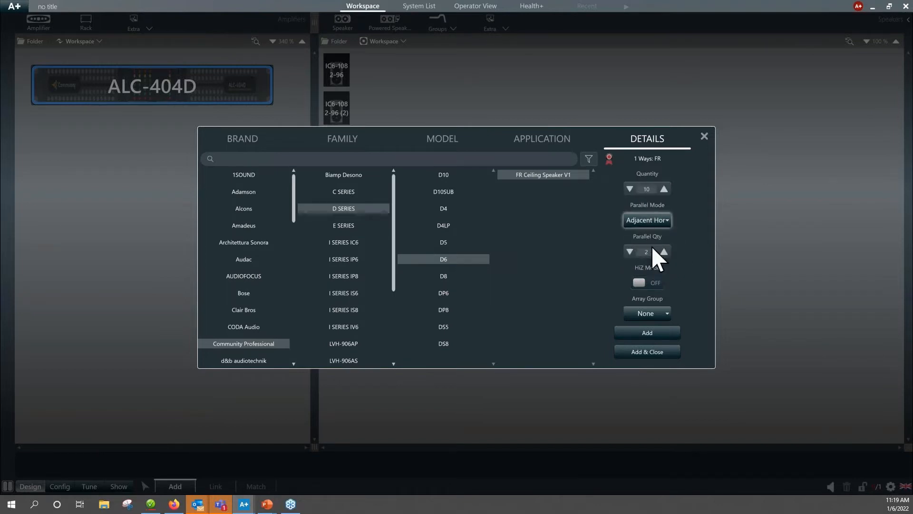
{"action": "double_click", "coordinate": [664, 252]}
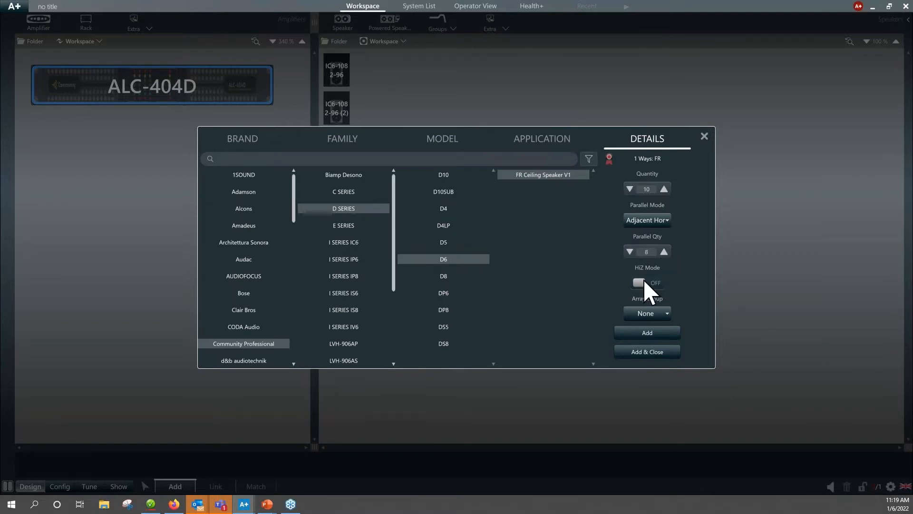
{"action": "left_click", "coordinate": [641, 283]}
{"action": "left_click", "coordinate": [664, 252]}
Set the transformer tap to 30W @ 70V, add the parallel D6 speakers to the workspace and close the speaker selection.
{"action": "left_click", "coordinate": [667, 312]}
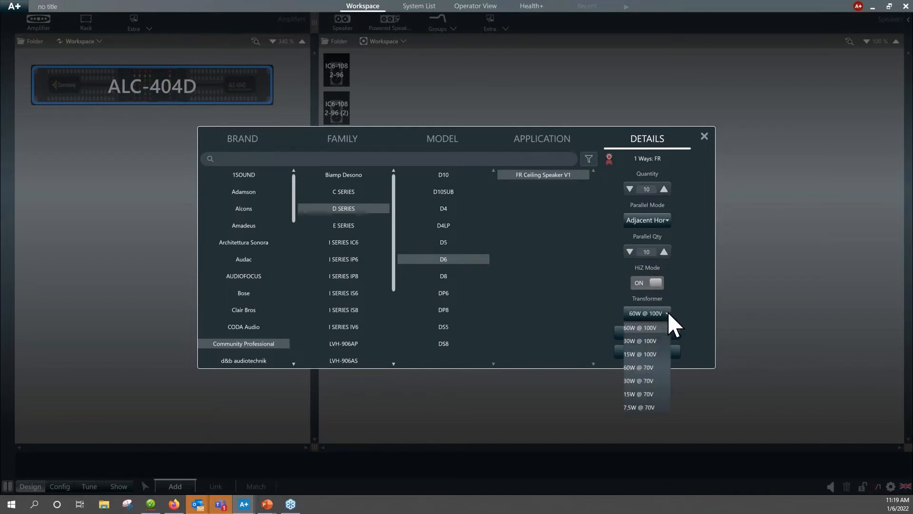
{"action": "left_click", "coordinate": [649, 380]}
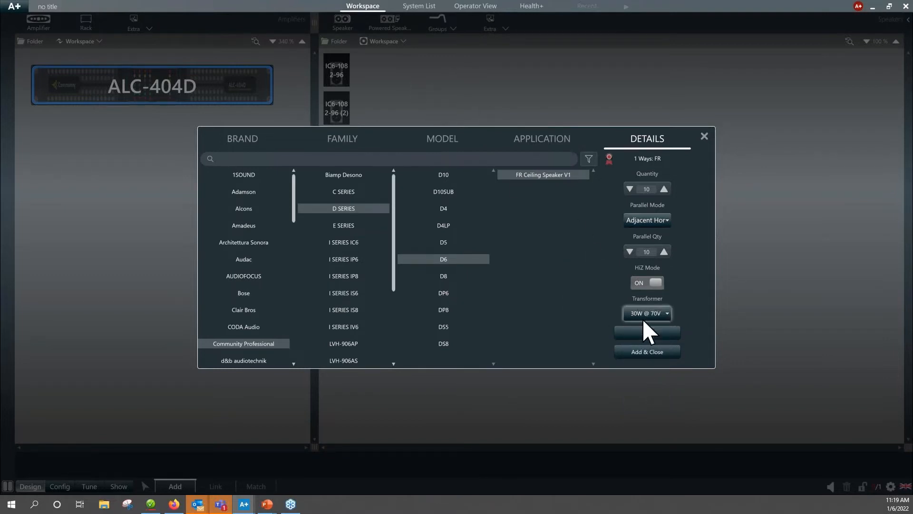
{"action": "left_click", "coordinate": [653, 335]}
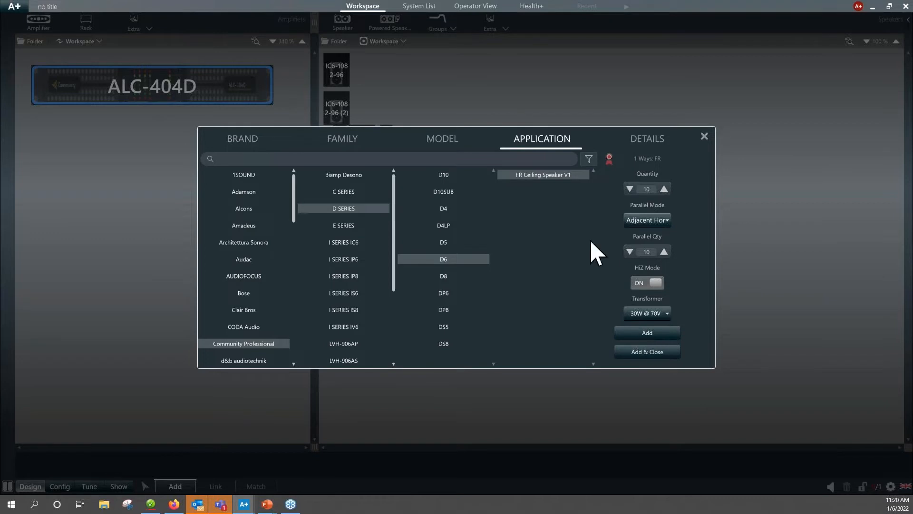
{"action": "left_click", "coordinate": [648, 329]}
{"action": "left_click", "coordinate": [705, 137]}
Move the two overlapping D6 groups apart and delete the duplicate group.
{"action": "left_click_drag", "start_coordinate": [379, 172], "coordinate": [422, 249]}
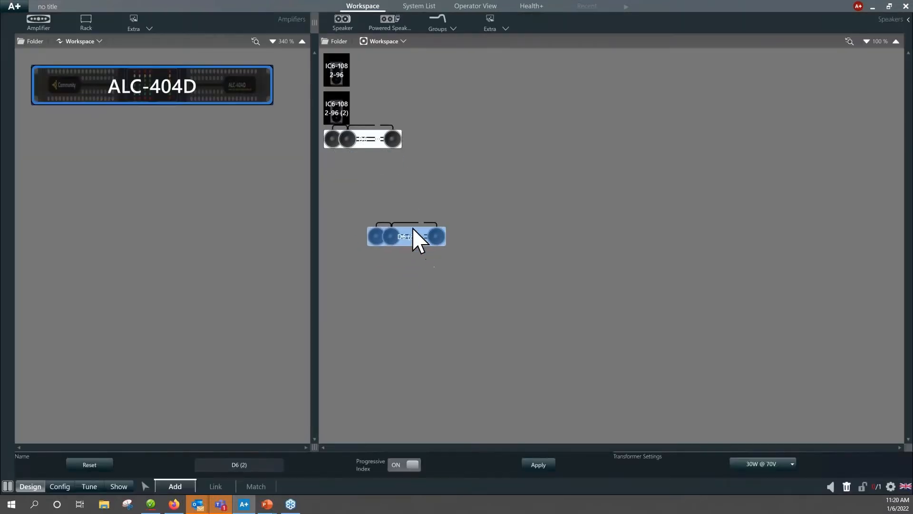
{"action": "left_click_drag", "start_coordinate": [390, 143], "coordinate": [464, 159]}
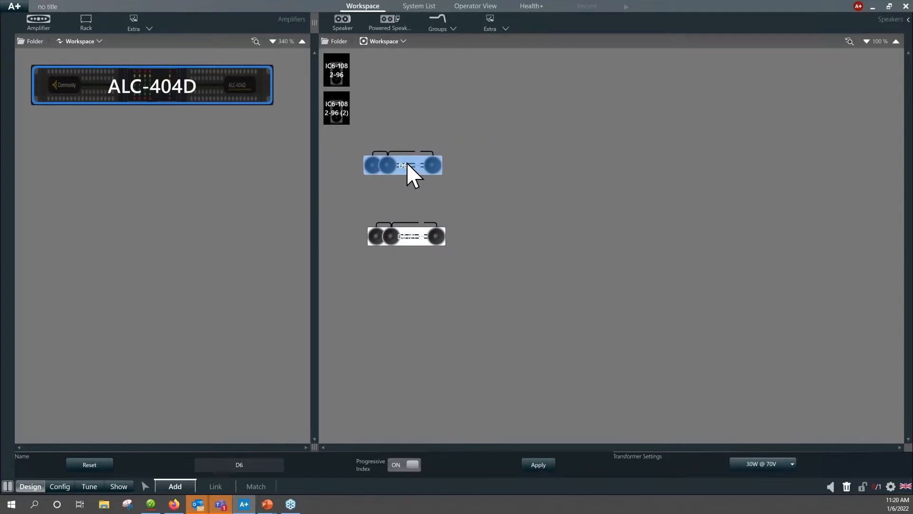
{"action": "left_click", "coordinate": [516, 188]}
{"action": "left_click", "coordinate": [428, 248]}
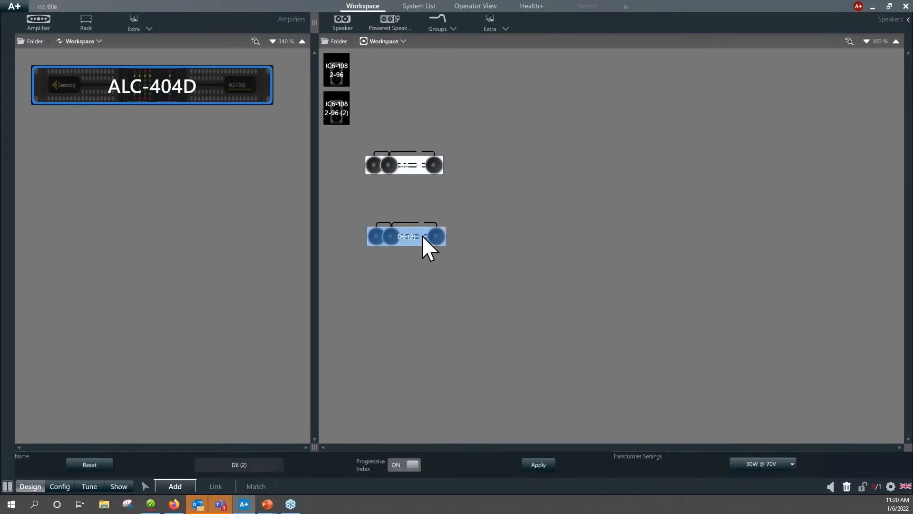
{"action": "key", "text": "Delete"}
{"action": "left_click", "coordinate": [409, 282]}
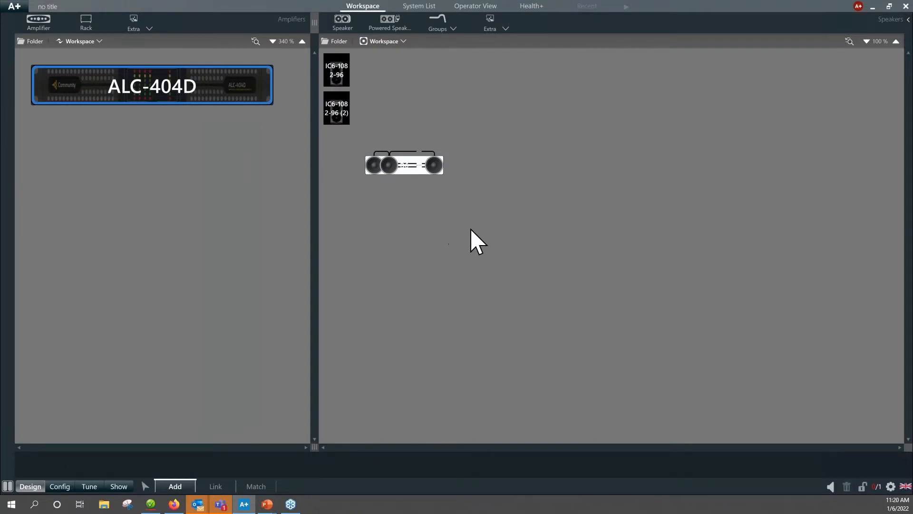
Enlarge the speaker workspace to 255 % and arrange the two IC6-1082-96 speakers side by side above the D6 group.
{"action": "scroll", "coordinate": [476, 228], "scroll_direction": "up", "scroll_amount": 20}
{"action": "scroll", "coordinate": [523, 192], "scroll_direction": "up", "scroll_amount": 5}
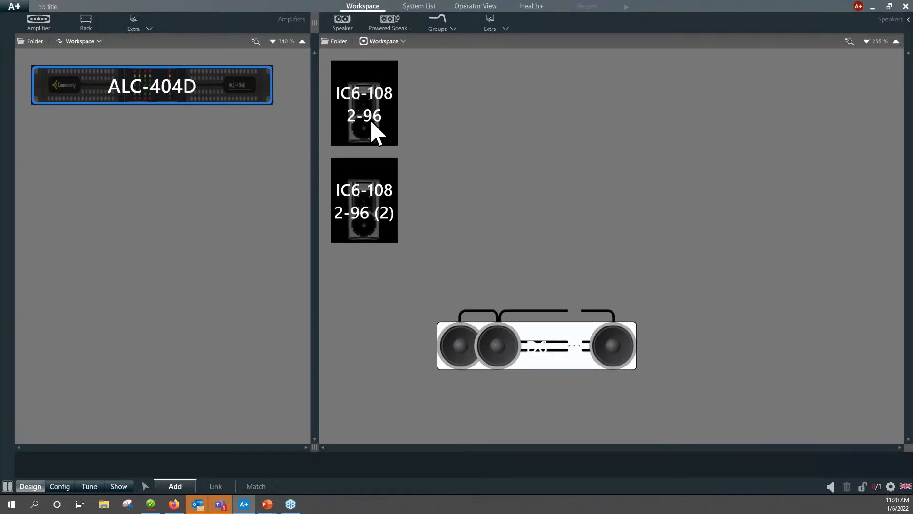
{"action": "left_click_drag", "start_coordinate": [372, 124], "coordinate": [454, 124]}
{"action": "left_click_drag", "start_coordinate": [370, 209], "coordinate": [616, 176]}
{"action": "left_click_drag", "start_coordinate": [646, 134], "coordinate": [636, 112]}
{"action": "left_click", "coordinate": [495, 170]}
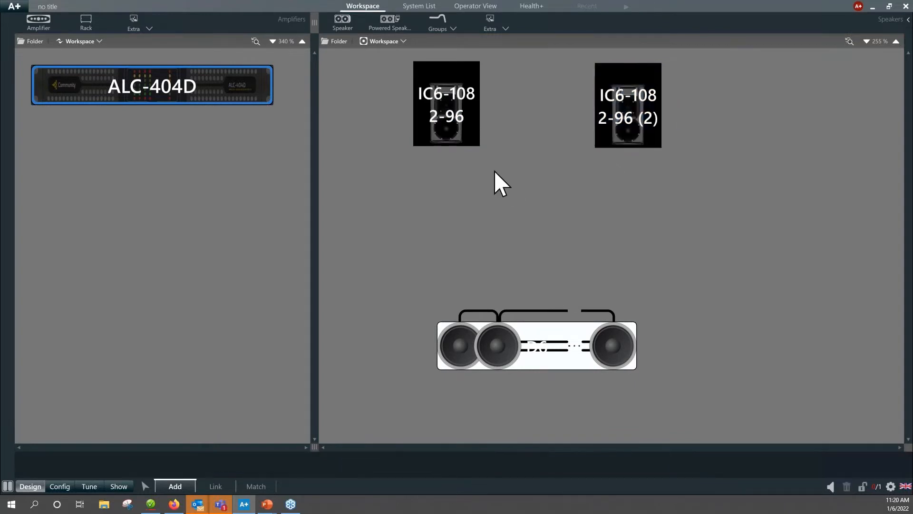
Rename the first IC6-1082-96 speaker as "IC6-1082 L".
{"action": "left_click", "coordinate": [447, 131]}
{"action": "left_click", "coordinate": [415, 465]}
{"action": "key", "text": "BackSpace"}
{"action": "key", "text": "BackSpace"}
{"action": "key", "text": "BackSpace"}
{"action": "type", "text": "L"}
{"action": "key", "text": "Return"}
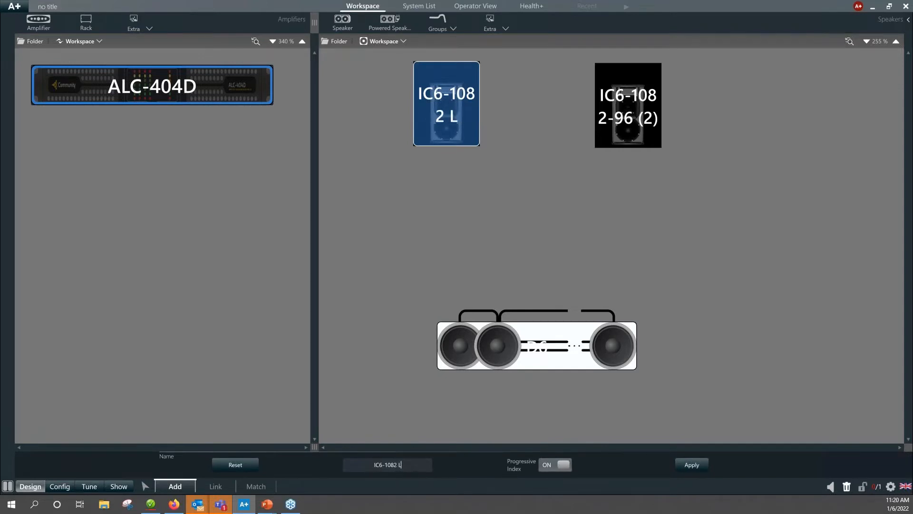
Rename the second IC6-1082-96 speaker as "IC6-1082-96 R".
{"action": "left_click", "coordinate": [614, 130]}
{"action": "left_click", "coordinate": [415, 462]}
{"action": "key", "text": "BackSpace"}
{"action": "key", "text": "BackSpace"}
{"action": "key", "text": "BackSpace"}
{"action": "key", "text": "BackSpace"}
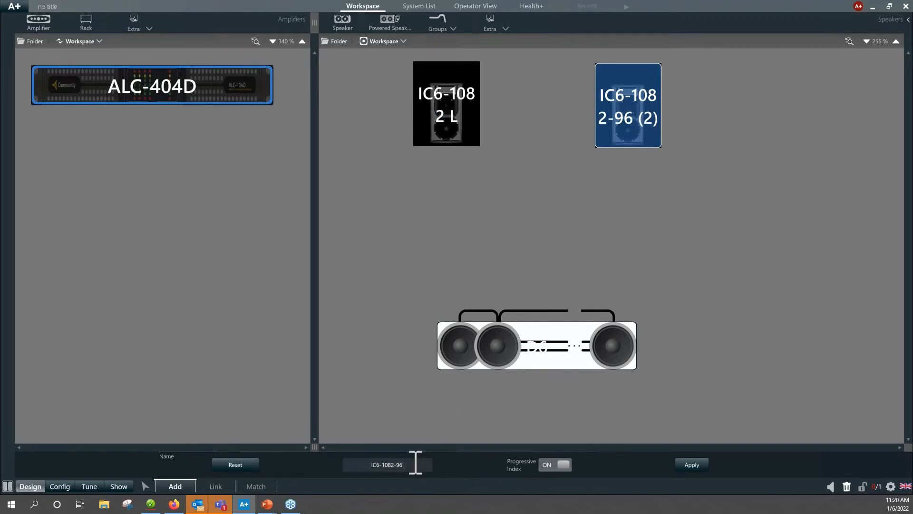
{"action": "type", "text": "R"}
{"action": "key", "text": "Return"}
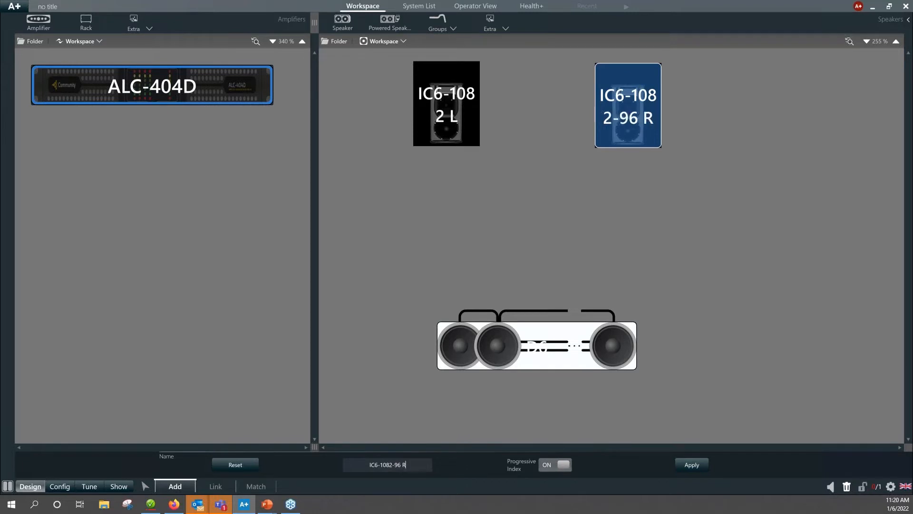
Move the D6 group up beneath the two IC6 speakers and rename it as "D6 - Dining Room".
{"action": "left_click_drag", "start_coordinate": [591, 350], "coordinate": [578, 231]}
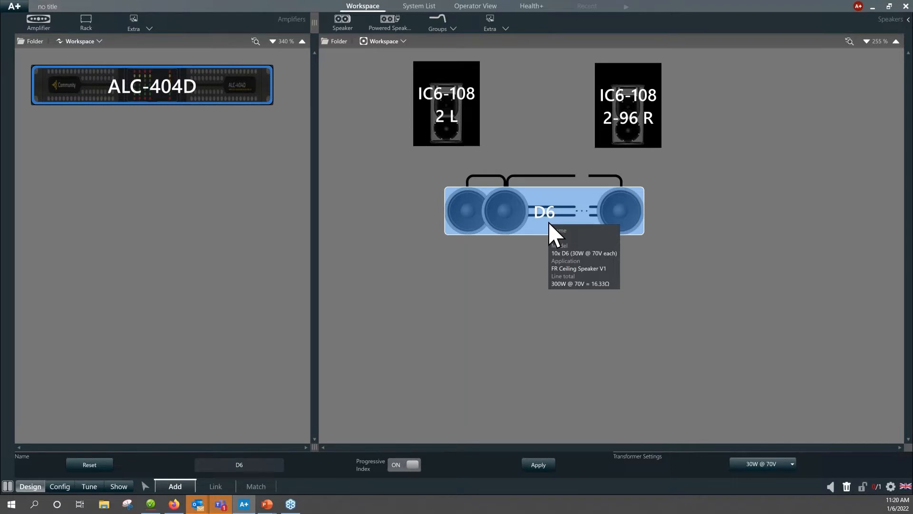
{"action": "left_click", "coordinate": [255, 468]}
{"action": "type", "text": "-"}
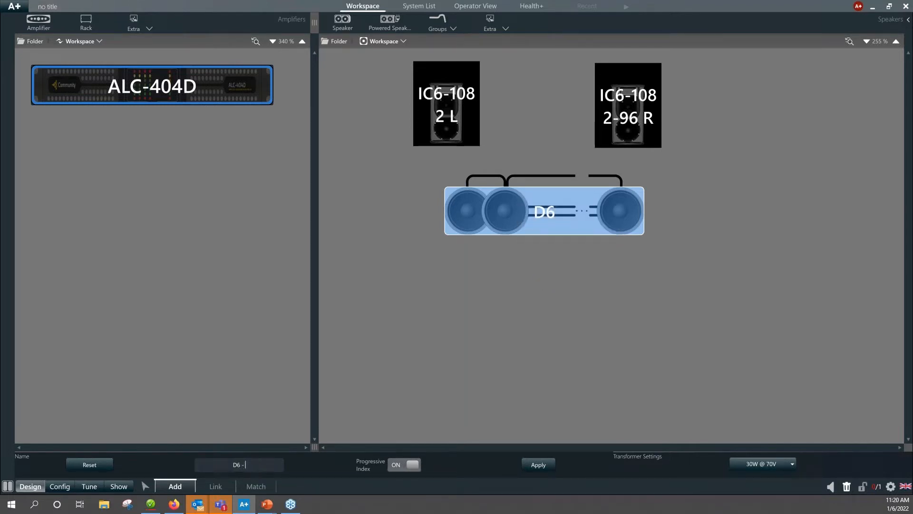
{"action": "type", "text": " Dinign Room"}
{"action": "key", "text": "Return"}
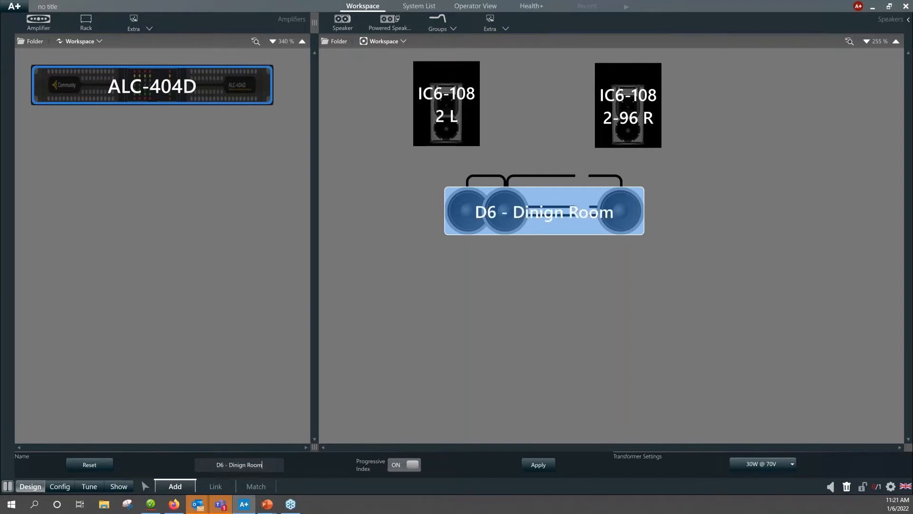
{"action": "left_click", "coordinate": [248, 464]}
{"action": "key", "text": "BackSpace"}
{"action": "key", "text": "BackSpace"}
{"action": "type", "text": "ng"}
{"action": "key", "text": "Return"}
{"action": "left_click", "coordinate": [507, 331]}
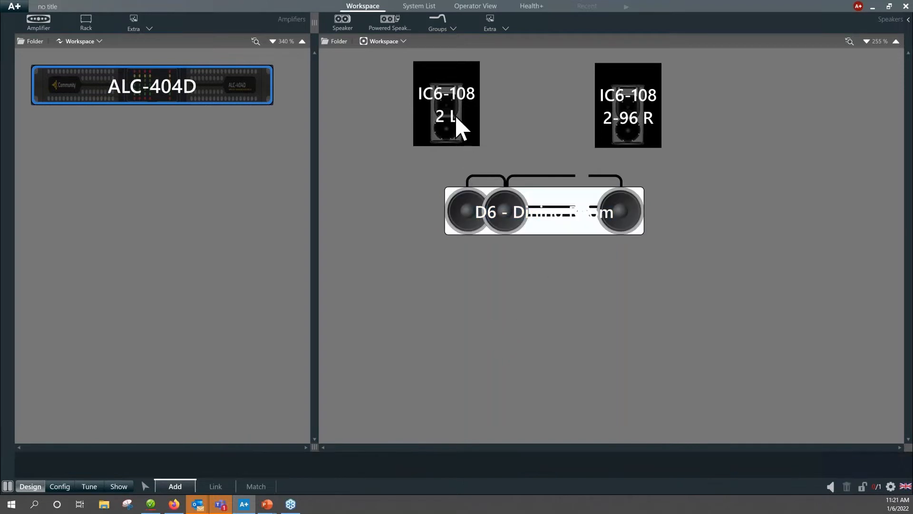
{"action": "left_click", "coordinate": [473, 117]}
{"action": "left_click", "coordinate": [618, 126]}
{"action": "left_click", "coordinate": [566, 211]}
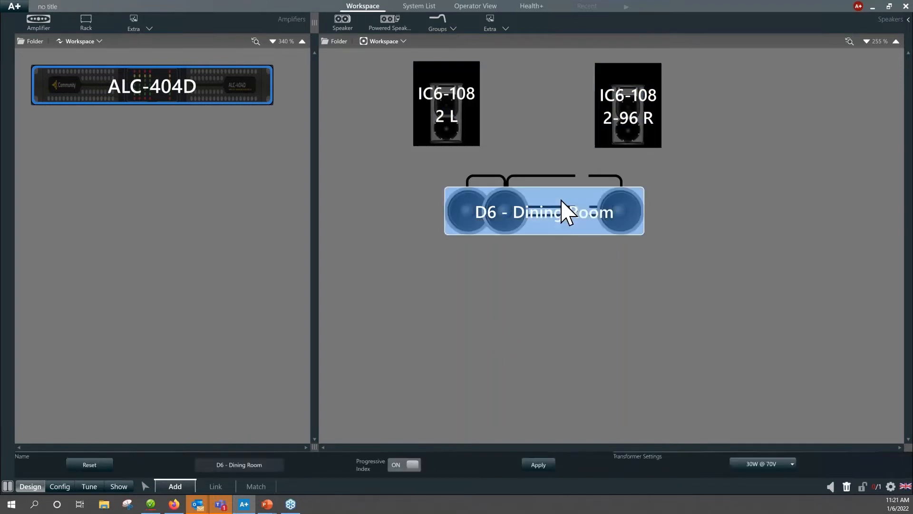
Choose the Community Professional EX-S6 from the Biamp Desono family with the Full Range_v03 application as a new speaker.
{"action": "left_click", "coordinate": [540, 276]}
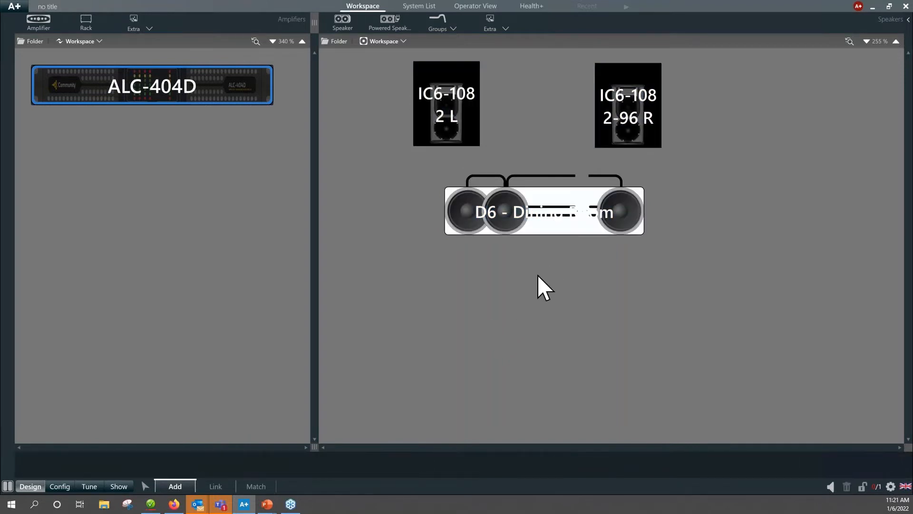
{"action": "left_click", "coordinate": [342, 21]}
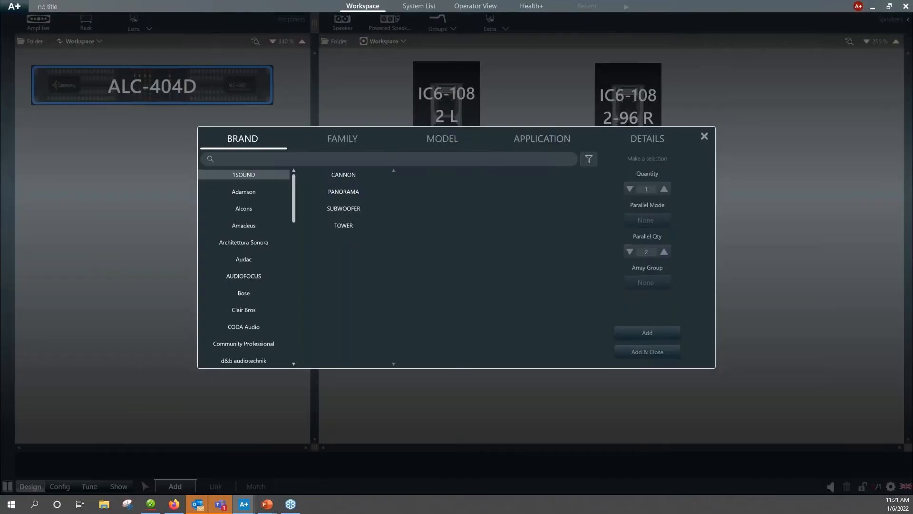
{"action": "left_click", "coordinate": [244, 344]}
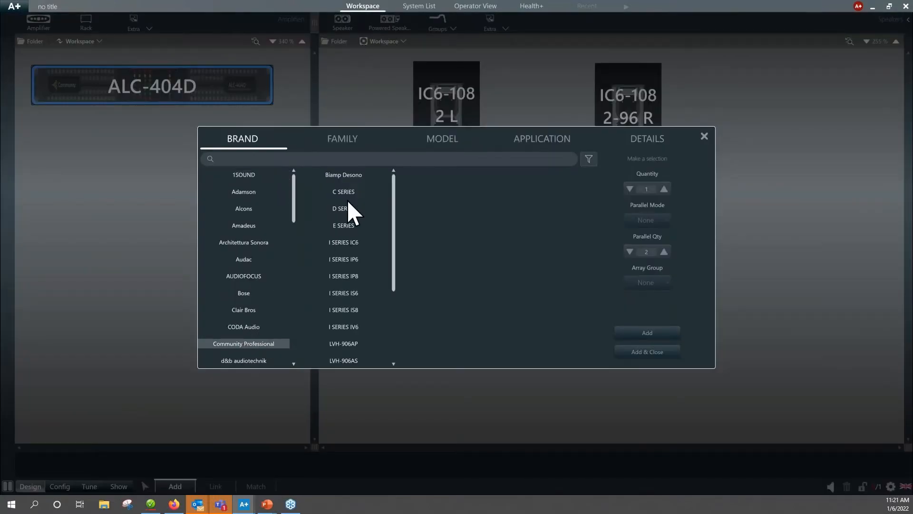
{"action": "left_click", "coordinate": [347, 177]}
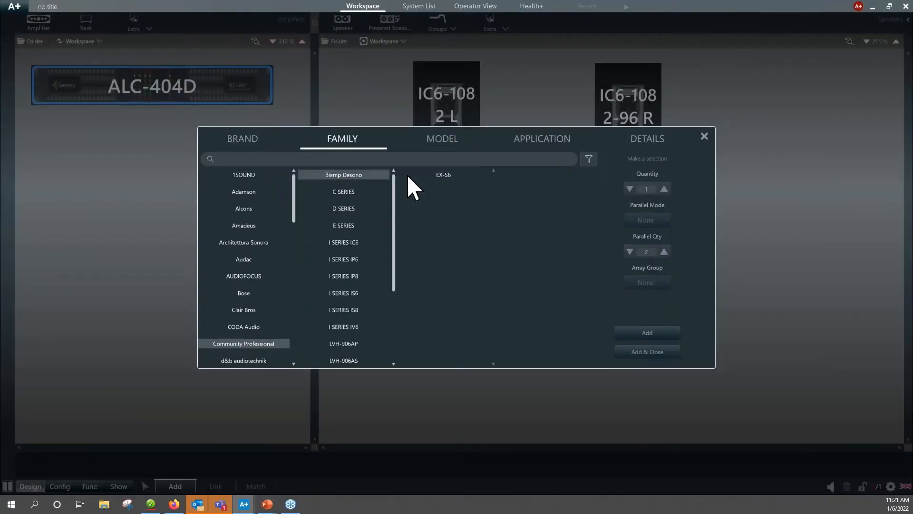
{"action": "left_click", "coordinate": [444, 175]}
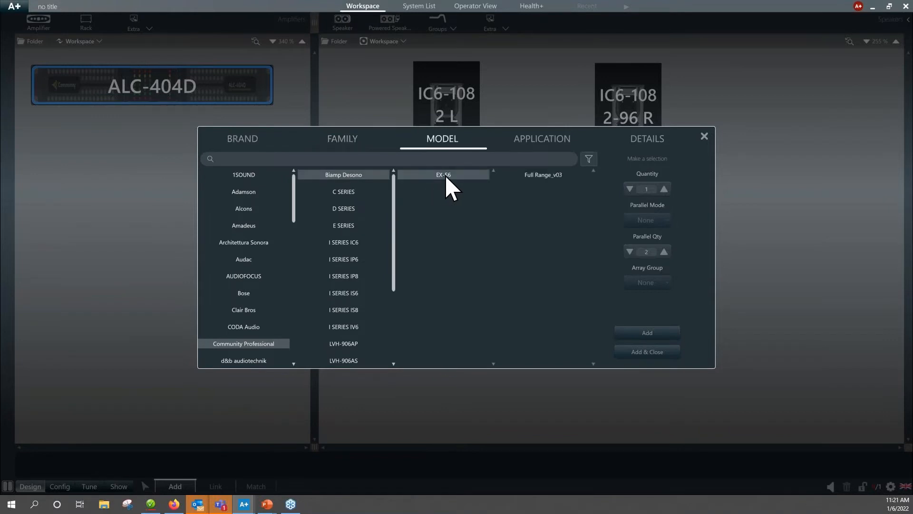
{"action": "left_click", "coordinate": [542, 175]}
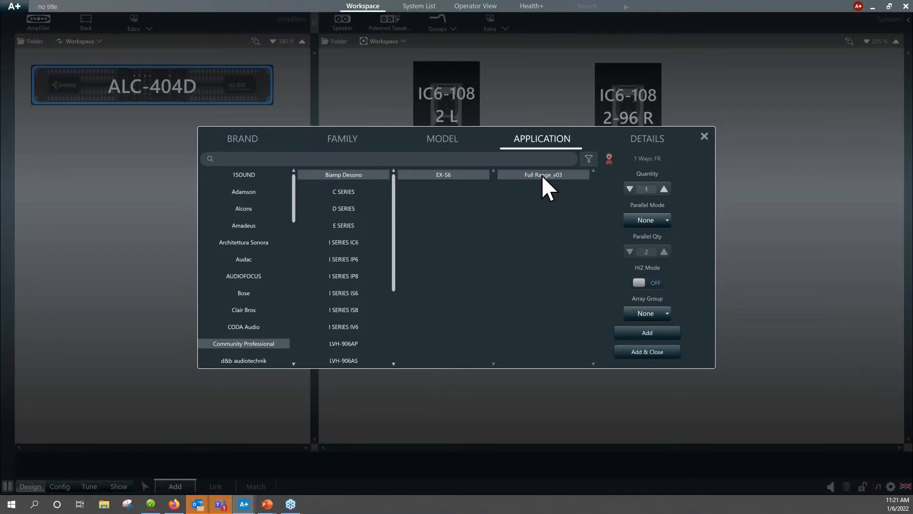
Set the EX-S6 quantity to 4 with Adjacent Horizontal parallel mode, a parallel quantity of 4 and HiZ mode on.
{"action": "left_click", "coordinate": [664, 190]}
{"action": "left_click", "coordinate": [664, 190]}
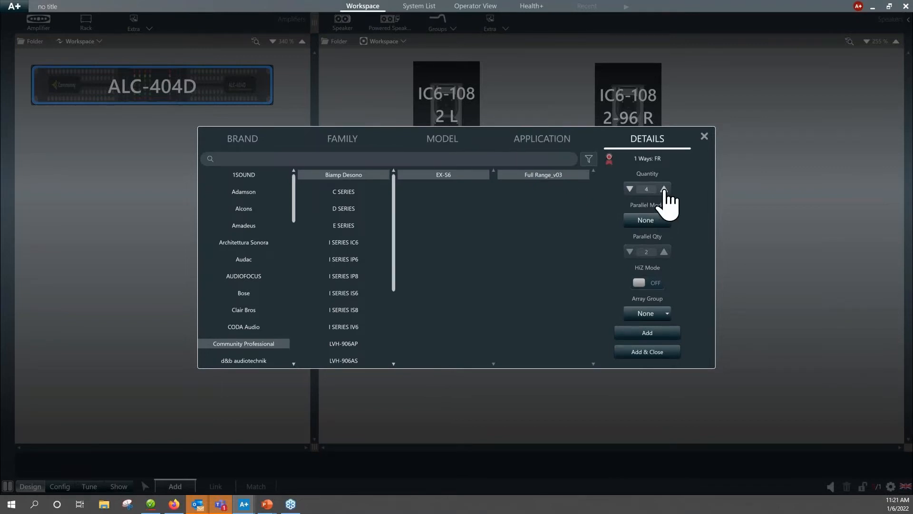
{"action": "left_click", "coordinate": [667, 222]}
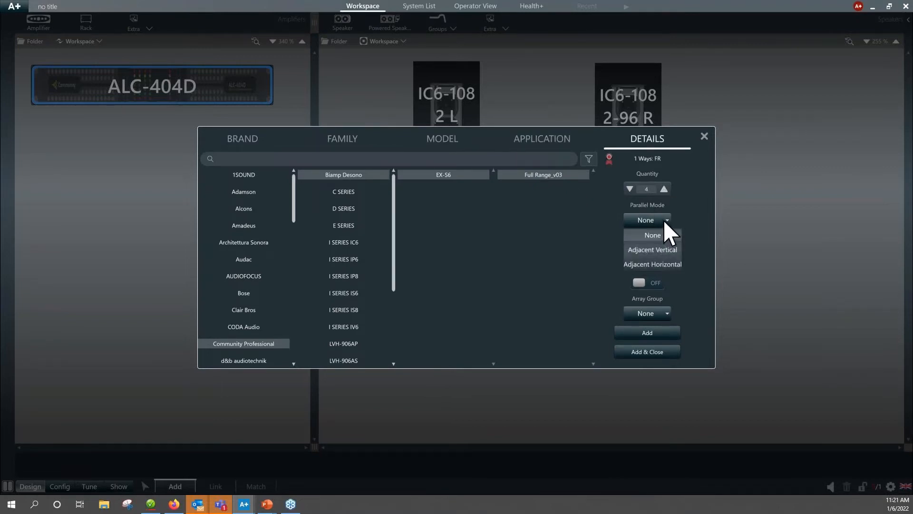
{"action": "left_click", "coordinate": [661, 263]}
{"action": "left_click", "coordinate": [637, 284]}
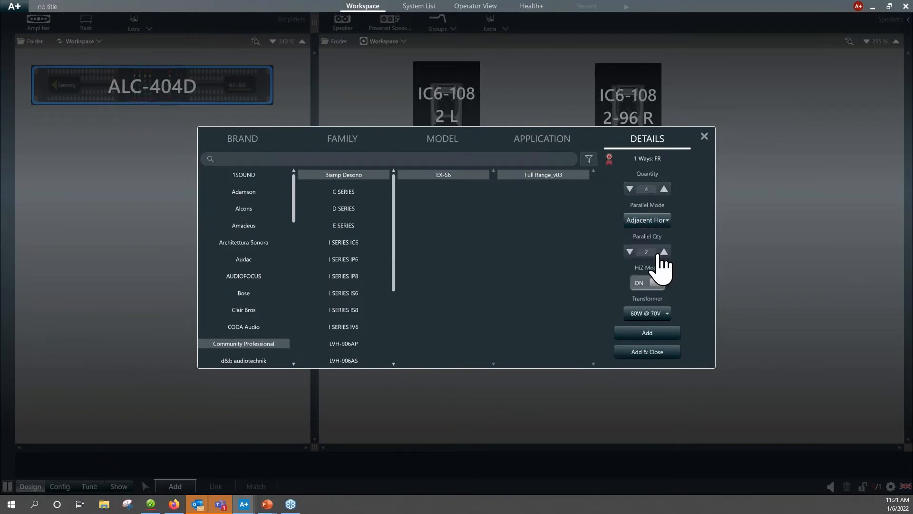
{"action": "left_click", "coordinate": [664, 251]}
Choose the 80W @ 70V transformer setting and add the EX-S6 group to the speaker workspace.
{"action": "left_click", "coordinate": [667, 315]}
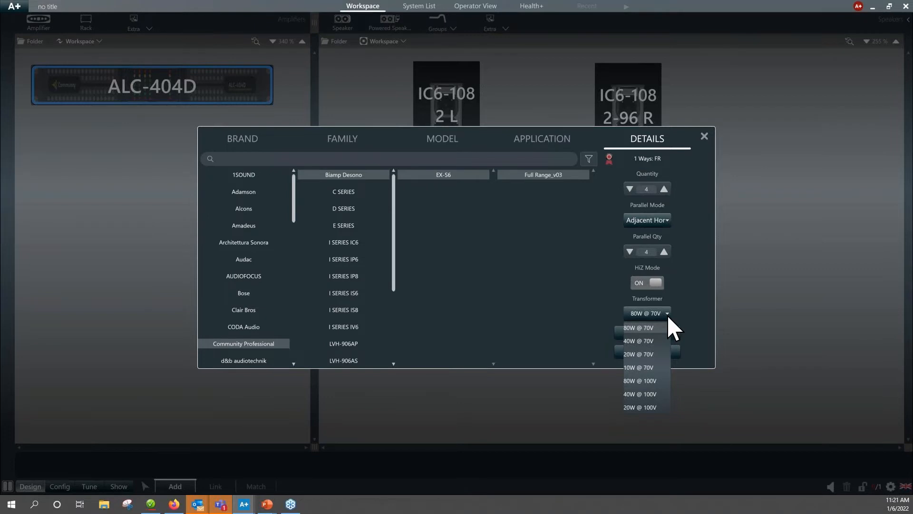
{"action": "left_click", "coordinate": [666, 311]}
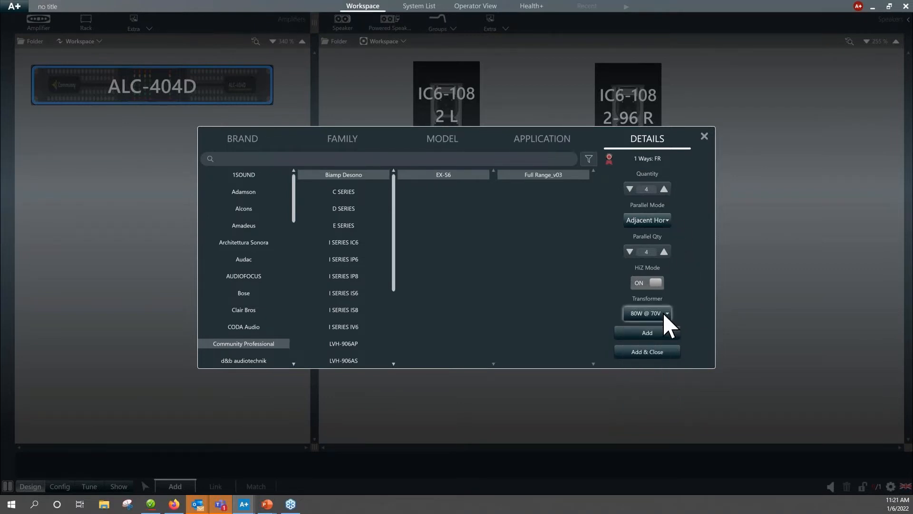
{"action": "left_click", "coordinate": [663, 312]}
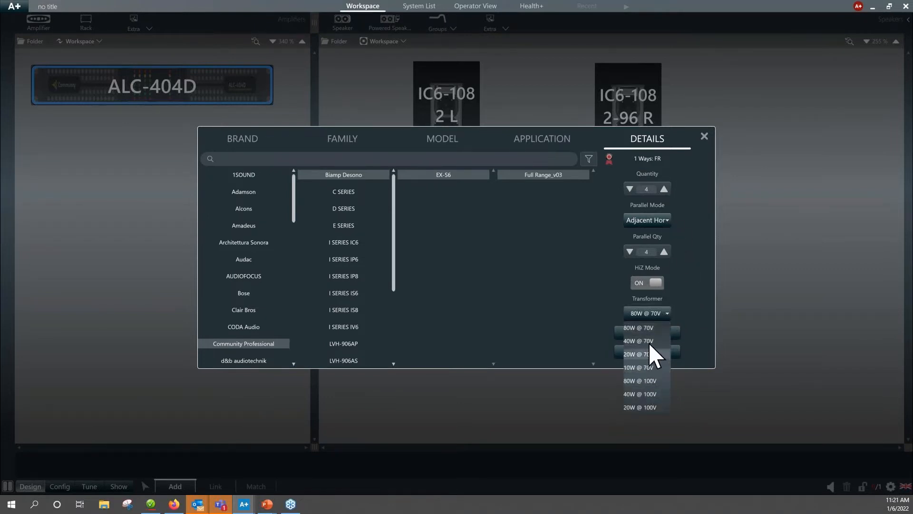
{"action": "left_click", "coordinate": [647, 330]}
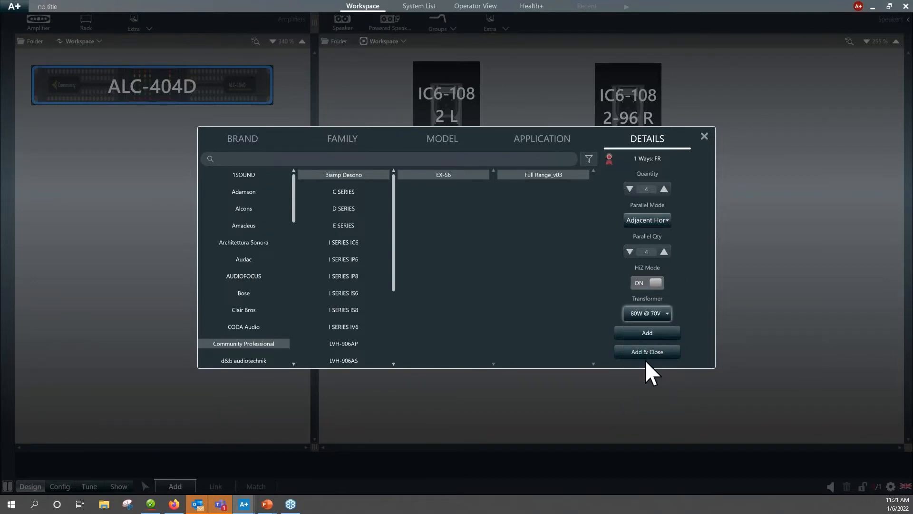
{"action": "left_click", "coordinate": [649, 351]}
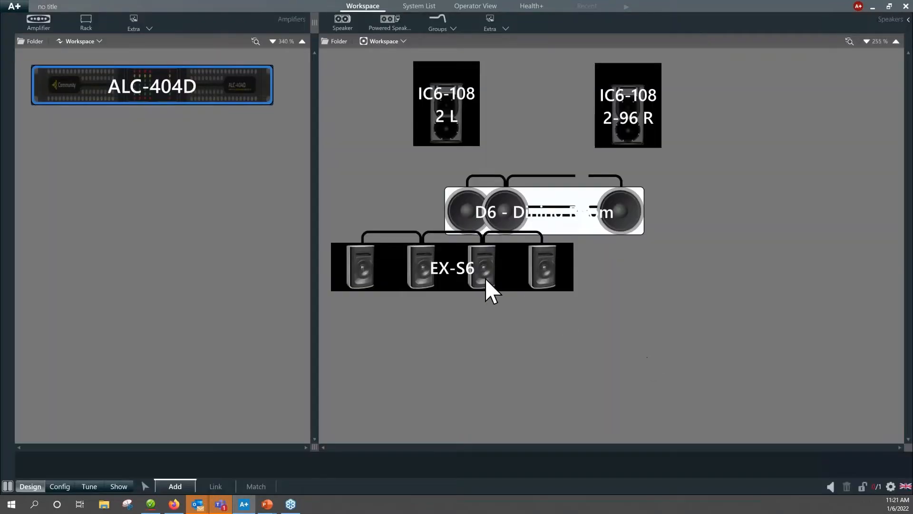
Place the EX-S6 group centred beneath the D6 - Dining Room group and check its line total.
{"action": "left_click_drag", "start_coordinate": [471, 285], "coordinate": [560, 308]}
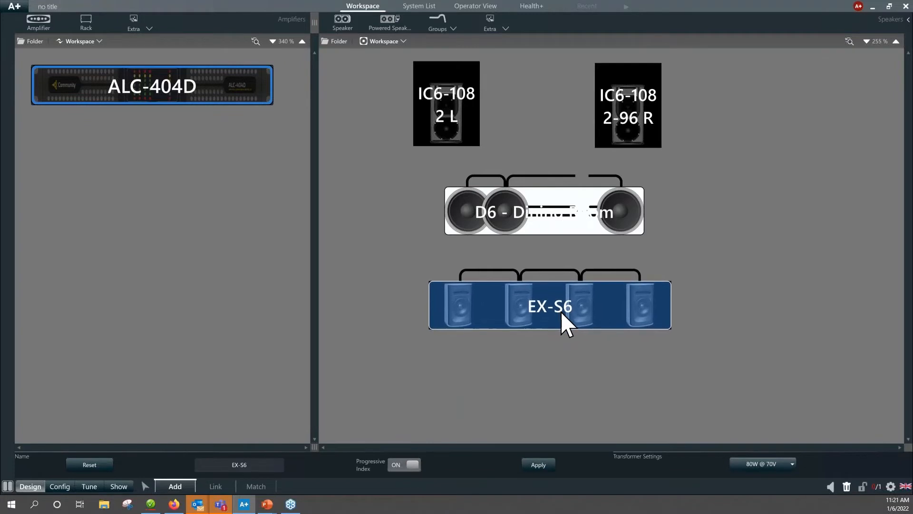
{"action": "left_click", "coordinate": [556, 375]}
{"action": "mouse_move", "coordinate": [570, 320]}
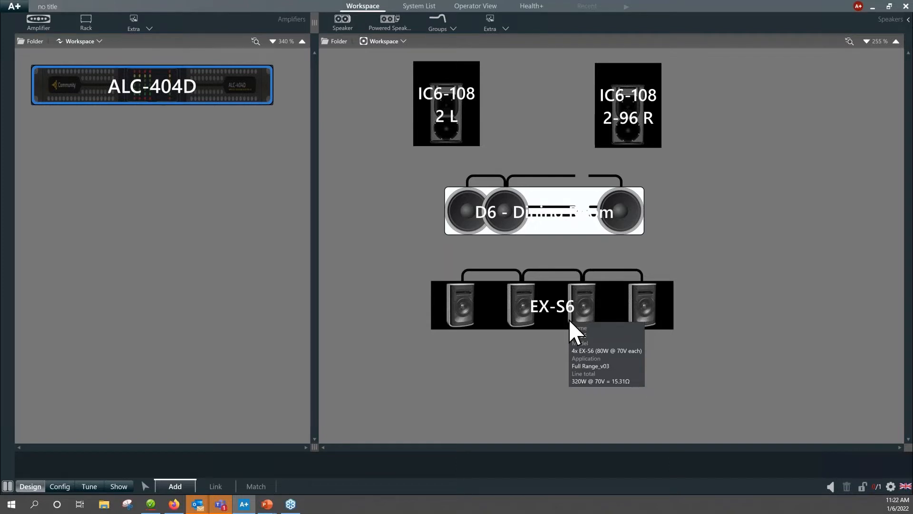
{"action": "left_click", "coordinate": [153, 87]}
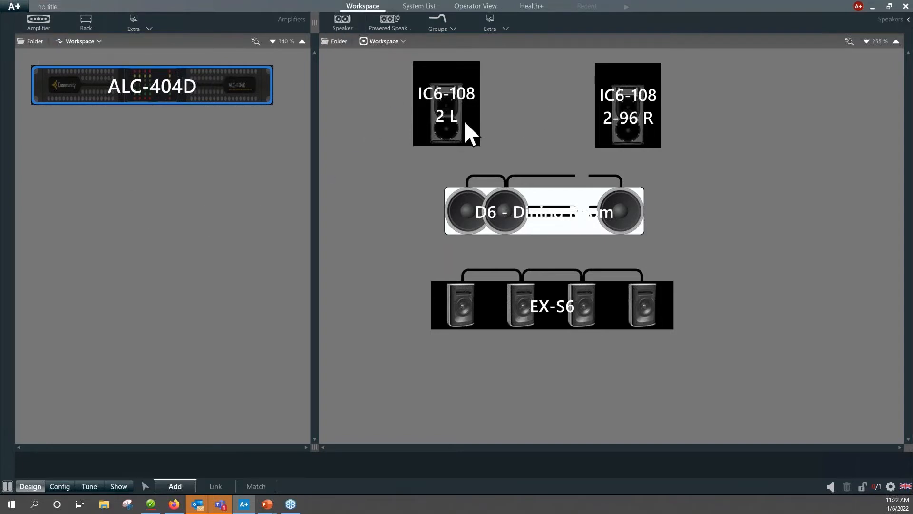
Tighten the speaker layout by moving the two IC6 speakers closer together and shifting the D6 and EX-S6 groups slightly upward.
{"action": "left_click_drag", "start_coordinate": [467, 124], "coordinate": [478, 126]}
{"action": "mouse_move", "coordinate": [621, 129]}
{"action": "left_mouse_down"}
{"action": "mouse_move", "coordinate": [706, 123]}
{"action": "mouse_move", "coordinate": [613, 122]}
{"action": "left_mouse_up"}
{"action": "left_click_drag", "start_coordinate": [535, 218], "coordinate": [539, 210]}
{"action": "left_click_drag", "start_coordinate": [554, 316], "coordinate": [551, 303]}
{"action": "left_click", "coordinate": [687, 234]}
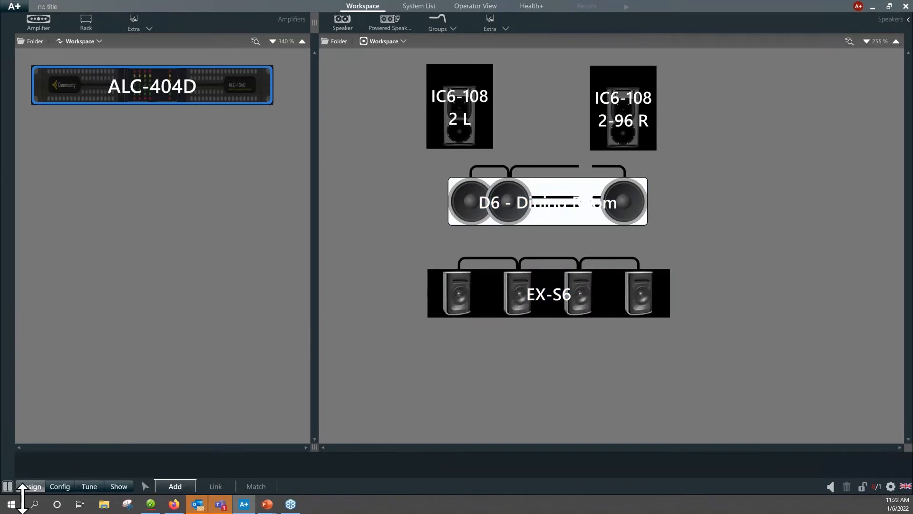
Link the IC6-1082 L speaker to the ALC-404D's first channel and the IC6-1082-96 R speaker to its second channel.
{"action": "left_click", "coordinate": [216, 486]}
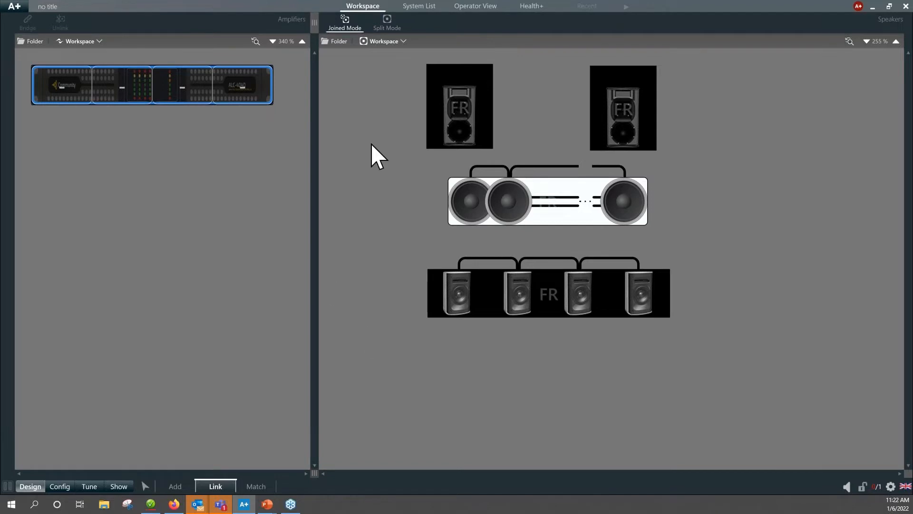
{"action": "left_click", "coordinate": [455, 120]}
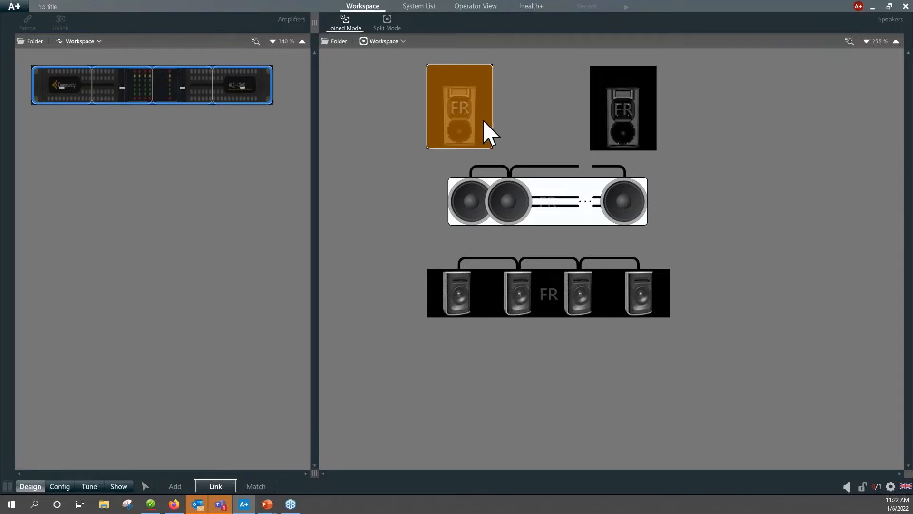
{"action": "left_click", "coordinate": [66, 90]}
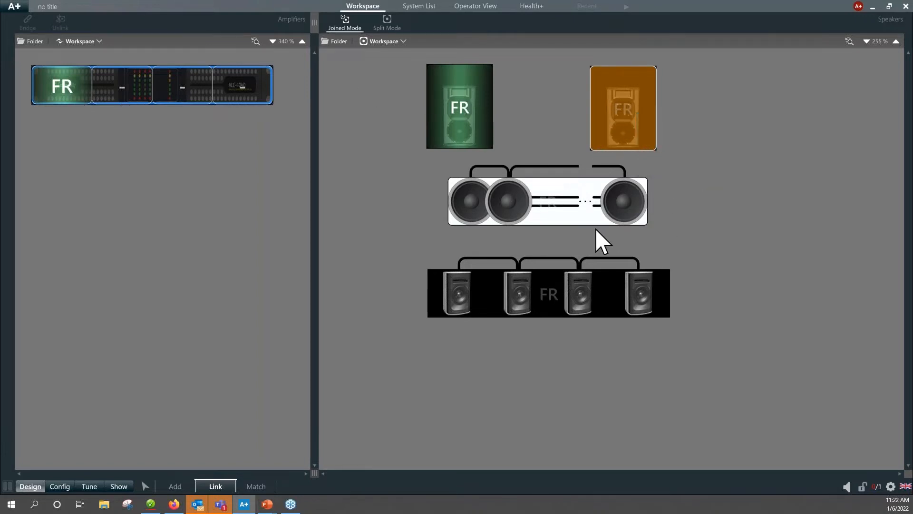
{"action": "left_click", "coordinate": [581, 222]}
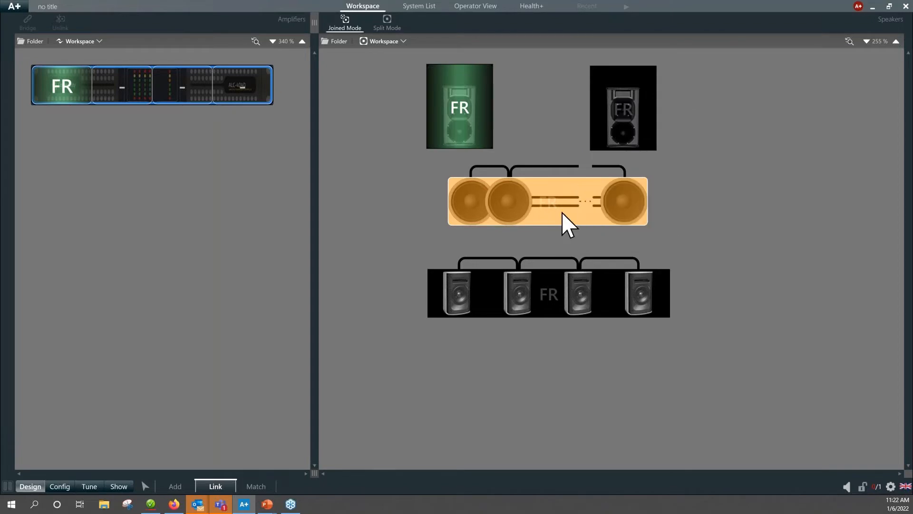
{"action": "left_click", "coordinate": [623, 114]}
{"action": "mouse_move", "coordinate": [646, 129]}
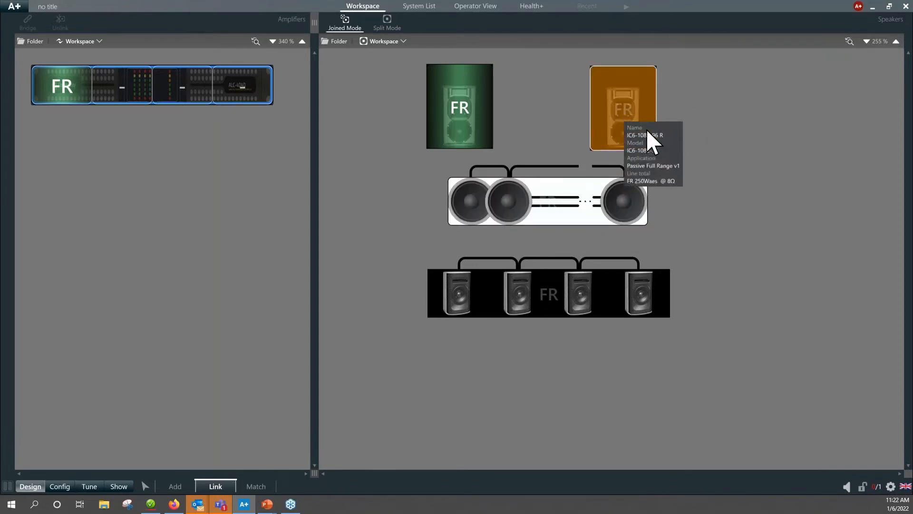
{"action": "left_click", "coordinate": [126, 97]}
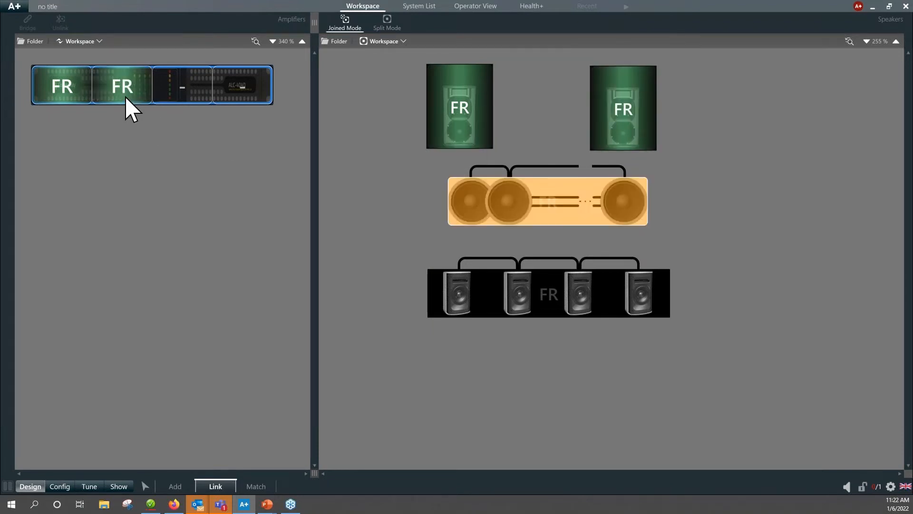
Link the D6 - Dining Room group to the amplifier's third channel and the EX-S6 group to its fourth channel.
{"action": "mouse_move", "coordinate": [553, 204]}
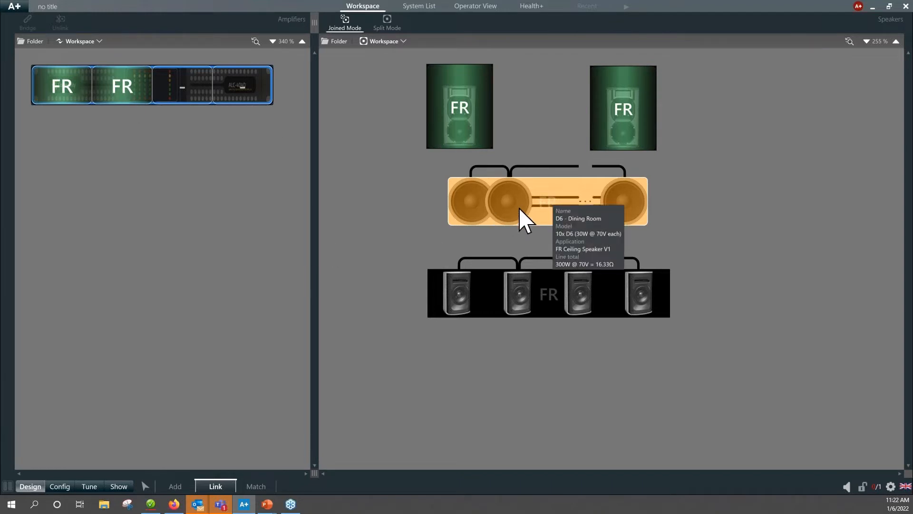
{"action": "left_click", "coordinate": [179, 96]}
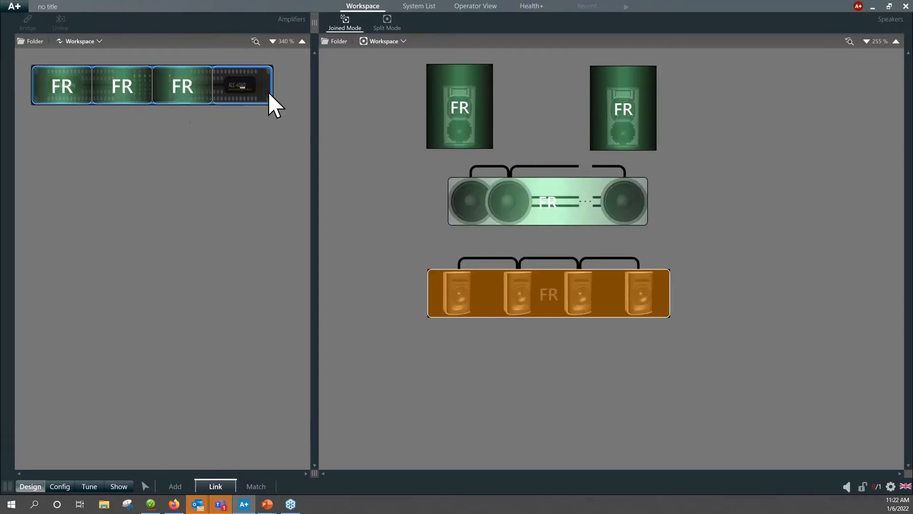
{"action": "mouse_move", "coordinate": [550, 305]}
{"action": "left_click", "coordinate": [242, 96]}
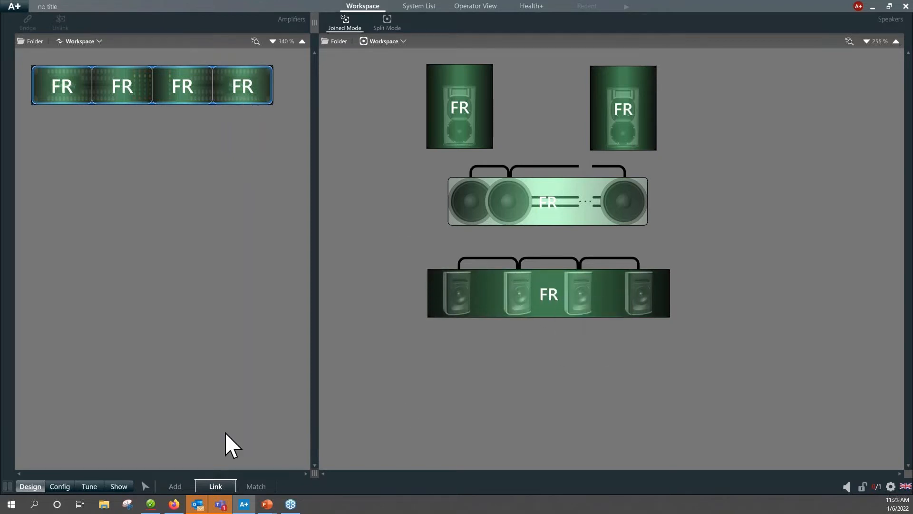
Rename the EX-S6 group as "EX-S6 - Patio".
{"action": "left_click", "coordinate": [175, 487]}
{"action": "left_click", "coordinate": [574, 311]}
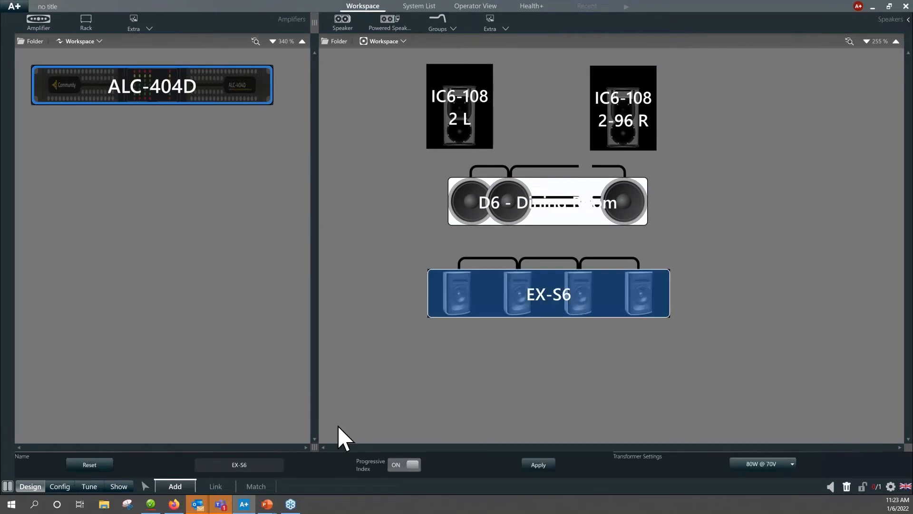
{"action": "type", "text": "- Patio"}
{"action": "key", "text": "Return"}
{"action": "left_click", "coordinate": [552, 397]}
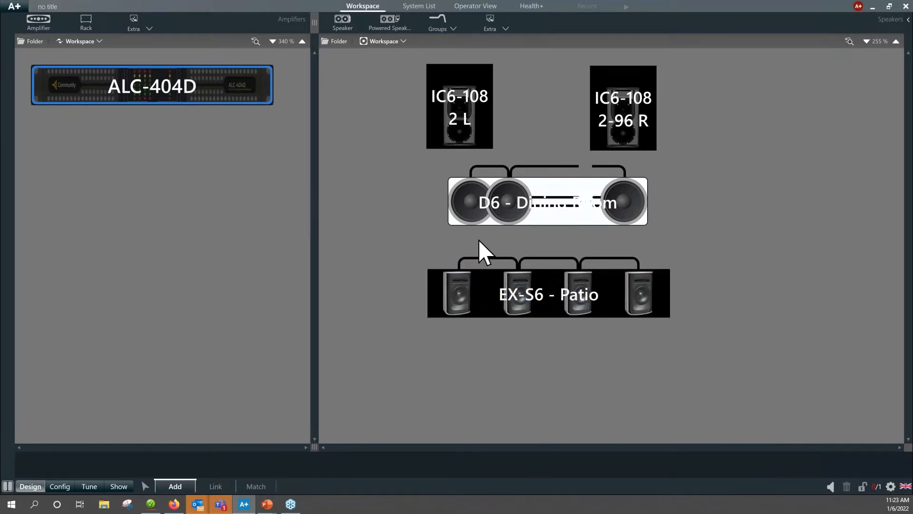
Review the speaker links and match the workspace's ALC-404D amplifier to the discovered physical ALC-404D unit.
{"action": "left_click", "coordinate": [209, 485]}
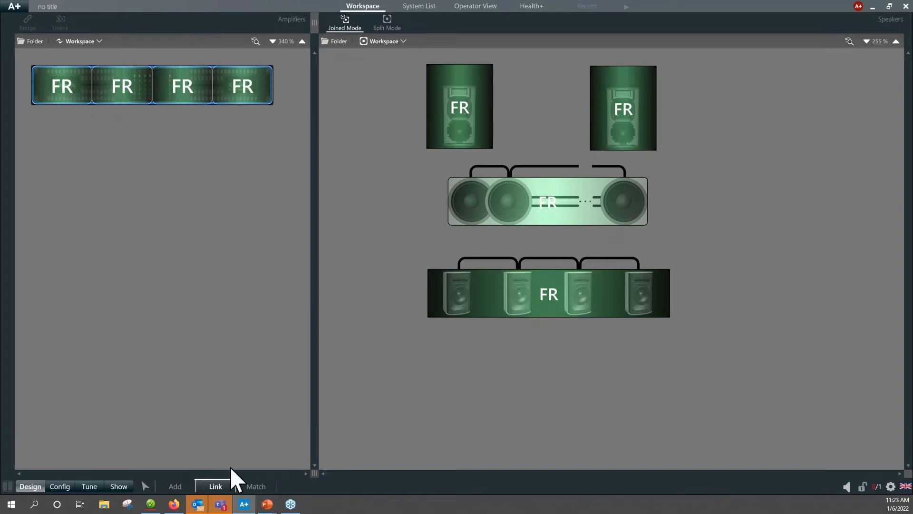
{"action": "left_click", "coordinate": [259, 487]}
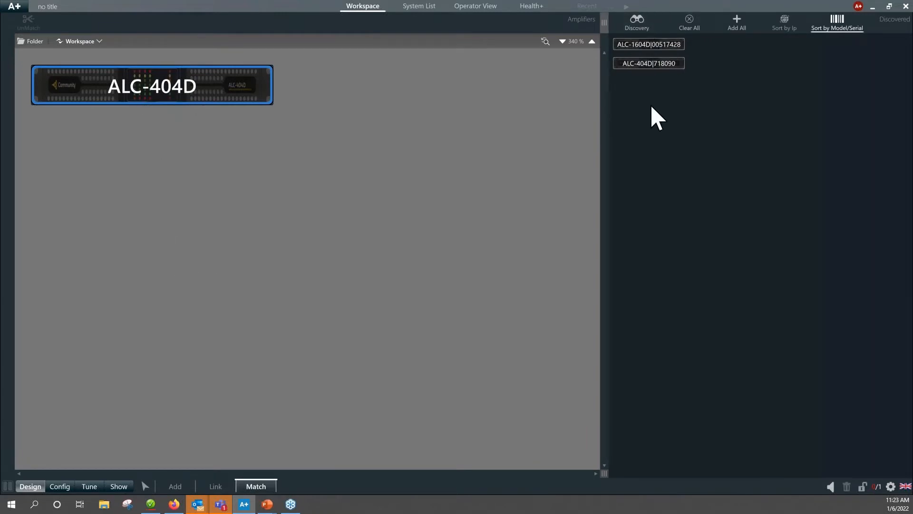
{"action": "mouse_move", "coordinate": [652, 46]}
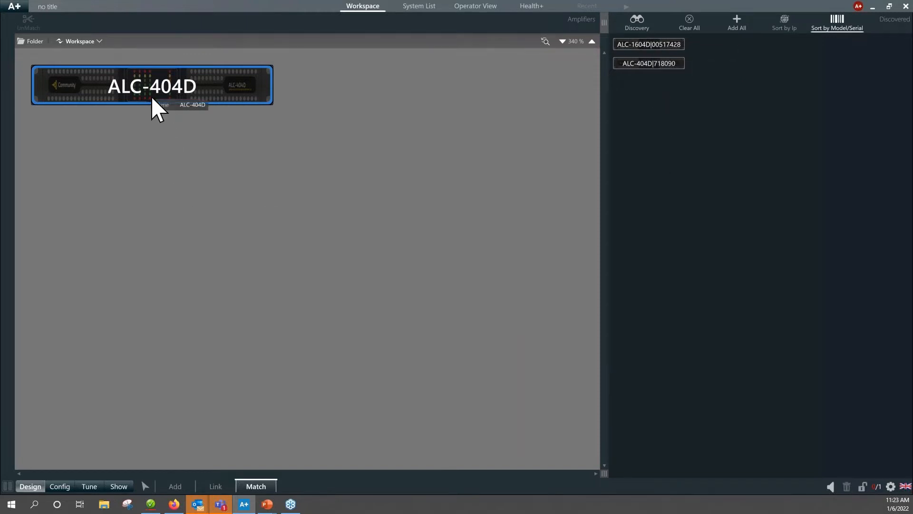
{"action": "left_click", "coordinate": [214, 485]}
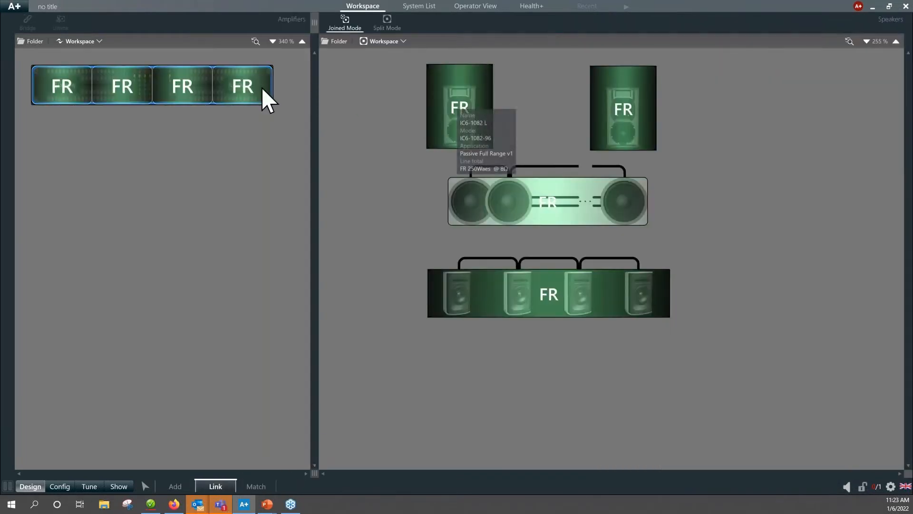
{"action": "left_click", "coordinate": [263, 486]}
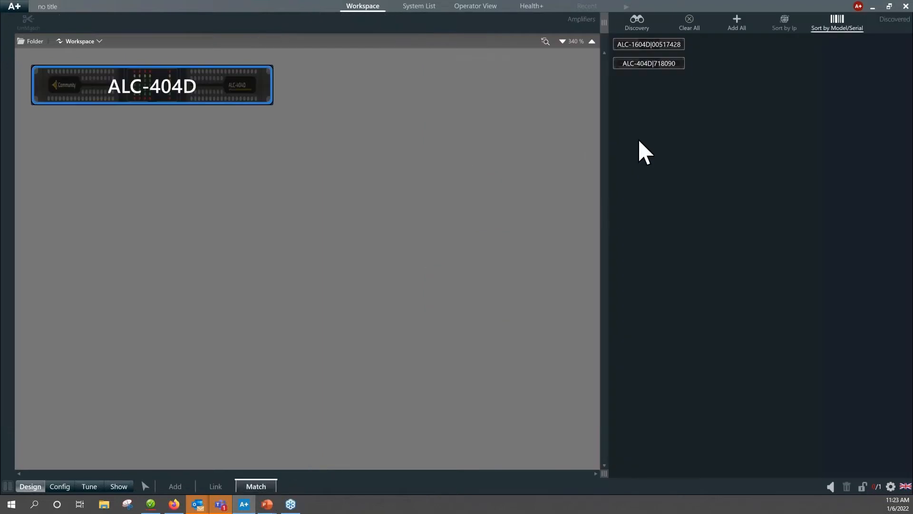
{"action": "left_click", "coordinate": [655, 64]}
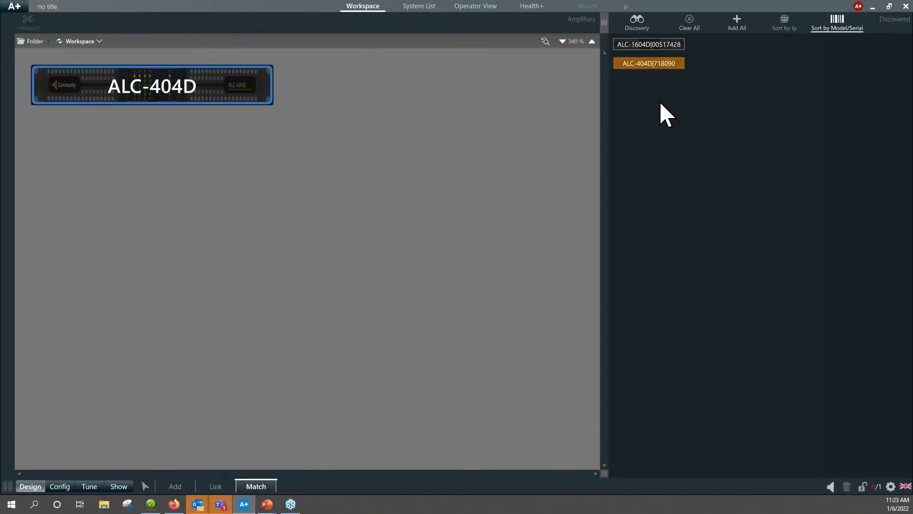
{"action": "mouse_move", "coordinate": [655, 66]}
{"action": "left_click", "coordinate": [153, 88]}
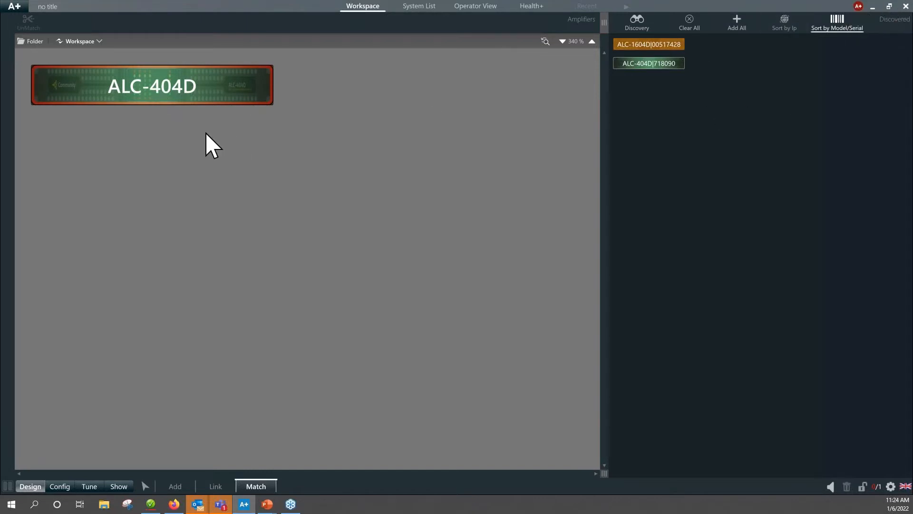
Turn synchronization on and send the workspace settings to the out-of-sync ALC-404D.
{"action": "left_click", "coordinate": [859, 7]}
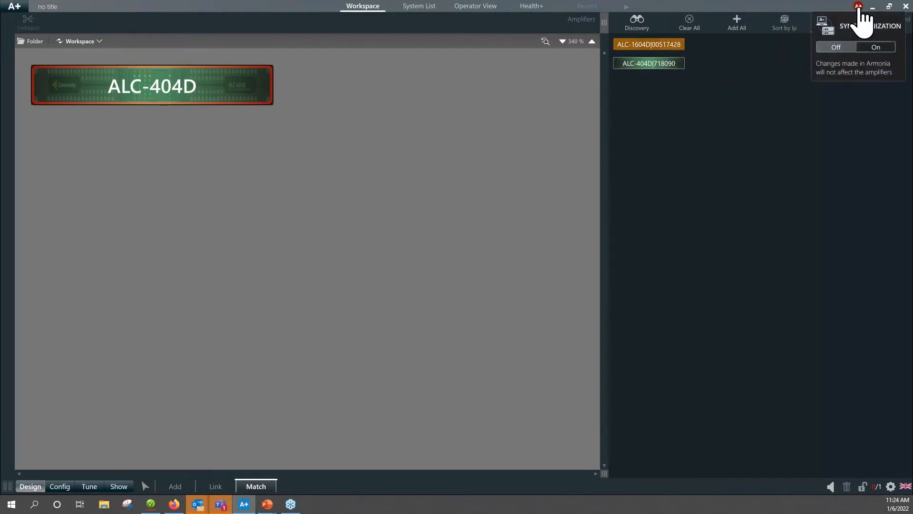
{"action": "left_click", "coordinate": [876, 48]}
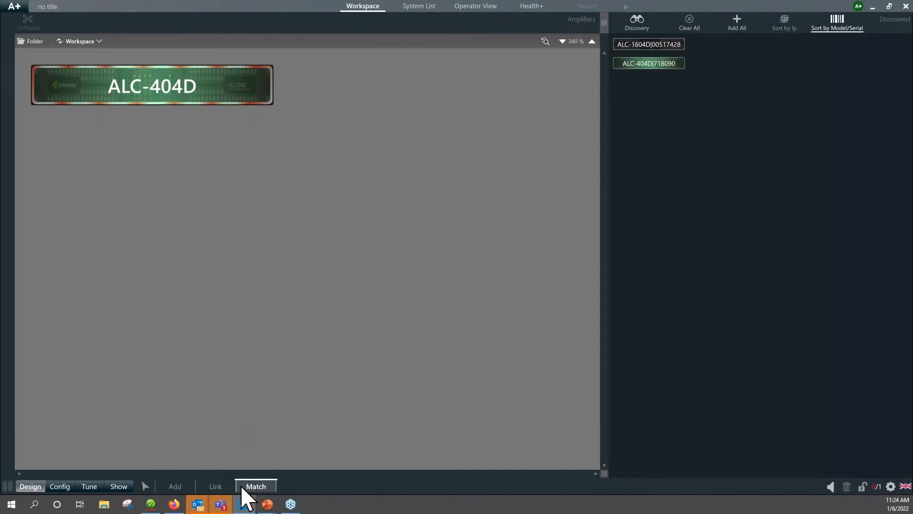
{"action": "left_click", "coordinate": [143, 485]}
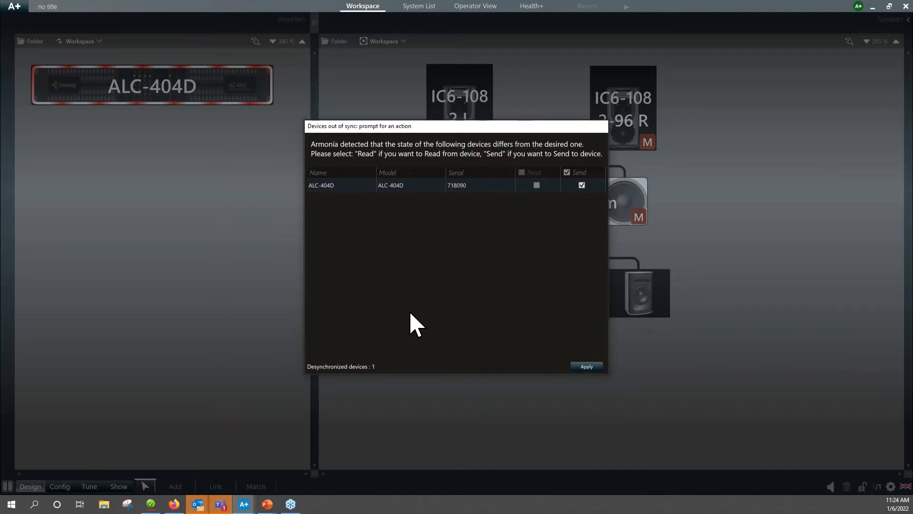
{"action": "left_click", "coordinate": [586, 366]}
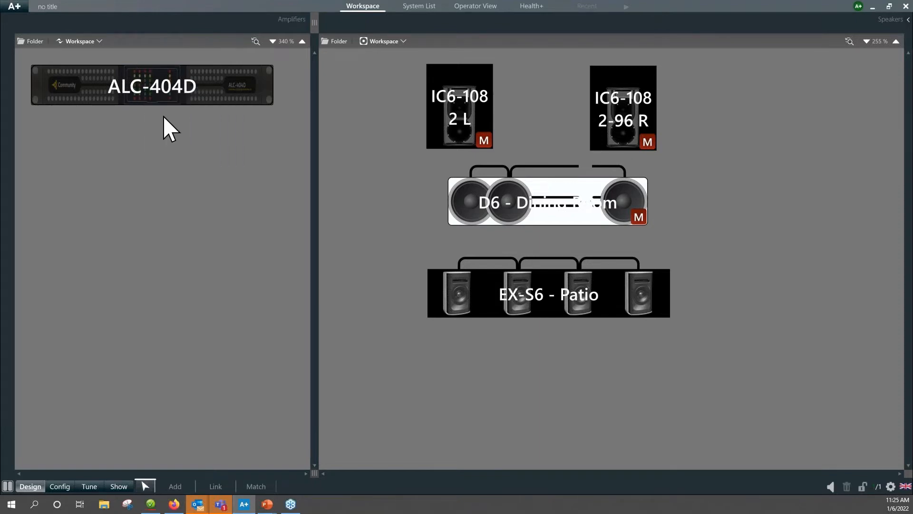
Open the ALC-404D's processing overview and mute the output of channel D, the EX-S6 speakers.
{"action": "double_click", "coordinate": [157, 91]}
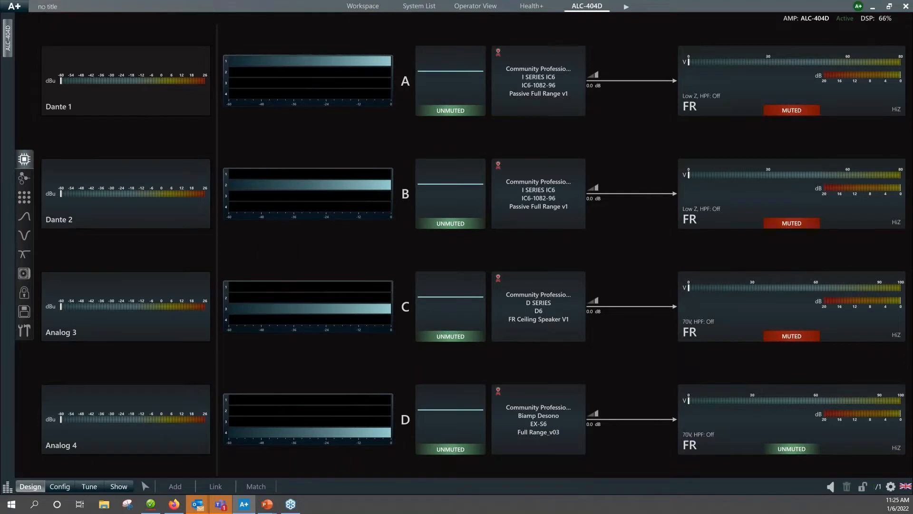
{"action": "left_click", "coordinate": [793, 450]}
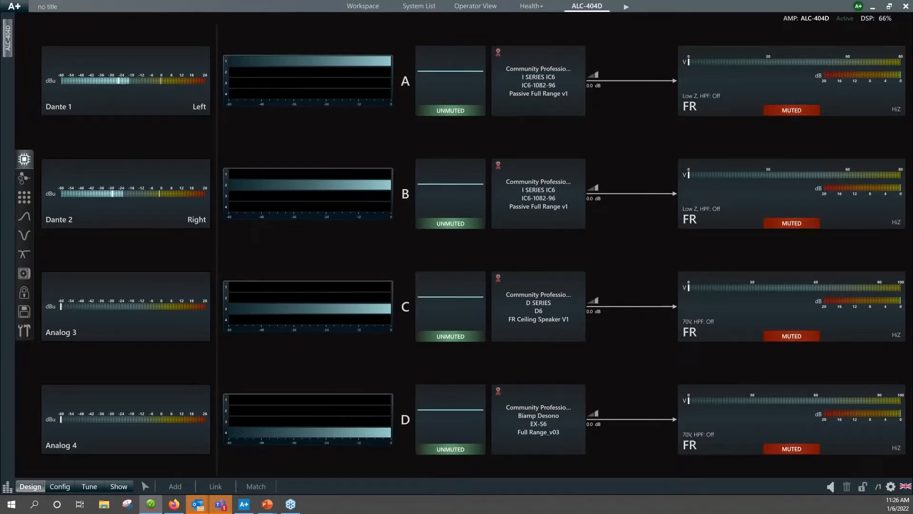
Examine the source selection priorities and backup strategy for the amplifier's four inputs, comparing the Dante and analog assignments.
{"action": "left_click", "coordinate": [25, 180]}
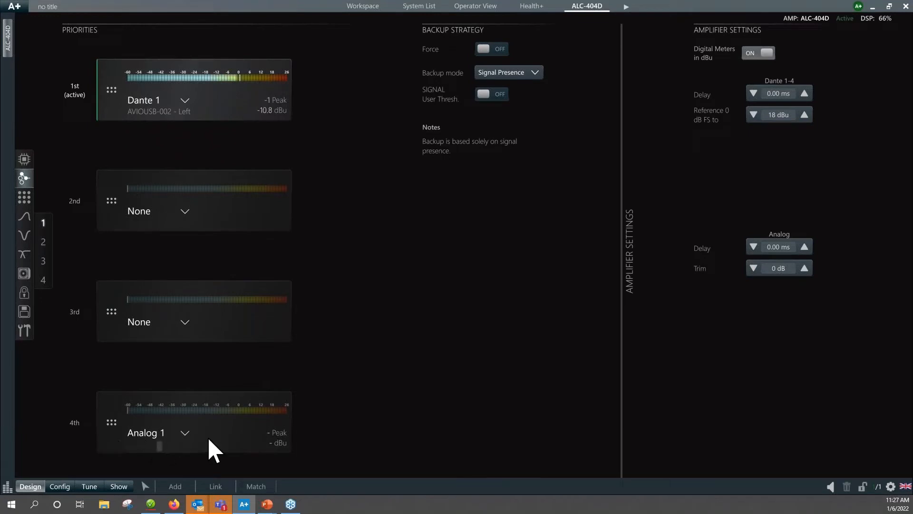
{"action": "left_click", "coordinate": [44, 243]}
{"action": "left_click", "coordinate": [42, 261]}
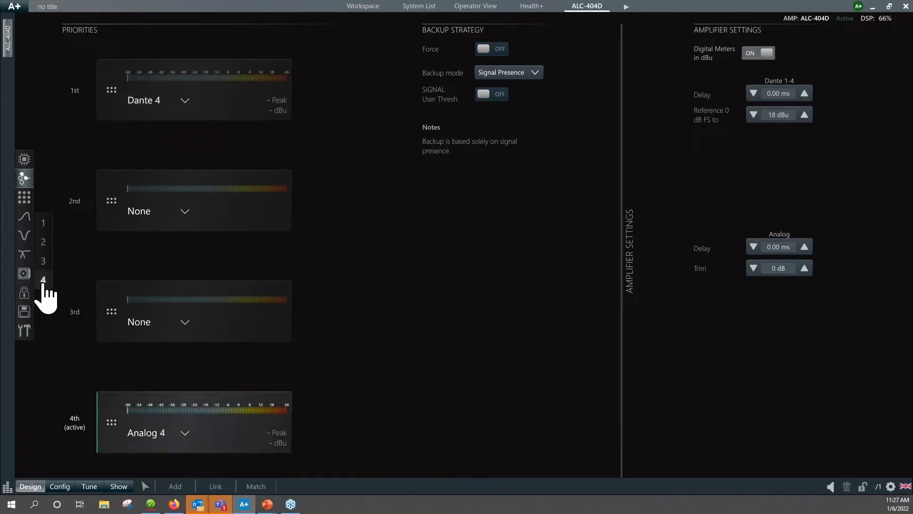
{"action": "left_click", "coordinate": [43, 240]}
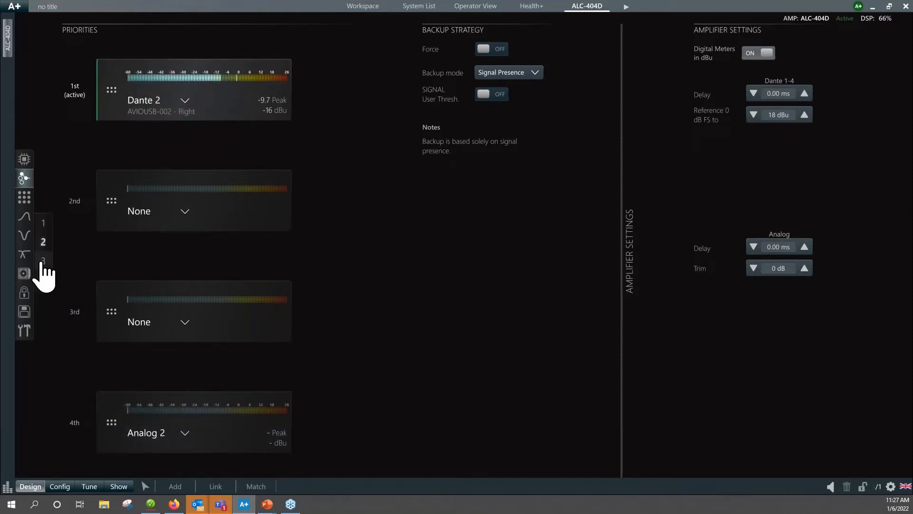
{"action": "left_click", "coordinate": [42, 261]}
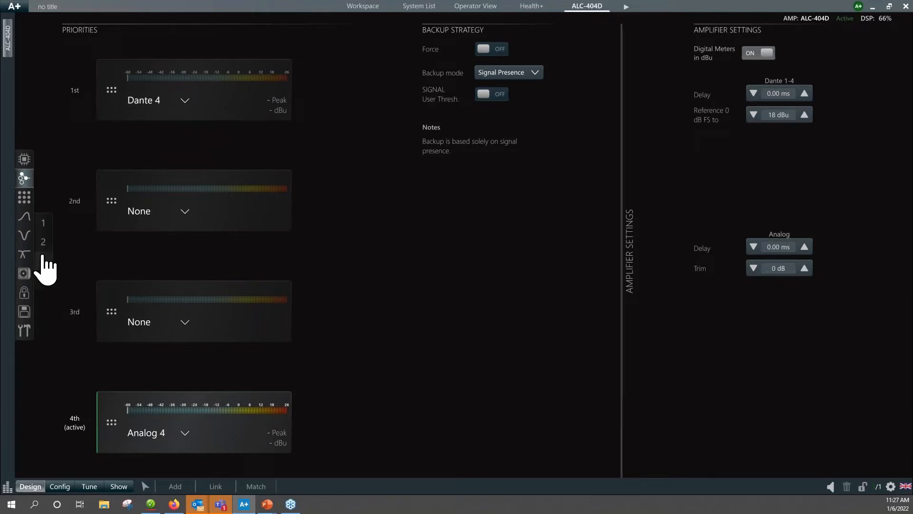
{"action": "left_click", "coordinate": [43, 227]}
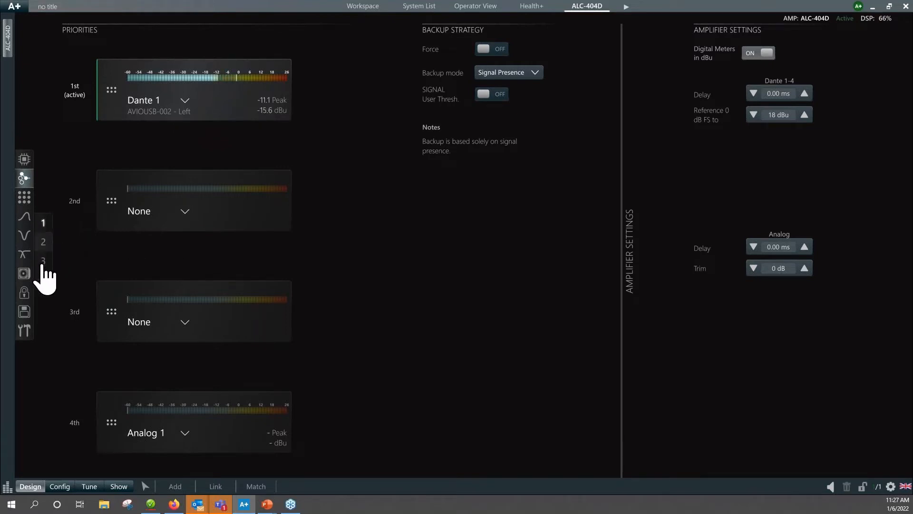
{"action": "left_click", "coordinate": [43, 234]}
{"action": "left_click", "coordinate": [42, 225]}
{"action": "left_click", "coordinate": [43, 242]}
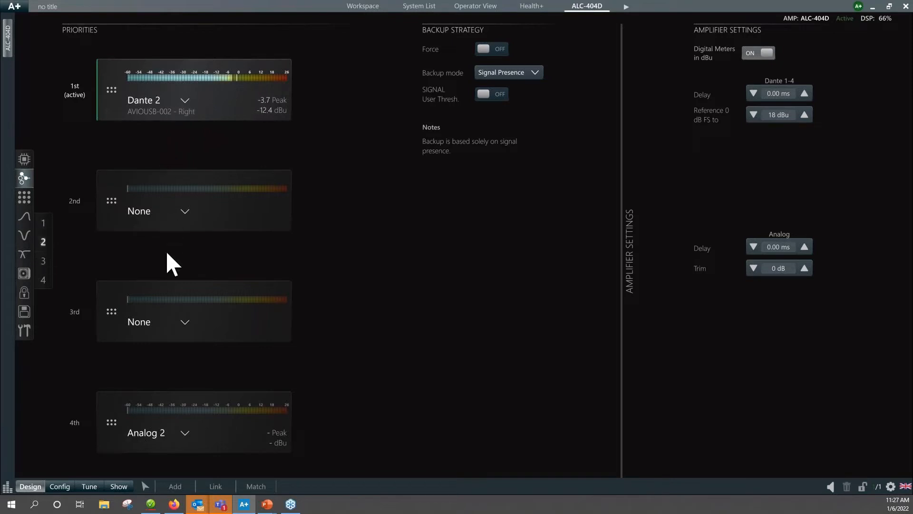
{"action": "left_click", "coordinate": [43, 223]}
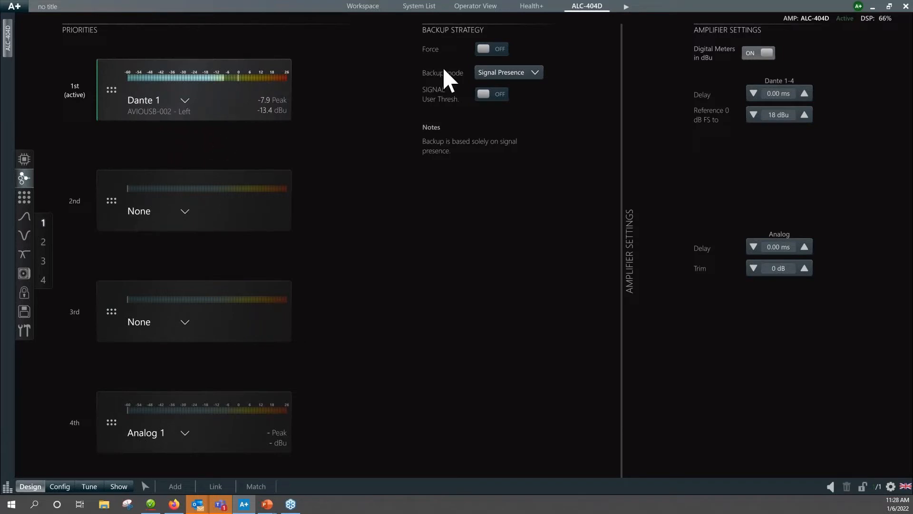
Enable Force in the backup strategy of inputs 1 and 2 so only their first-priority Dante sources play.
{"action": "left_click", "coordinate": [485, 49]}
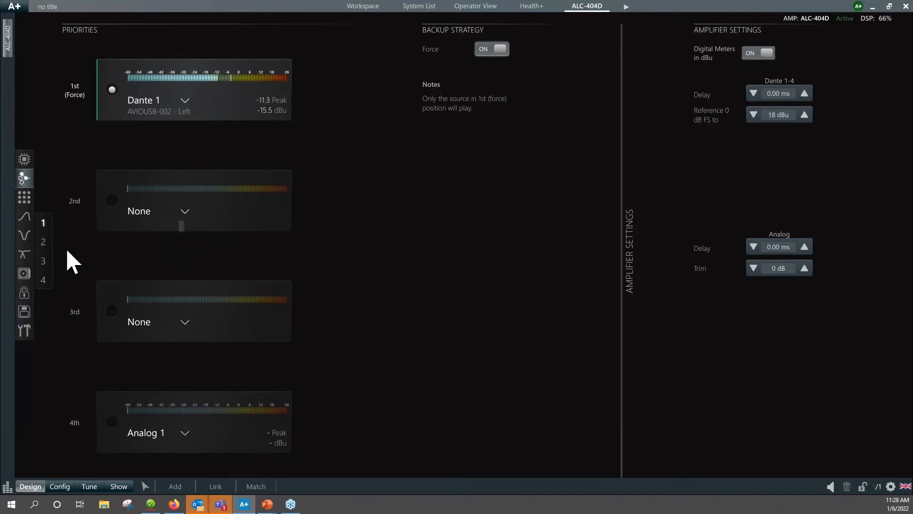
{"action": "left_click", "coordinate": [43, 242]}
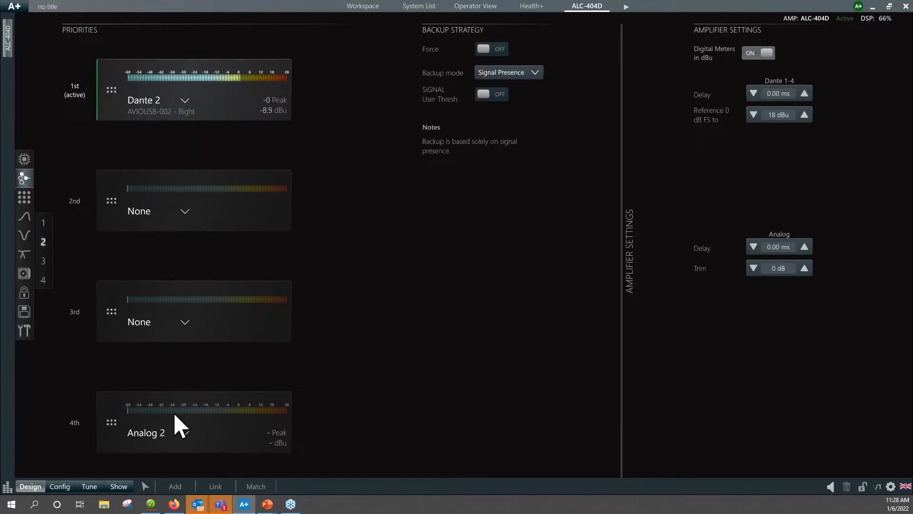
{"action": "left_click", "coordinate": [482, 49]}
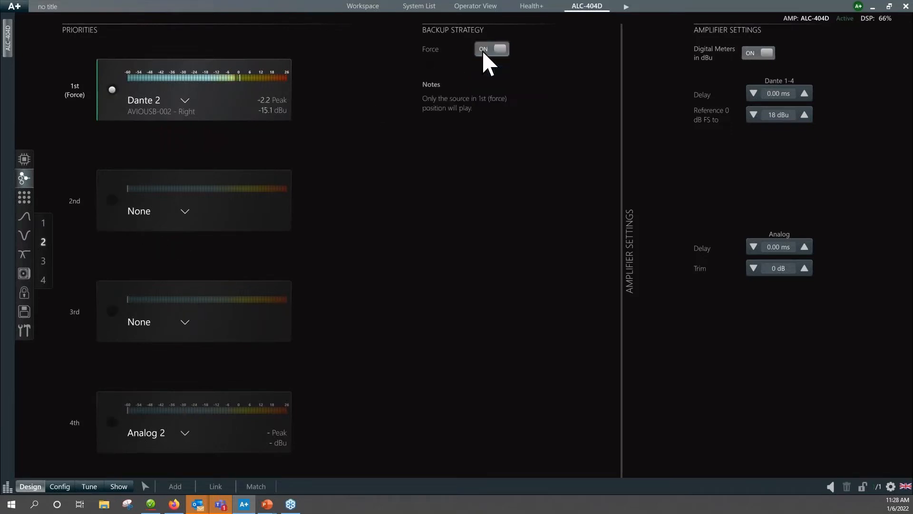
Set both the 1st and 4th priority sources of input 3 to None.
{"action": "left_click", "coordinate": [43, 260]}
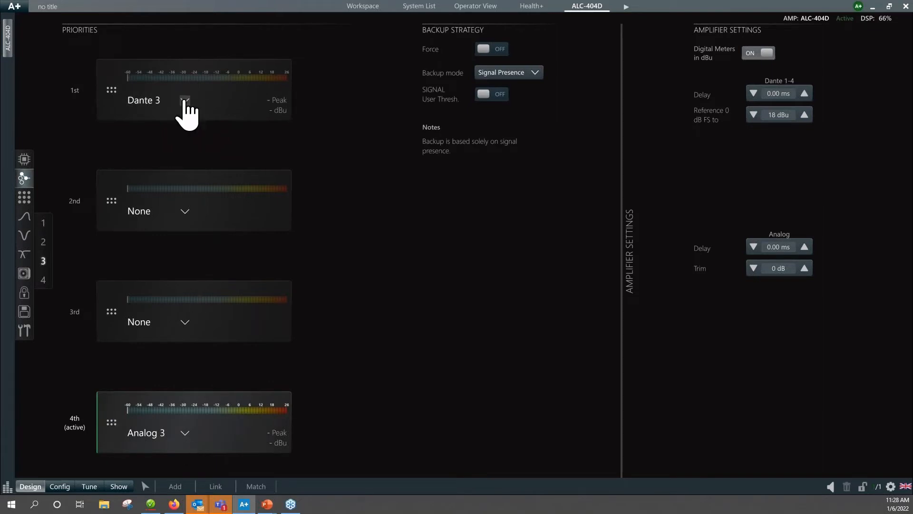
{"action": "left_click", "coordinate": [184, 100]}
{"action": "left_click", "coordinate": [210, 159]}
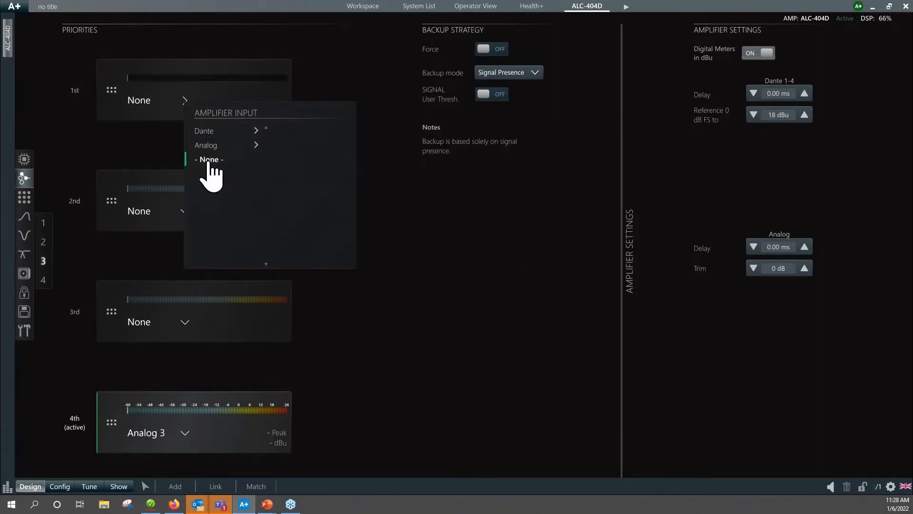
{"action": "left_click", "coordinate": [185, 434]}
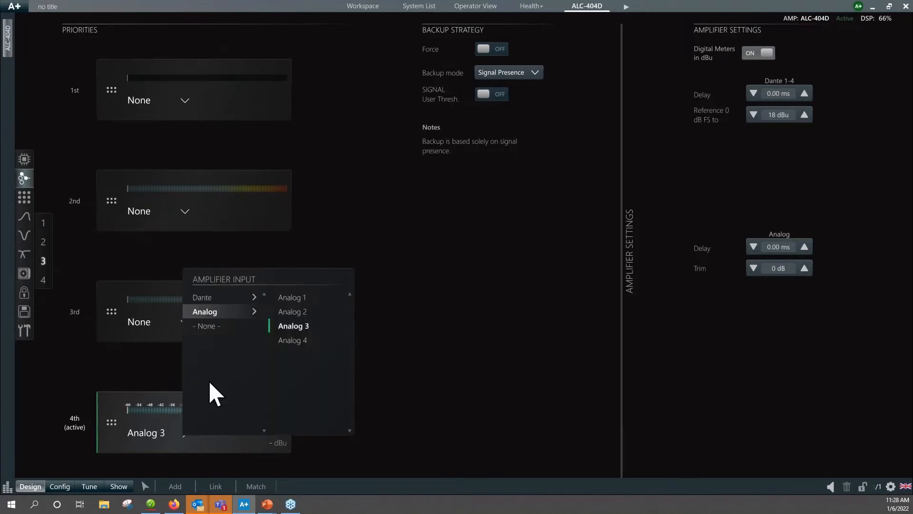
{"action": "left_click", "coordinate": [211, 326]}
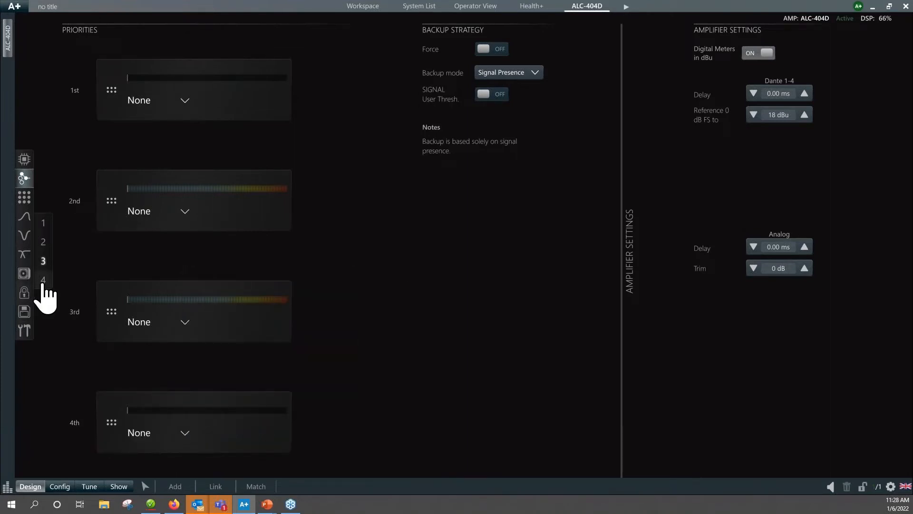
Set both the 1st and 4th priority sources of input 4 to None.
{"action": "left_click", "coordinate": [43, 282]}
{"action": "left_click", "coordinate": [185, 100]}
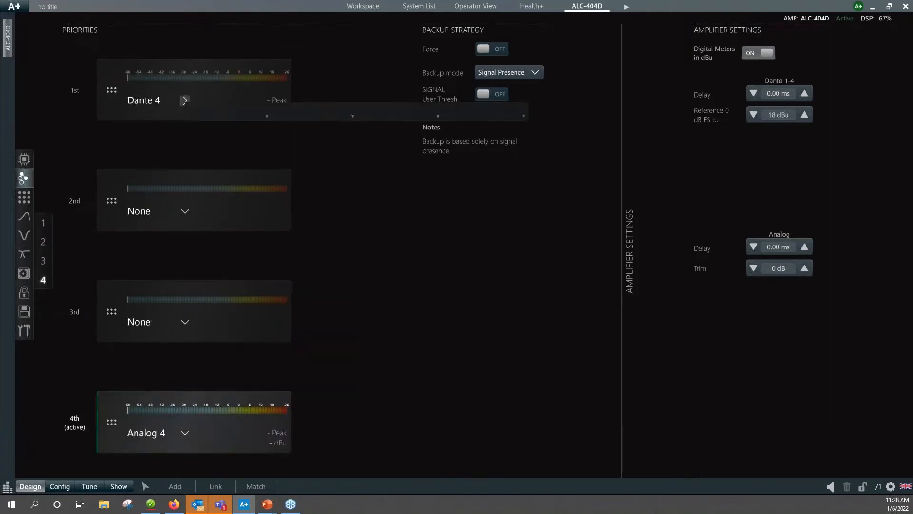
{"action": "left_click", "coordinate": [210, 165]}
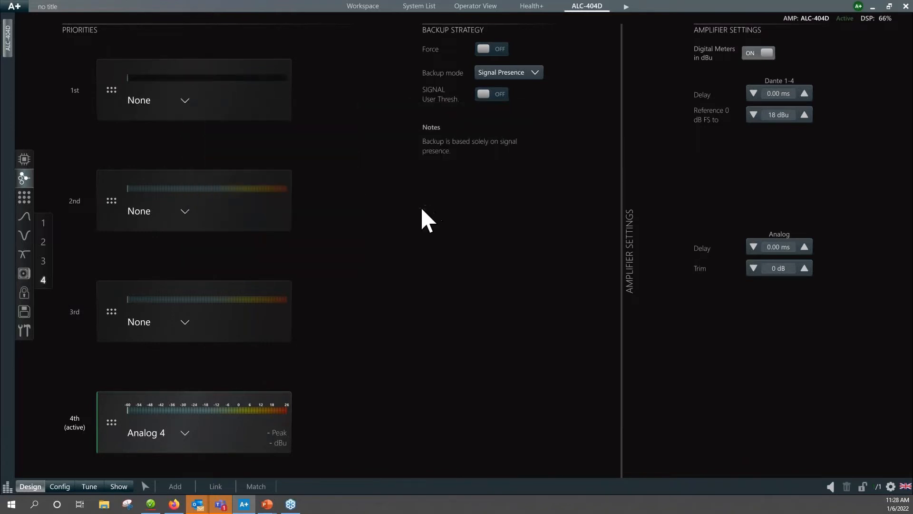
{"action": "left_click", "coordinate": [185, 433]}
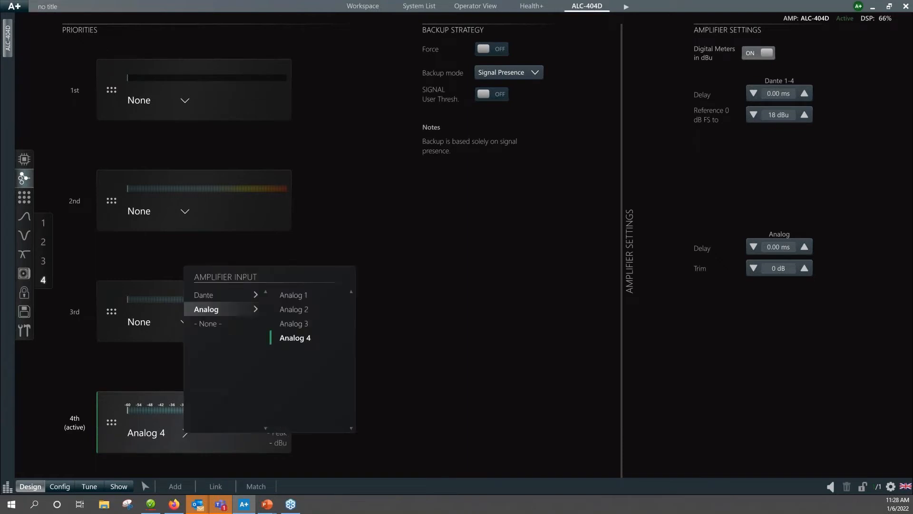
{"action": "left_click", "coordinate": [212, 325]}
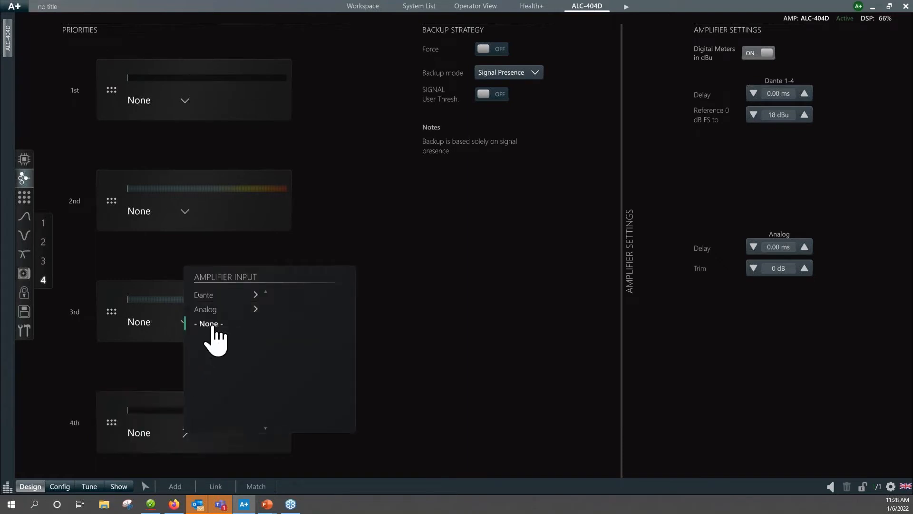
Enable Force in the backup strategy of inputs 3 and 4.
{"action": "left_click", "coordinate": [44, 260]}
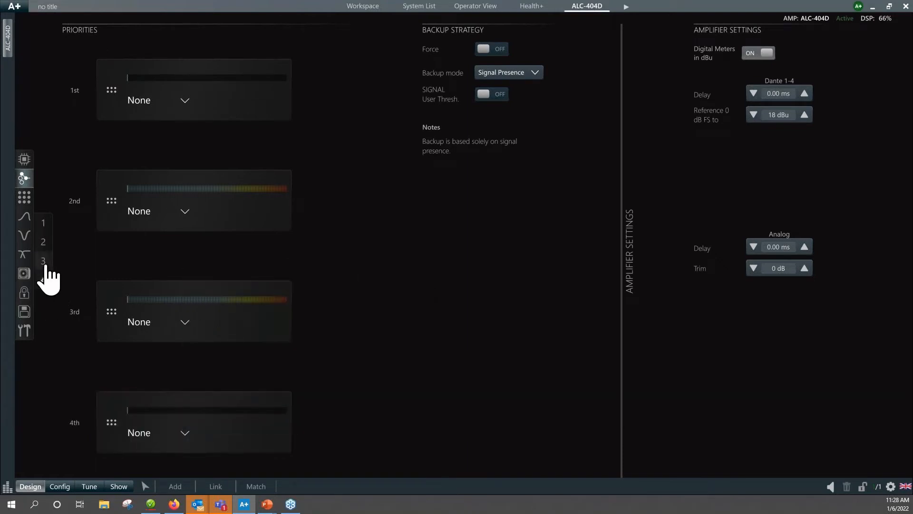
{"action": "left_click", "coordinate": [483, 49]}
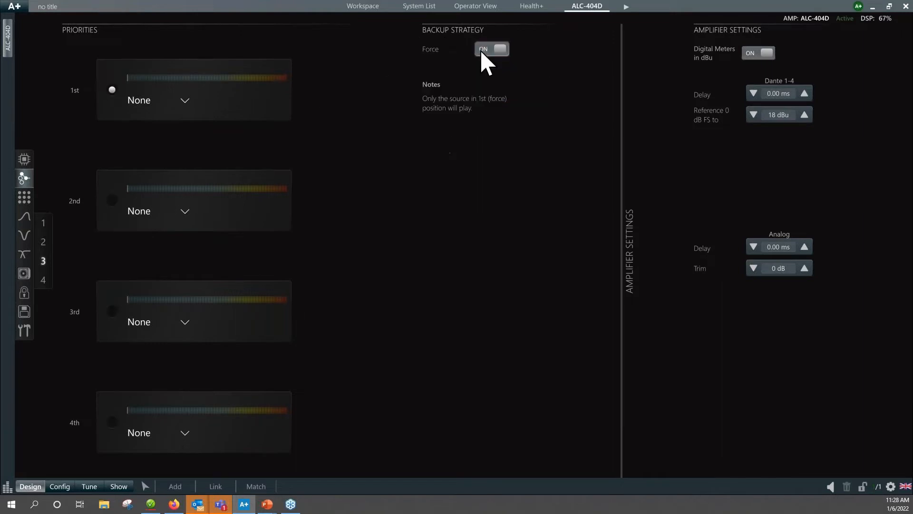
{"action": "left_click", "coordinate": [43, 280]}
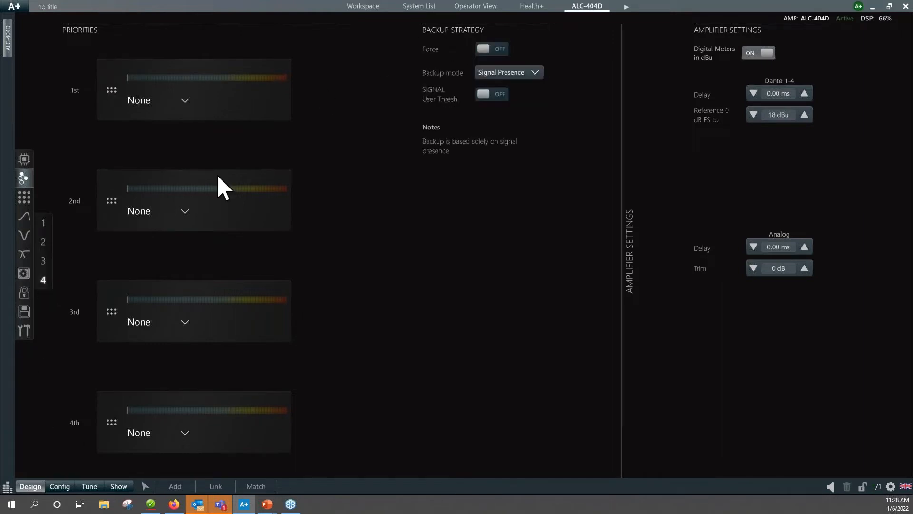
{"action": "left_click", "coordinate": [485, 49]}
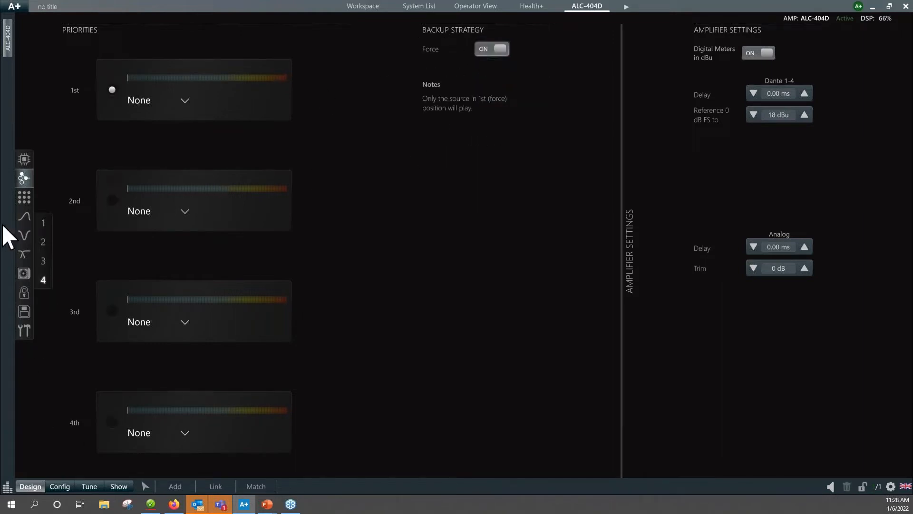
Review the forced Dante sources of inputs 1 and 2, and check all four inputs in the amplifier's processing overview.
{"action": "left_click", "coordinate": [46, 225]}
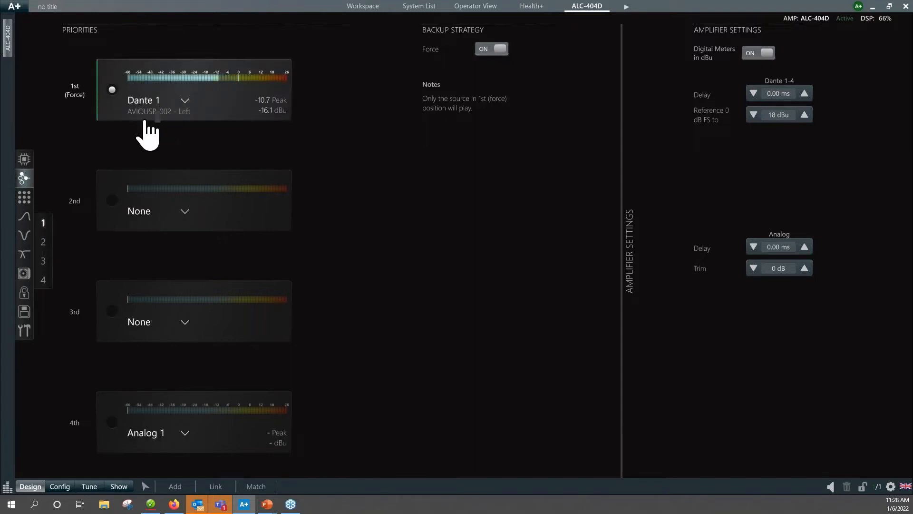
{"action": "left_click", "coordinate": [43, 242]}
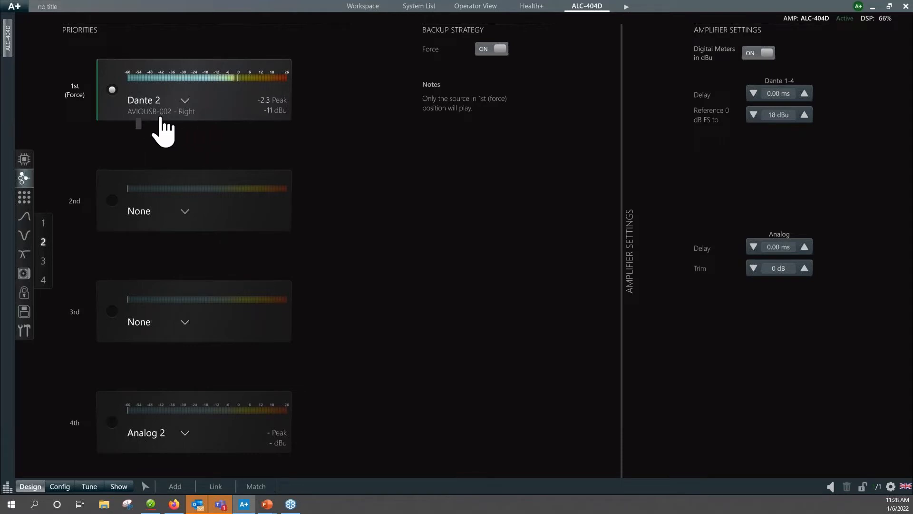
{"action": "left_click", "coordinate": [44, 223]}
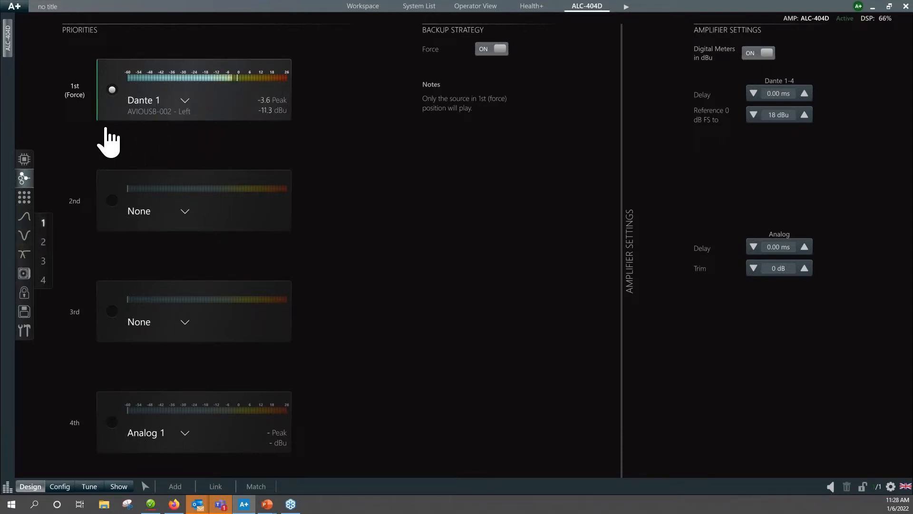
{"action": "left_click", "coordinate": [24, 161]}
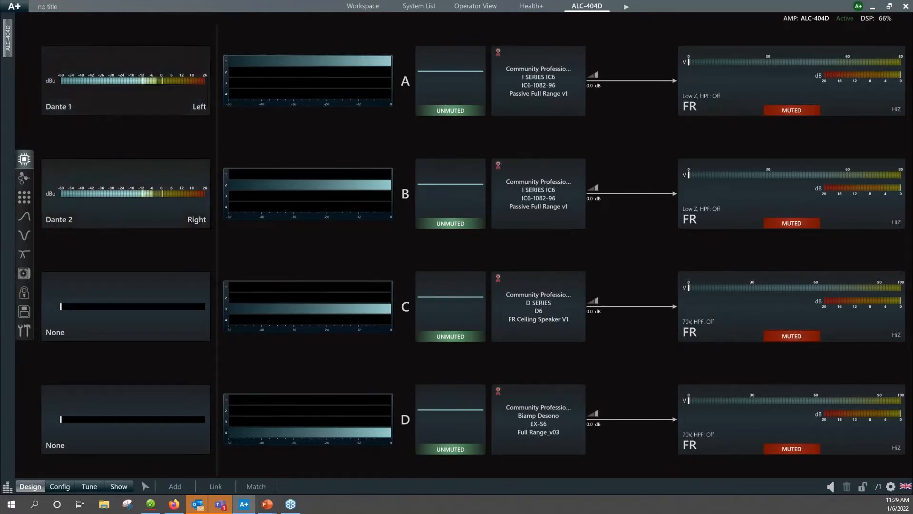
In the input matrix, lower the Dante 1 gain to speaker channel A to -∞, and restore it to 0.0.
{"action": "left_click", "coordinate": [24, 202]}
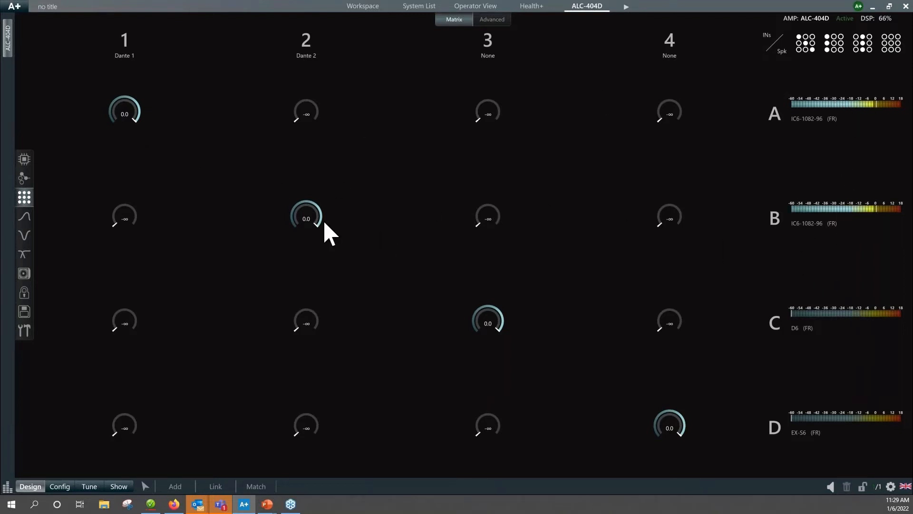
{"action": "left_click_drag", "start_coordinate": [121, 115], "coordinate": [118, 149]}
{"action": "left_click_drag", "start_coordinate": [125, 109], "coordinate": [127, 136]}
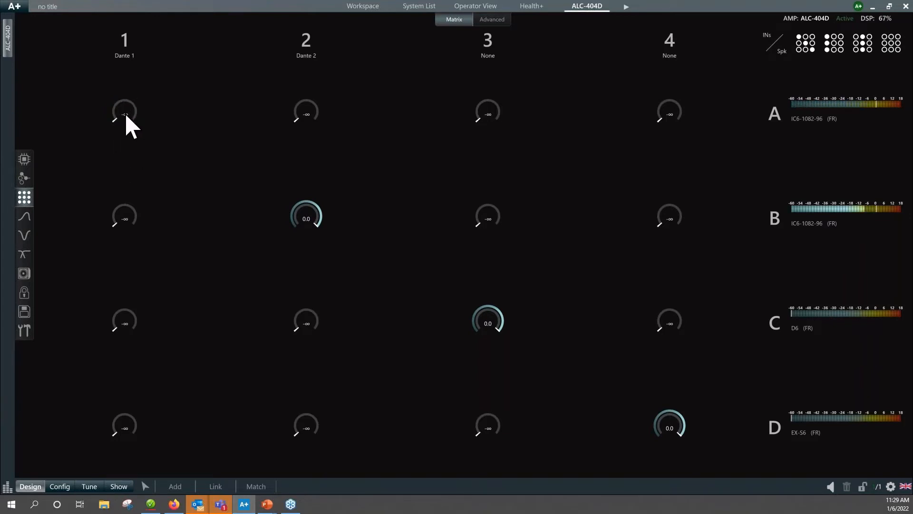
{"action": "double_click", "coordinate": [127, 121]}
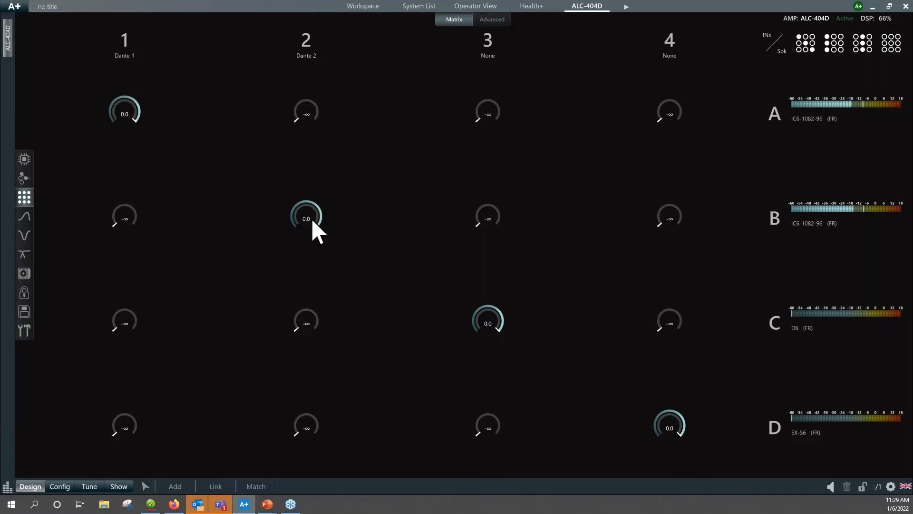
In the input matrix, remove inputs 3 and 4 from speaker channels C and D, and route Dante 1 and Dante 2 to both at 0.0.
{"action": "left_click", "coordinate": [491, 326]}
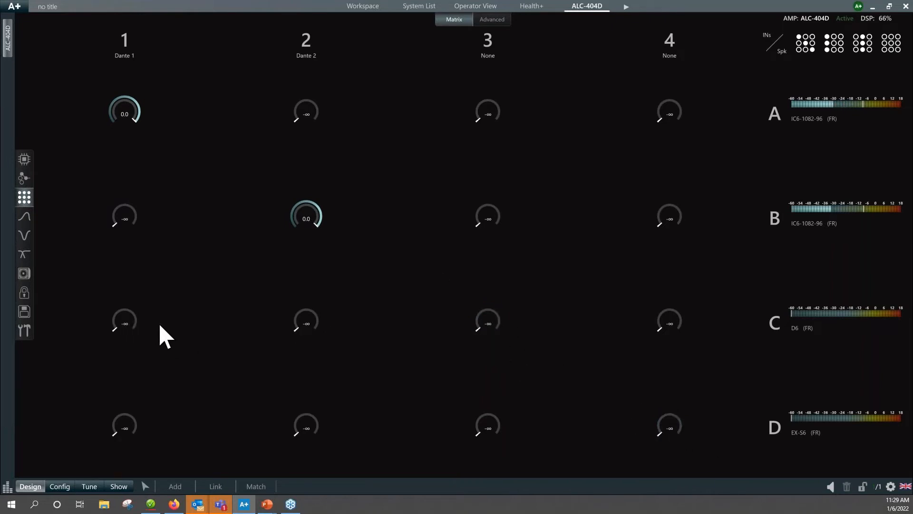
{"action": "left_click", "coordinate": [125, 323]}
{"action": "left_click", "coordinate": [308, 323]}
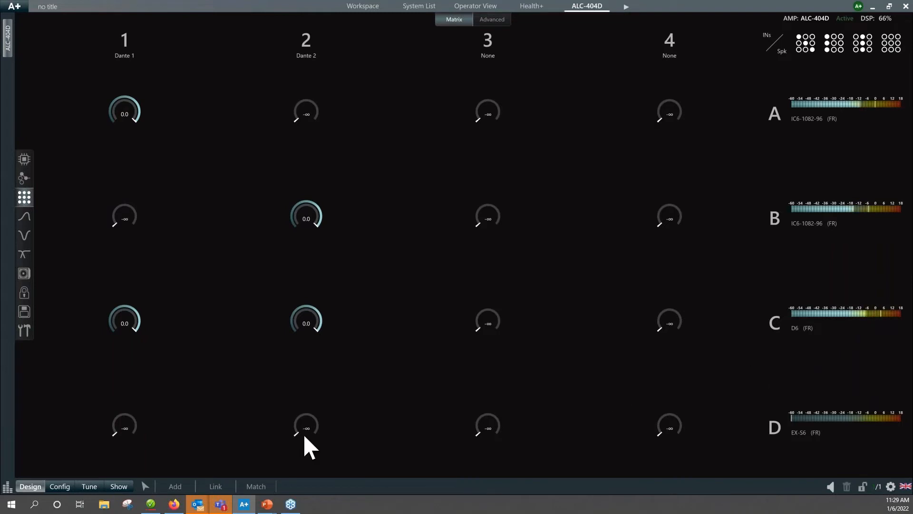
{"action": "left_click", "coordinate": [129, 425]}
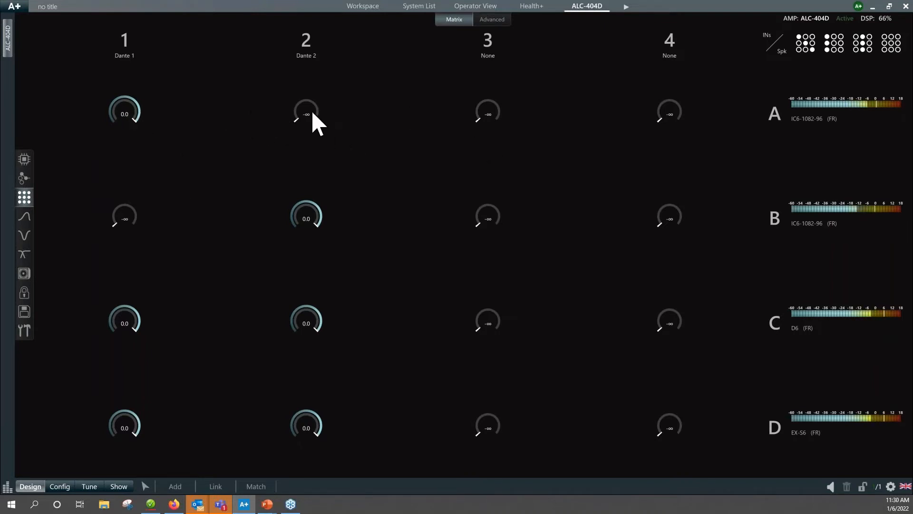
Try routing Dante 2 to speaker channel A and Dante 1 to channel B at 0.0, and return both crosspoints to -∞.
{"action": "left_click", "coordinate": [123, 217]}
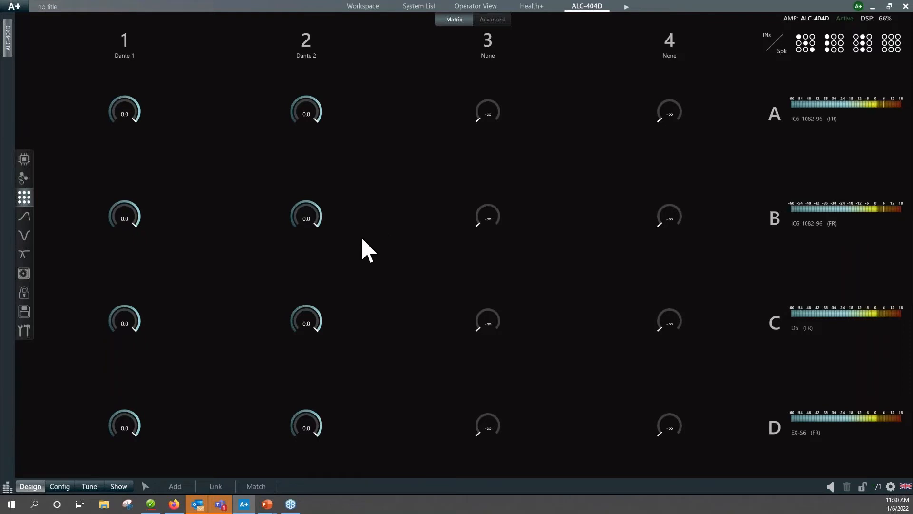
{"action": "left_click", "coordinate": [308, 113]}
{"action": "left_click", "coordinate": [127, 217]}
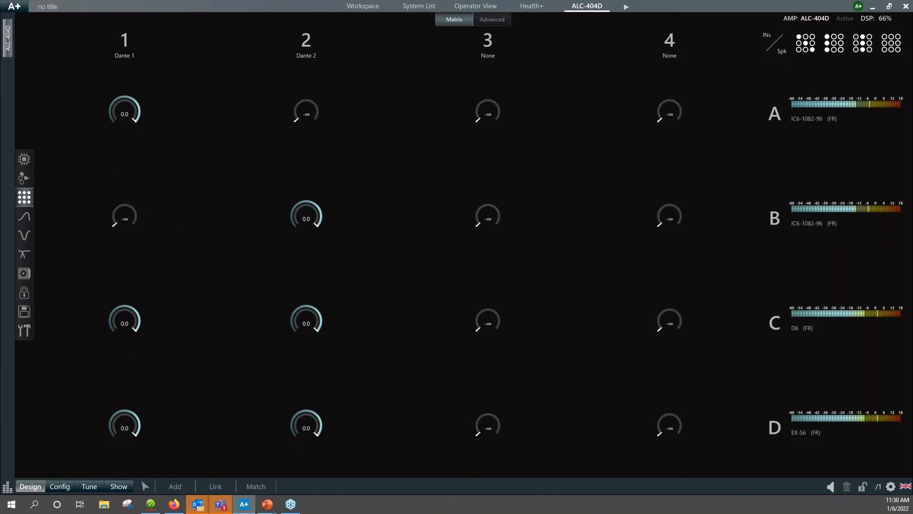
Apply the matrix preset that routes input 1 to all four speaker channels.
{"action": "left_click", "coordinate": [835, 45]}
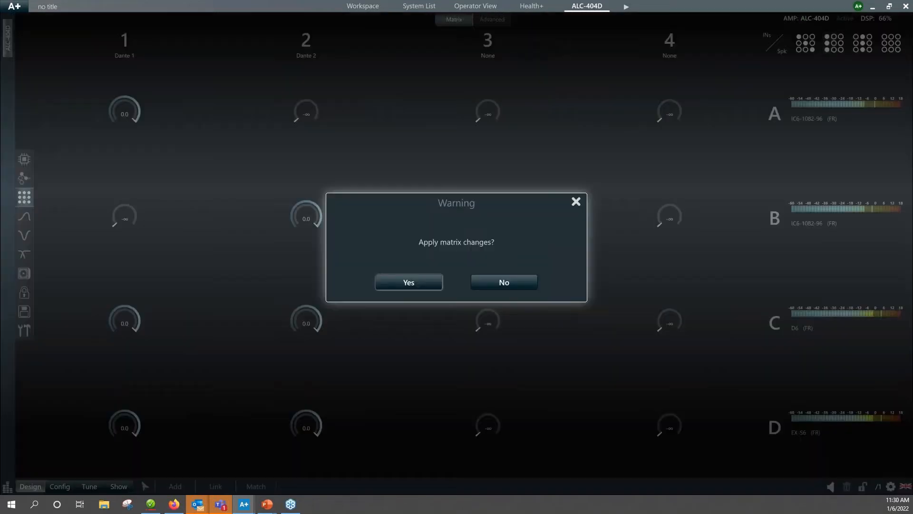
{"action": "left_click", "coordinate": [419, 287]}
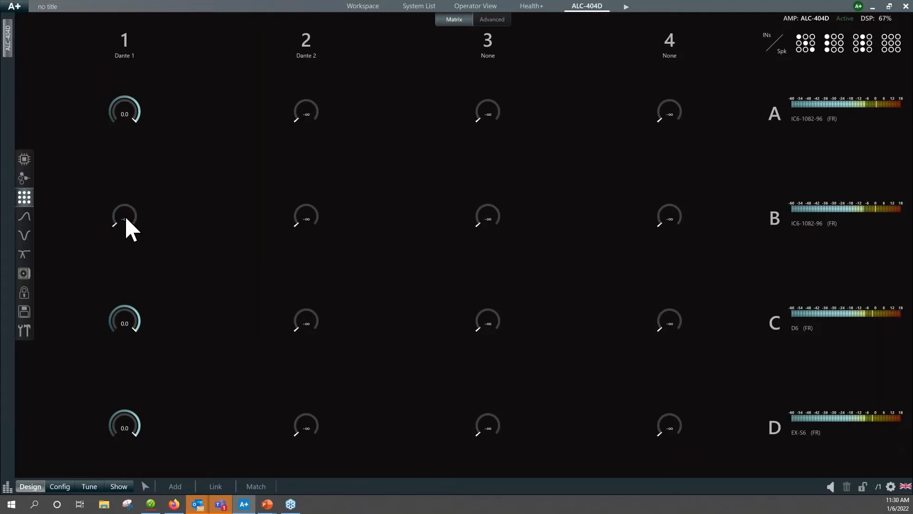
Feed speaker channel B from Dante 2 at 0.0 instead of Dante 1, and add Dante 2 at 0.0 to channels C and D.
{"action": "double_click", "coordinate": [314, 220]}
{"action": "left_click", "coordinate": [318, 209]}
{"action": "left_click", "coordinate": [317, 209]}
{"action": "left_click", "coordinate": [317, 209]}
{"action": "left_click", "coordinate": [316, 209]}
{"action": "left_click", "coordinate": [317, 210]}
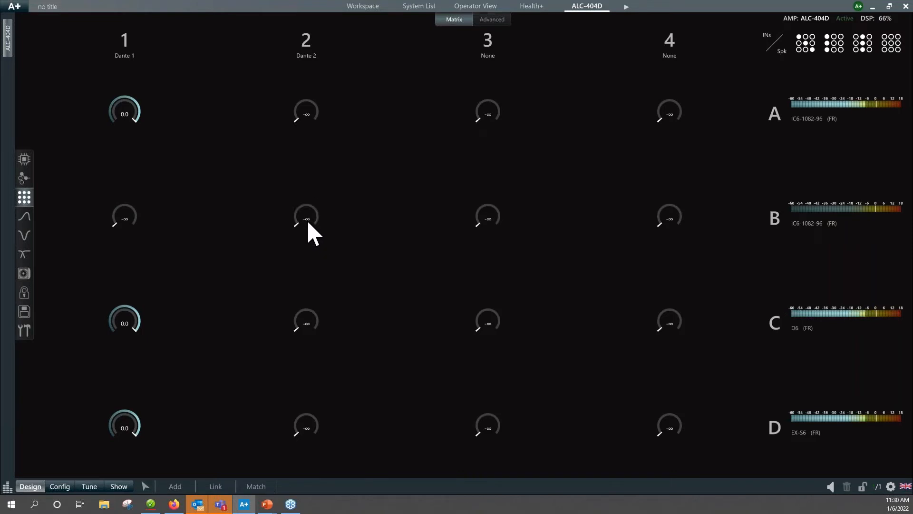
{"action": "left_click_drag", "start_coordinate": [310, 209], "coordinate": [309, 165]}
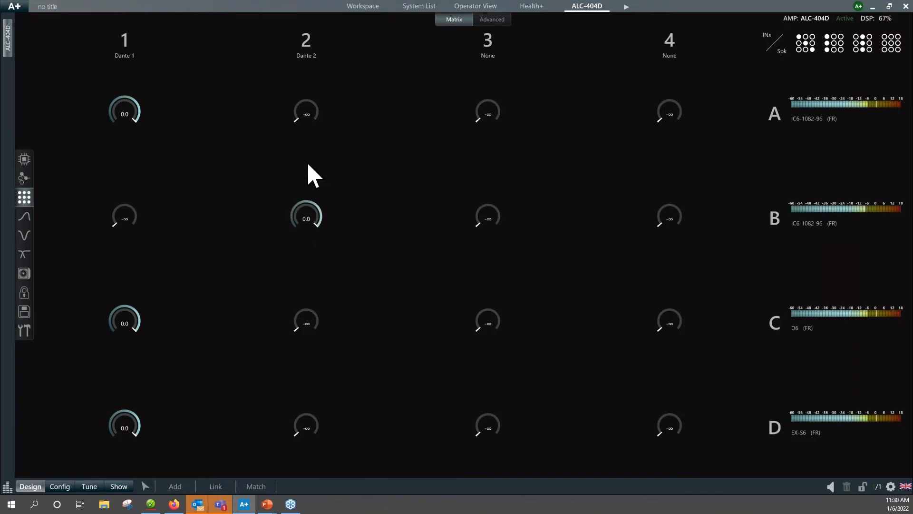
{"action": "double_click", "coordinate": [309, 323]}
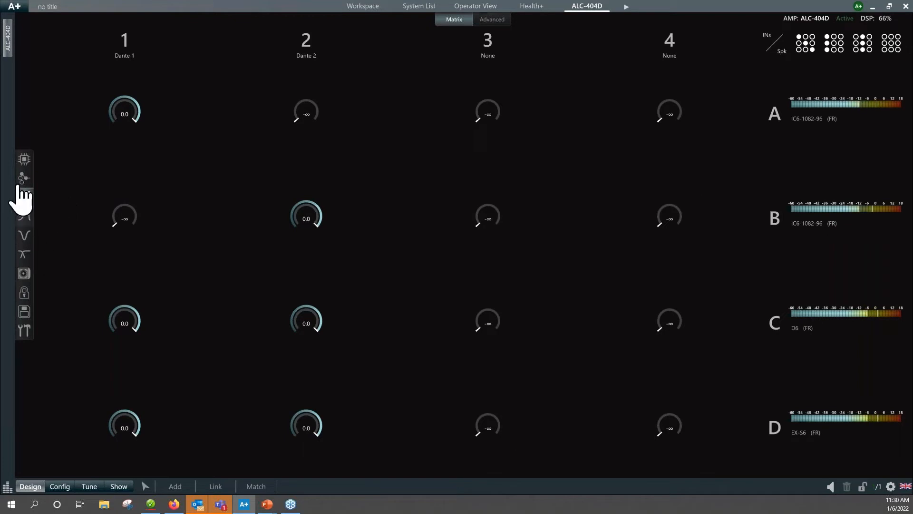
Unmute the outputs of all four speaker channels in the amplifier's processing overview.
{"action": "left_click", "coordinate": [25, 161]}
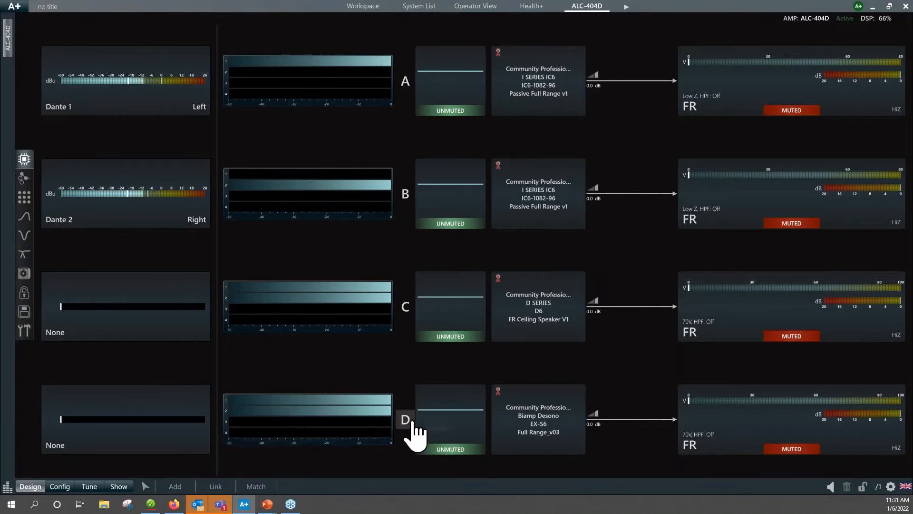
{"action": "left_click", "coordinate": [792, 112]}
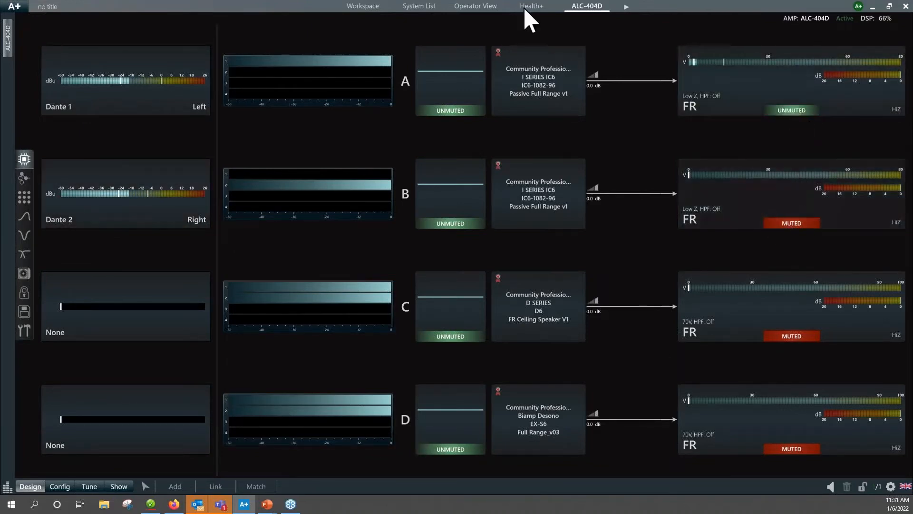
{"action": "left_click", "coordinate": [808, 224]}
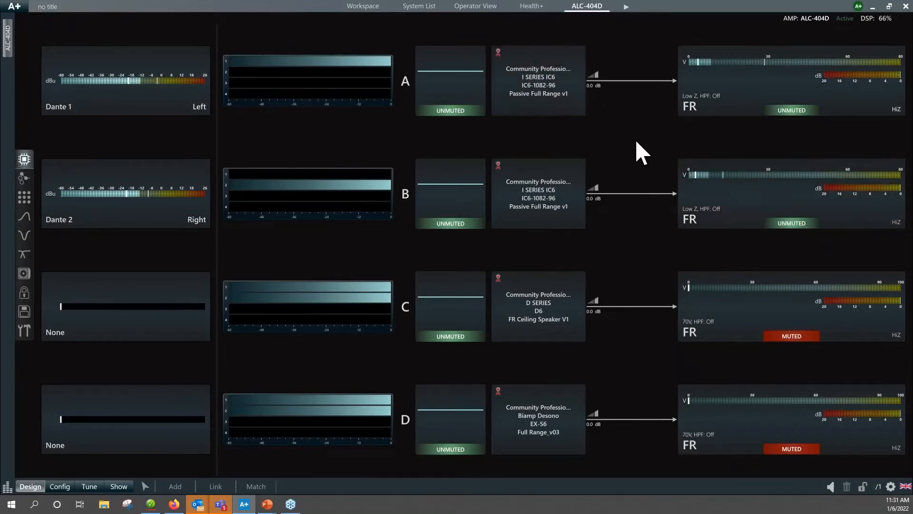
{"action": "left_click", "coordinate": [799, 338]}
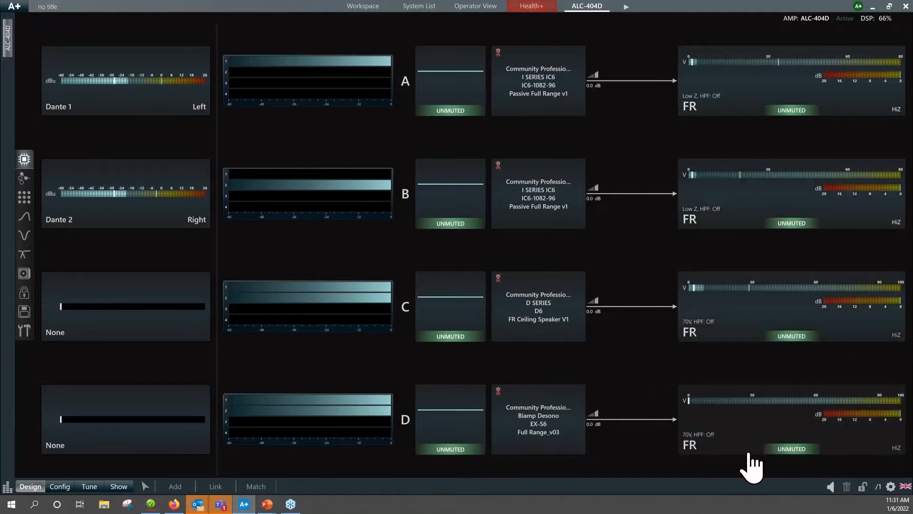
{"action": "left_click", "coordinate": [785, 449]}
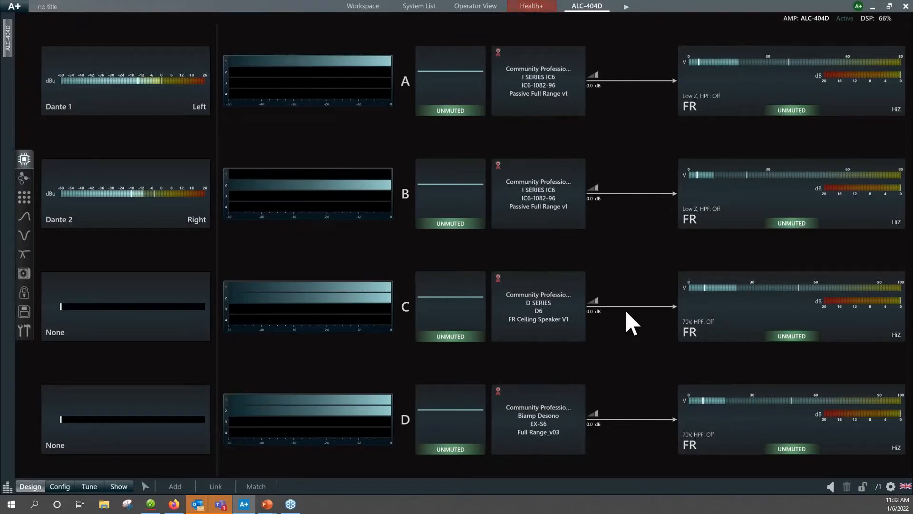
Mute the outputs of speaker channels A, B, C and D again.
{"action": "left_click", "coordinate": [799, 111]}
{"action": "left_click", "coordinate": [790, 223]}
{"action": "left_click", "coordinate": [791, 335]}
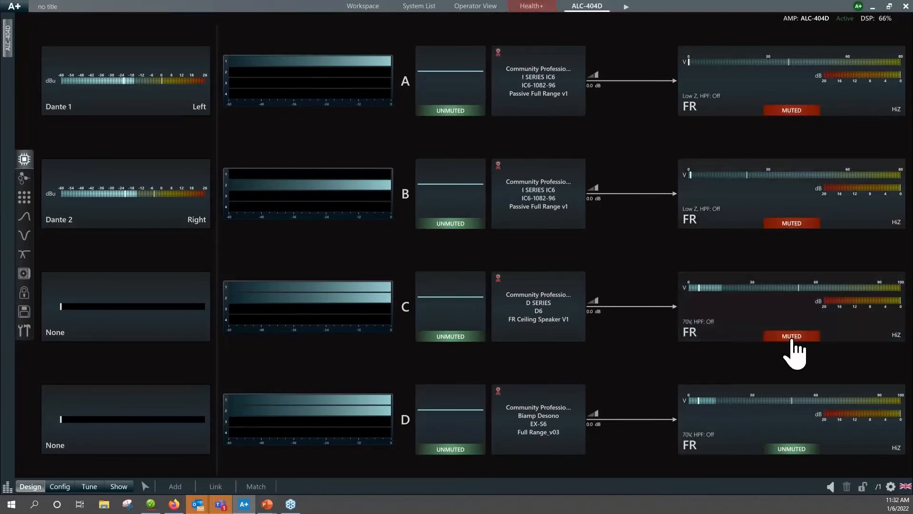
{"action": "left_click", "coordinate": [792, 449]}
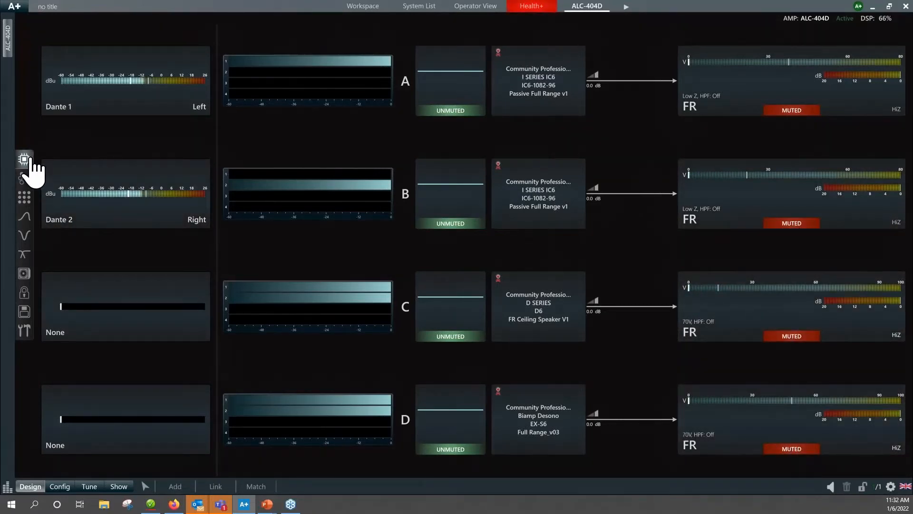
Examine the layered EQ of speaker A and the speaker EQ curves of channels A to D.
{"action": "left_click", "coordinate": [25, 218]}
{"action": "mouse_move", "coordinate": [29, 223]}
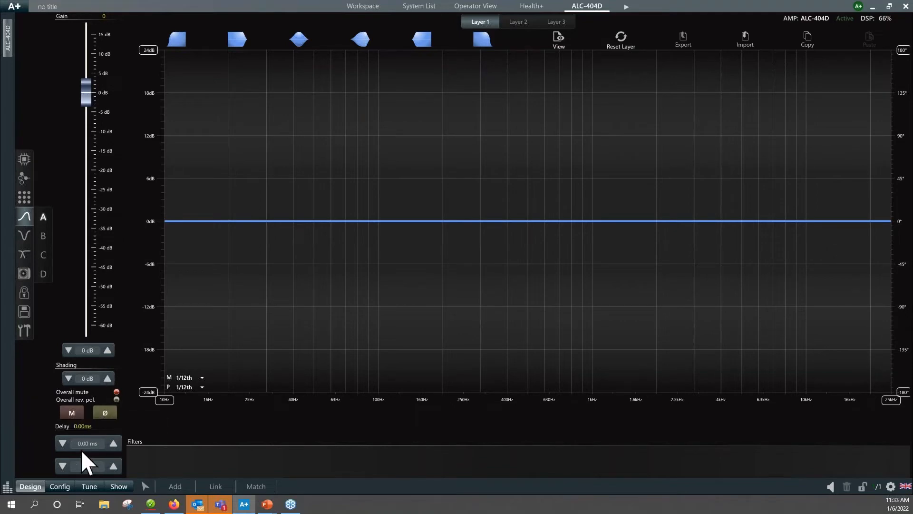
{"action": "left_click", "coordinate": [27, 239]}
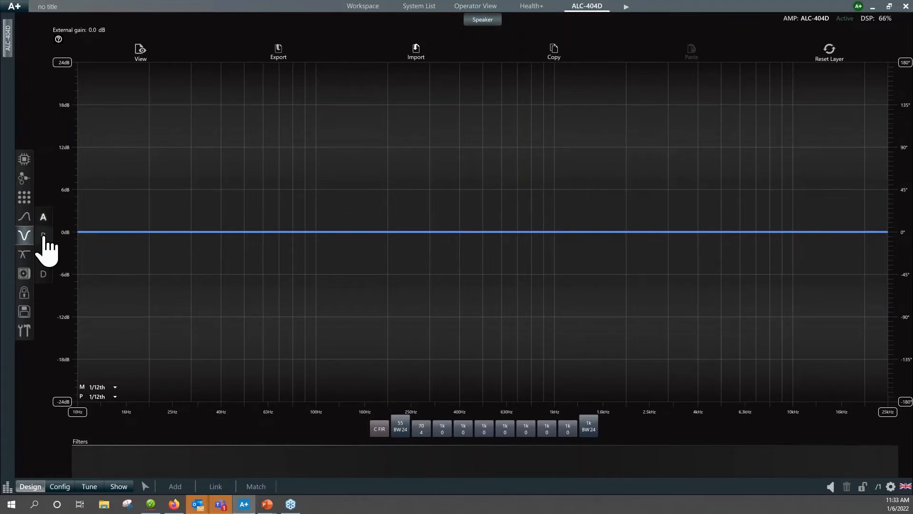
{"action": "left_click", "coordinate": [42, 235]}
{"action": "left_click", "coordinate": [44, 255]}
{"action": "left_click", "coordinate": [43, 274]}
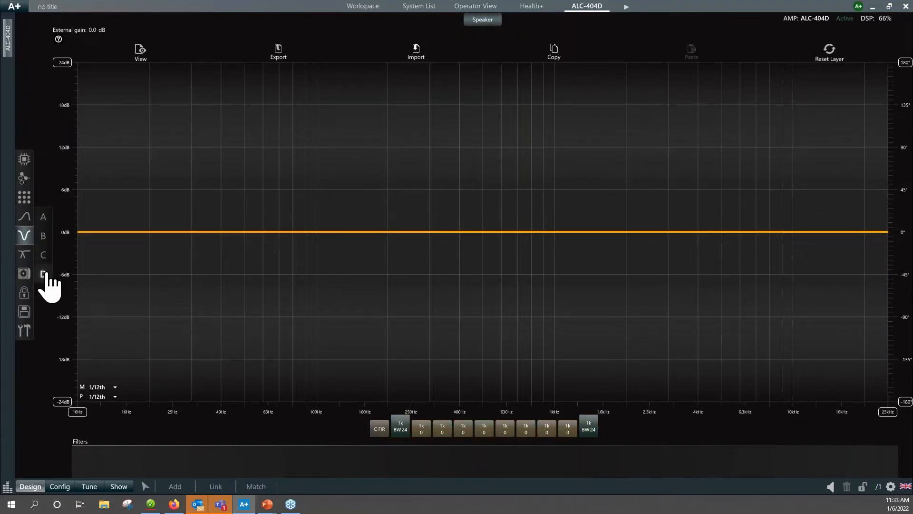
{"action": "left_click", "coordinate": [44, 256]}
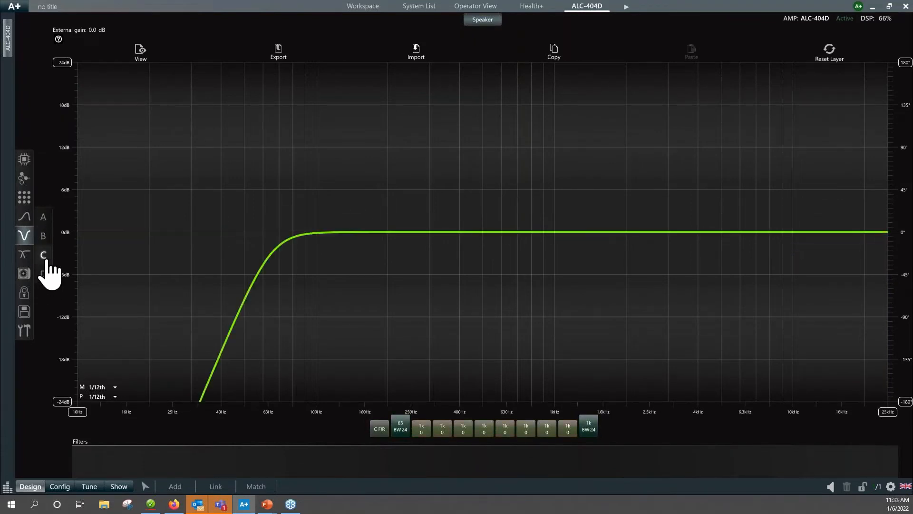
Check output way 1's EQ, limiters, live impedance and diagnostic pages for locked preset settings.
{"action": "left_click", "coordinate": [24, 257]}
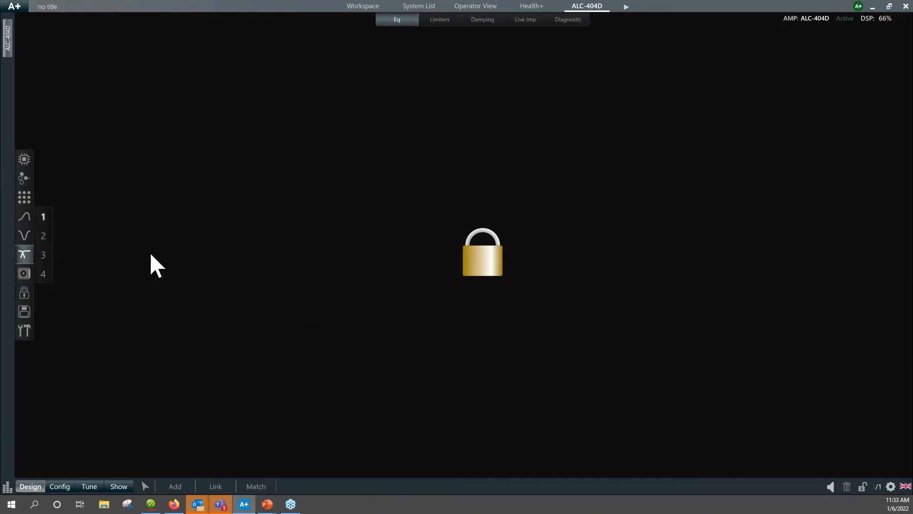
{"action": "left_click", "coordinate": [440, 21]}
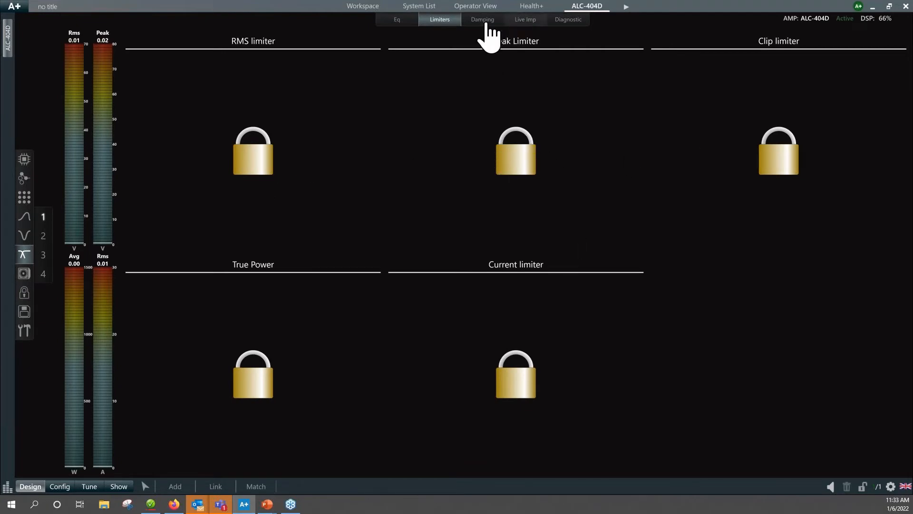
{"action": "left_click", "coordinate": [525, 21]}
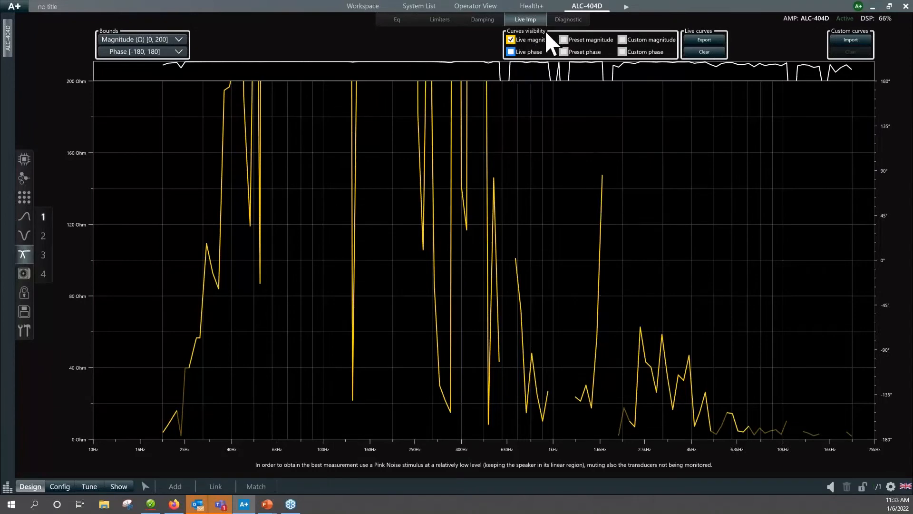
{"action": "left_click", "coordinate": [567, 37]}
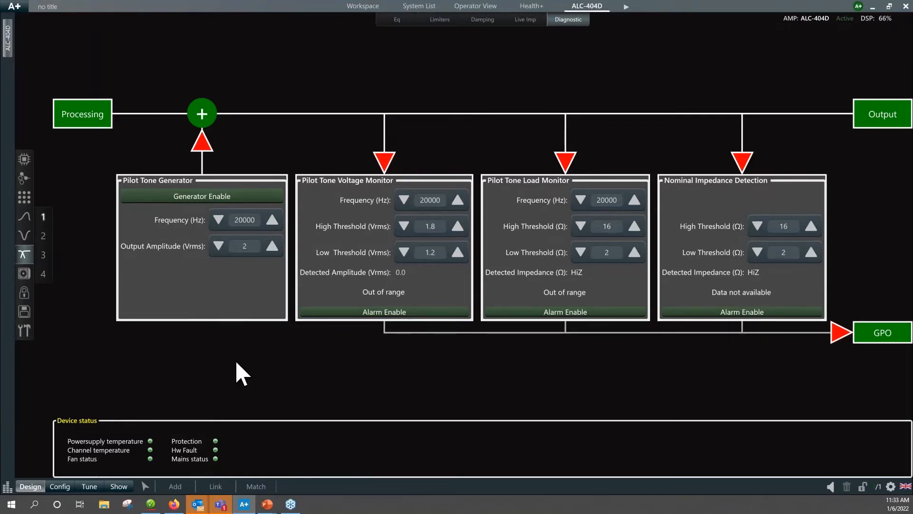
{"action": "left_click", "coordinate": [397, 20]}
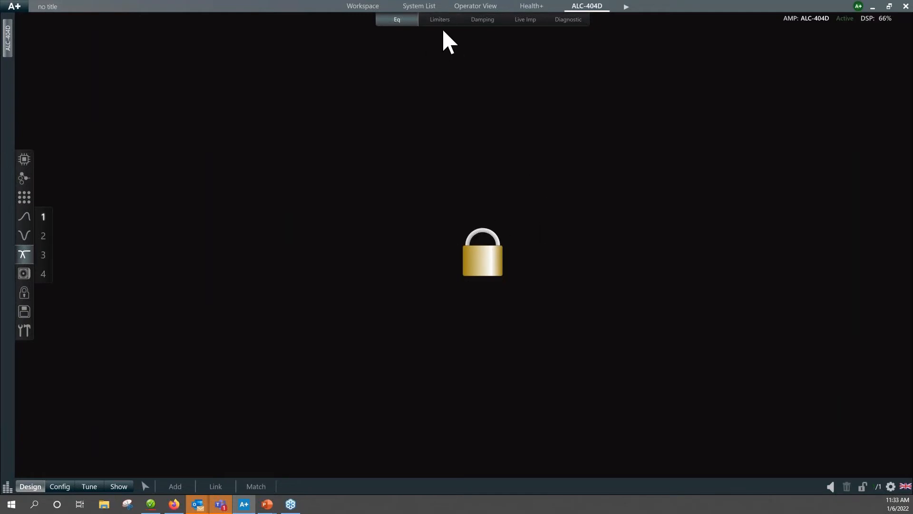
Enter speaker A's preset locking password, unlock all its EQ, damping and limiter settings, and apply the change with the password.
{"action": "left_click", "coordinate": [25, 293]}
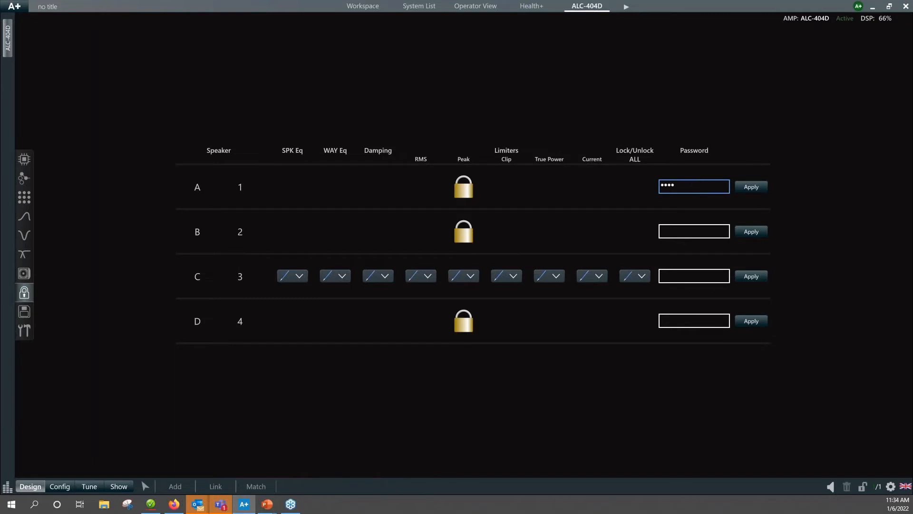
{"action": "left_click", "coordinate": [747, 188]}
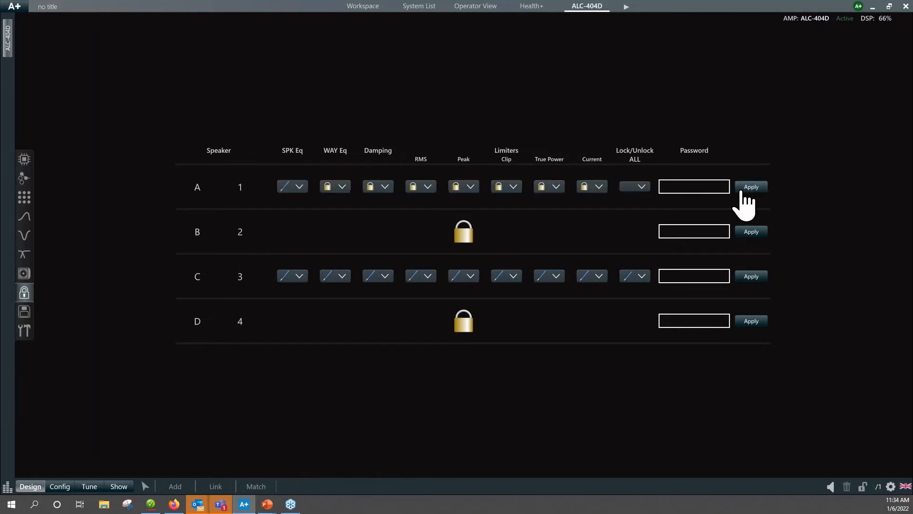
{"action": "left_click", "coordinate": [641, 187]}
{"action": "left_click", "coordinate": [627, 202]}
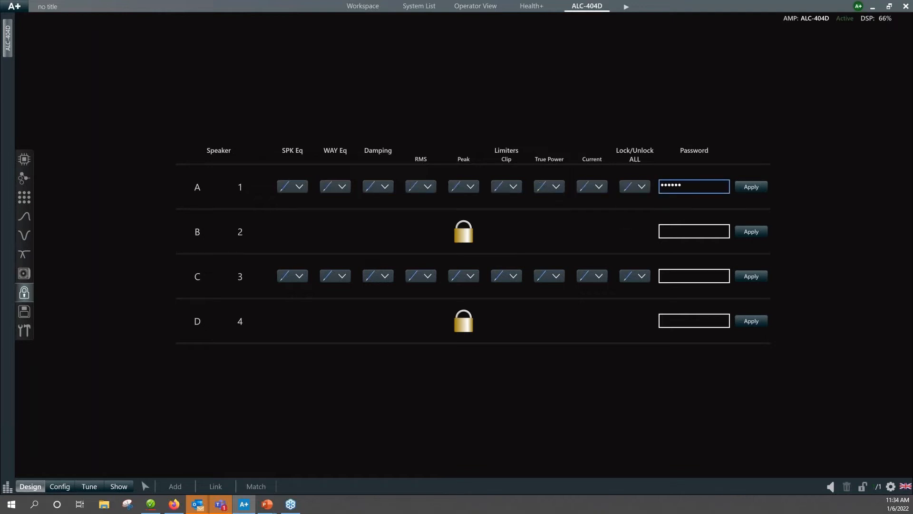
{"action": "left_click", "coordinate": [754, 189]}
Check the unlocked EQ curve of output way 1, and disable its Current and True Power limiters.
{"action": "left_click", "coordinate": [25, 257]}
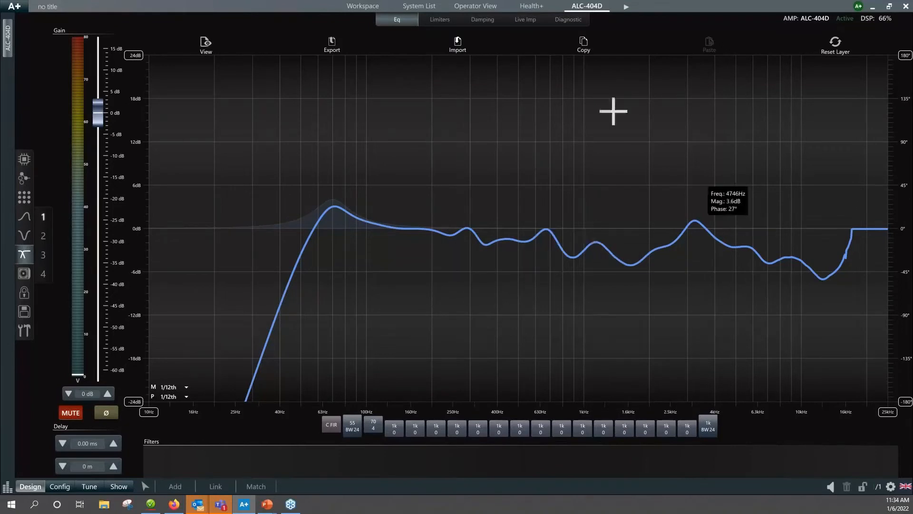
{"action": "left_click", "coordinate": [440, 20]}
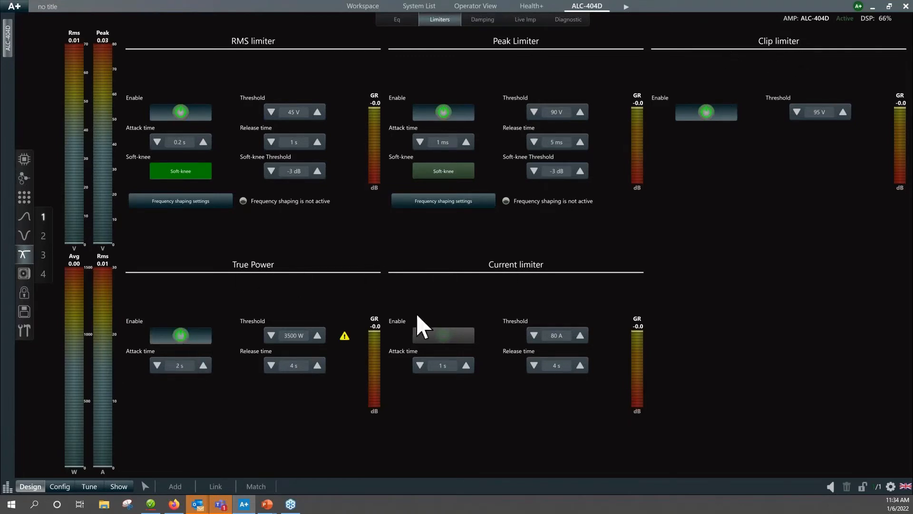
{"action": "left_click", "coordinate": [444, 338]}
{"action": "left_click", "coordinate": [194, 338]}
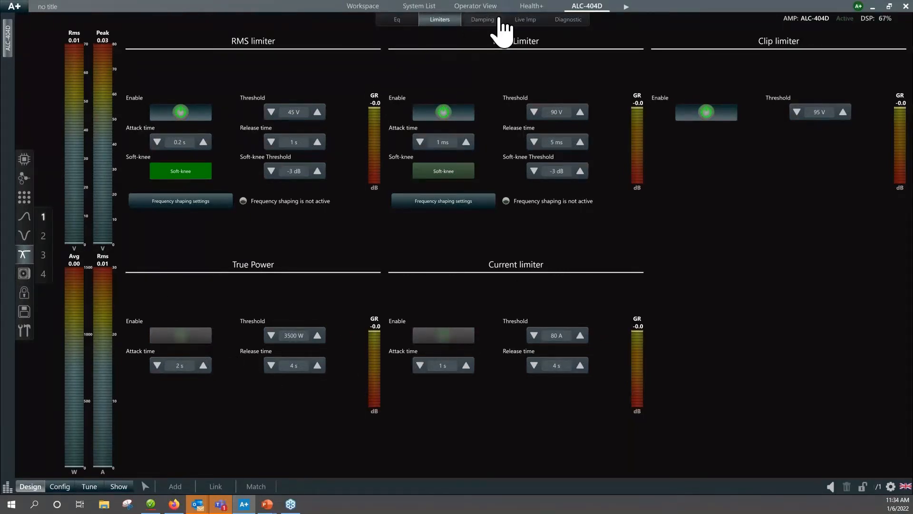
Review the live impedance and EQ of output way 1, and open the amplifier's general settings.
{"action": "left_click", "coordinate": [523, 21]}
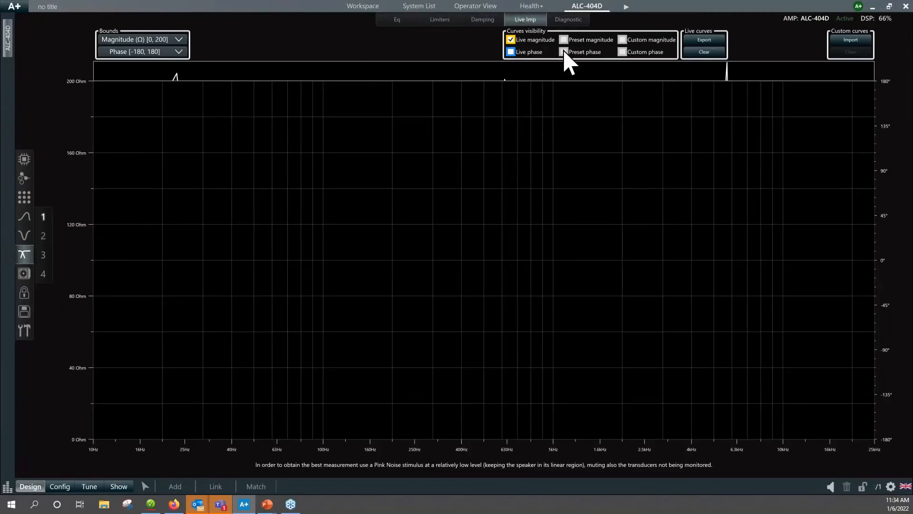
{"action": "left_click", "coordinate": [401, 22]}
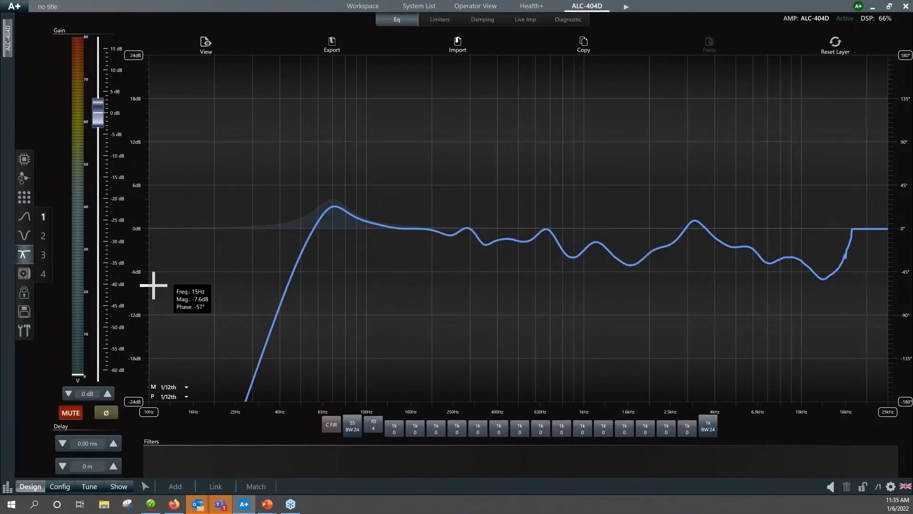
{"action": "left_click", "coordinate": [24, 332]}
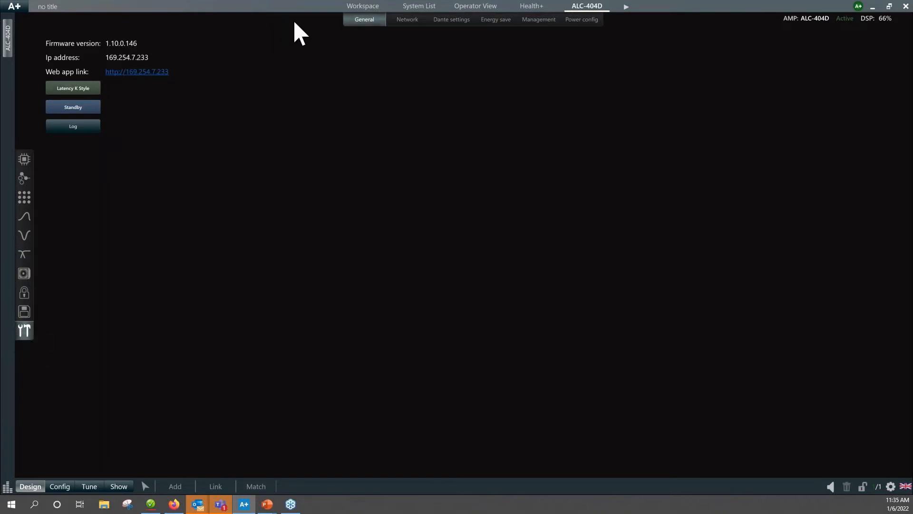
Review the LAN addressing mode options in the amplifier's network settings, leaving the edit without saving.
{"action": "left_click", "coordinate": [409, 21]}
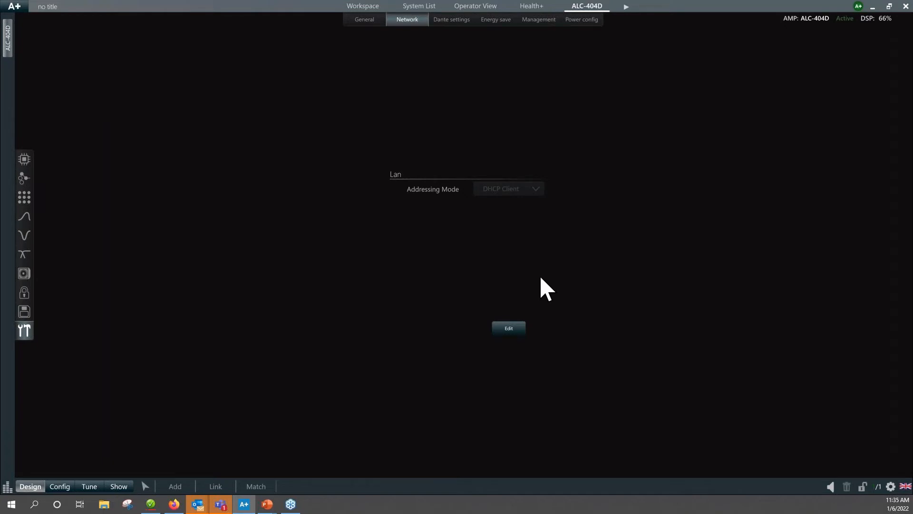
{"action": "left_click", "coordinate": [508, 331]}
{"action": "left_click", "coordinate": [536, 190]}
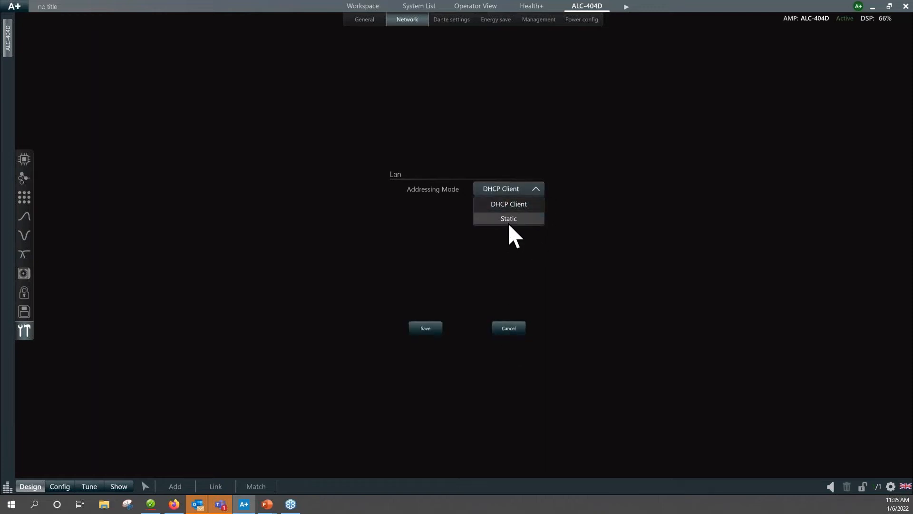
{"action": "left_click", "coordinate": [594, 219]}
{"action": "left_click", "coordinate": [509, 328]}
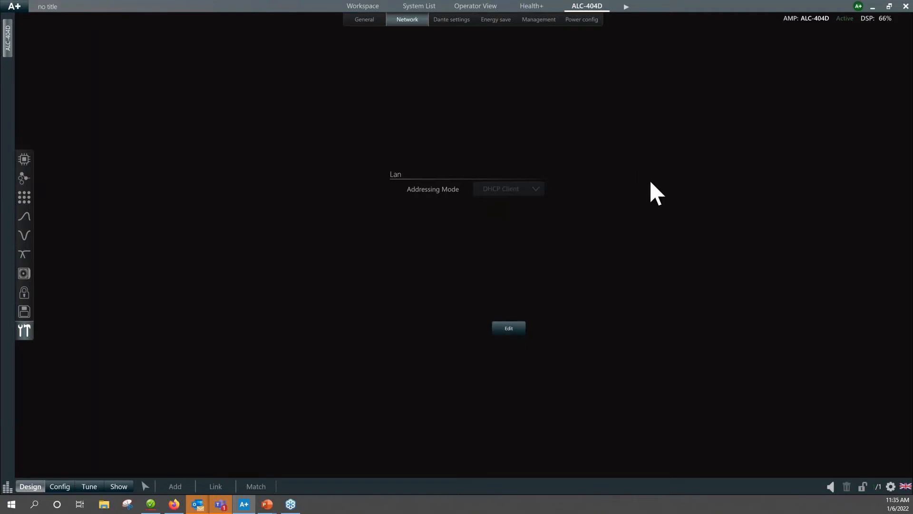
Review the amplifier's Dante, energy save and power configuration settings, and return to its channel overview.
{"action": "left_click", "coordinate": [458, 22]}
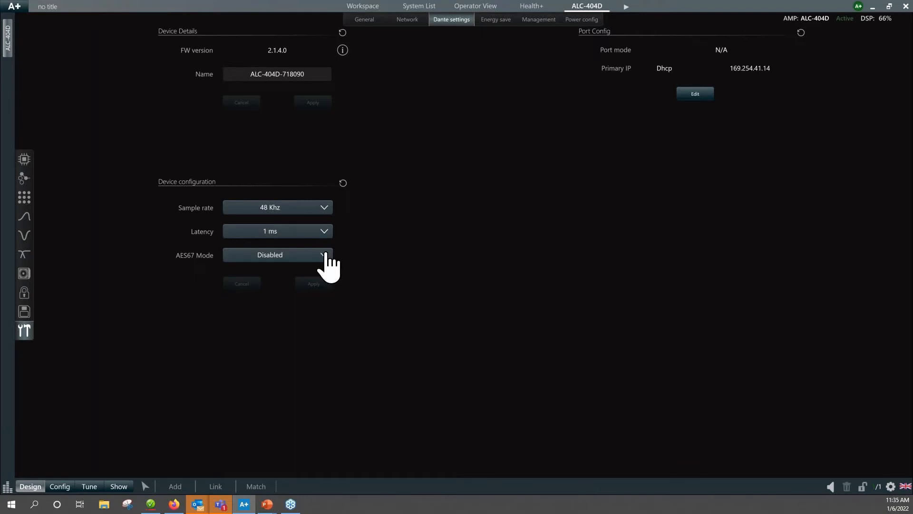
{"action": "left_click", "coordinate": [495, 21]}
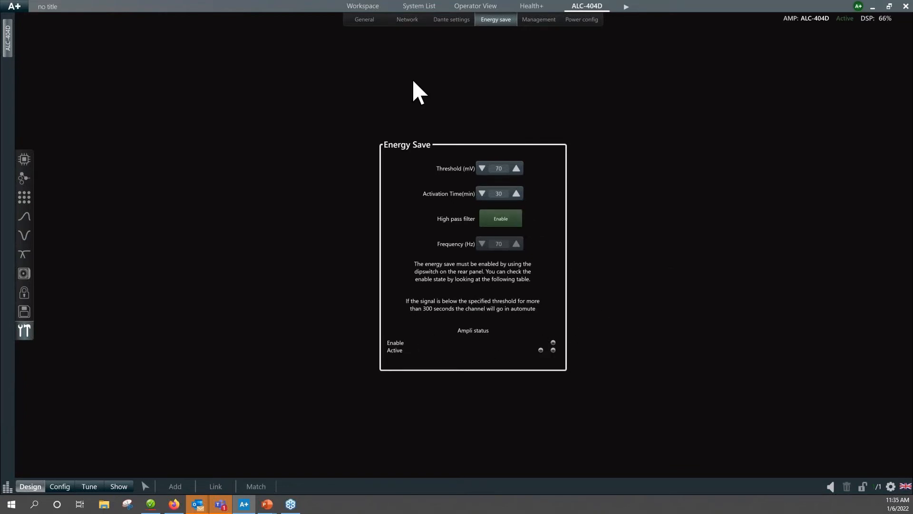
{"action": "left_click", "coordinate": [585, 22]}
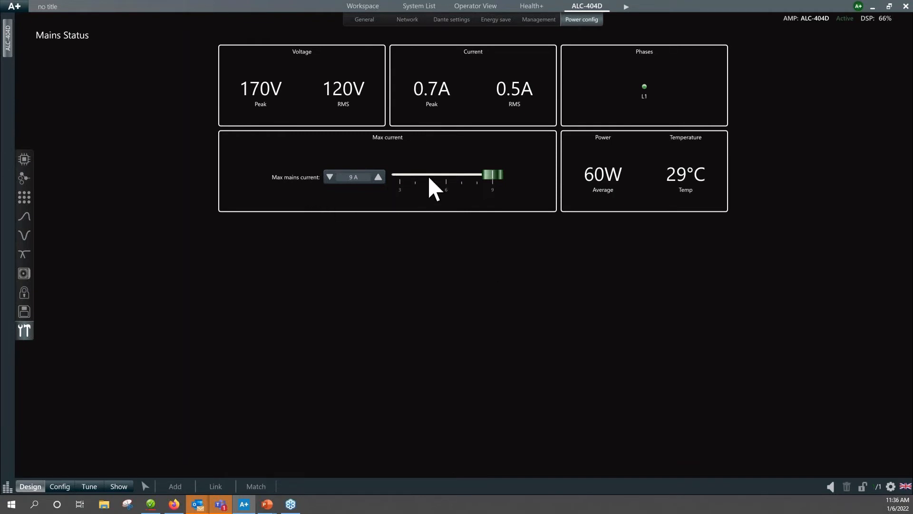
{"action": "mouse_move", "coordinate": [495, 179]}
{"action": "left_mouse_down"}
{"action": "mouse_move", "coordinate": [461, 180]}
{"action": "mouse_move", "coordinate": [498, 186]}
{"action": "left_mouse_up"}
{"action": "left_click", "coordinate": [26, 161]}
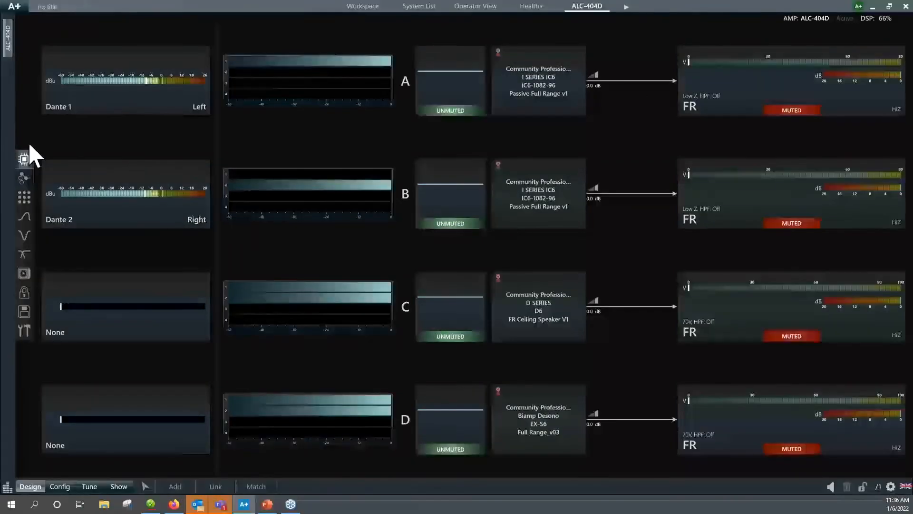
Return to the workspace in Add mode and shift all existing speakers together to the left to free up space.
{"action": "left_click", "coordinate": [146, 487]}
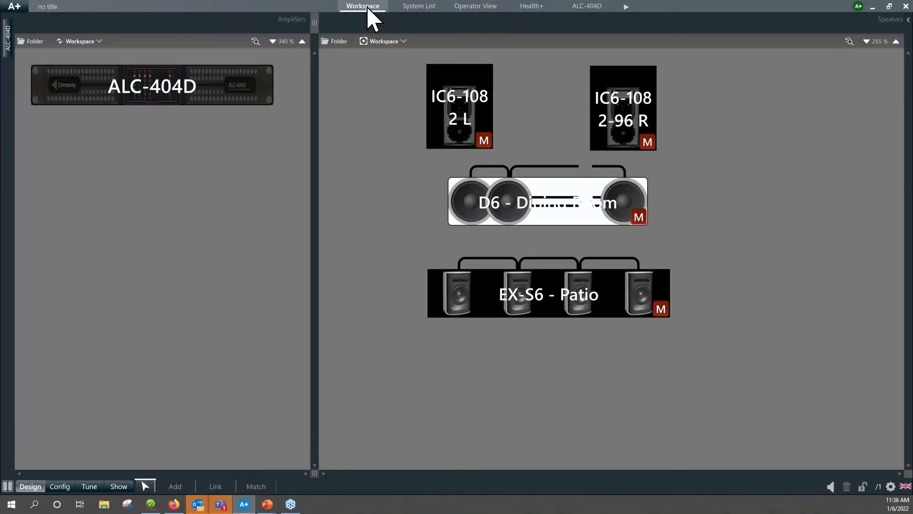
{"action": "left_click", "coordinate": [175, 486]}
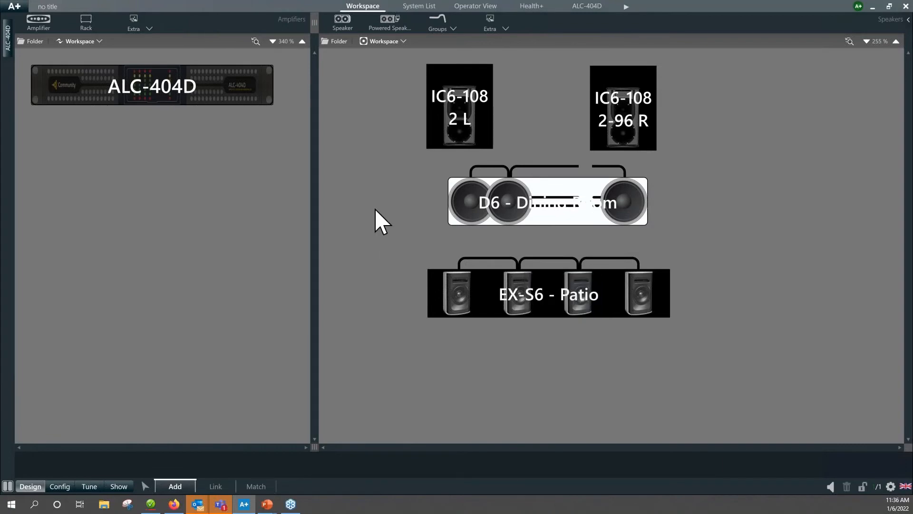
{"action": "left_click", "coordinate": [561, 308]}
{"action": "left_click", "coordinate": [720, 312]}
{"action": "scroll", "coordinate": [384, 197], "scroll_direction": "down", "scroll_amount": 3}
{"action": "scroll", "coordinate": [383, 195], "scroll_direction": "down", "scroll_amount": 1}
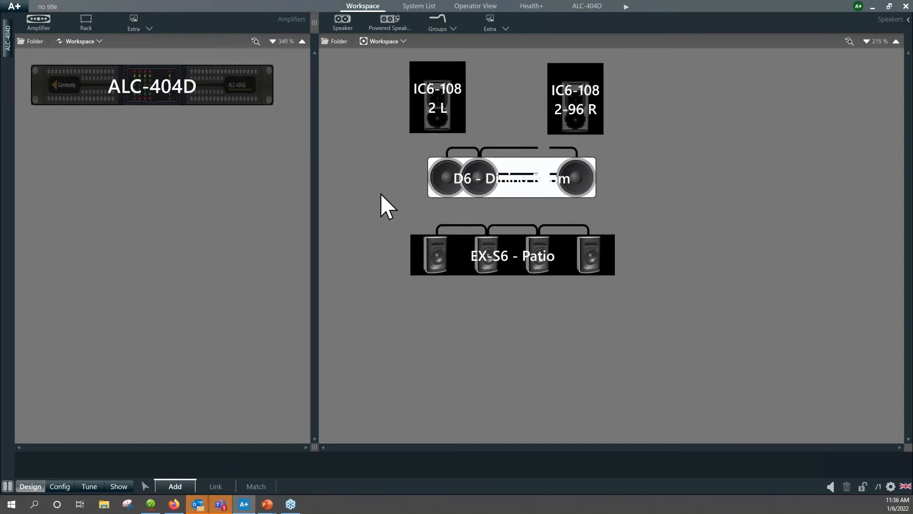
{"action": "left_click_drag", "start_coordinate": [364, 56], "coordinate": [695, 294]}
{"action": "left_click_drag", "start_coordinate": [573, 117], "coordinate": [496, 109]}
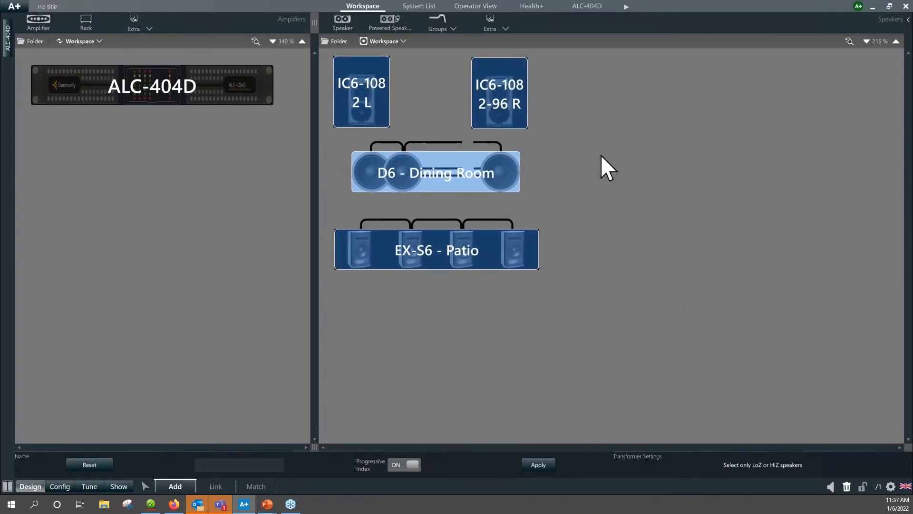
{"action": "left_click", "coordinate": [650, 175]}
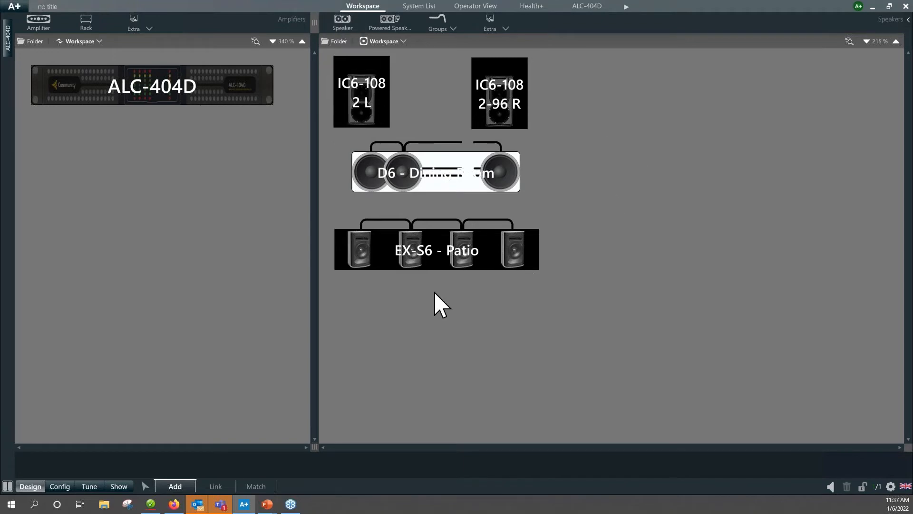
Add two Community Professional I SERIES IP6 speakers, model IP6-1122-94, with the Passive Full Range v1 application.
{"action": "left_click", "coordinate": [343, 25]}
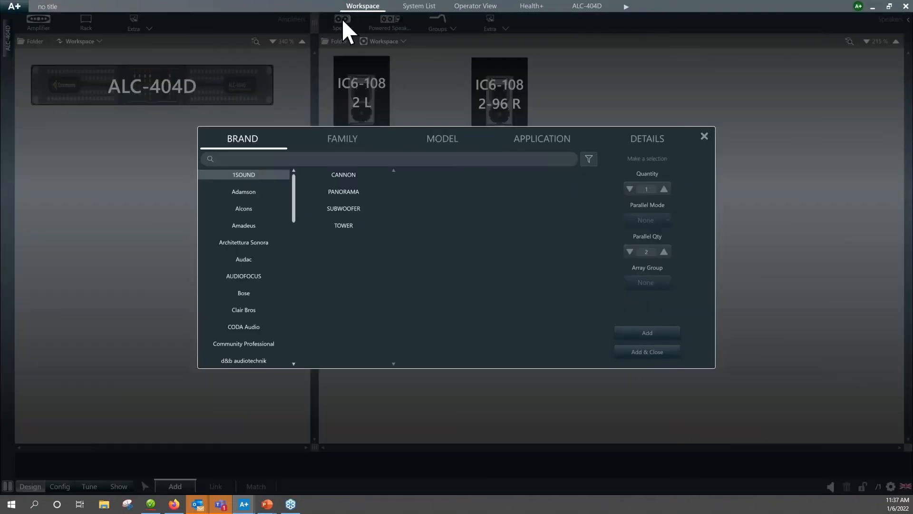
{"action": "left_click", "coordinate": [258, 344]}
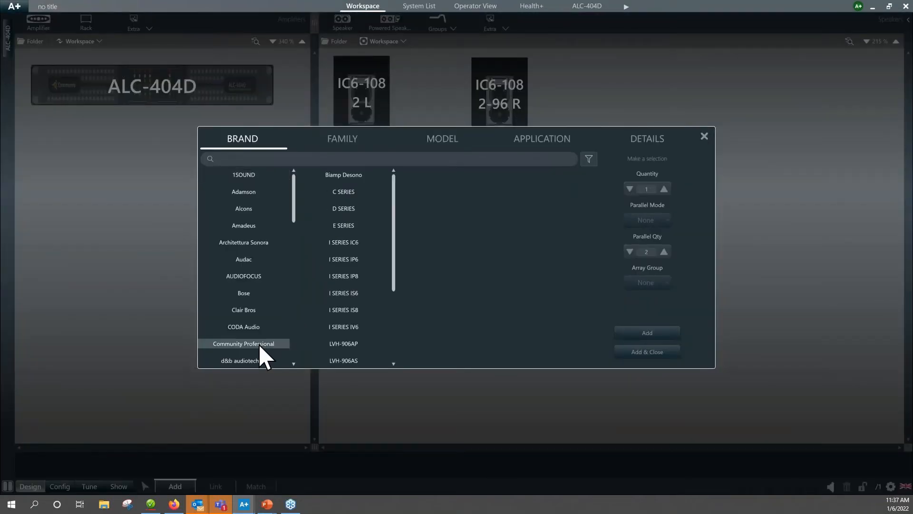
{"action": "left_click", "coordinate": [343, 262]}
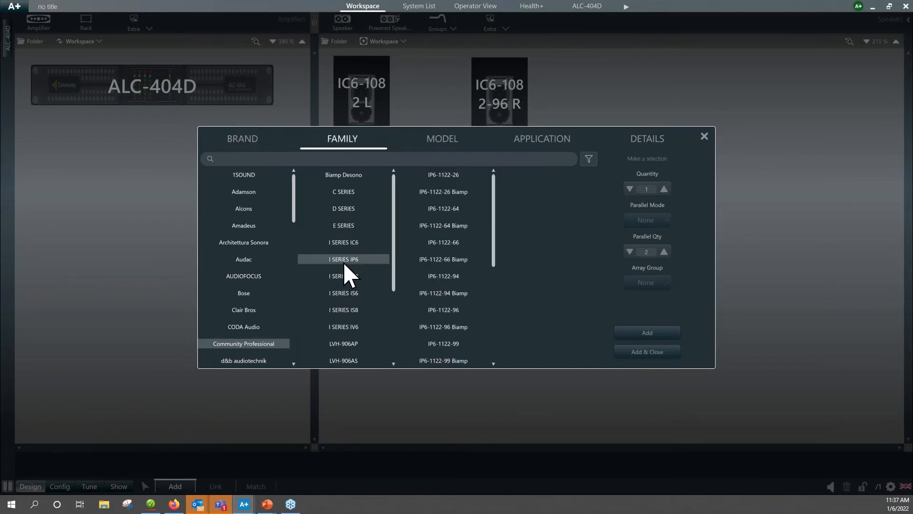
{"action": "left_click", "coordinate": [452, 277]}
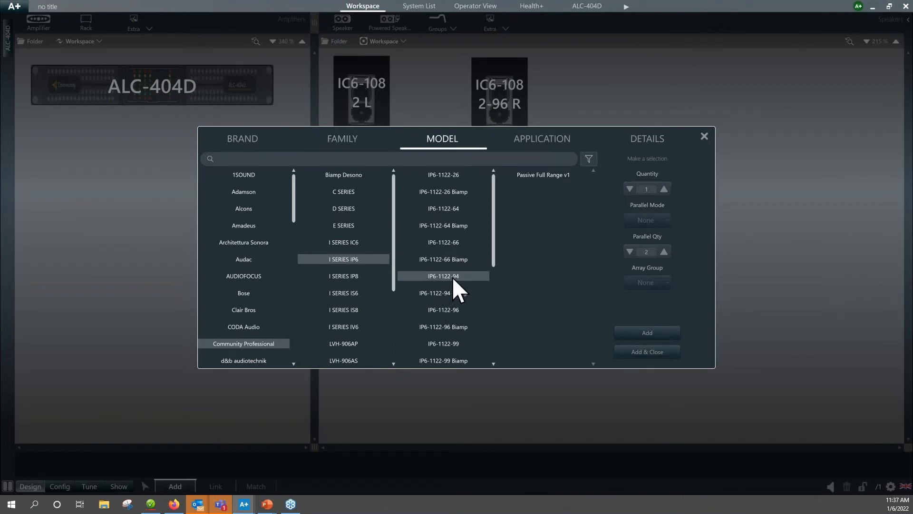
{"action": "left_click", "coordinate": [545, 176]}
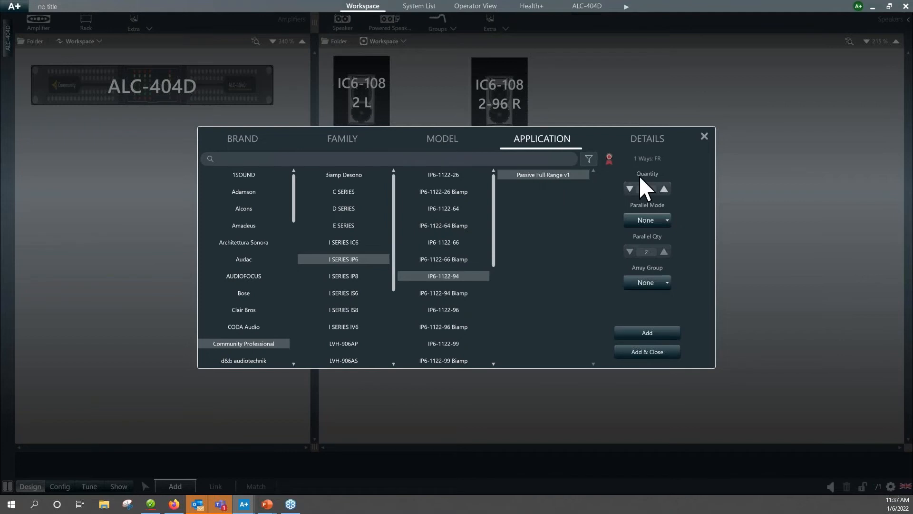
{"action": "left_click", "coordinate": [664, 189]}
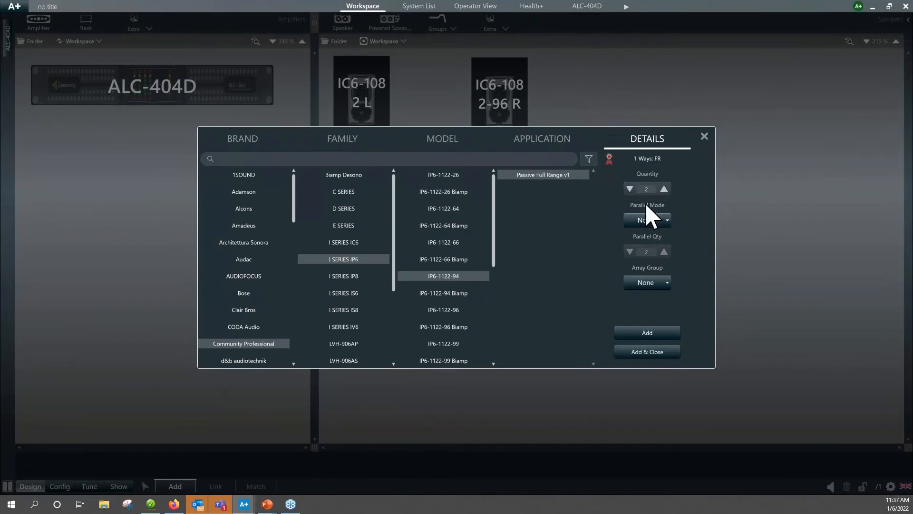
{"action": "left_click", "coordinate": [652, 355]}
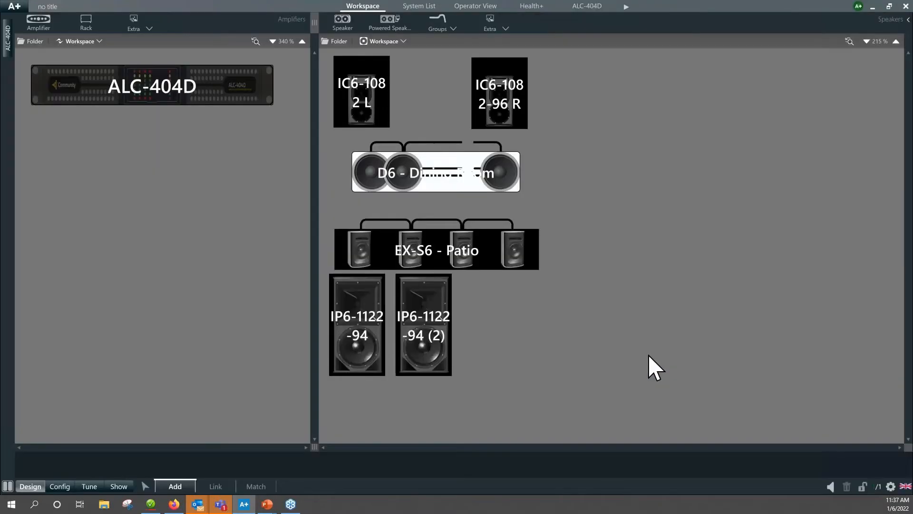
Move the two IP6-1122-94 speakers to the right of the existing speakers and space them apart.
{"action": "left_click", "coordinate": [360, 340]}
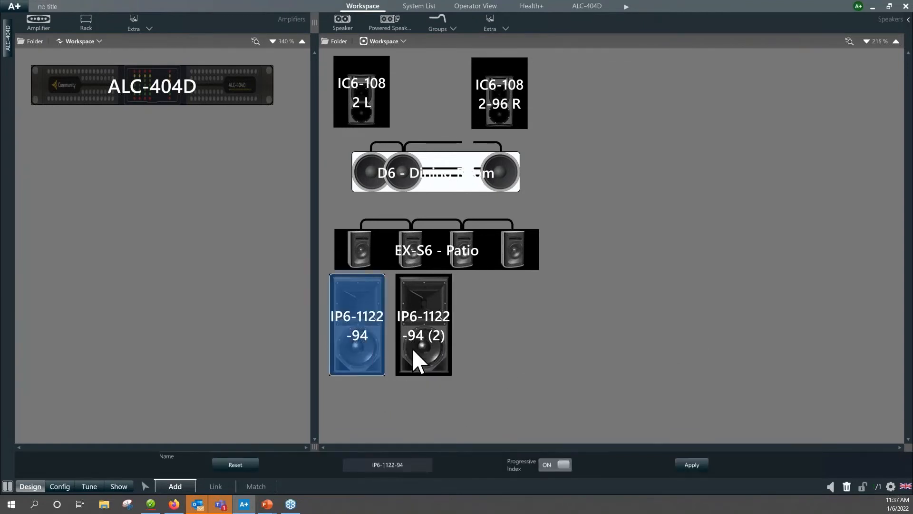
{"action": "left_click", "coordinate": [412, 347], "text": "ctrl"}
{"action": "left_click_drag", "start_coordinate": [412, 348], "coordinate": [741, 230]}
{"action": "left_click", "coordinate": [724, 323]}
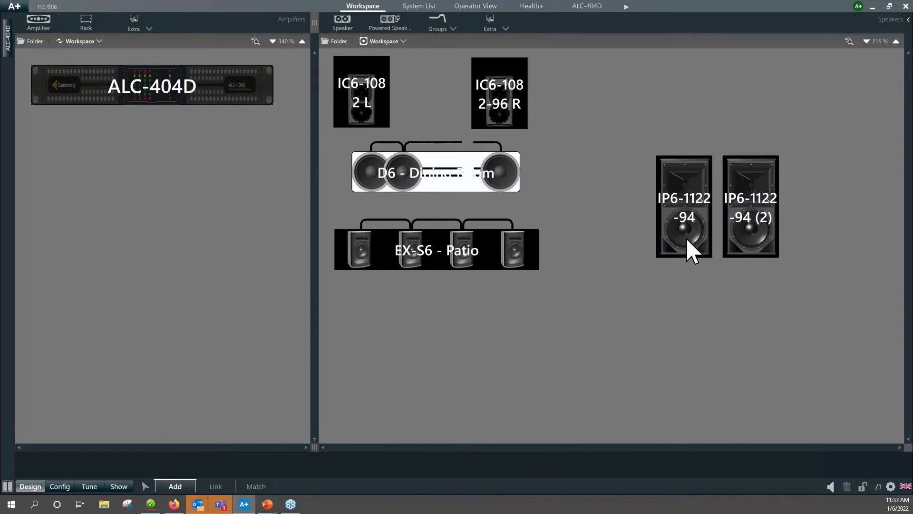
{"action": "left_click_drag", "start_coordinate": [684, 234], "coordinate": [621, 235]}
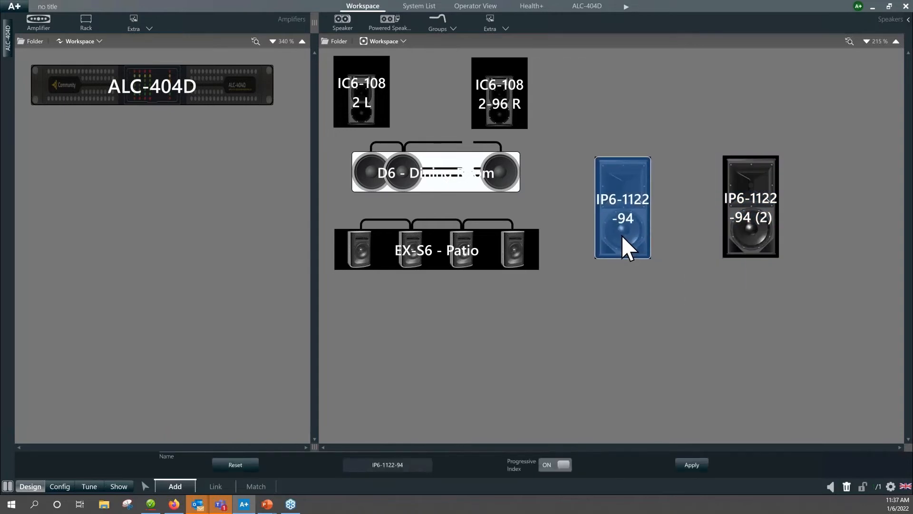
{"action": "left_click_drag", "start_coordinate": [741, 236], "coordinate": [812, 238]}
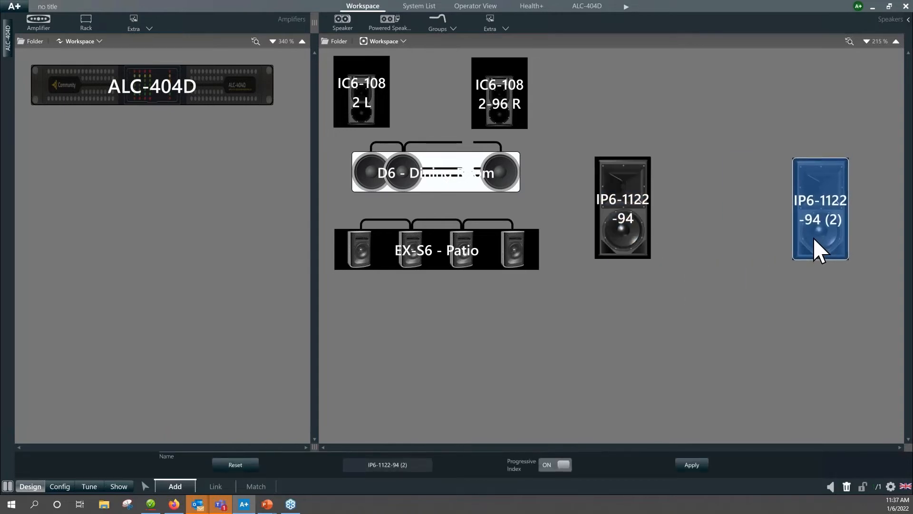
{"action": "left_click", "coordinate": [763, 247]}
{"action": "left_click_drag", "start_coordinate": [636, 233], "coordinate": [643, 235]}
{"action": "left_click", "coordinate": [725, 285]}
{"action": "left_click", "coordinate": [636, 233]}
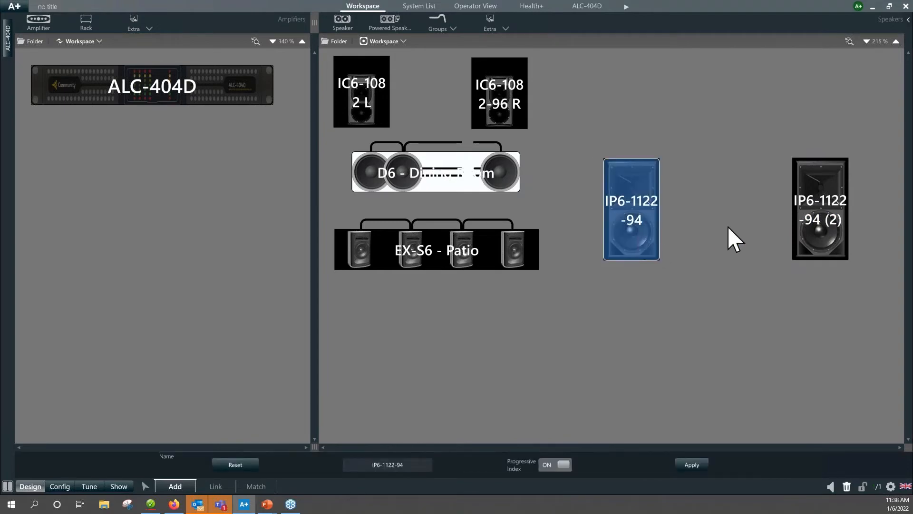
{"action": "left_click", "coordinate": [807, 238], "text": "ctrl"}
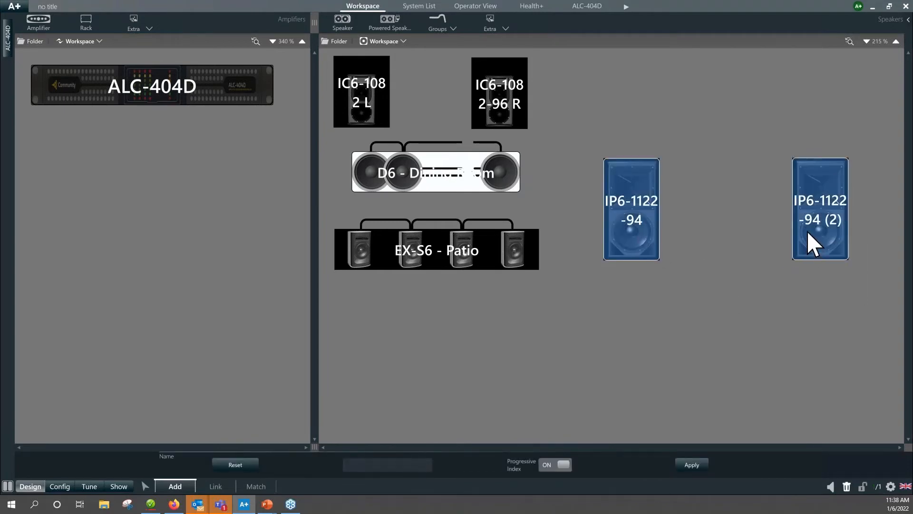
{"action": "right_click", "coordinate": [793, 224]}
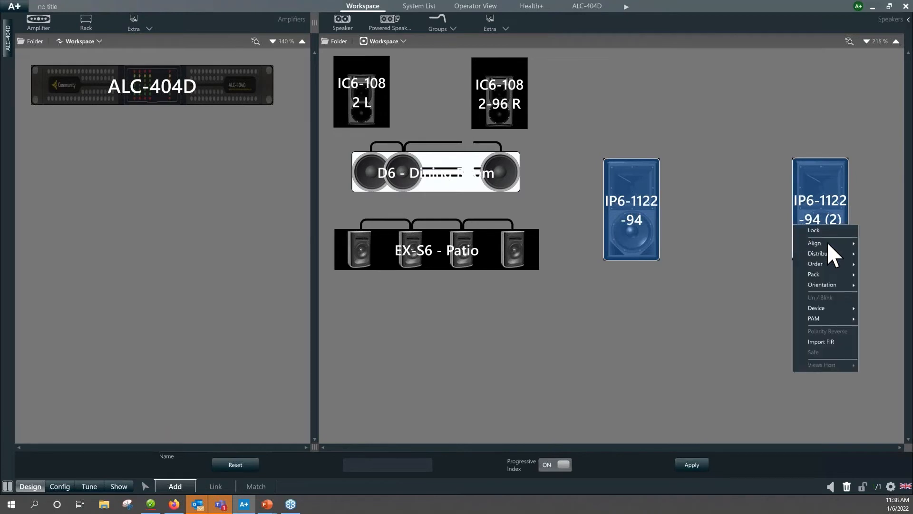
{"action": "mouse_move", "coordinate": [828, 244]}
{"action": "left_click", "coordinate": [760, 276]}
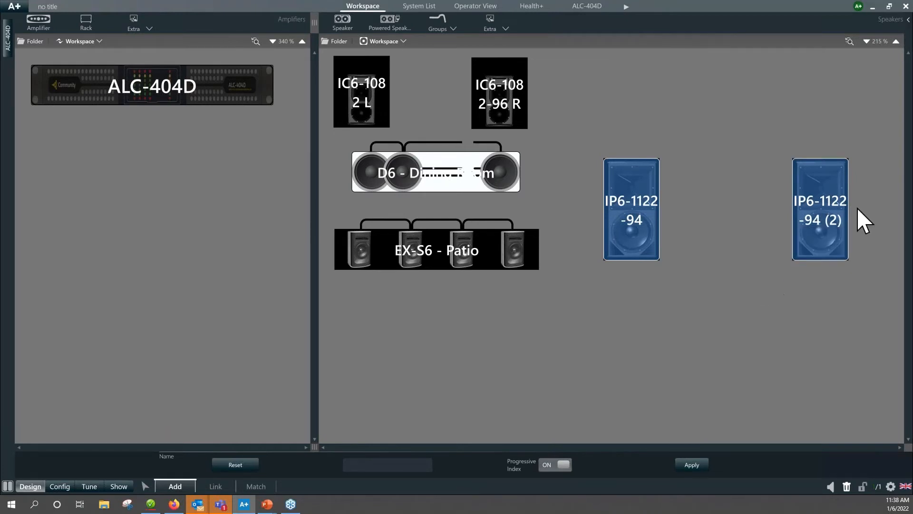
{"action": "left_click", "coordinate": [699, 281]}
Move the second IP6-1122-94 speaker higher, and align the bottoms of both IP6-1122-94 speakers.
{"action": "left_click_drag", "start_coordinate": [822, 232], "coordinate": [820, 181]}
{"action": "left_click", "coordinate": [632, 255]}
{"action": "left_click", "coordinate": [816, 180]}
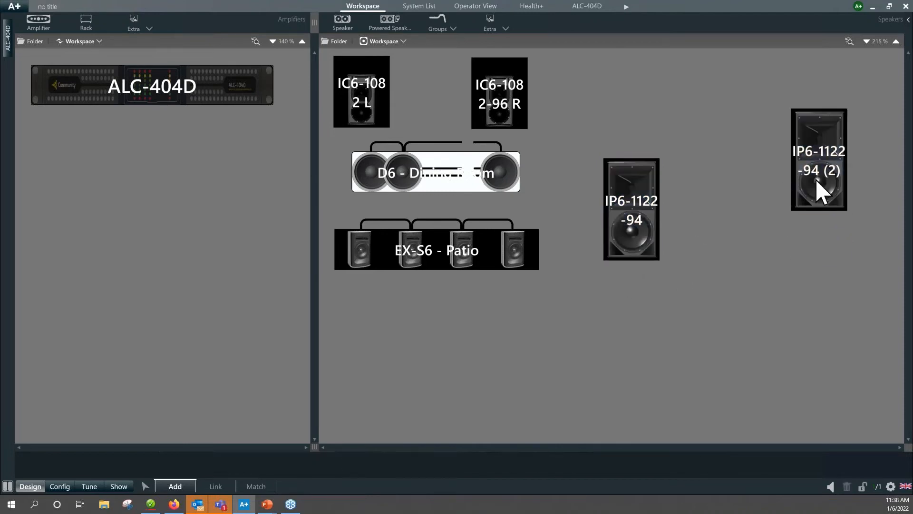
{"action": "left_click", "coordinate": [636, 252], "text": "ctrl"}
{"action": "right_click", "coordinate": [821, 175]}
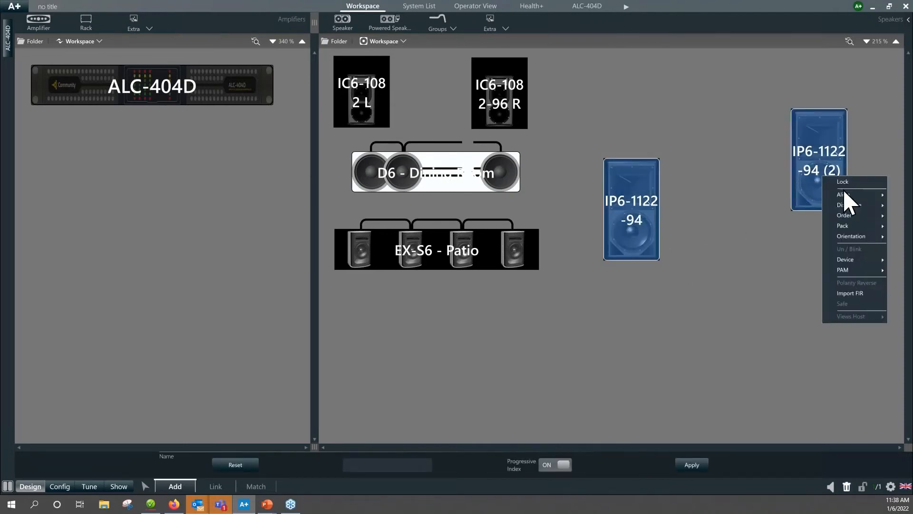
{"action": "mouse_move", "coordinate": [844, 193]}
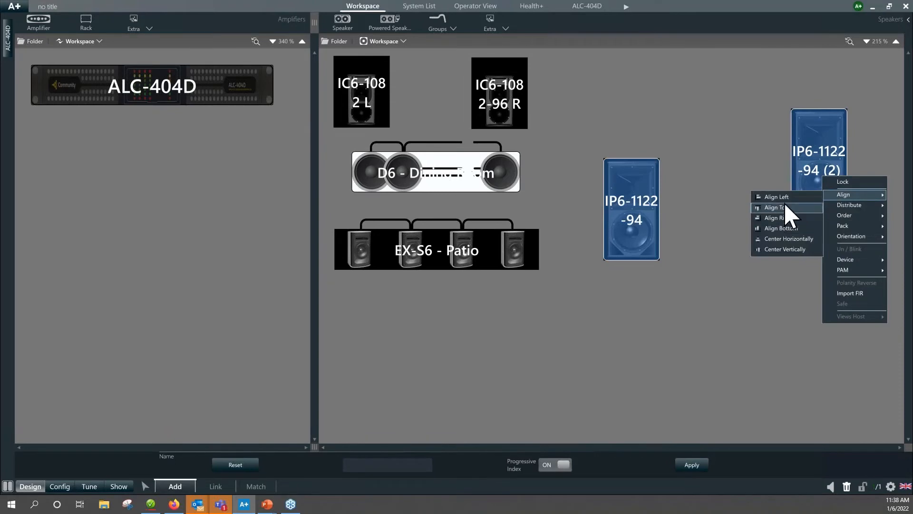
{"action": "left_click", "coordinate": [789, 227]}
{"action": "left_click", "coordinate": [749, 279]}
Rename the left IP6-1122-94 speaker as Main L.
{"action": "left_click", "coordinate": [647, 222]}
{"action": "left_click", "coordinate": [422, 466]}
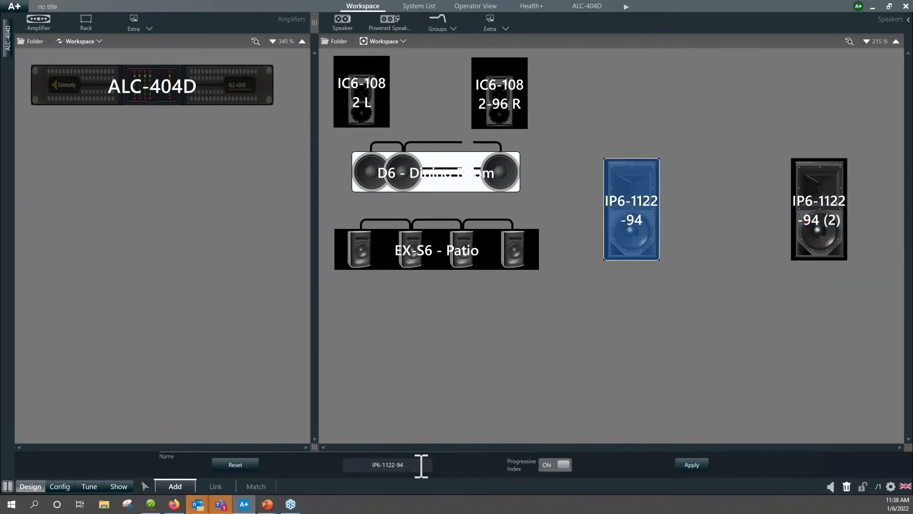
{"action": "key", "text": "BackSpace"}
{"action": "key", "text": "BackSpace"}
{"action": "key", "text": "BackSpace"}
{"action": "key", "text": "BackSpace"}
{"action": "key", "text": "BackSpace"}
{"action": "key", "text": "BackSpace"}
{"action": "key", "text": "BackSpace"}
{"action": "key", "text": "BackSpace"}
{"action": "key", "text": "BackSpace"}
{"action": "key", "text": "BackSpace"}
{"action": "key", "text": "BackSpace"}
{"action": "type", "text": "Main L"}
{"action": "key", "text": "Return"}
Rename the right IP6-1122-94 speaker as Main R and deselect it.
{"action": "left_click", "coordinate": [830, 250]}
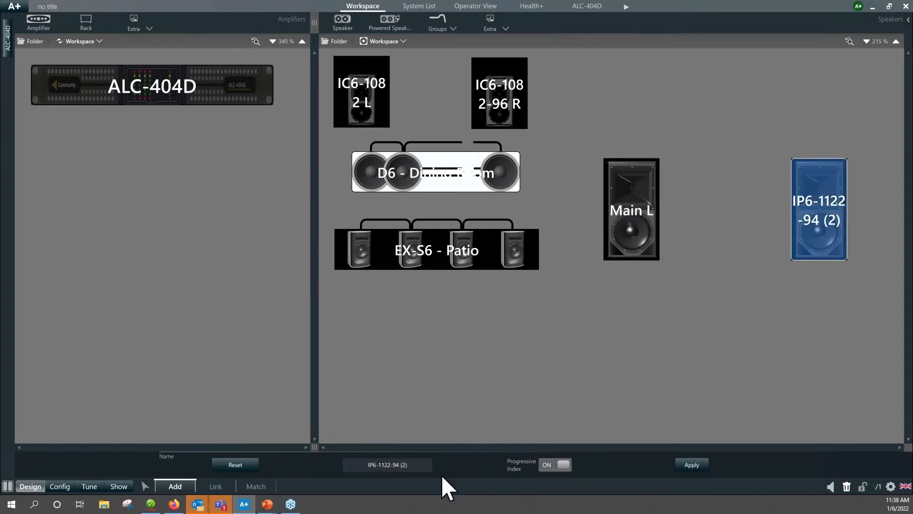
{"action": "left_click", "coordinate": [417, 463]}
{"action": "key", "text": "BackSpace"}
{"action": "key", "text": "BackSpace"}
{"action": "key", "text": "BackSpace"}
{"action": "key", "text": "BackSpace"}
{"action": "key", "text": "BackSpace"}
{"action": "key", "text": "BackSpace"}
{"action": "key", "text": "BackSpace"}
{"action": "key", "text": "BackSpace"}
{"action": "key", "text": "BackSpace"}
{"action": "key", "text": "BackSpace"}
{"action": "key", "text": "BackSpace"}
{"action": "key", "text": "BackSpace"}
{"action": "key", "text": "BackSpace"}
{"action": "key", "text": "BackSpace"}
{"action": "key", "text": "BackSpace"}
{"action": "type", "text": "Main R"}
{"action": "key", "text": "Return"}
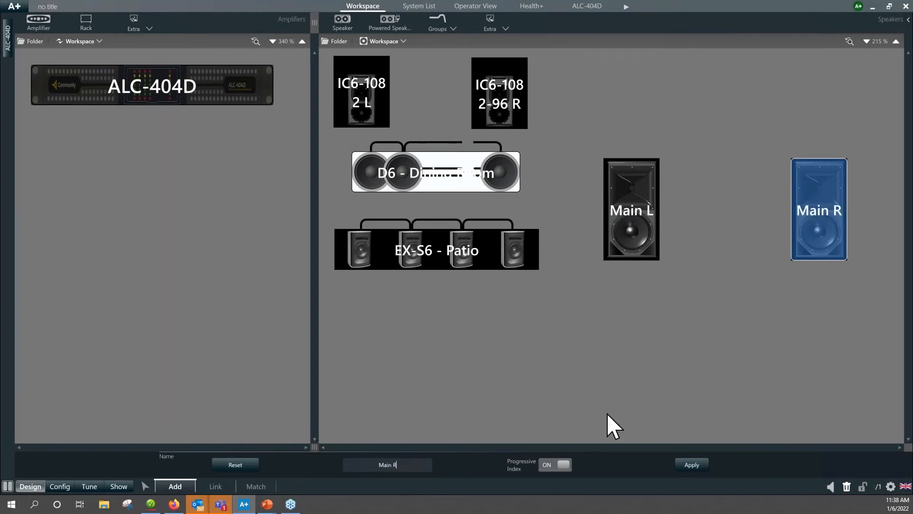
{"action": "left_click", "coordinate": [745, 342]}
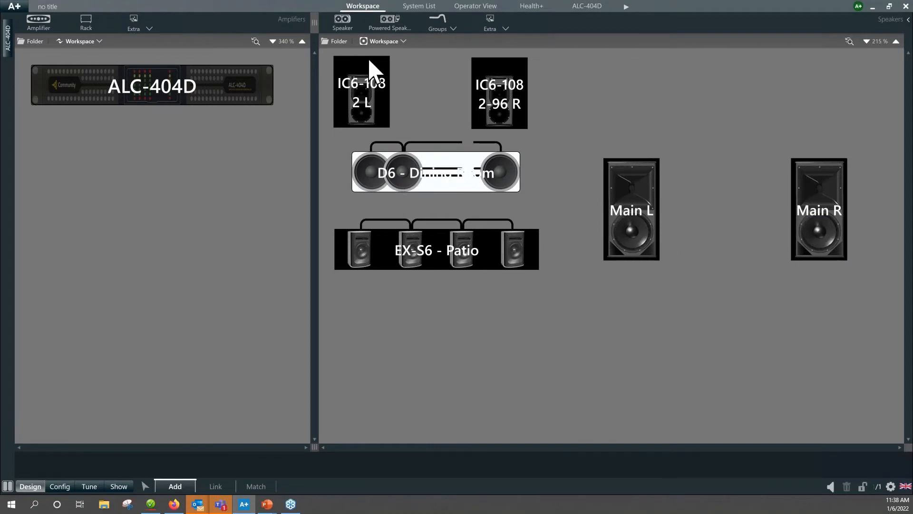
Add one Community Professional I SERIES IS6 subwoofer, model IS6-218, with the 80Hz LP V1 application and no parallel mode.
{"action": "left_click", "coordinate": [343, 21]}
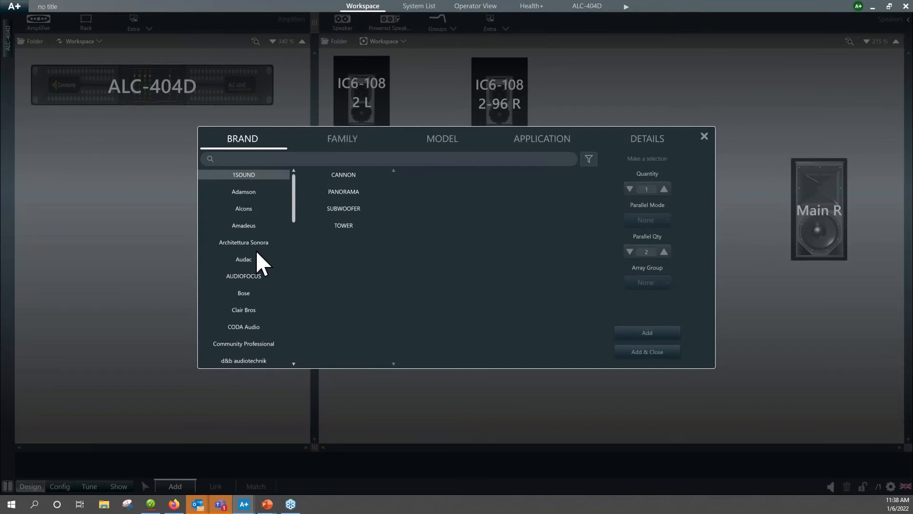
{"action": "left_click", "coordinate": [247, 344]}
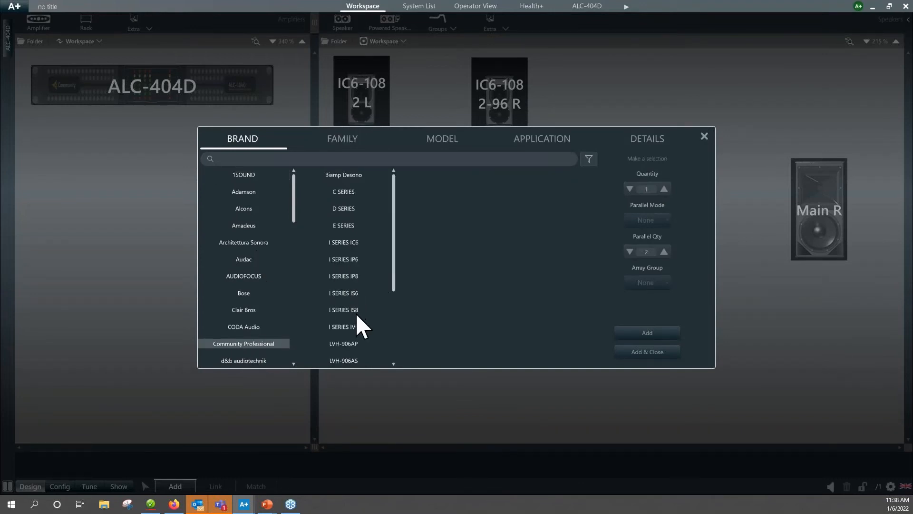
{"action": "left_click", "coordinate": [344, 294]}
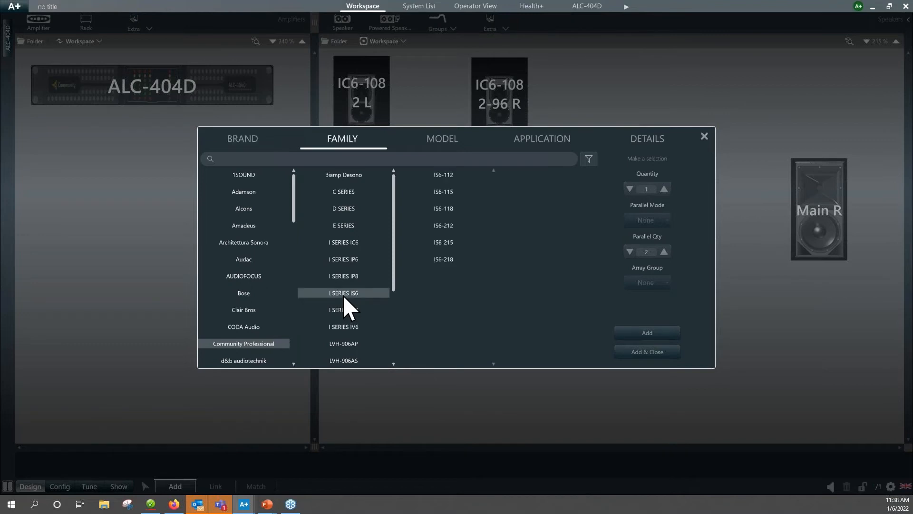
{"action": "left_click", "coordinate": [445, 260]}
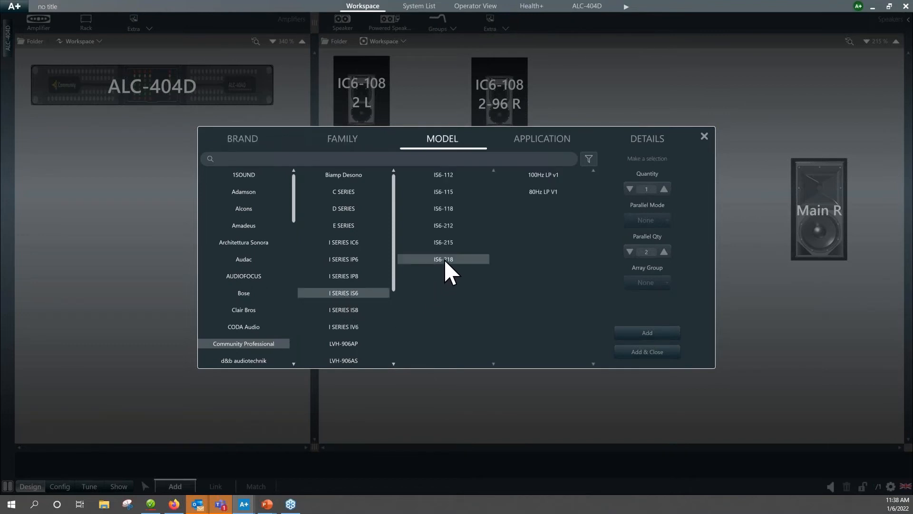
{"action": "left_click", "coordinate": [542, 192]}
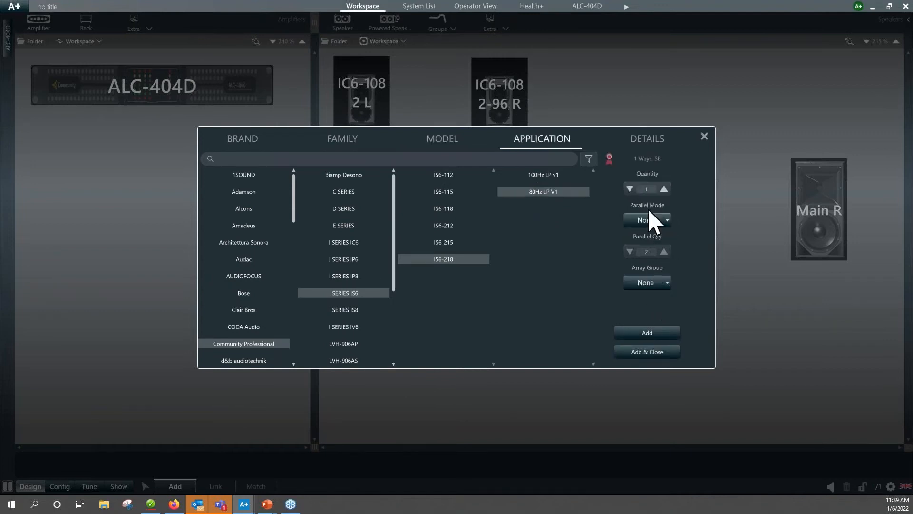
{"action": "left_click", "coordinate": [647, 352]}
Turn the IS6-218 subwoofer to a horizontal orientation and place it below and between Main L and Main R.
{"action": "left_click_drag", "start_coordinate": [395, 360], "coordinate": [735, 341]}
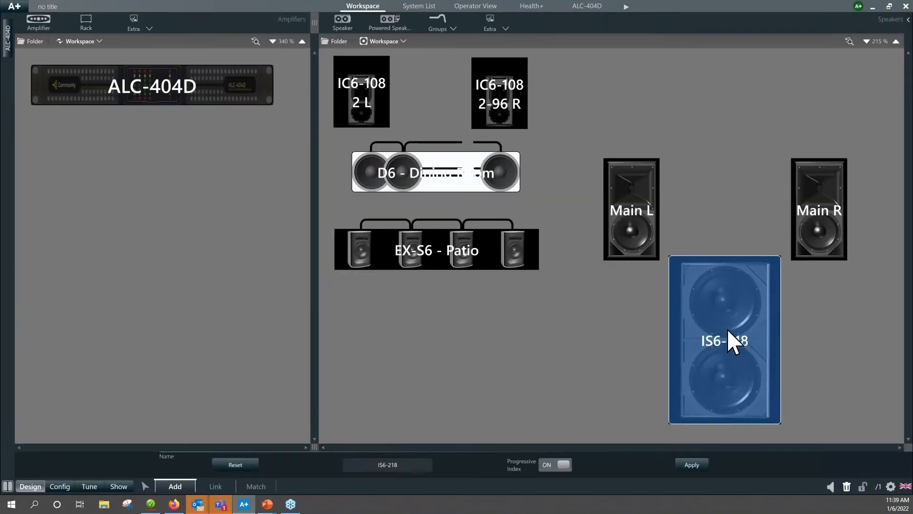
{"action": "right_click", "coordinate": [722, 307]}
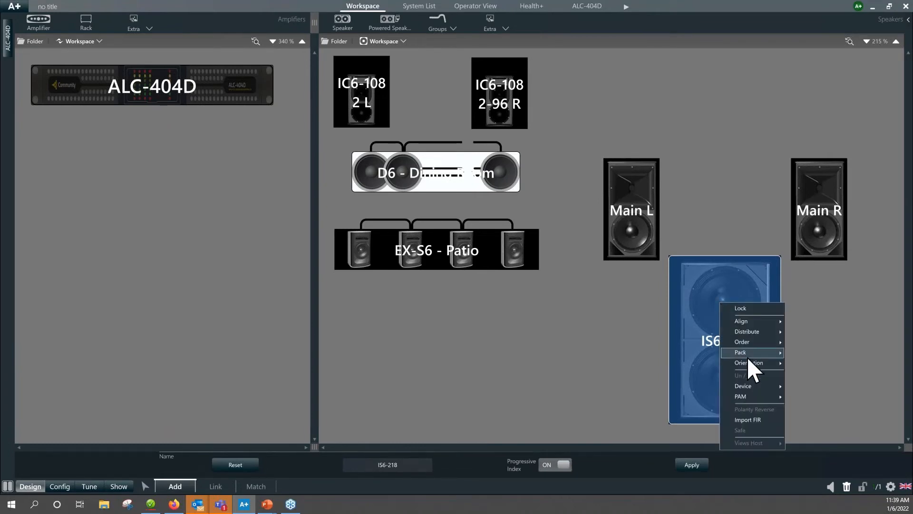
{"action": "mouse_move", "coordinate": [749, 362]}
{"action": "left_click", "coordinate": [836, 375]}
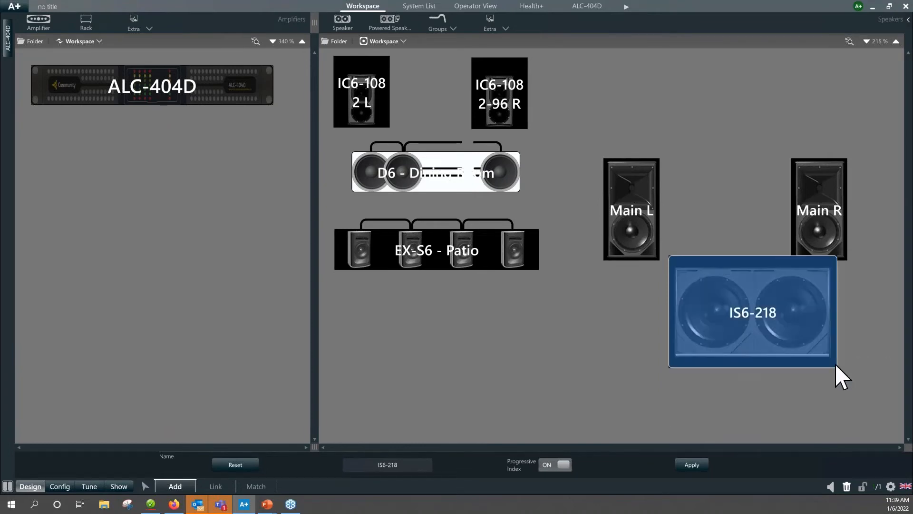
{"action": "left_click_drag", "start_coordinate": [773, 318], "coordinate": [752, 337]}
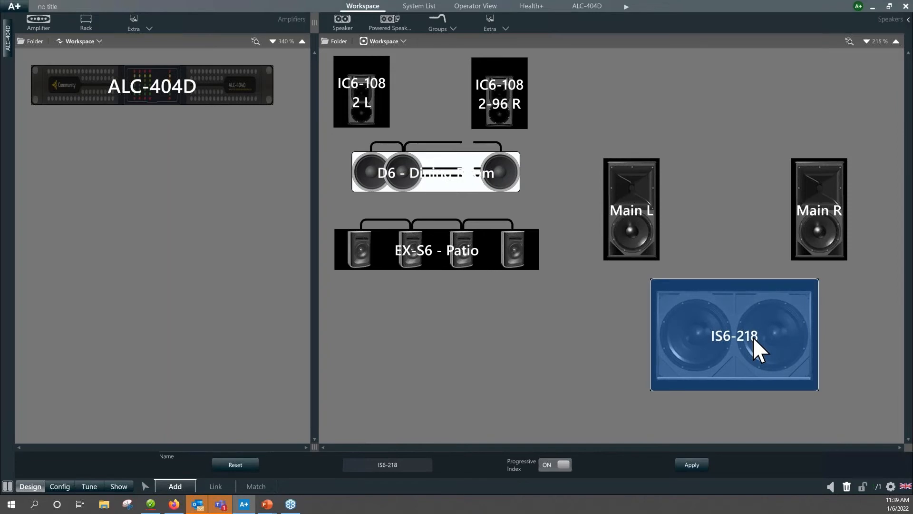
{"action": "left_click", "coordinate": [609, 335]}
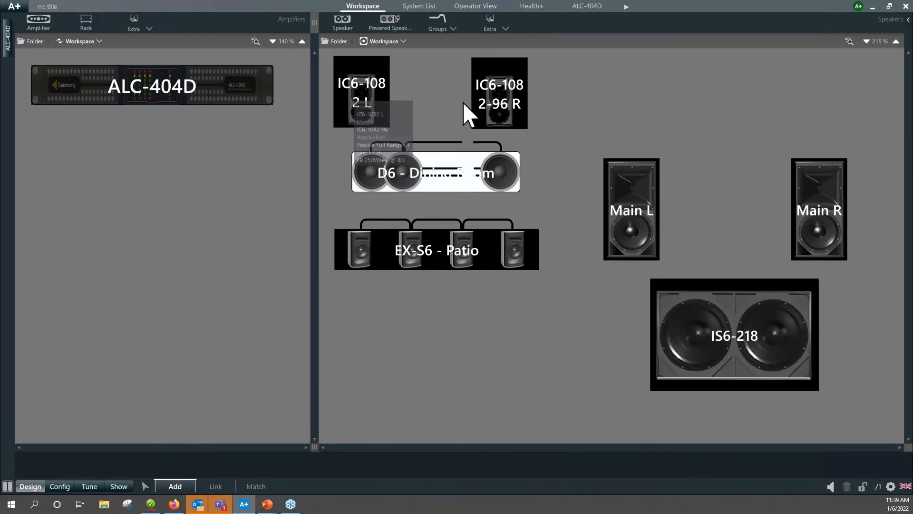
Move the EX-S6 - Patio speaker line further down, away from the D6 dining room line.
{"action": "mouse_move", "coordinate": [434, 179]}
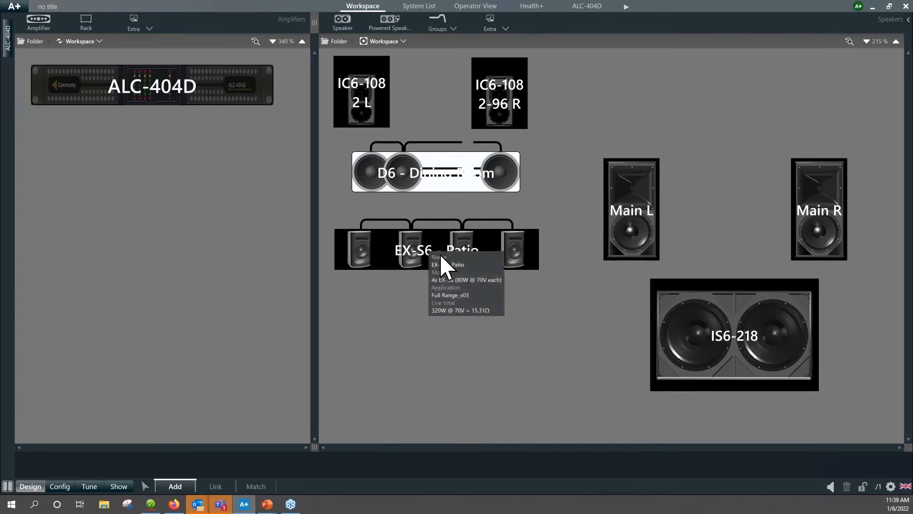
{"action": "mouse_move", "coordinate": [434, 252]}
{"action": "left_click_drag", "start_coordinate": [435, 252], "coordinate": [445, 351]}
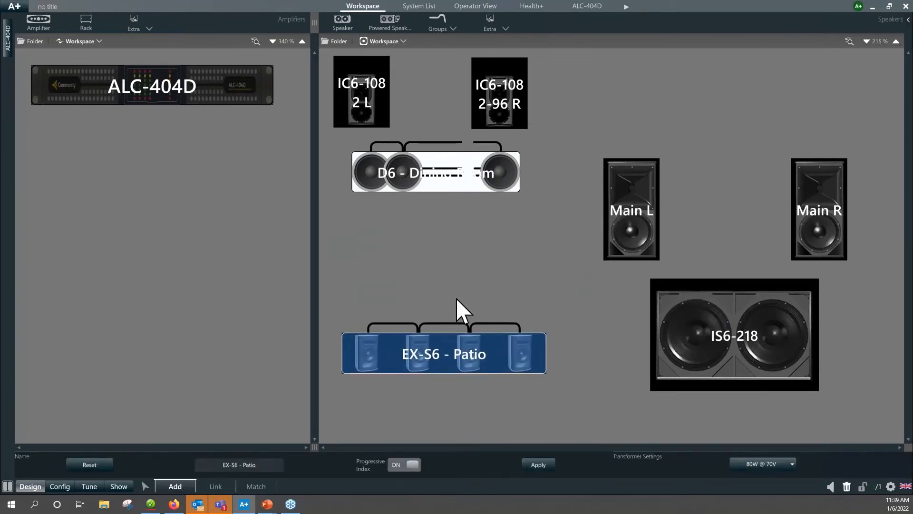
{"action": "left_click", "coordinate": [459, 279]}
Move Main L, Main R and the IS6-218 up together, and place the EX-S6 - Patio line beneath the subwoofer.
{"action": "left_click", "coordinate": [637, 216]}
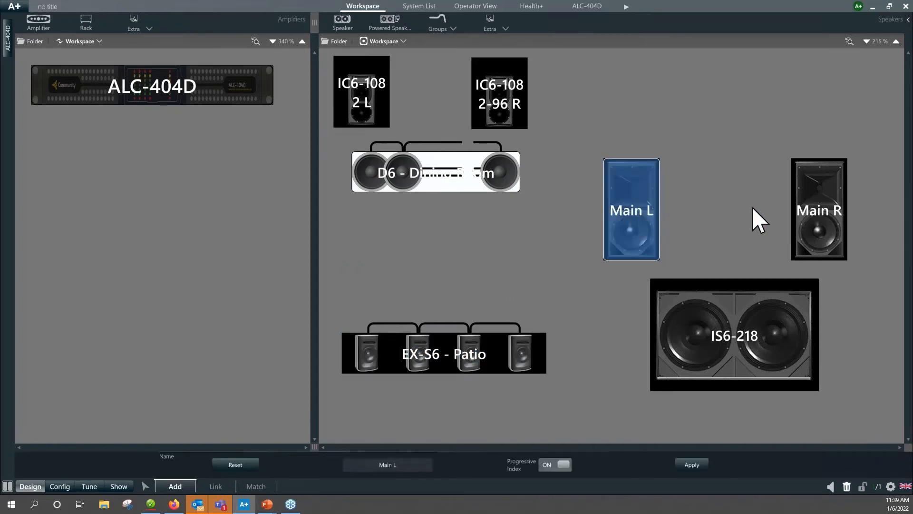
{"action": "left_click", "coordinate": [815, 215], "text": "ctrl"}
{"action": "left_click", "coordinate": [765, 306], "text": "ctrl"}
{"action": "left_click_drag", "start_coordinate": [754, 316], "coordinate": [753, 232]}
{"action": "left_click", "coordinate": [598, 298]}
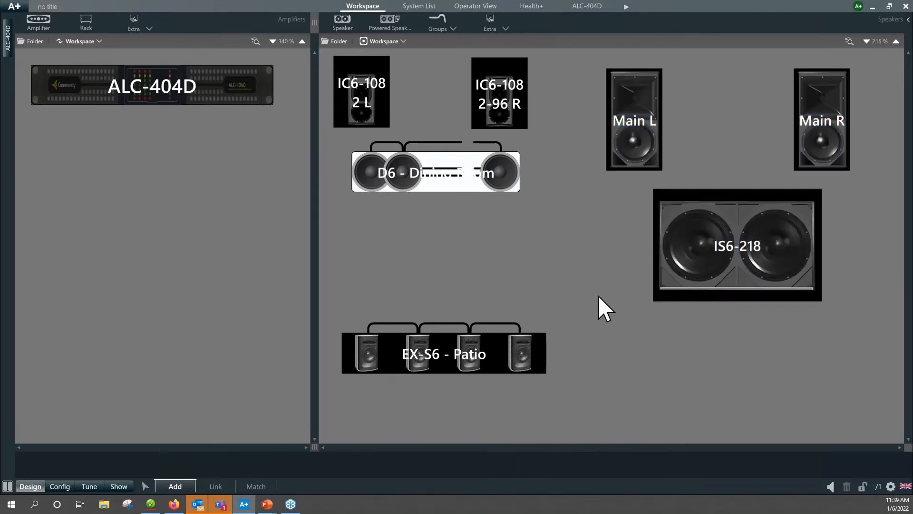
{"action": "left_click_drag", "start_coordinate": [476, 360], "coordinate": [748, 366]}
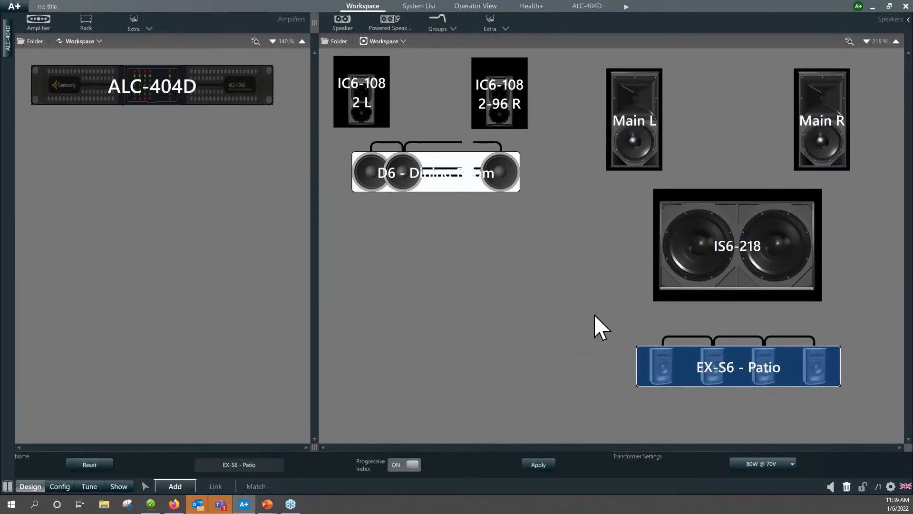
{"action": "left_click", "coordinate": [579, 310]}
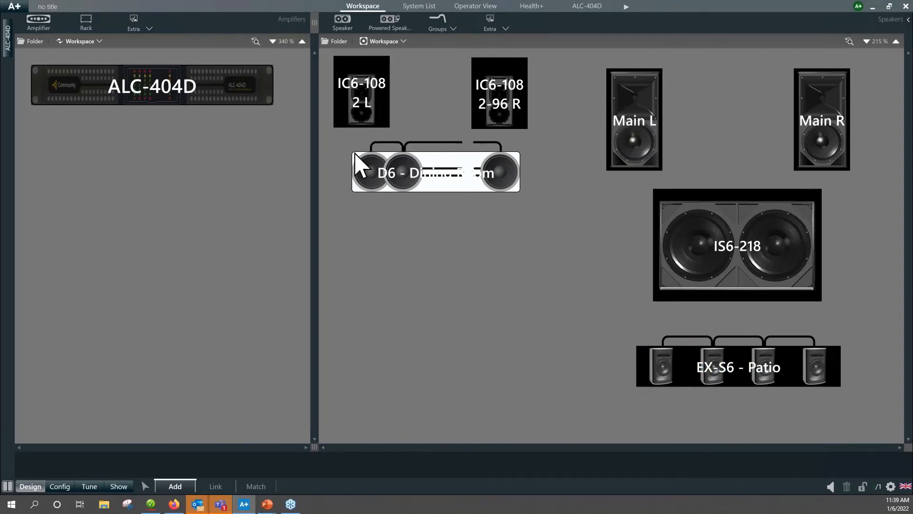
Add one unracked Community Professional ALC-1604D amplifier to the workspace.
{"action": "left_click", "coordinate": [40, 27]}
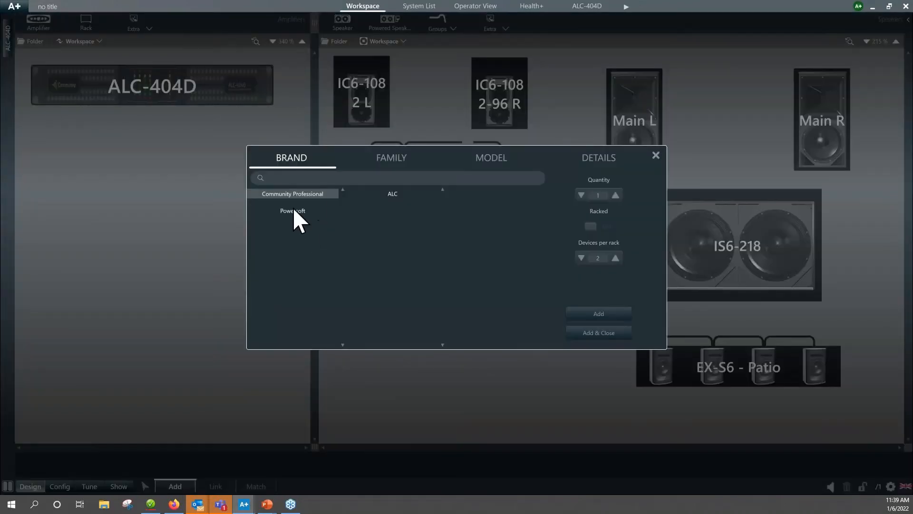
{"action": "left_click", "coordinate": [392, 193]}
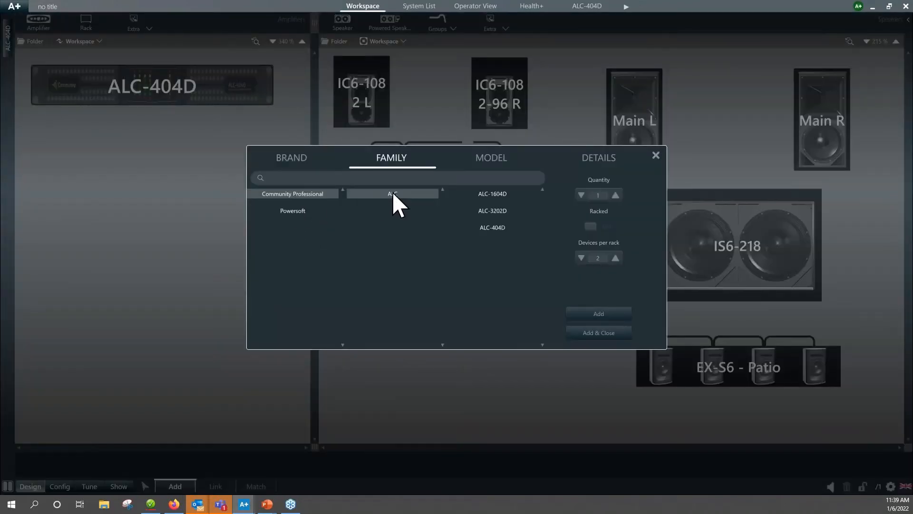
{"action": "left_click", "coordinate": [500, 194]}
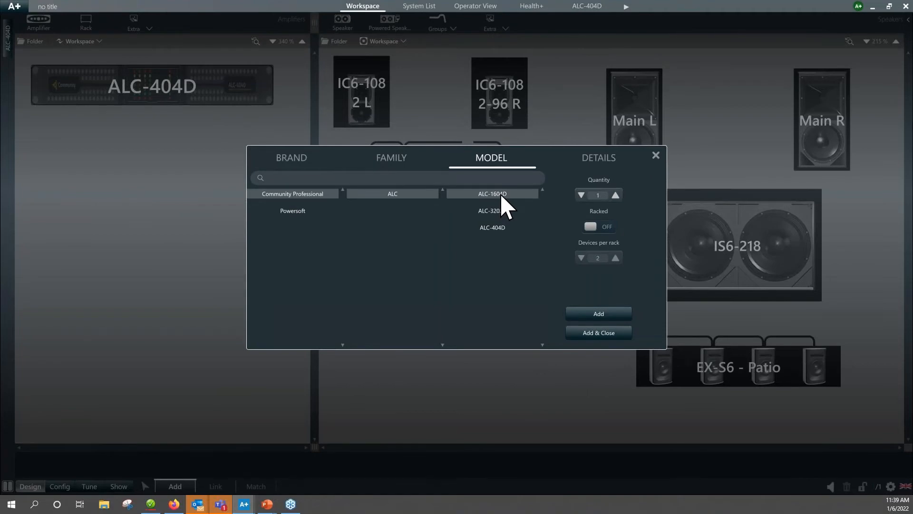
{"action": "left_click", "coordinate": [598, 333]}
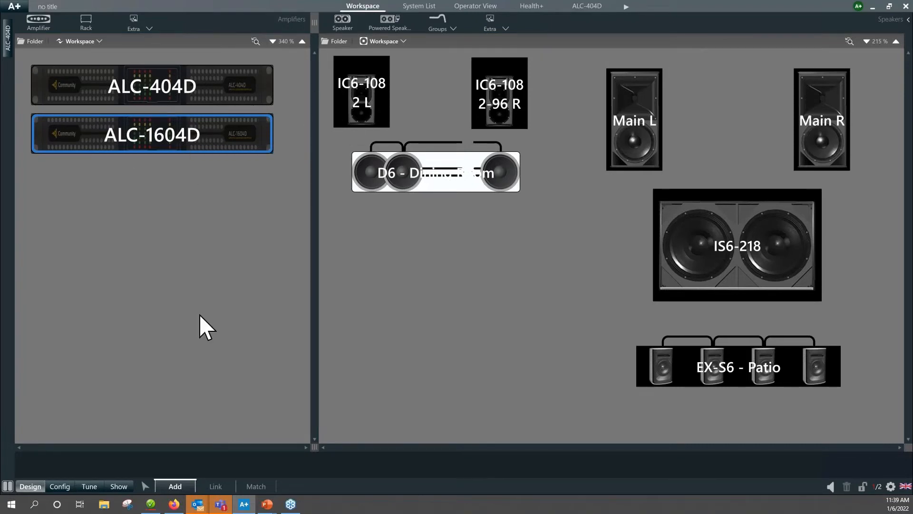
Link Main L to the first channel and Main R to the second channel of the ALC-1604D, leaving the subwoofer deselected.
{"action": "left_click", "coordinate": [215, 486]}
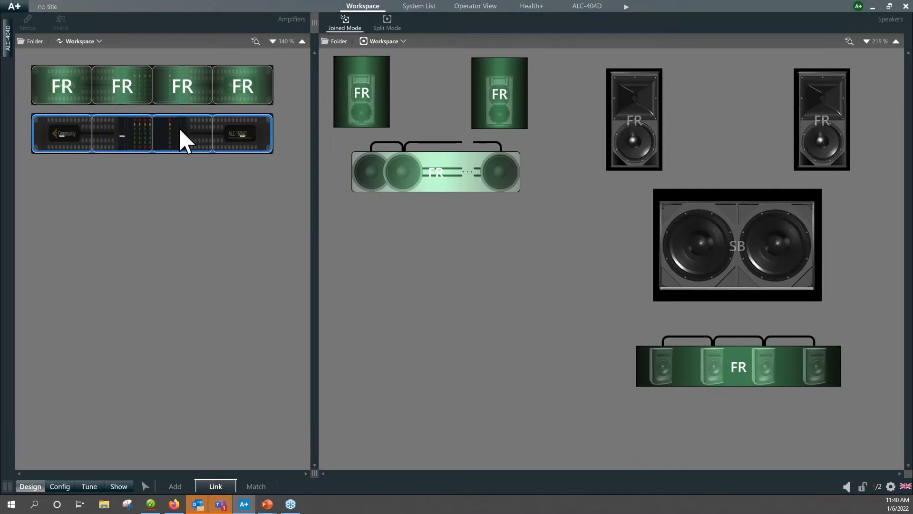
{"action": "mouse_move", "coordinate": [642, 138]}
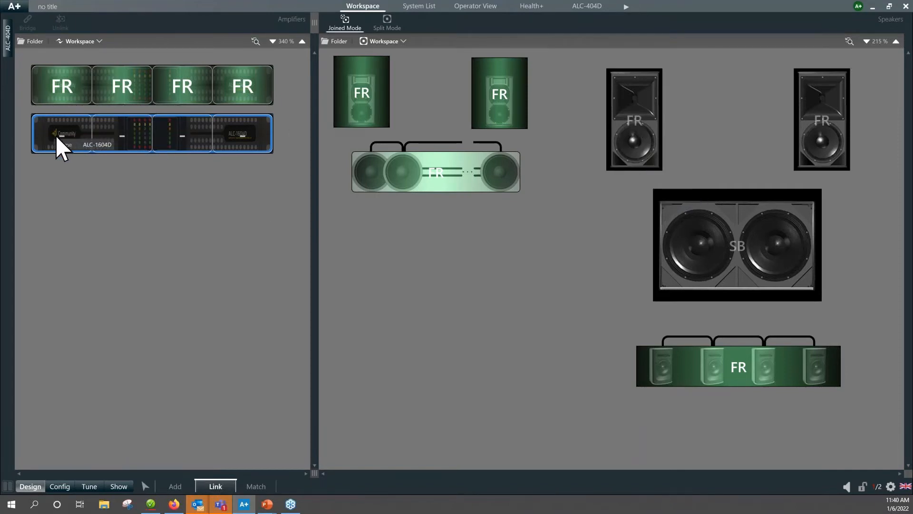
{"action": "left_click", "coordinate": [630, 145]}
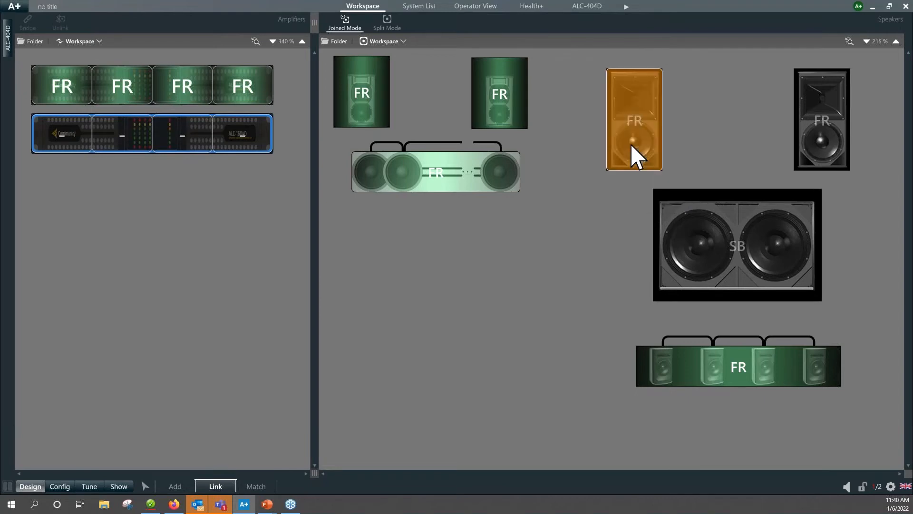
{"action": "left_click", "coordinate": [64, 143]}
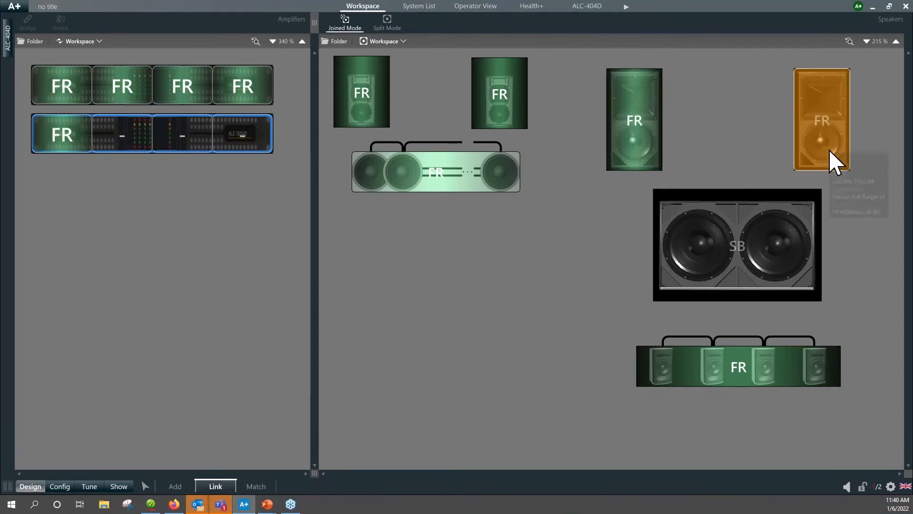
{"action": "left_click", "coordinate": [134, 147]}
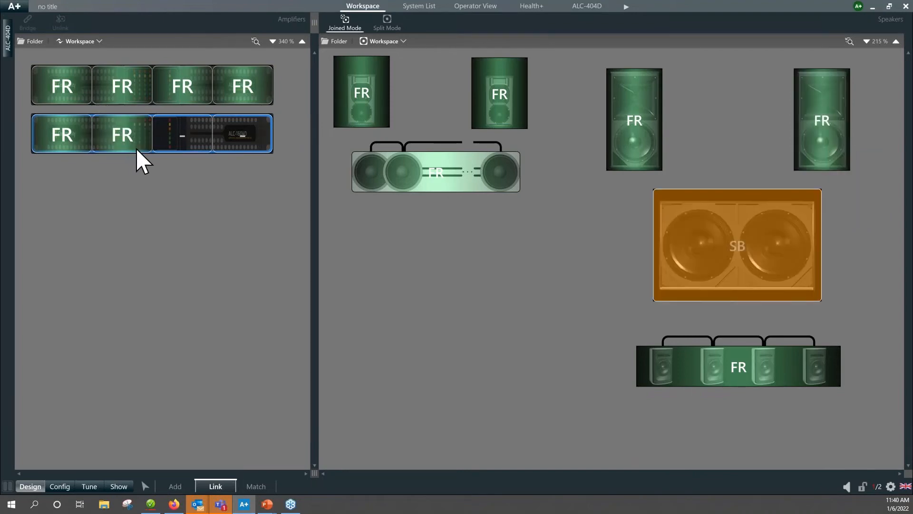
{"action": "left_click", "coordinate": [573, 295]}
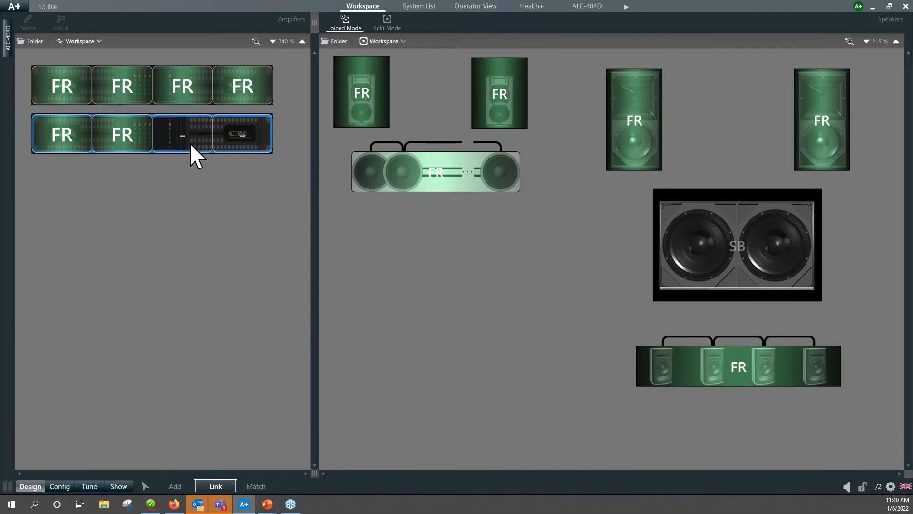
Bridge the third and fourth channels of the ALC-1604D and link the IS6-218 subwoofer to the bridged output.
{"action": "left_click", "coordinate": [174, 140]}
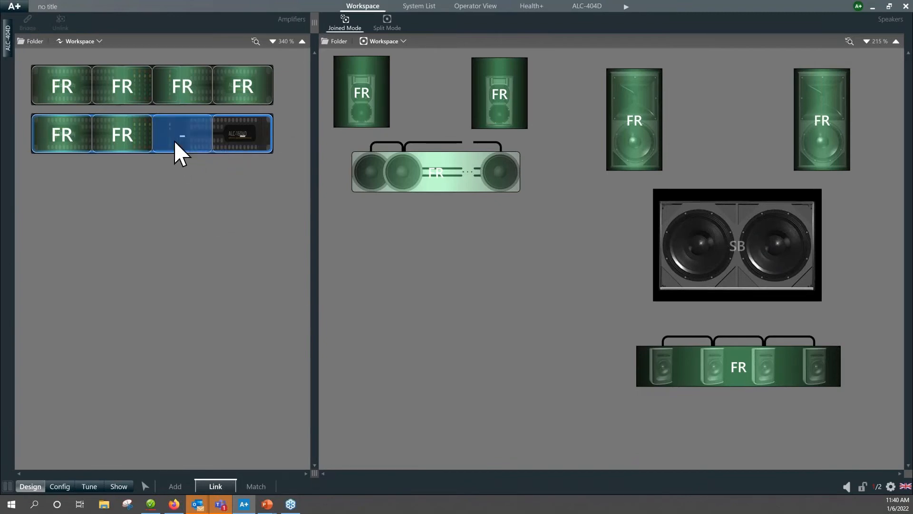
{"action": "left_click", "coordinate": [255, 145], "text": "ctrl"}
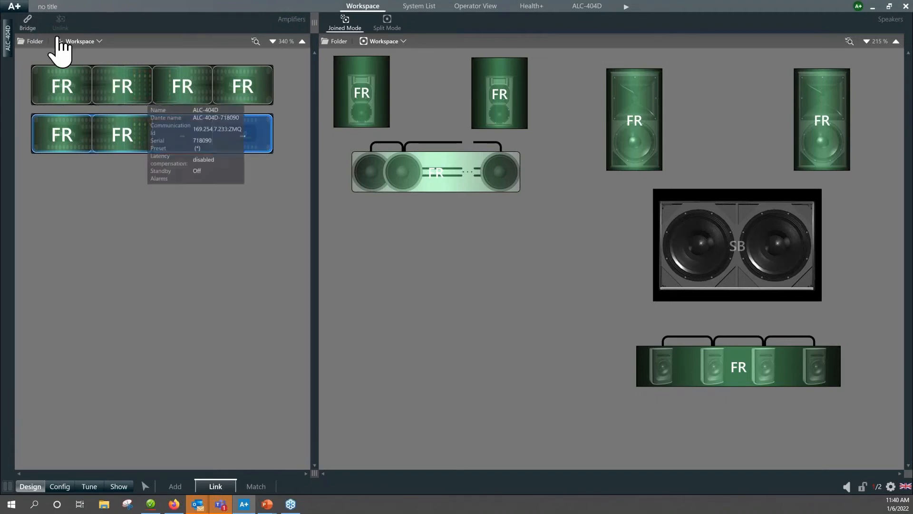
{"action": "left_click", "coordinate": [28, 28]}
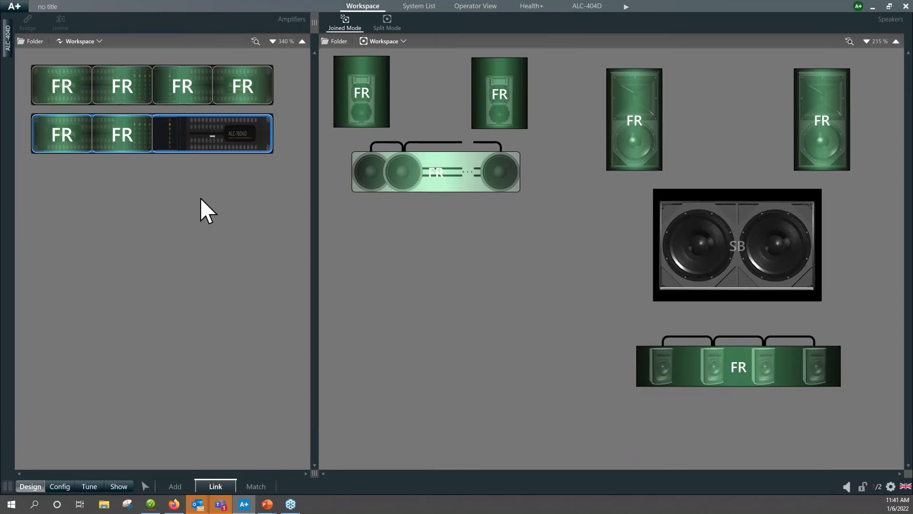
{"action": "left_click", "coordinate": [689, 228]}
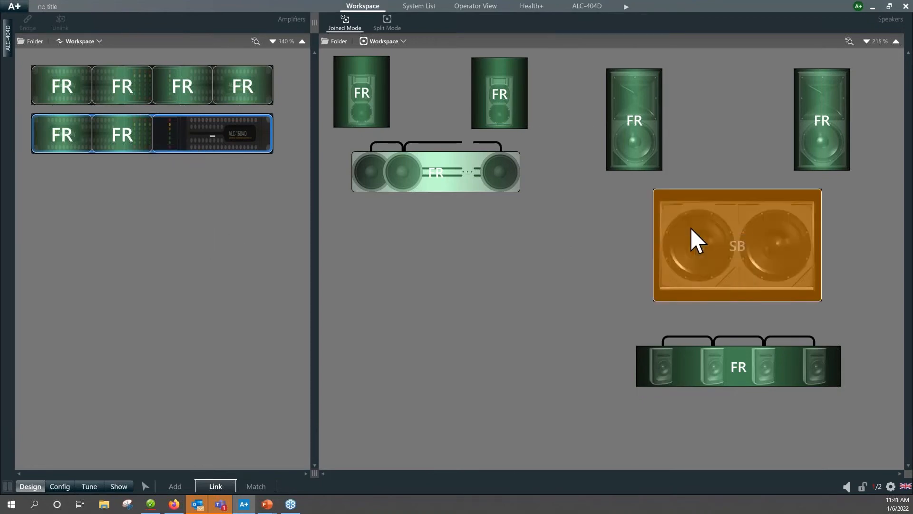
{"action": "left_click", "coordinate": [222, 144]}
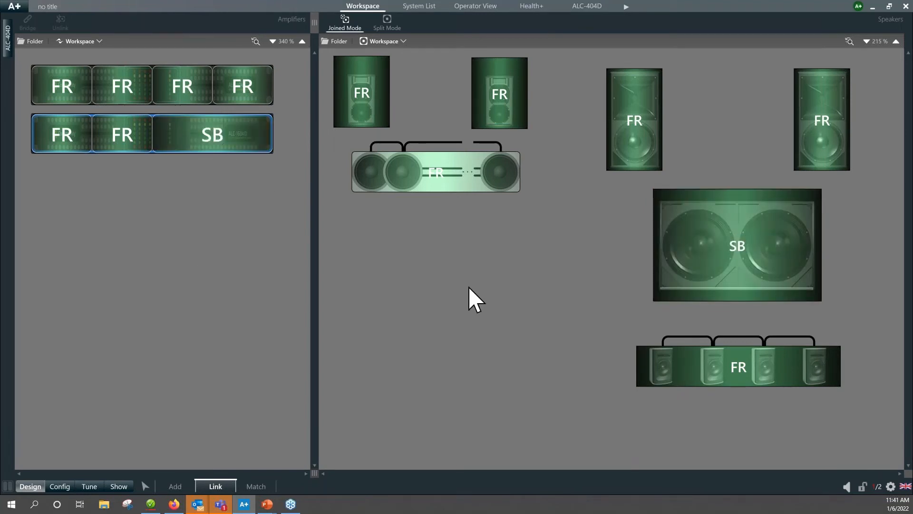
Match the workspace ALC-1604D to the discovered ALC-1604D device and send the project settings to it.
{"action": "left_click", "coordinate": [176, 484]}
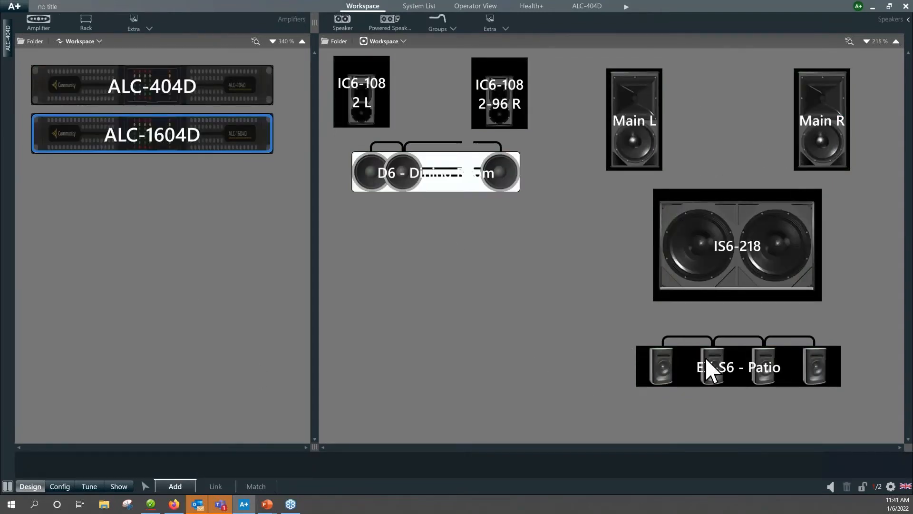
{"action": "mouse_move", "coordinate": [758, 371]}
{"action": "left_click", "coordinate": [259, 486]}
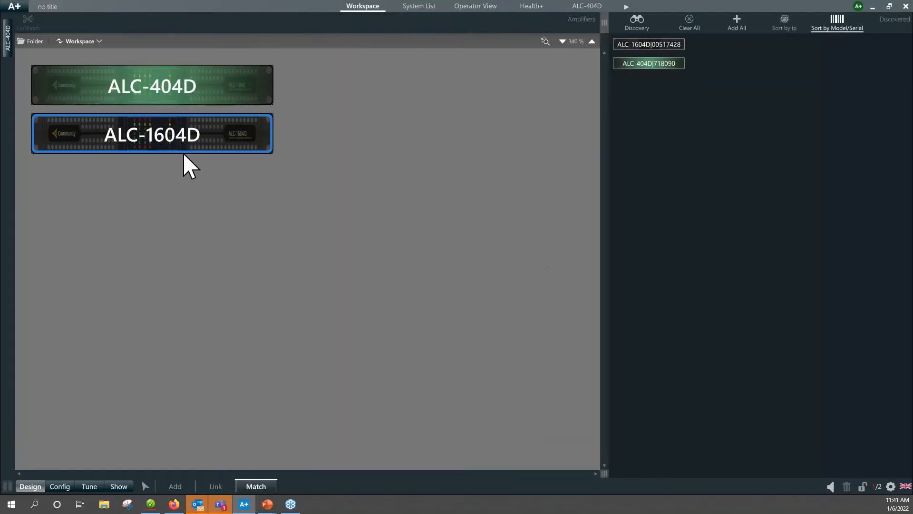
{"action": "left_click", "coordinate": [664, 42]}
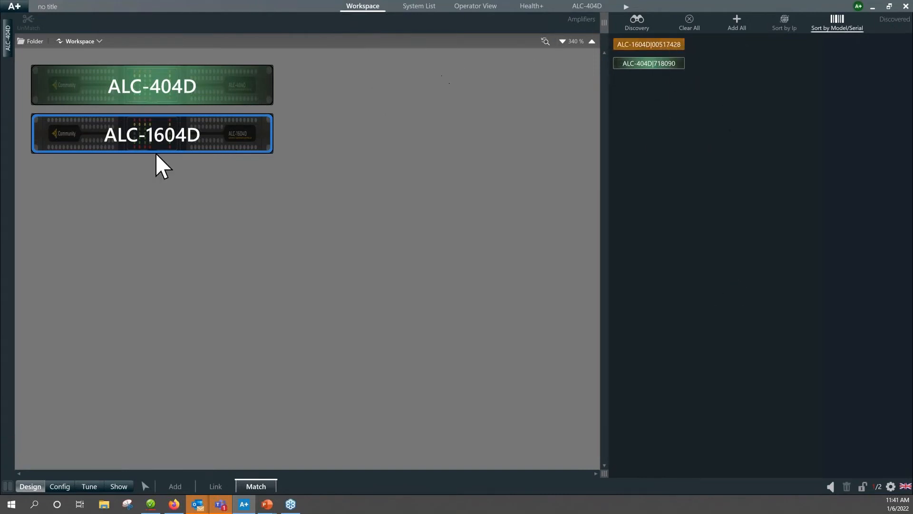
{"action": "left_click", "coordinate": [163, 138]}
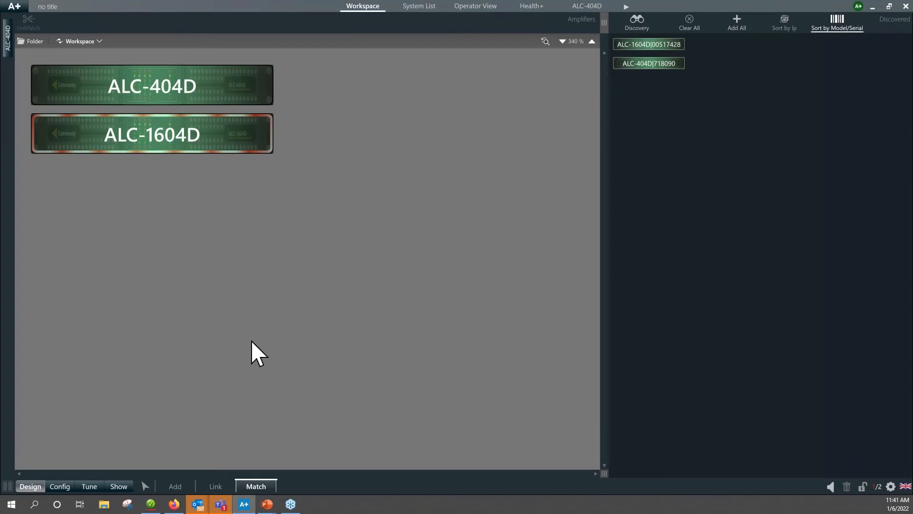
{"action": "left_click", "coordinate": [145, 486]}
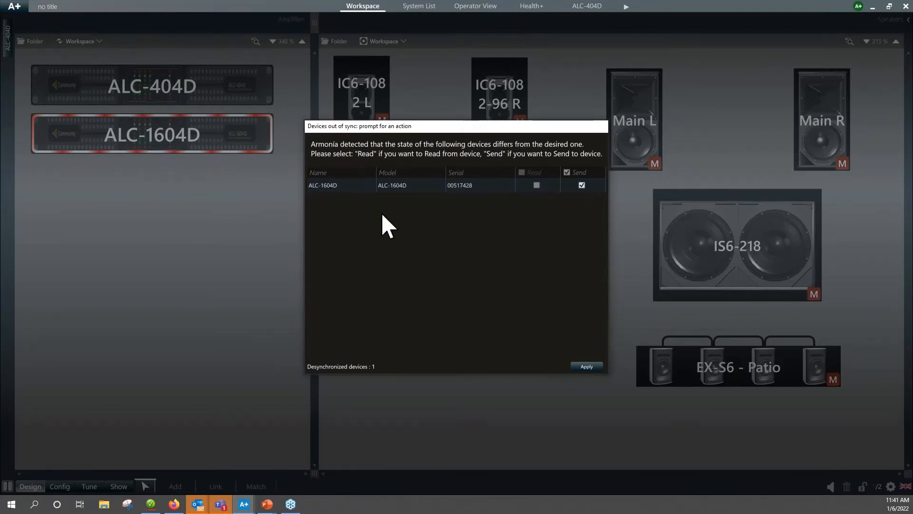
{"action": "left_click", "coordinate": [591, 368]}
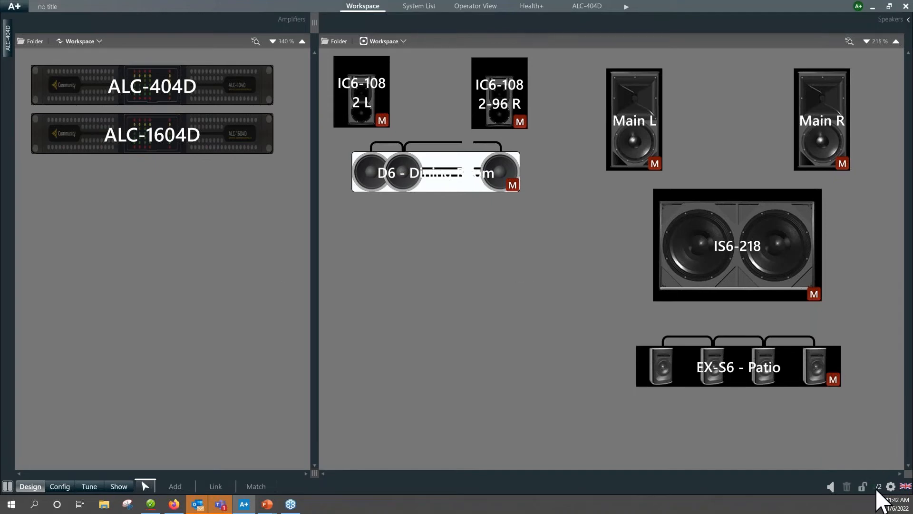
Open the ALC-1604D's input source priorities and set input 1's 1st and 4th priorities to None.
{"action": "mouse_move", "coordinate": [163, 90]}
{"action": "double_click", "coordinate": [157, 138]}
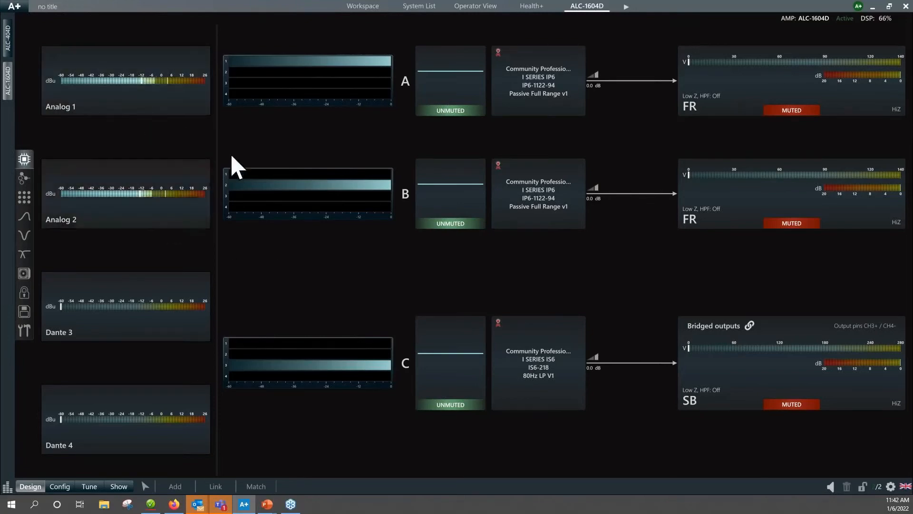
{"action": "left_click", "coordinate": [24, 180]}
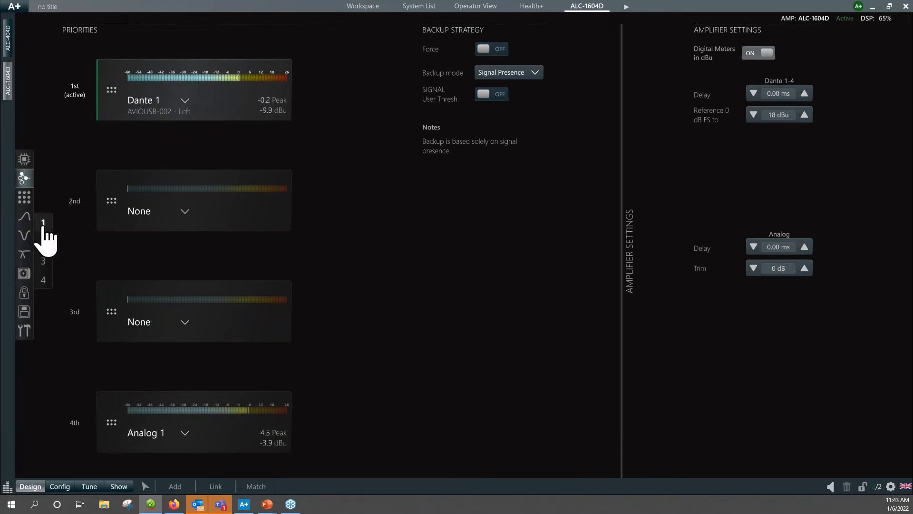
{"action": "left_click", "coordinate": [185, 101]}
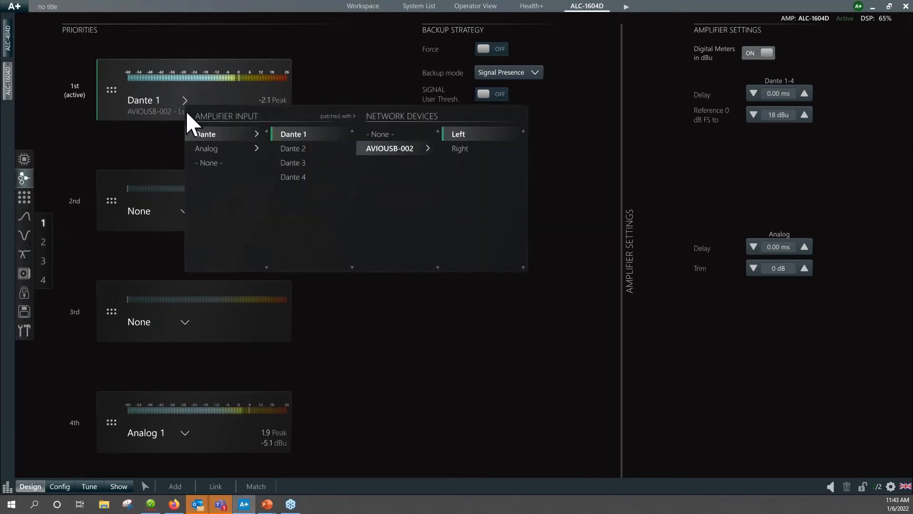
{"action": "left_click", "coordinate": [210, 164]}
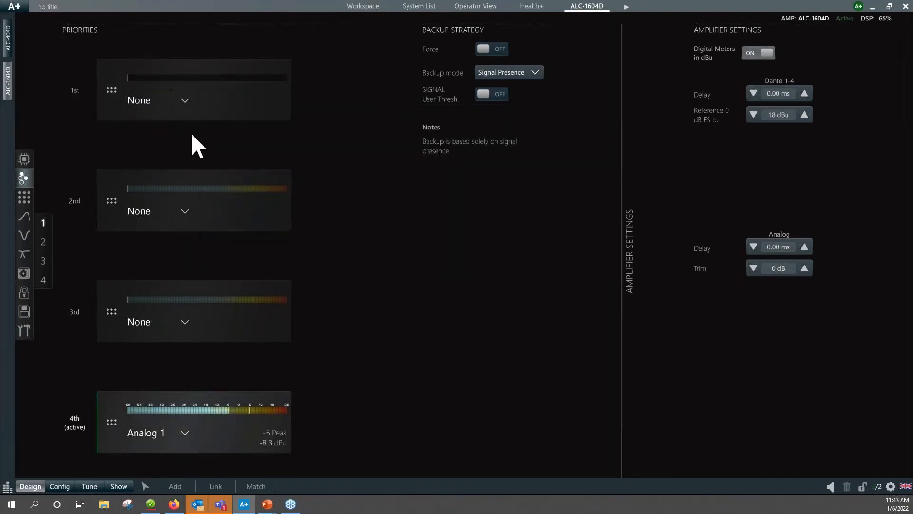
{"action": "left_click", "coordinate": [185, 433]}
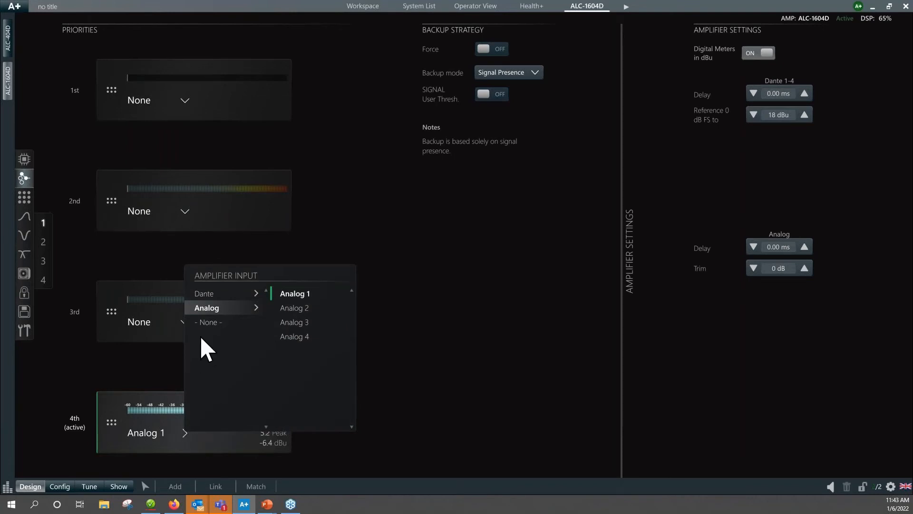
{"action": "left_click", "coordinate": [210, 324]}
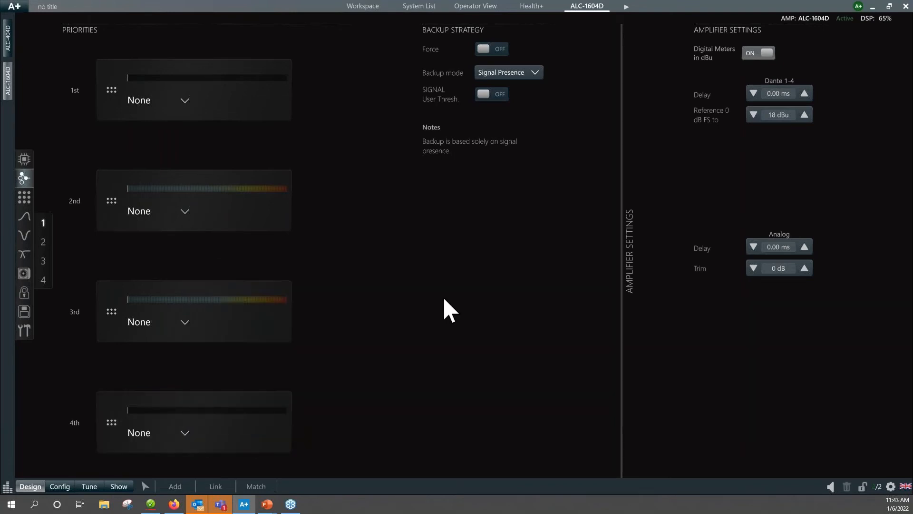
Assign Analog 1 as the 1st priority source of input 1.
{"action": "left_click", "coordinate": [184, 100]}
{"action": "mouse_move", "coordinate": [207, 147]}
{"action": "left_click", "coordinate": [294, 133]}
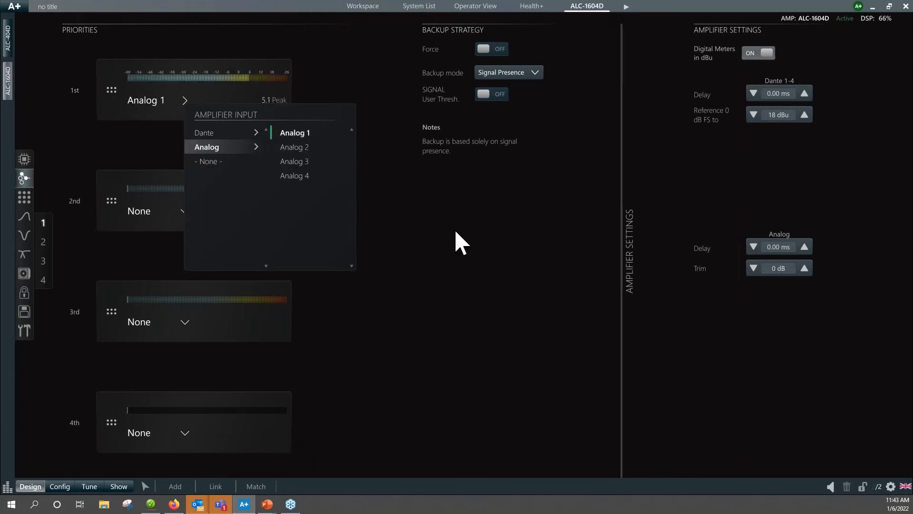
{"action": "left_click", "coordinate": [462, 319]}
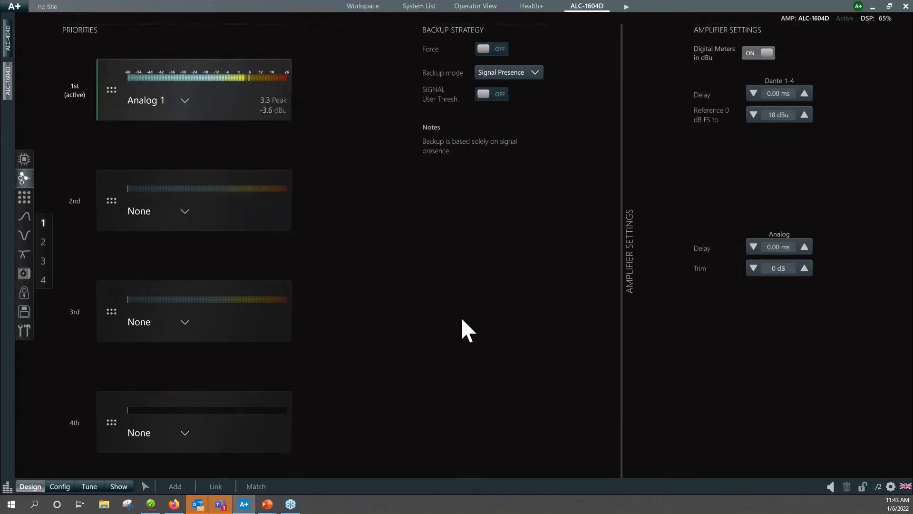
Set the 1st and 4th priority sources of input 2 to None.
{"action": "left_click", "coordinate": [43, 241]}
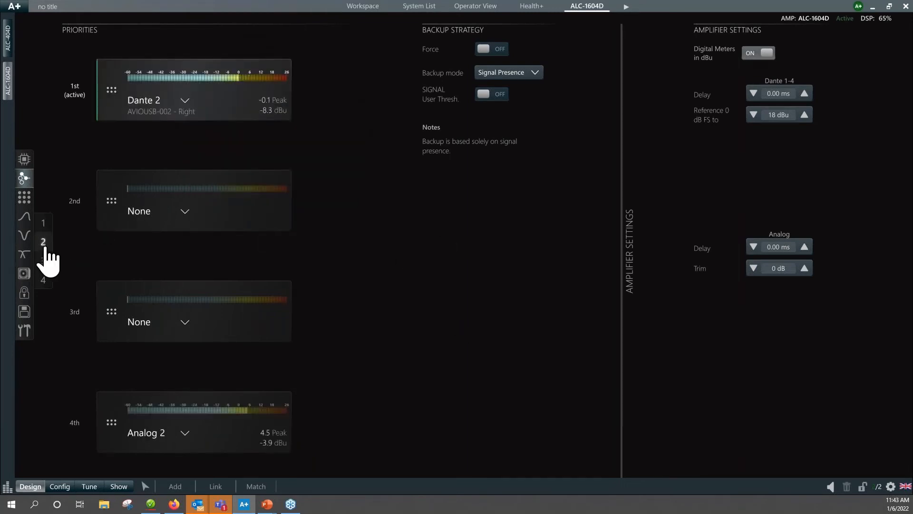
{"action": "left_click", "coordinate": [181, 105]}
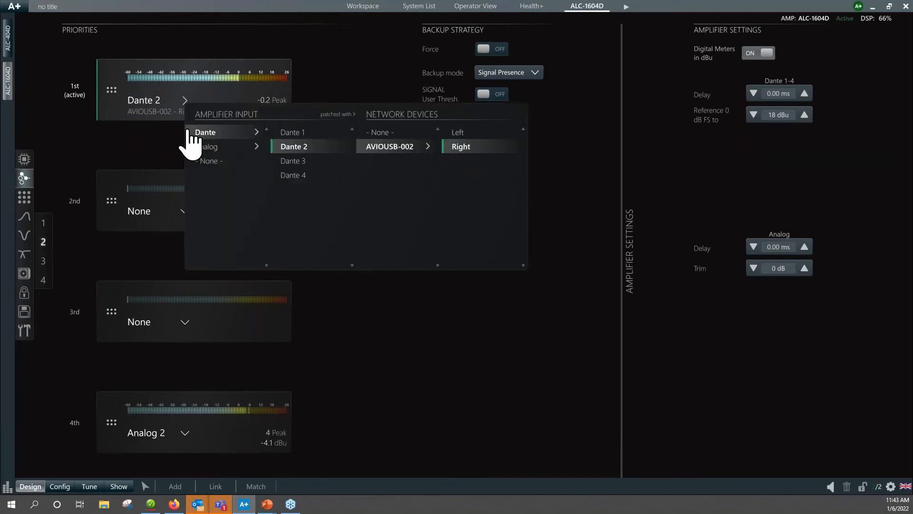
{"action": "left_click", "coordinate": [205, 163]}
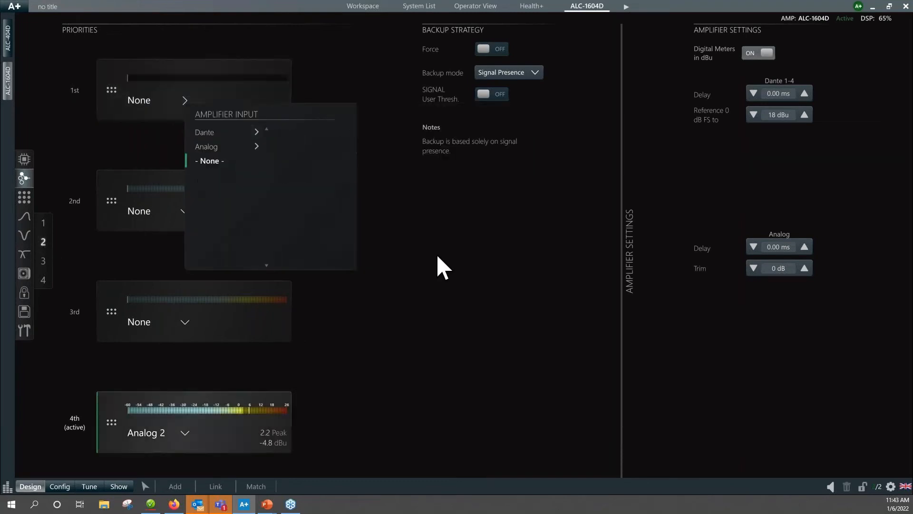
{"action": "left_click", "coordinate": [468, 276]}
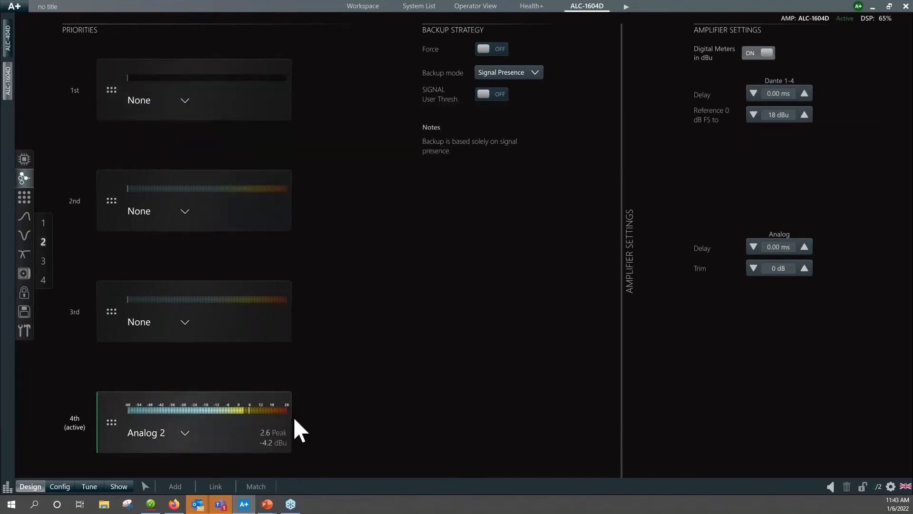
{"action": "left_click", "coordinate": [185, 433]}
{"action": "left_click", "coordinate": [212, 323]}
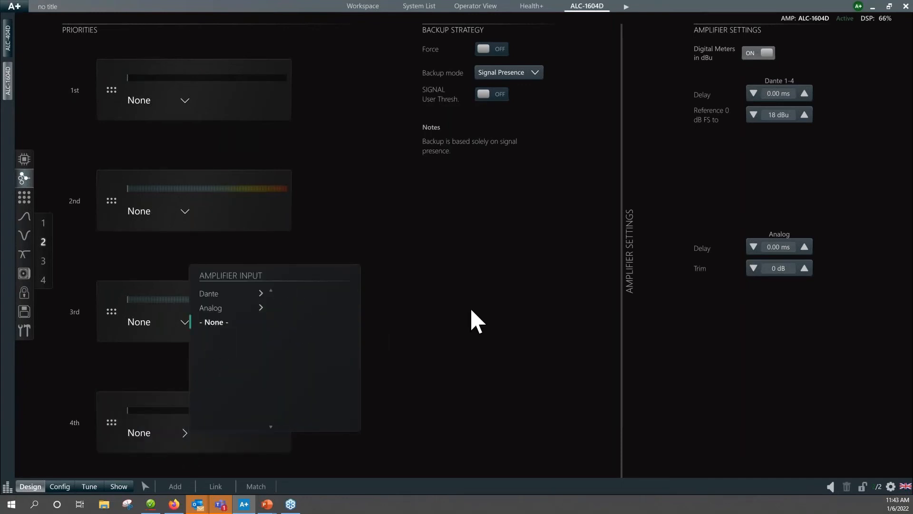
{"action": "left_click", "coordinate": [474, 320]}
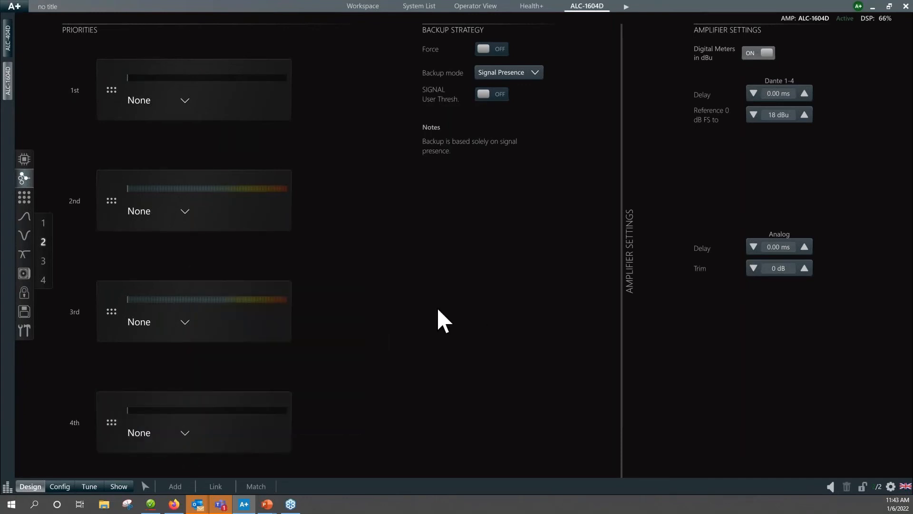
Assign Analog 2 as the 1st priority and Dante 2 as the 2nd priority source of input 2.
{"action": "left_click", "coordinate": [185, 100]}
{"action": "mouse_move", "coordinate": [210, 149]}
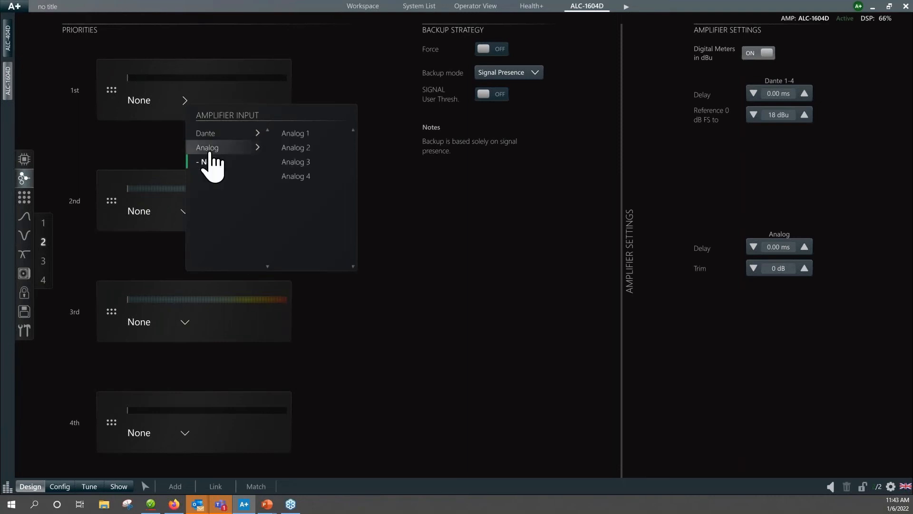
{"action": "left_click", "coordinate": [295, 148]}
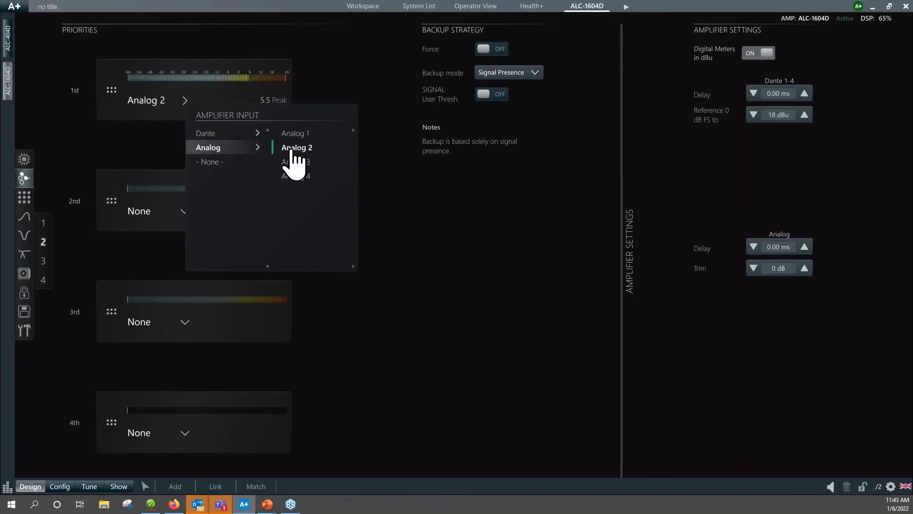
{"action": "left_click", "coordinate": [412, 210]}
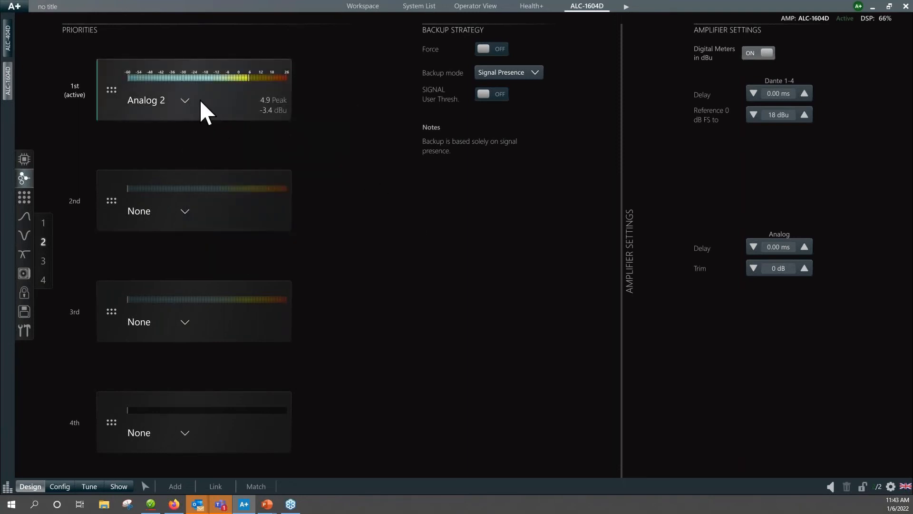
{"action": "left_click", "coordinate": [185, 213]}
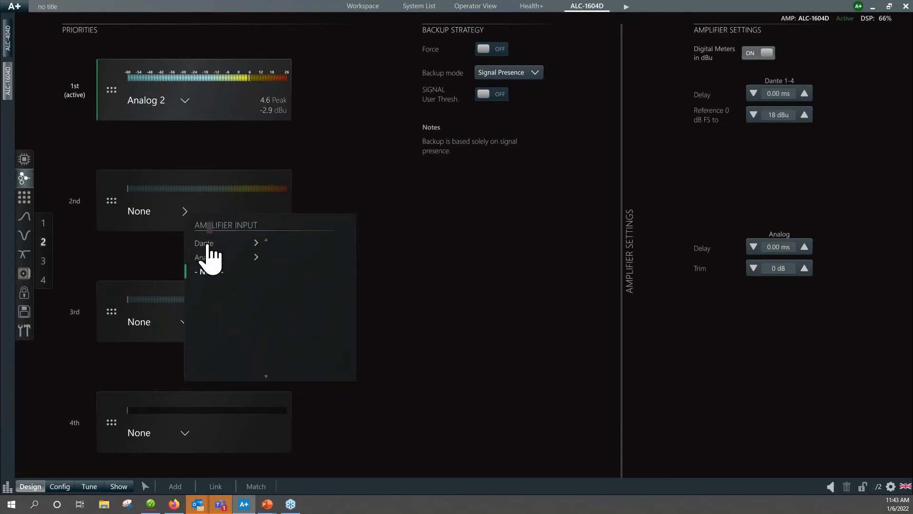
{"action": "left_click", "coordinate": [206, 243]}
{"action": "left_click", "coordinate": [293, 258]}
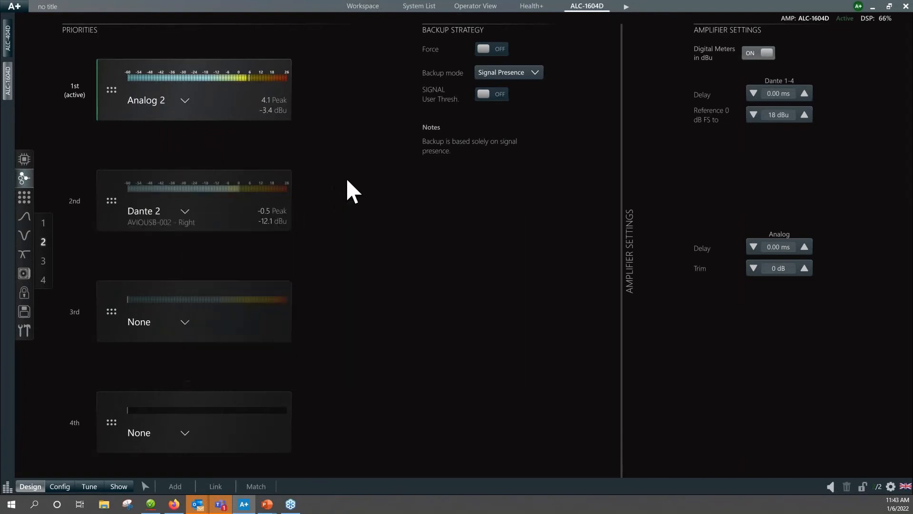
Assign Dante 1 as the 2nd priority source of input 1.
{"action": "left_click", "coordinate": [44, 222]}
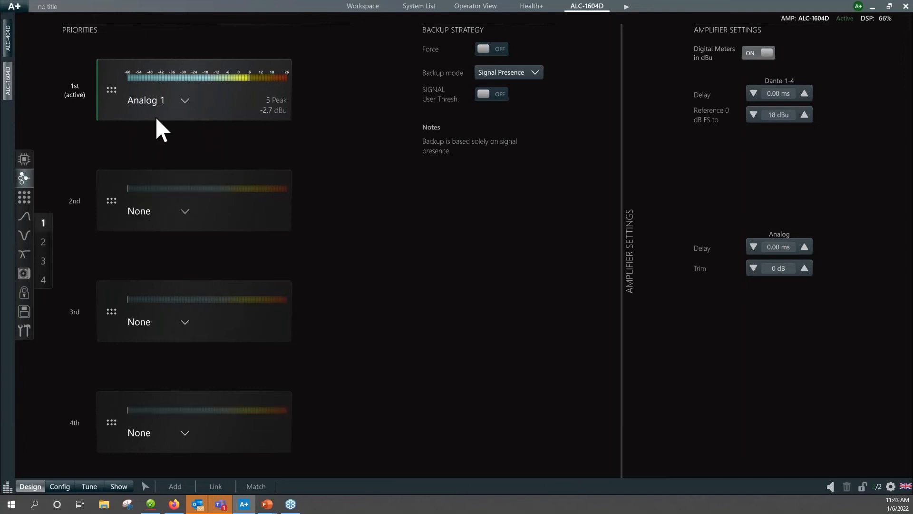
{"action": "left_click", "coordinate": [185, 211]}
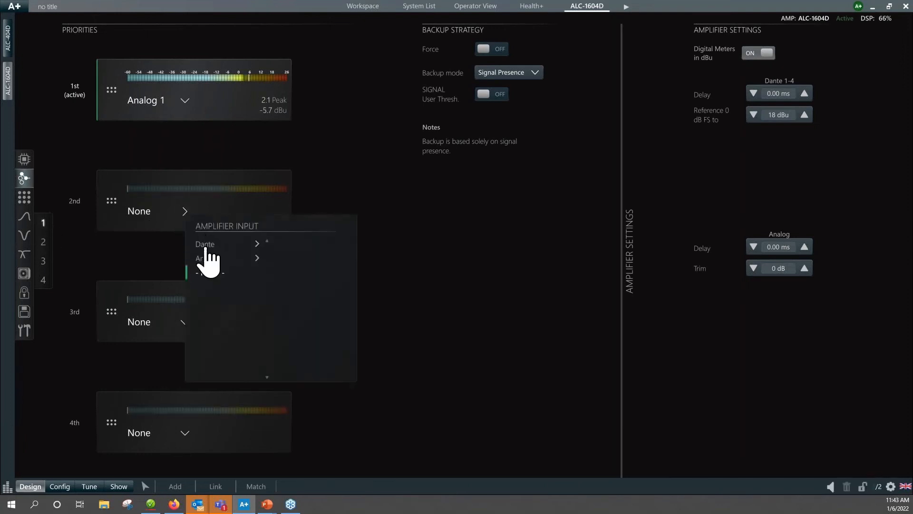
{"action": "mouse_move", "coordinate": [205, 245]}
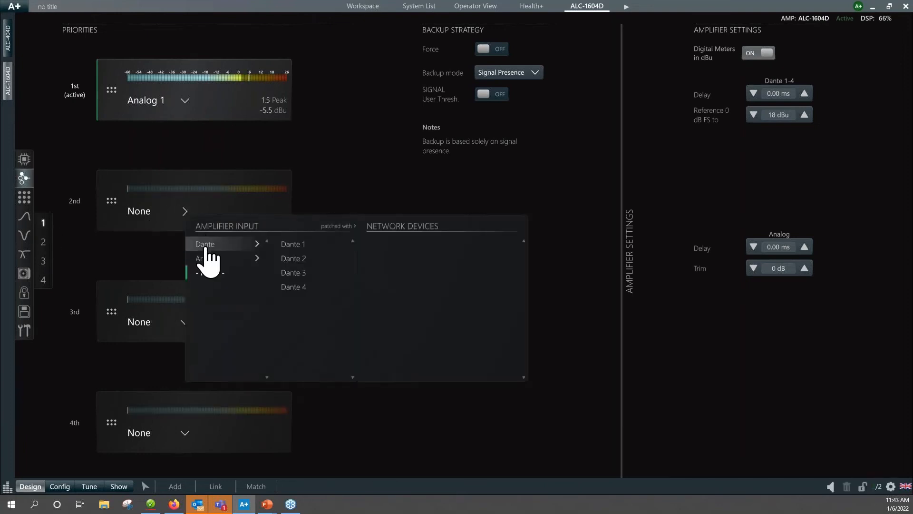
{"action": "left_click", "coordinate": [293, 244]}
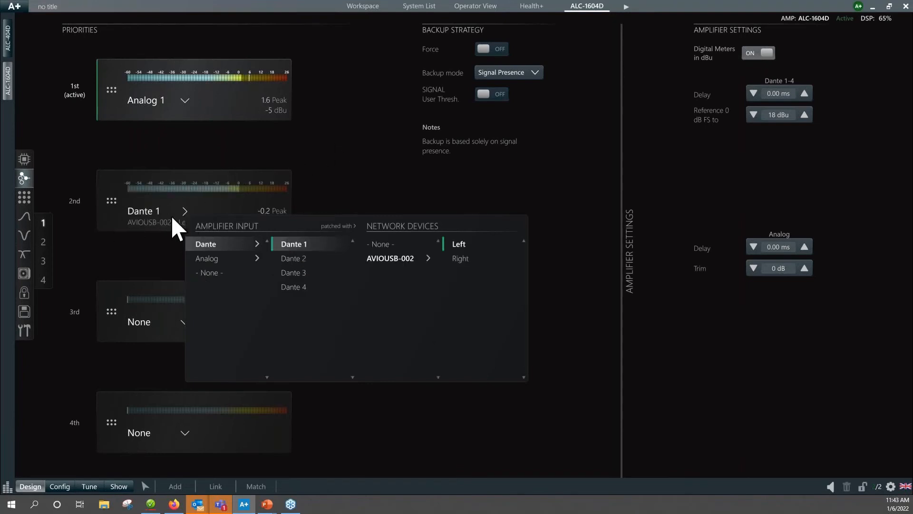
Dismiss the source list and compare the ALC-1604D's active input sources in the signal scheme and source selection views.
{"action": "left_click", "coordinate": [345, 161]}
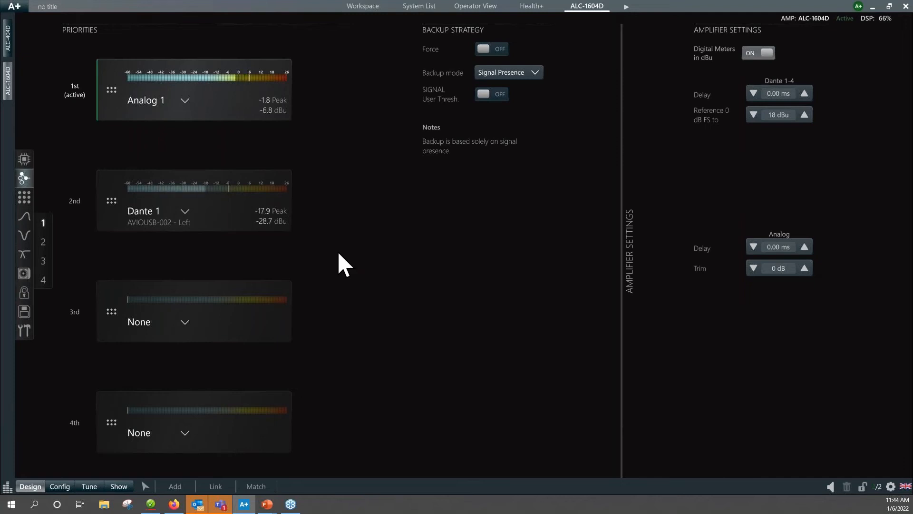
{"action": "left_click", "coordinate": [24, 161]}
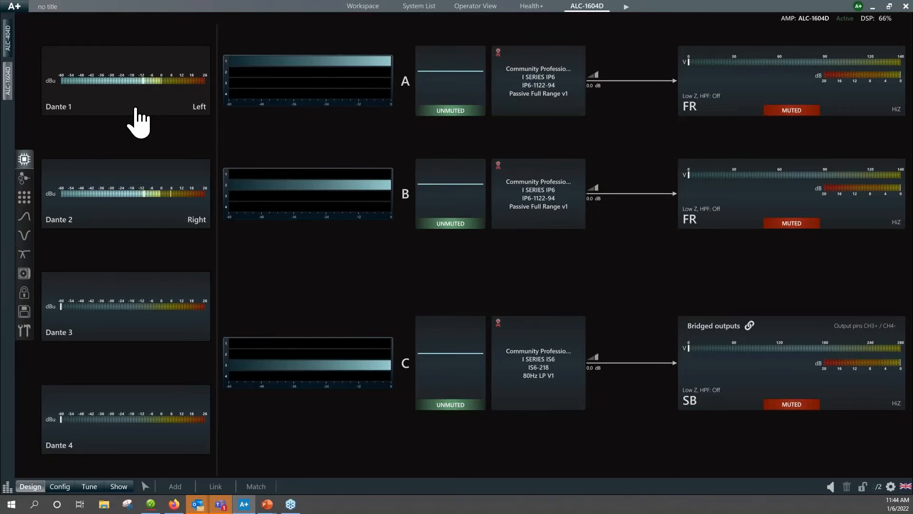
{"action": "left_click", "coordinate": [25, 180]}
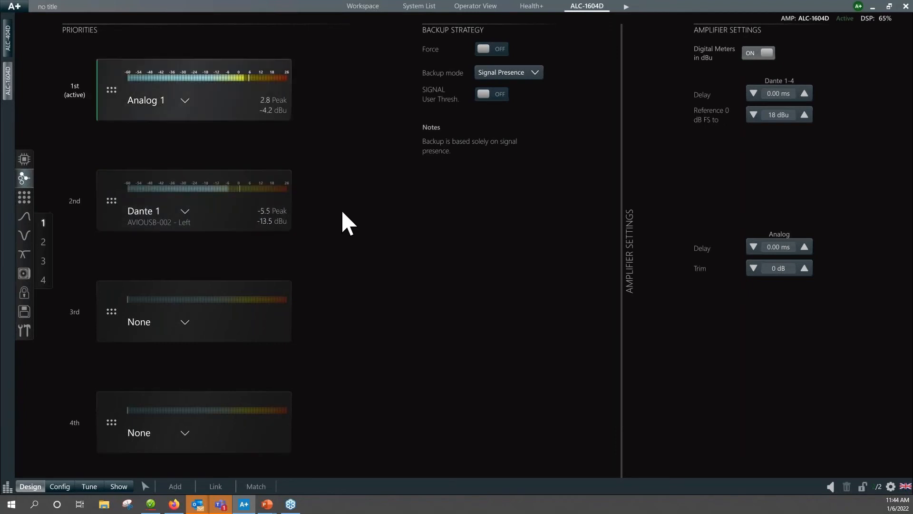
{"action": "left_click", "coordinate": [24, 160]}
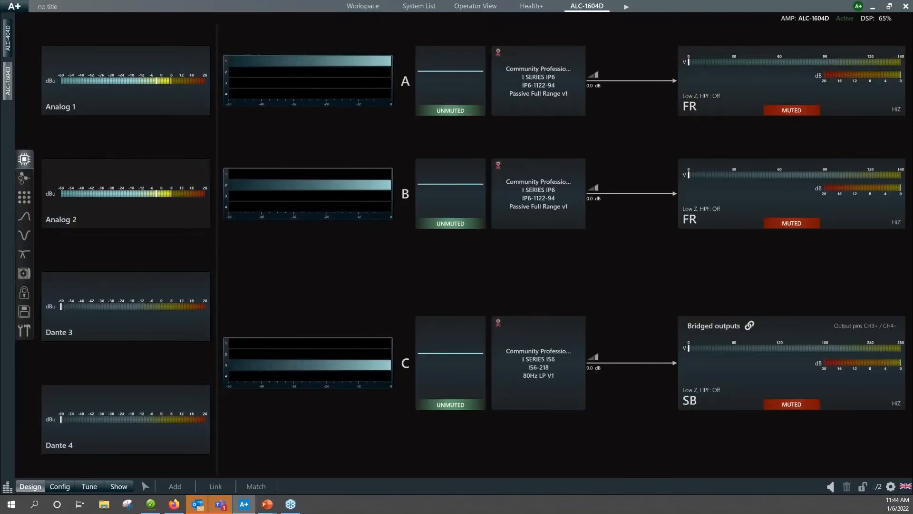
In the ALC-1604D's matrix, route inputs 1 and 2 to speaker C (IS6-218) at 0.0 instead of input 3.
{"action": "left_click", "coordinate": [25, 202]}
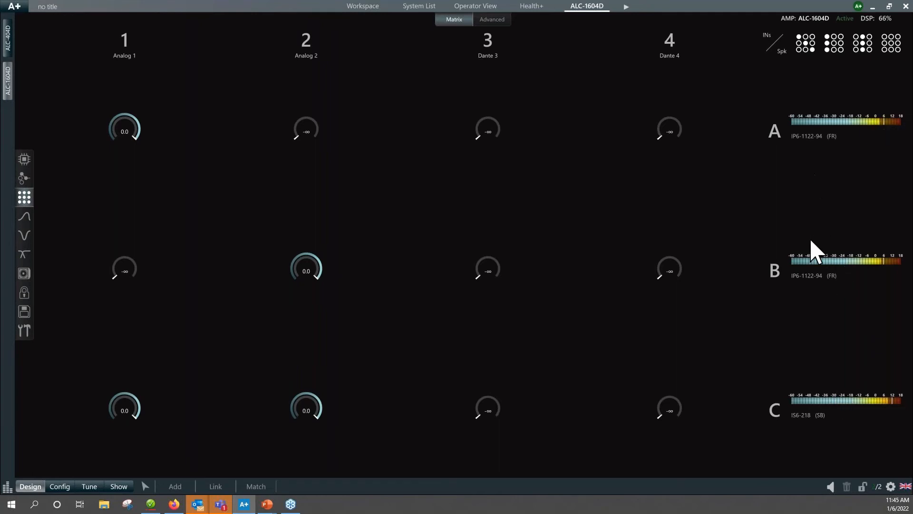
{"action": "left_click", "coordinate": [24, 161]}
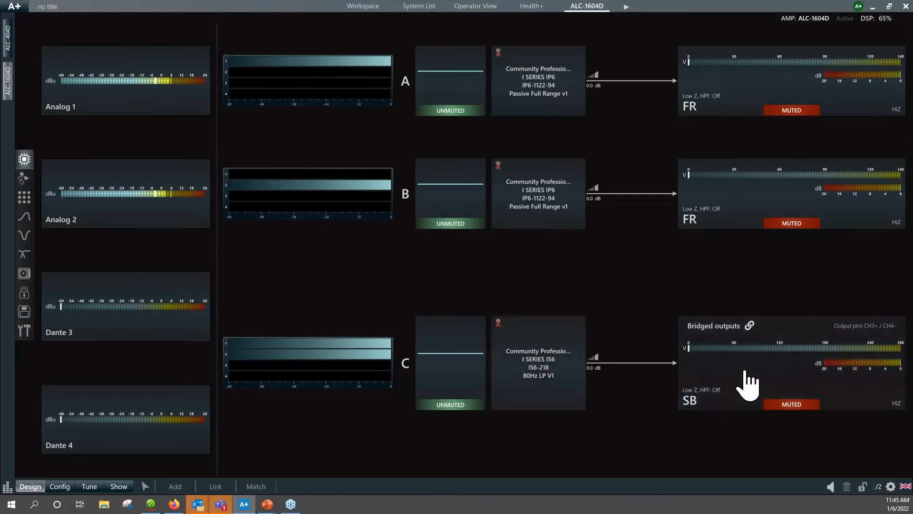
Unmute the two FR outputs and the bridged SB output of the ALC-1604D and examine the speakers' status in Health+.
{"action": "left_click", "coordinate": [792, 110]}
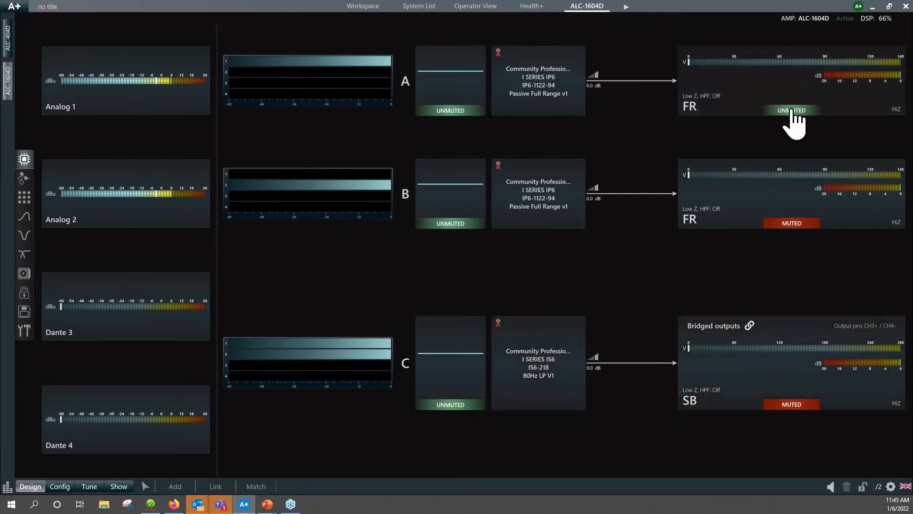
{"action": "left_click", "coordinate": [792, 224]}
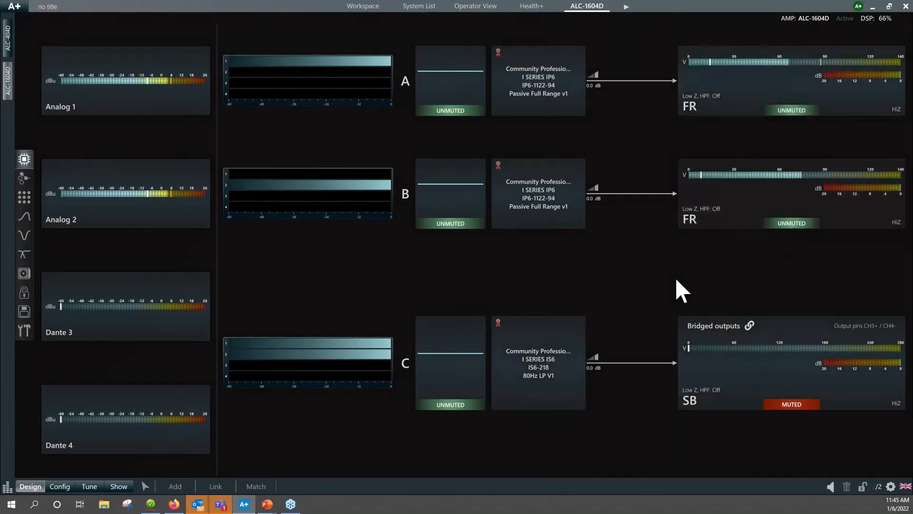
{"action": "left_click", "coordinate": [784, 404]}
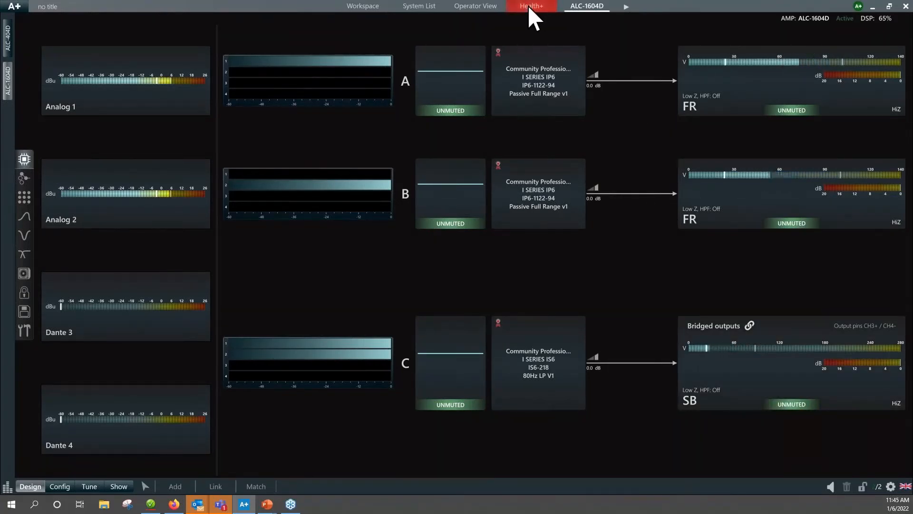
{"action": "left_click", "coordinate": [538, 11]}
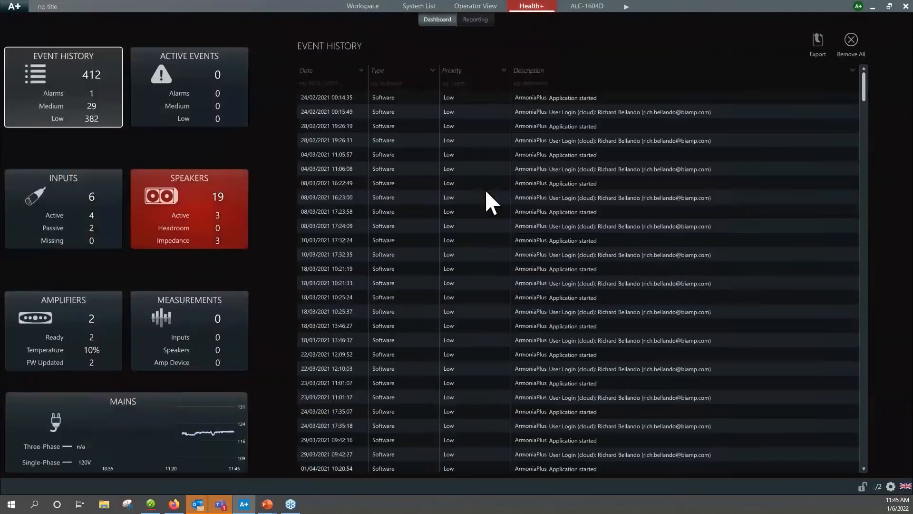
{"action": "left_click", "coordinate": [204, 217]}
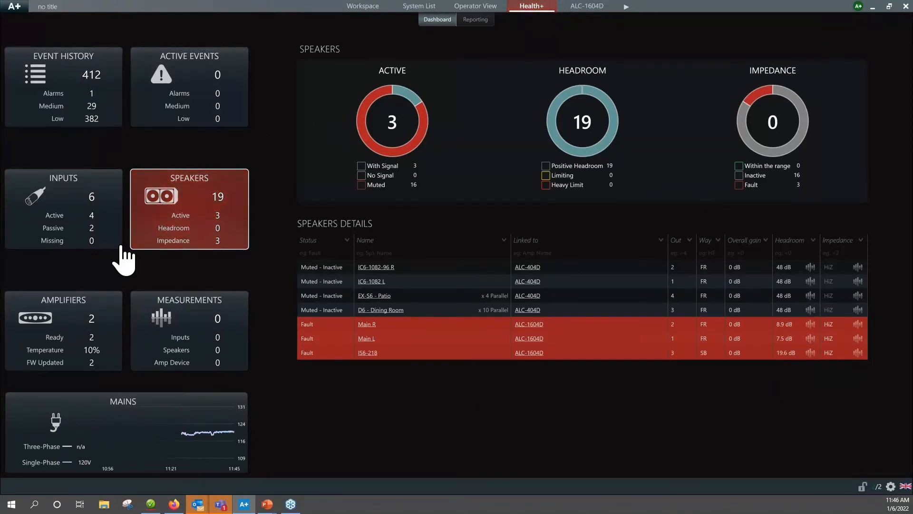
Reopen the ALC-1604D from the workspace and mute its two FR outputs and the bridged SB output.
{"action": "left_click", "coordinate": [369, 7]}
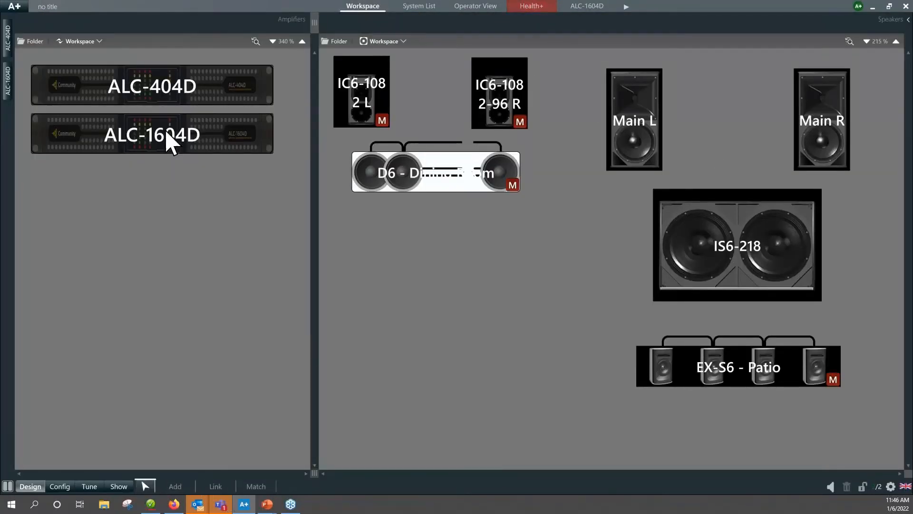
{"action": "left_click", "coordinate": [153, 138]}
{"action": "double_click", "coordinate": [153, 138]}
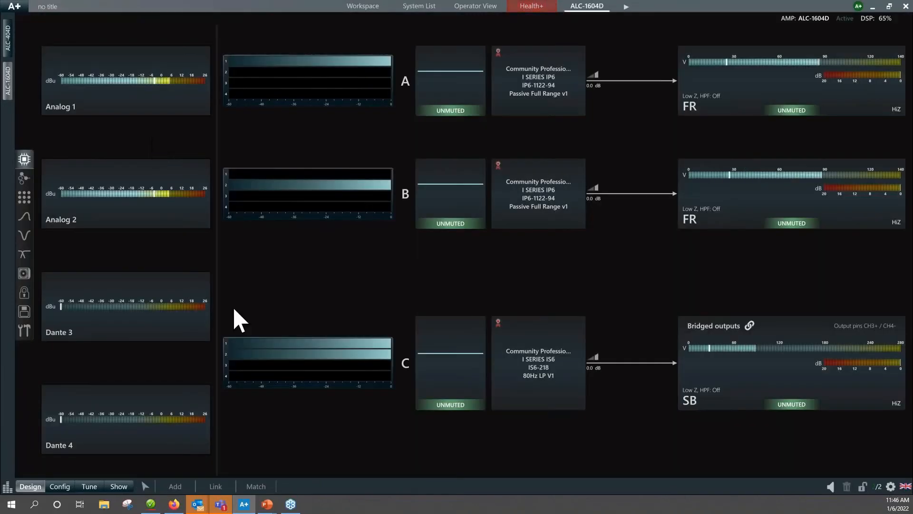
{"action": "left_click", "coordinate": [792, 109]}
{"action": "left_click", "coordinate": [792, 223]}
{"action": "left_click", "coordinate": [790, 404]}
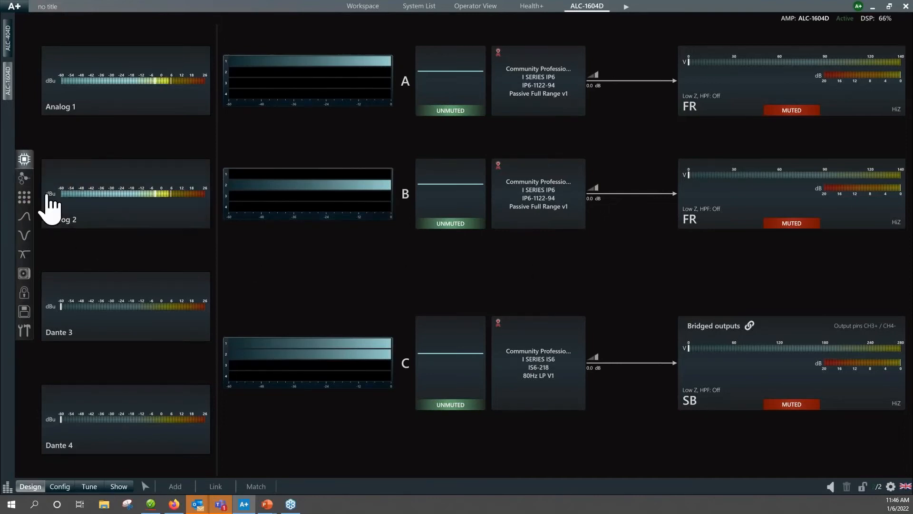
Return to the workspace and remove both the ALC-404D and ALC-1604D amplifiers from the system.
{"action": "left_click", "coordinate": [8, 48]}
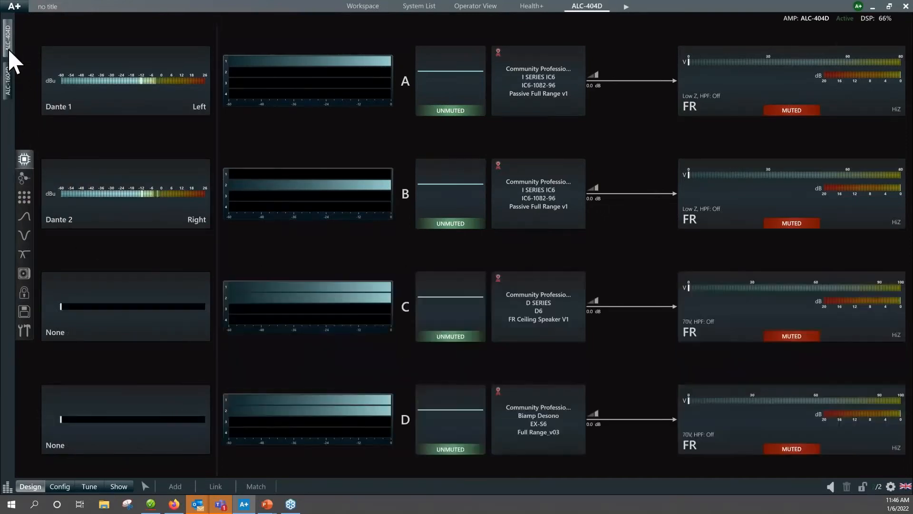
{"action": "left_click", "coordinate": [147, 485]}
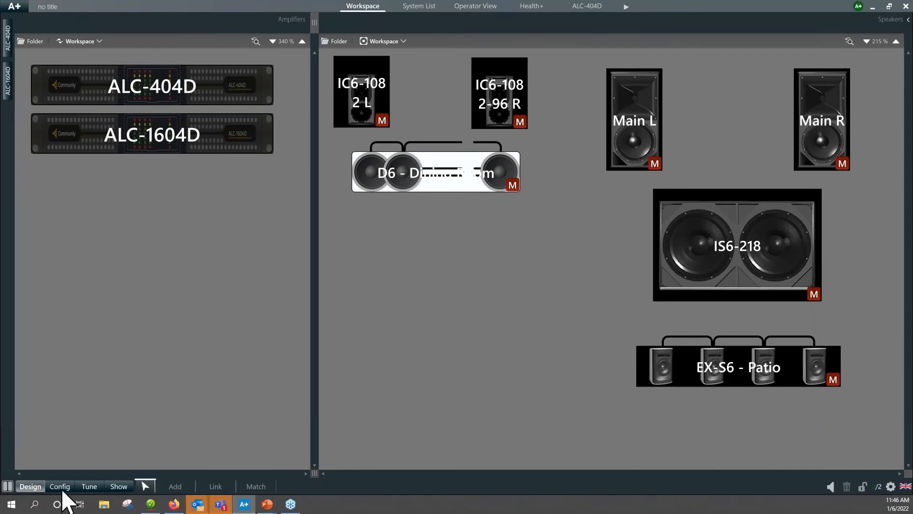
{"action": "left_click", "coordinate": [175, 486]}
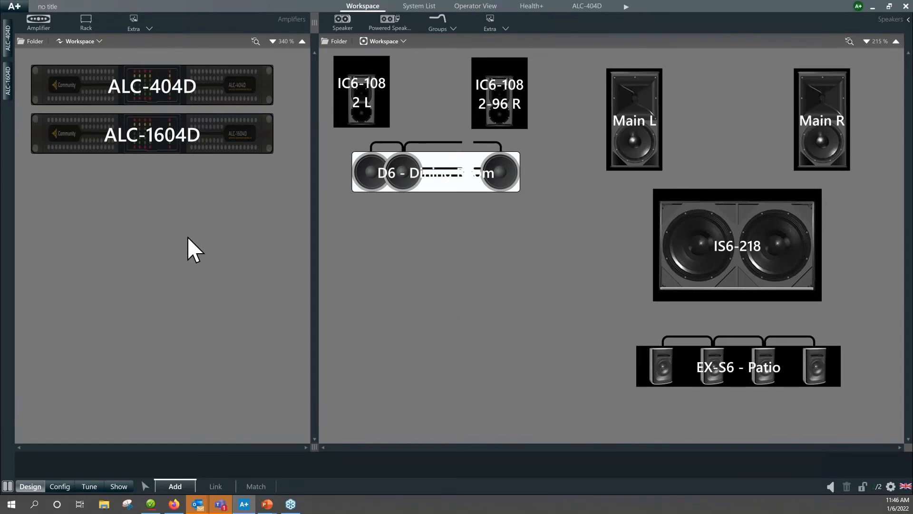
{"action": "key", "text": "ctrl+a"}
{"action": "key", "text": "Delete"}
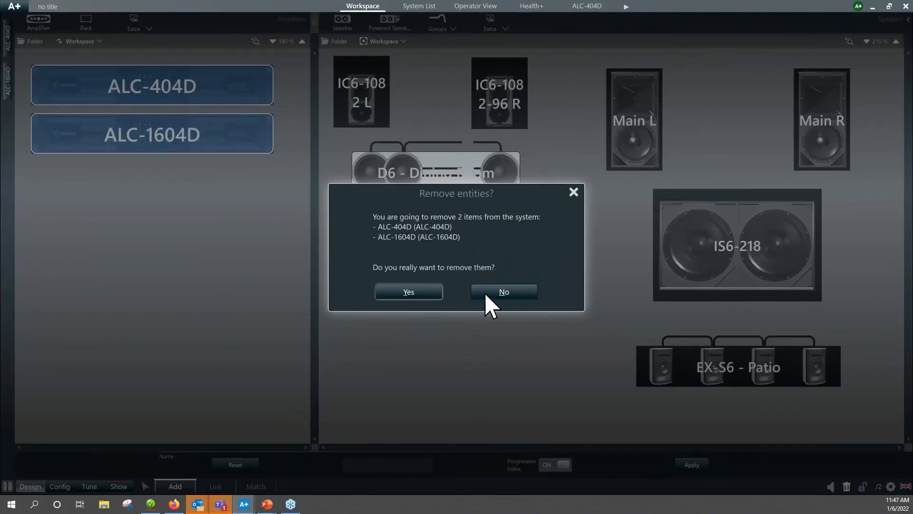
{"action": "left_click", "coordinate": [408, 292]}
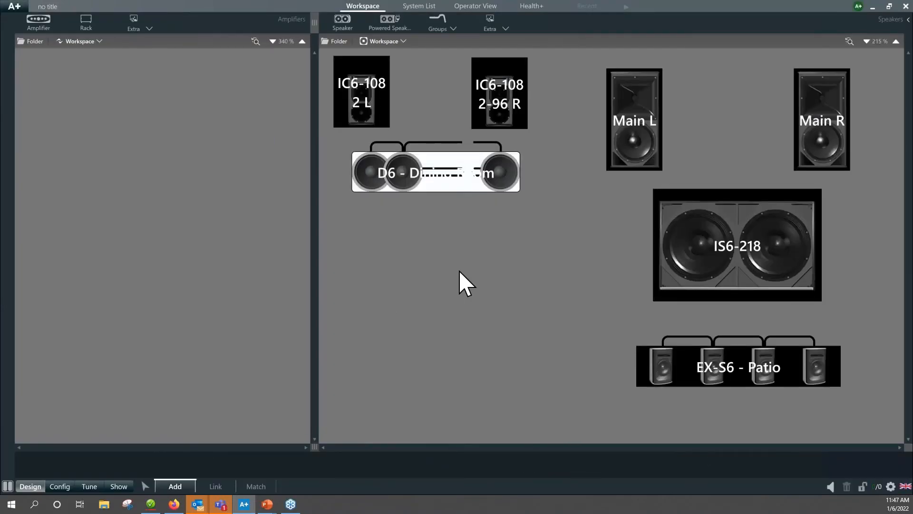
Remove all speakers from the workspace and clear the list of discovered amplifiers.
{"action": "key", "text": "ctrl+a"}
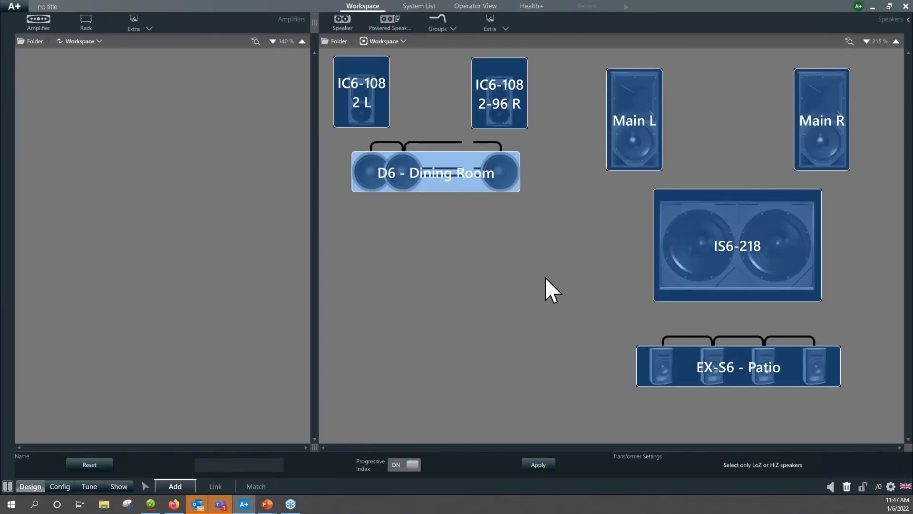
{"action": "key", "text": "Delete"}
{"action": "left_click", "coordinate": [413, 301]}
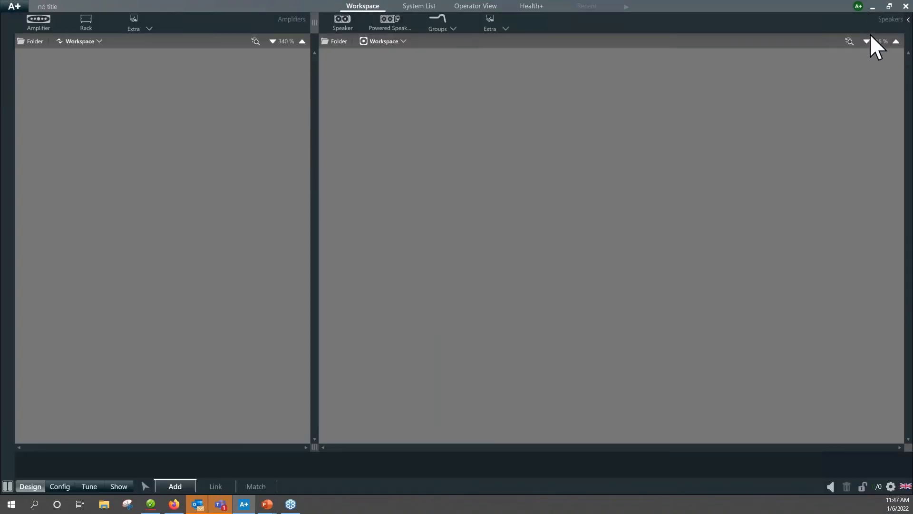
{"action": "left_click", "coordinate": [259, 488]}
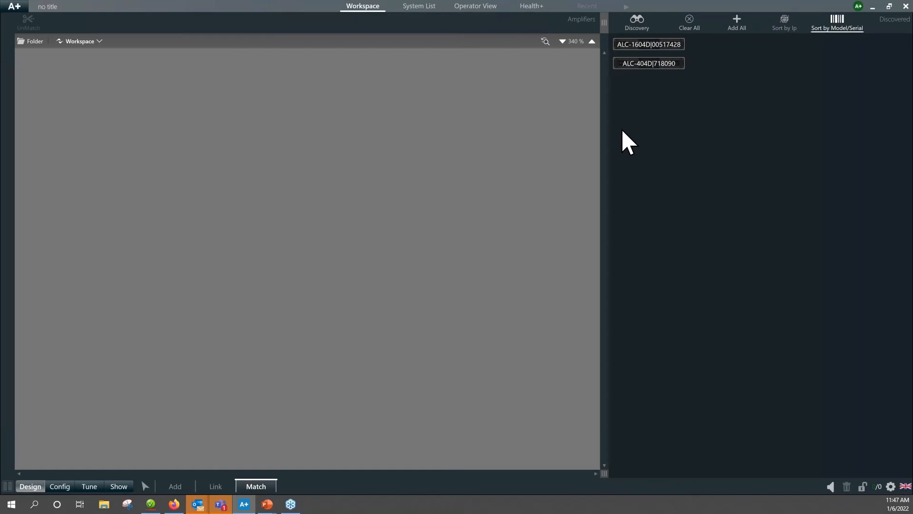
{"action": "left_click", "coordinate": [691, 26]}
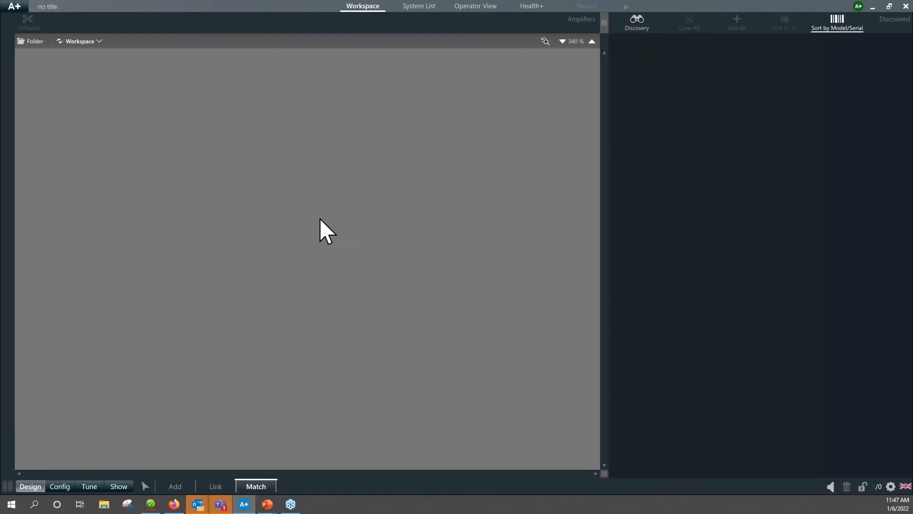
Start a new project for Live sound.
{"action": "left_click", "coordinate": [12, 9]}
{"action": "left_click", "coordinate": [28, 61]}
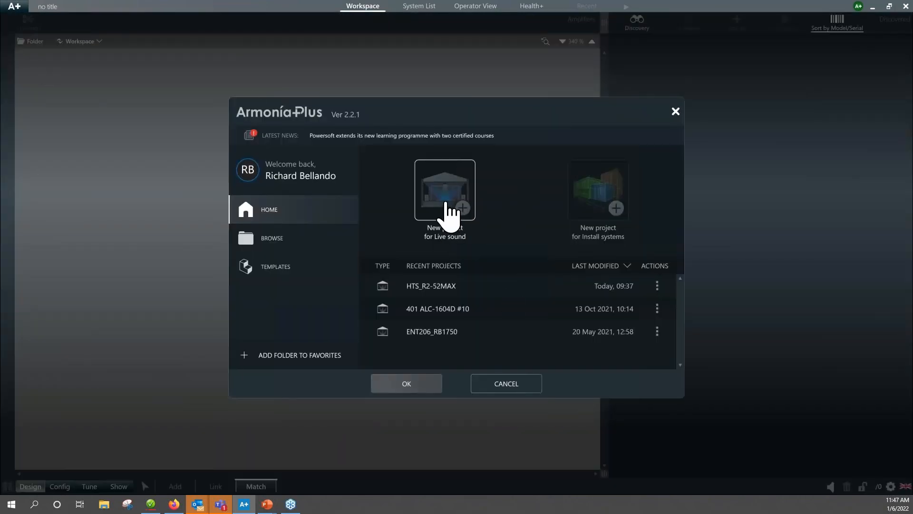
{"action": "left_click", "coordinate": [407, 384]}
{"action": "left_click", "coordinate": [457, 286]}
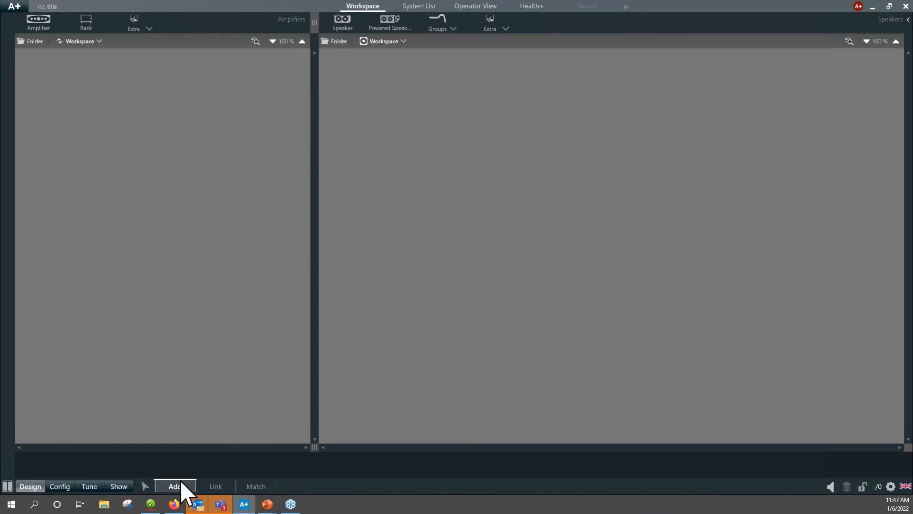
Add one Community Professional R SERIES R2-52Z speaker with the Passive Full Range V1 application.
{"action": "left_click", "coordinate": [342, 21]}
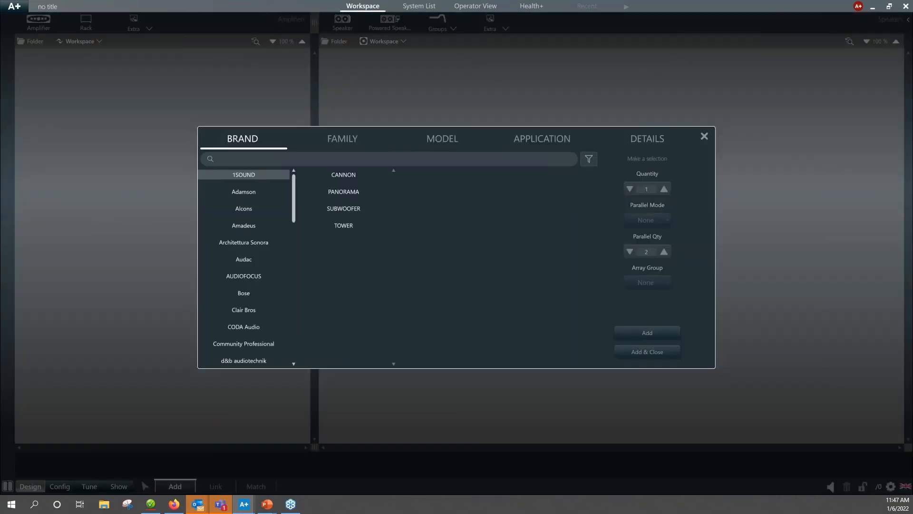
{"action": "left_click", "coordinate": [244, 343]}
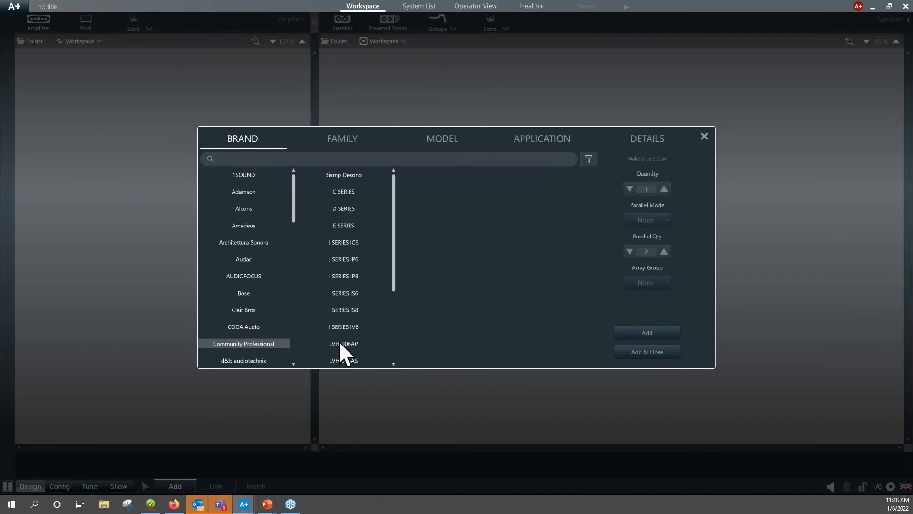
{"action": "scroll", "coordinate": [361, 281], "scroll_direction": "down", "scroll_amount": 3}
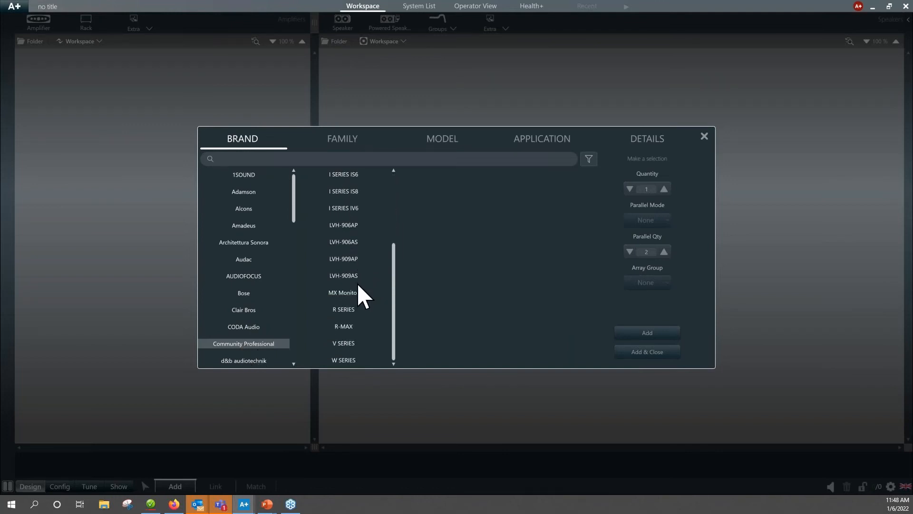
{"action": "left_click", "coordinate": [345, 310]}
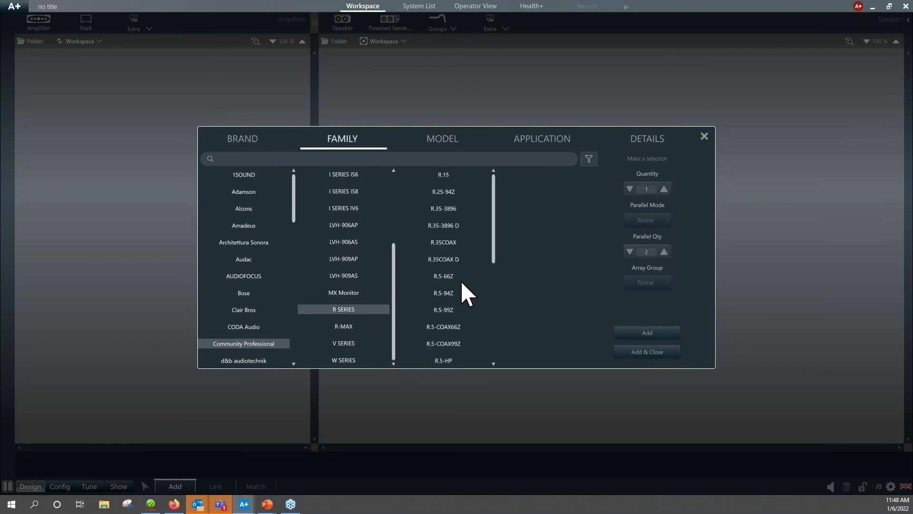
{"action": "scroll", "coordinate": [461, 303], "scroll_direction": "down", "scroll_amount": 4}
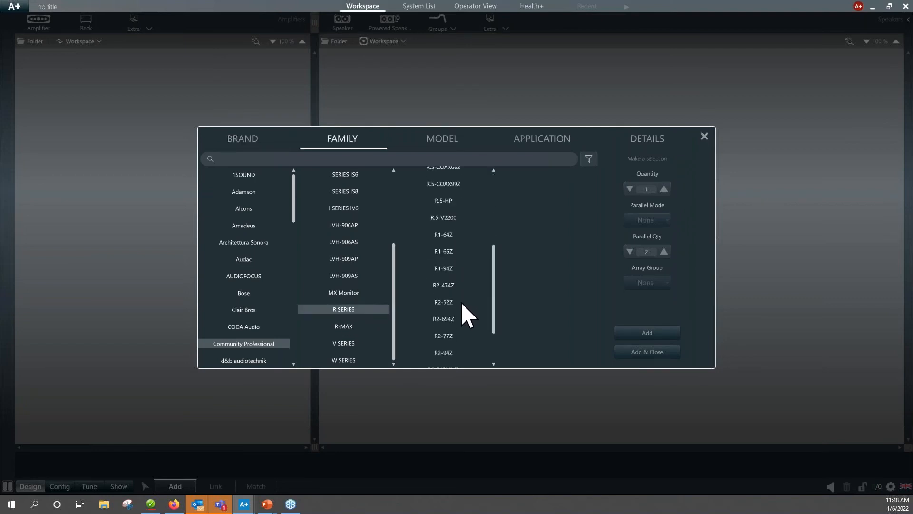
{"action": "scroll", "coordinate": [462, 306], "scroll_direction": "down", "scroll_amount": 2}
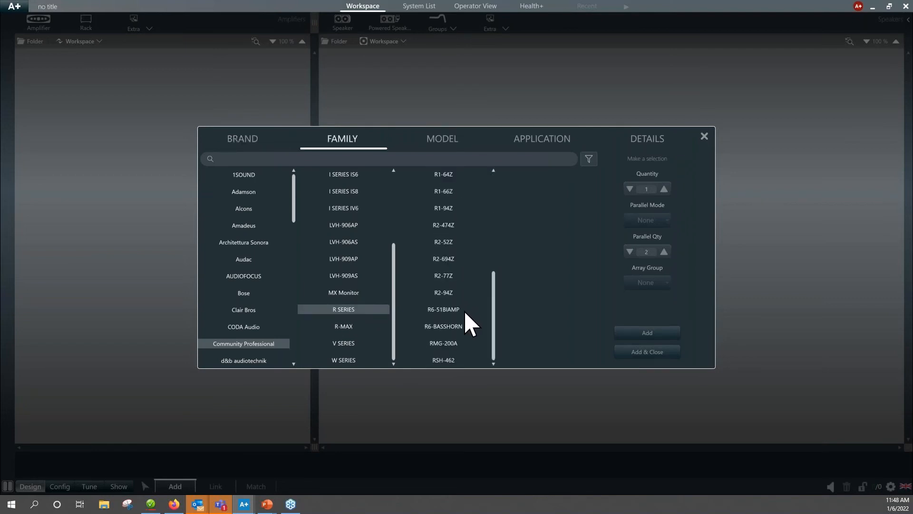
{"action": "left_click", "coordinate": [444, 243]}
{"action": "left_click", "coordinate": [544, 177]}
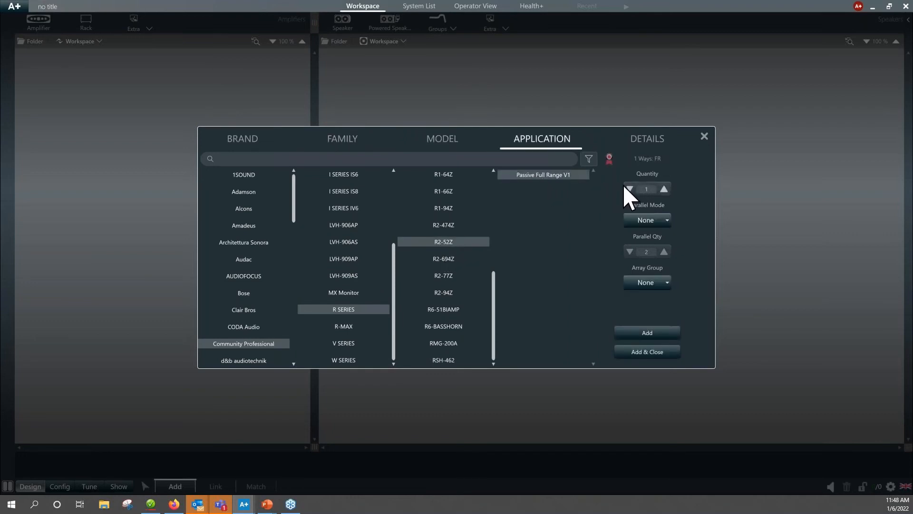
{"action": "left_click", "coordinate": [650, 337]}
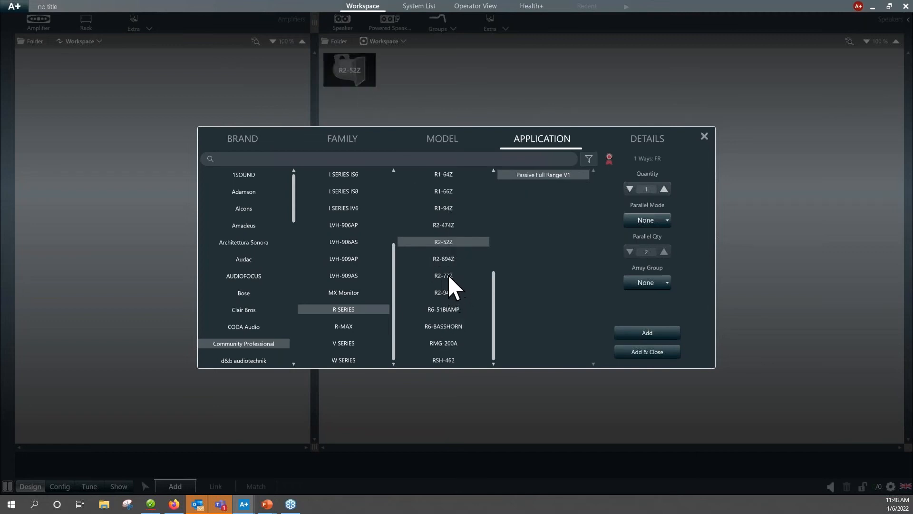
Add two Community Professional R SERIES R2-94Z speakers with the Passive Full Range V1 application and close the speaker selection.
{"action": "left_click", "coordinate": [447, 294]}
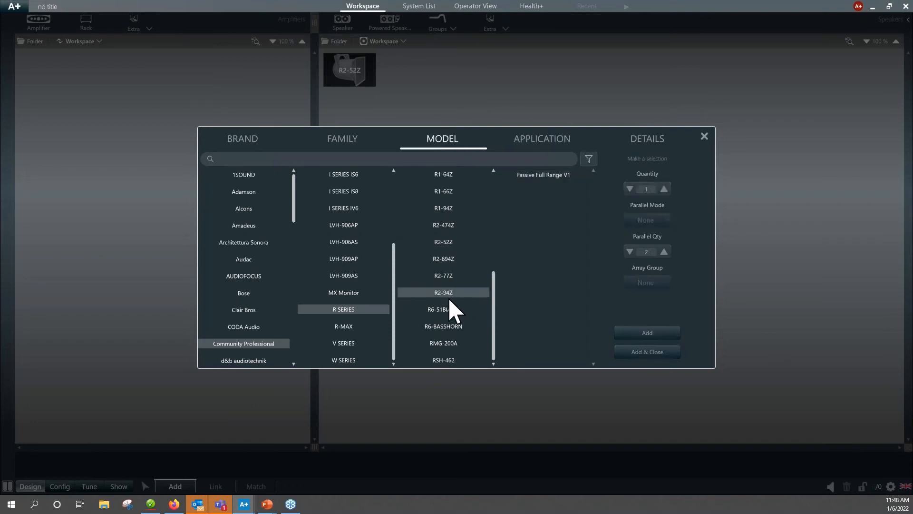
{"action": "left_click", "coordinate": [542, 174]}
{"action": "left_click", "coordinate": [664, 189]}
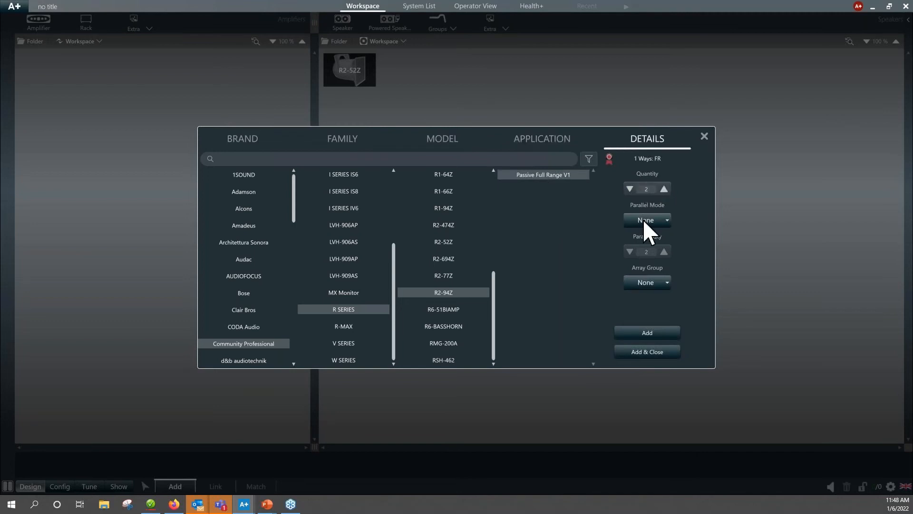
{"action": "left_click", "coordinate": [652, 353]}
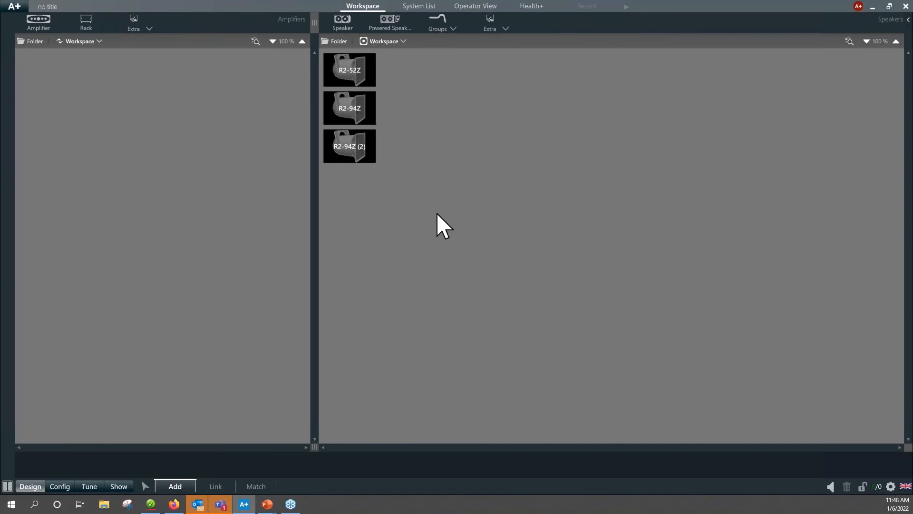
Arrange the three speakers in a horizontal row with the R2-52Z between R2-94Z and R2-94Z (2).
{"action": "scroll", "coordinate": [436, 212], "scroll_direction": "up", "scroll_amount": 5}
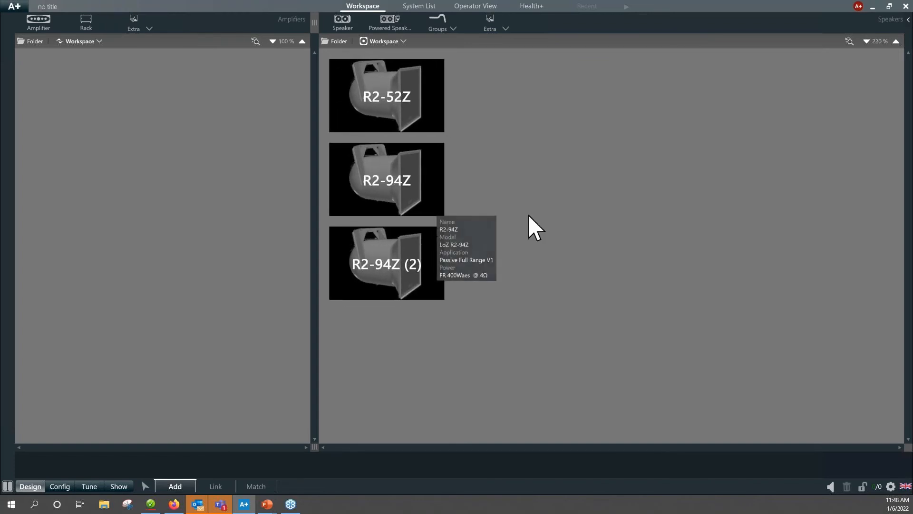
{"action": "left_click", "coordinate": [398, 110]}
{"action": "left_click_drag", "start_coordinate": [399, 110], "coordinate": [589, 147]}
{"action": "left_click_drag", "start_coordinate": [410, 183], "coordinate": [427, 142]}
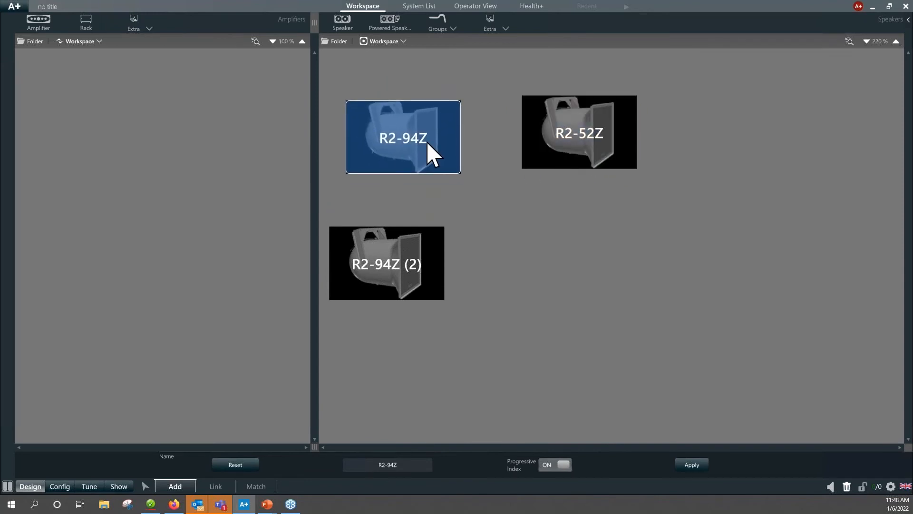
{"action": "left_click_drag", "start_coordinate": [430, 245], "coordinate": [756, 143]}
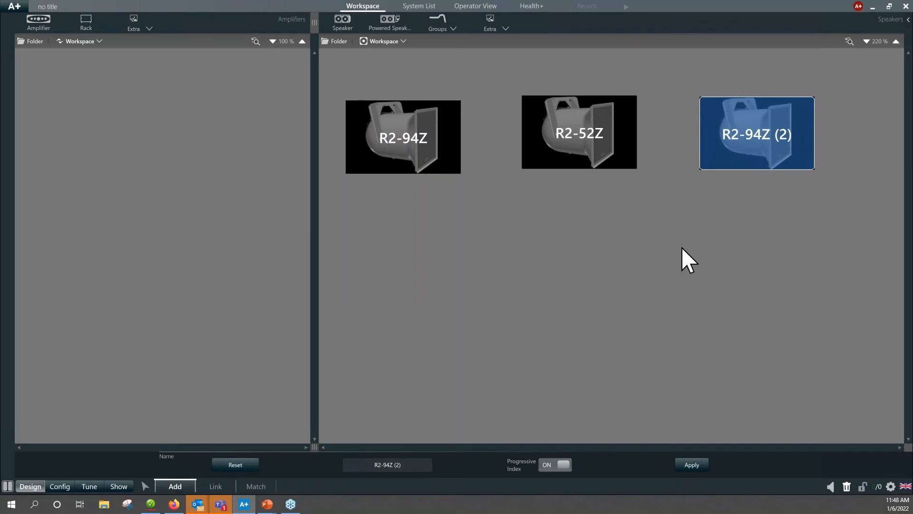
{"action": "left_click", "coordinate": [538, 190]}
{"action": "left_click_drag", "start_coordinate": [433, 147], "coordinate": [438, 141]}
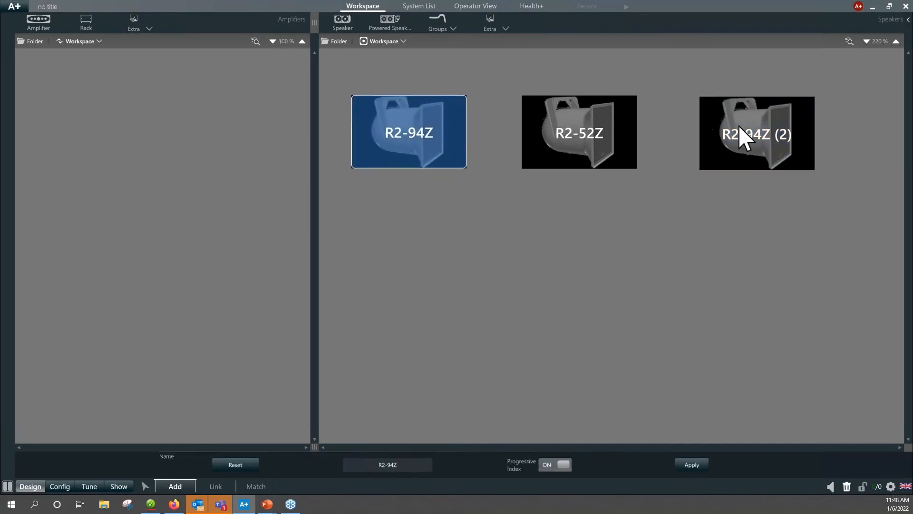
{"action": "left_click", "coordinate": [657, 222]}
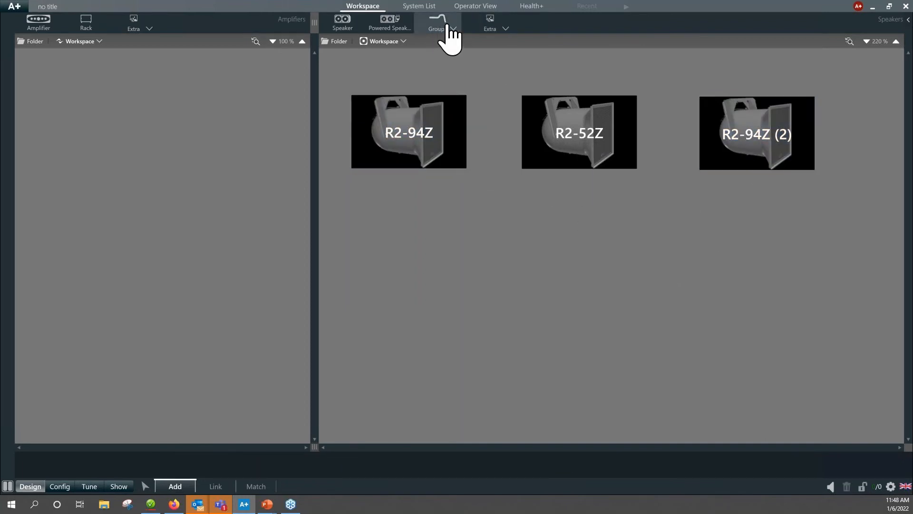
Choose the Community Professional R SERIES R.5-94Z speaker with the Passive Full Range V1 application for adding.
{"action": "left_click", "coordinate": [342, 23]}
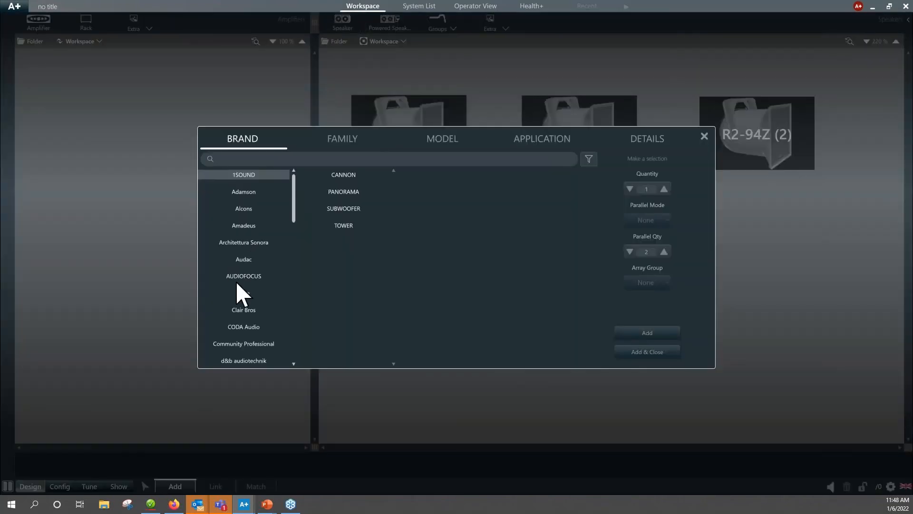
{"action": "left_click", "coordinate": [252, 344]}
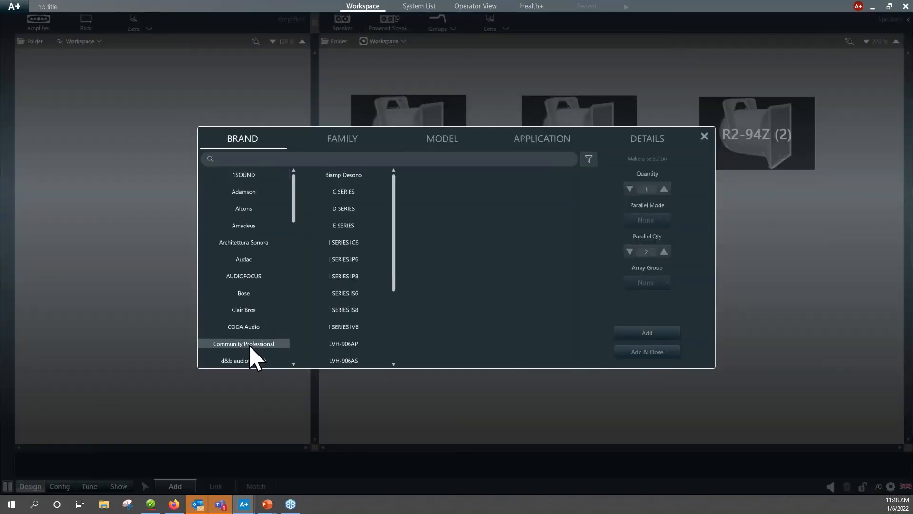
{"action": "scroll", "coordinate": [346, 272], "scroll_direction": "down", "scroll_amount": 5}
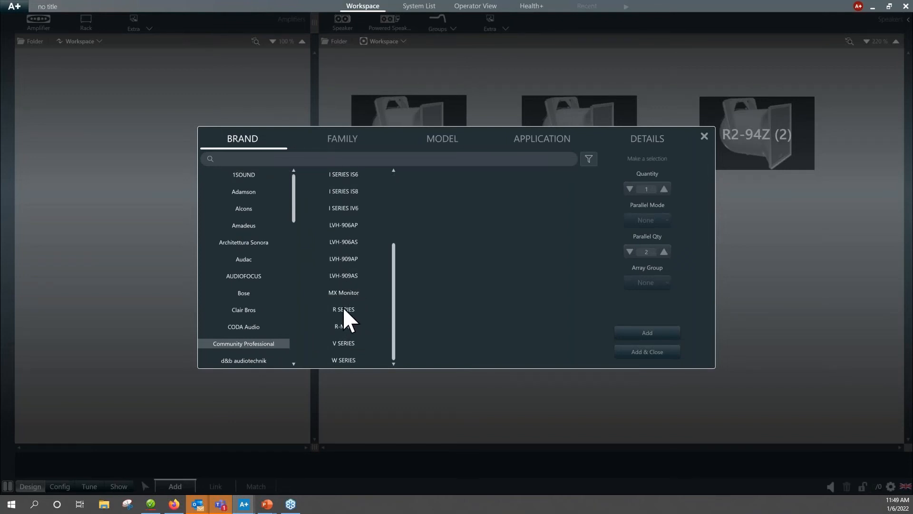
{"action": "left_click", "coordinate": [343, 309]}
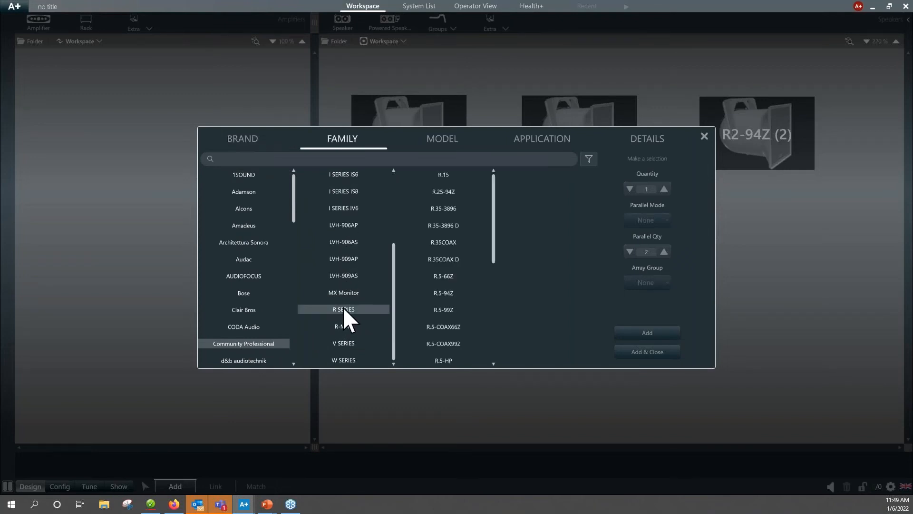
{"action": "left_click", "coordinate": [447, 294]}
{"action": "left_click", "coordinate": [544, 176]}
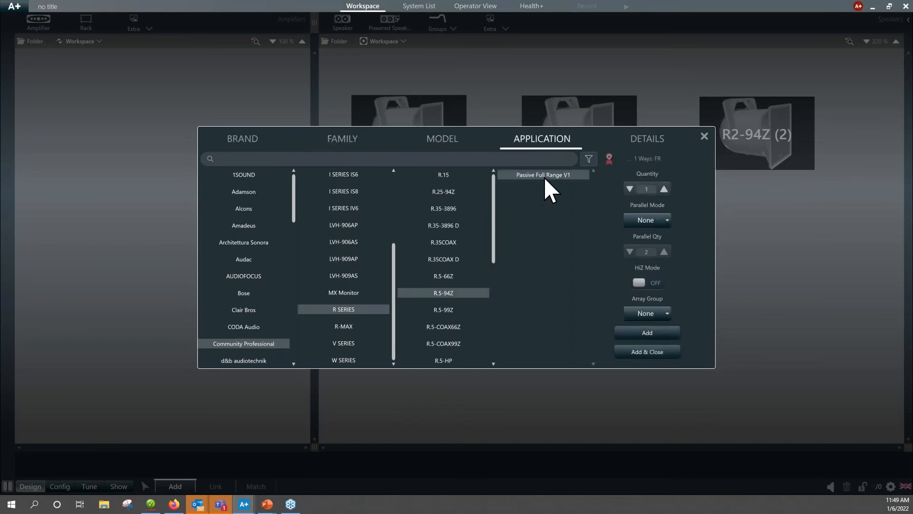
Add four R.5-94Z speakers in Adjacent Horizontal parallel mode, with a parallel quantity of 4 and HiZ Mode on.
{"action": "left_click", "coordinate": [664, 189]}
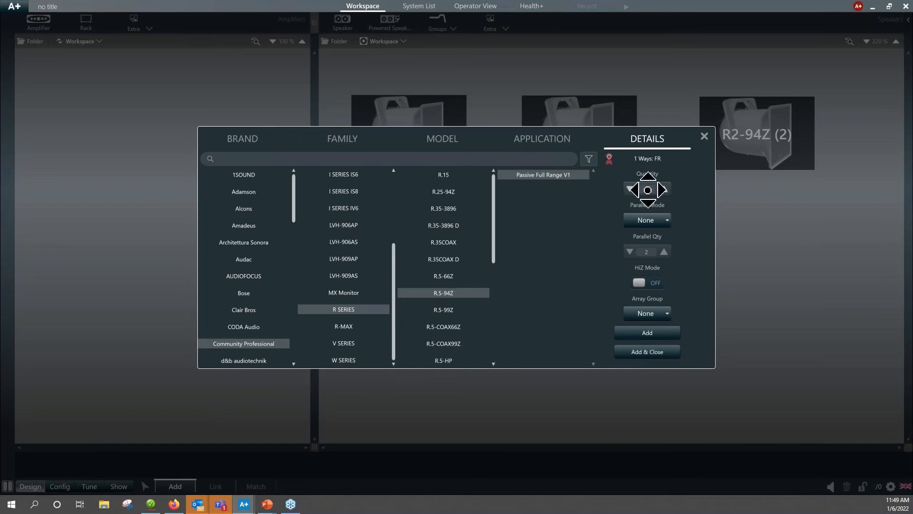
{"action": "left_click", "coordinate": [667, 221]}
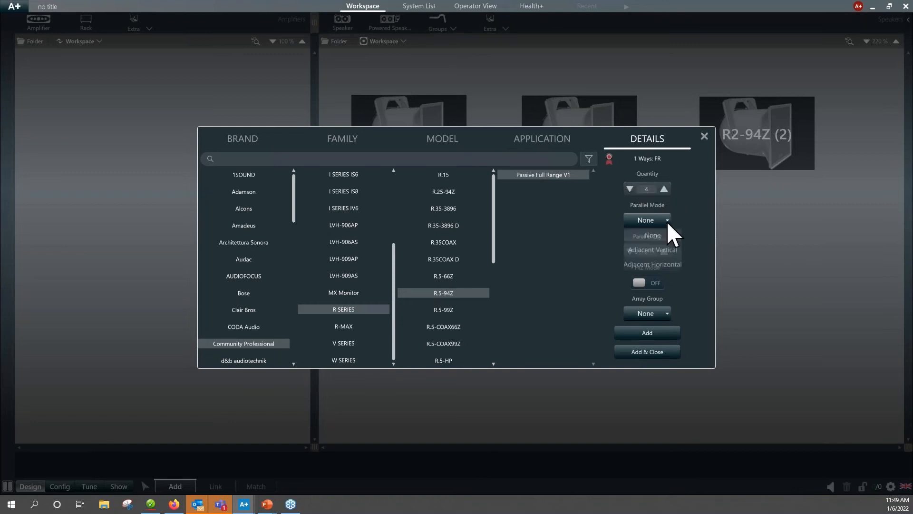
{"action": "left_click", "coordinate": [667, 264]}
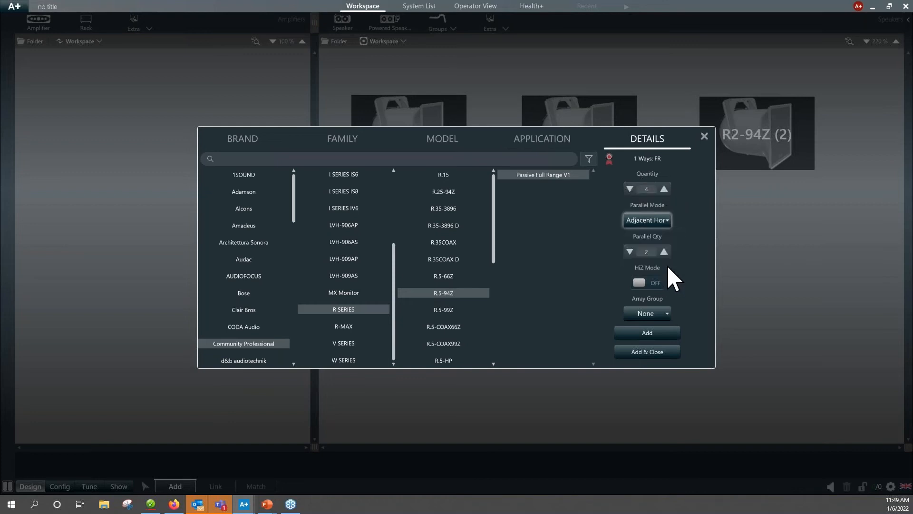
{"action": "left_click", "coordinate": [664, 252]}
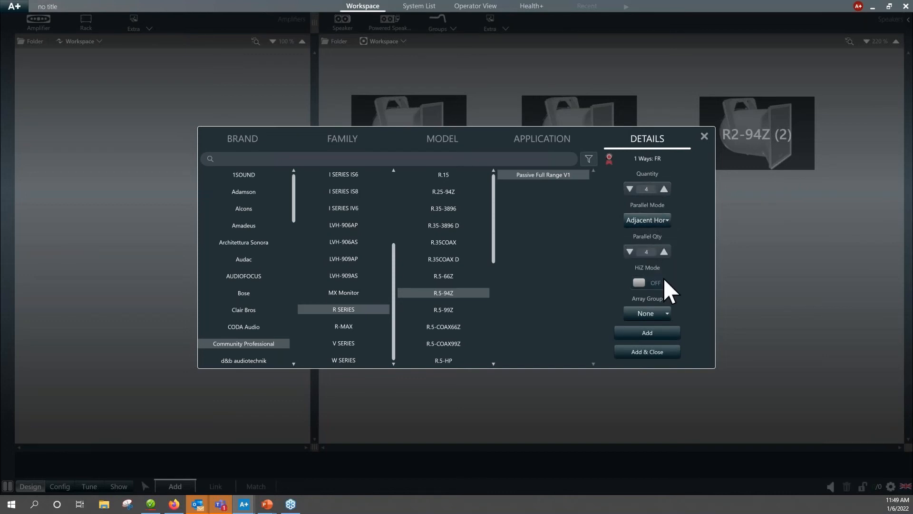
{"action": "left_click", "coordinate": [638, 284]}
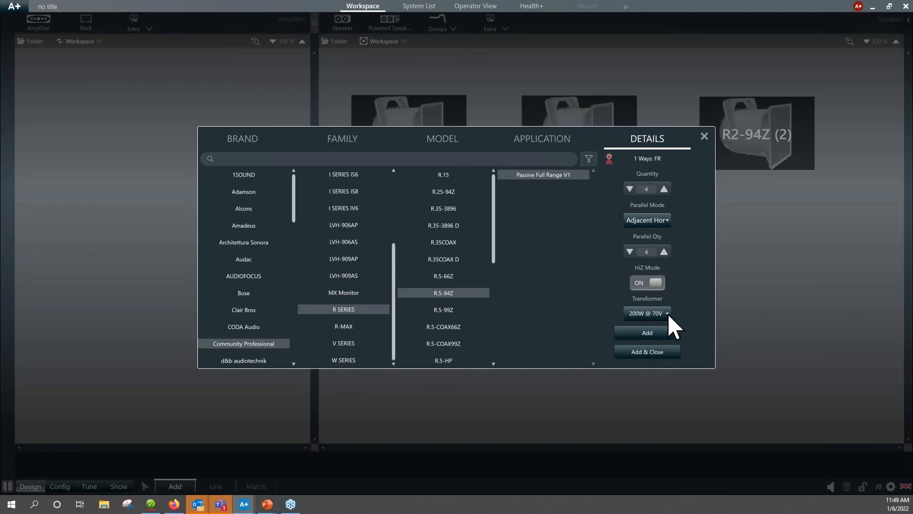
{"action": "left_click", "coordinate": [653, 352]}
Place the parallel R.5-94Z speaker group centred below the row of R2 speakers and inspect its line details.
{"action": "left_click", "coordinate": [529, 265]}
{"action": "left_click_drag", "start_coordinate": [529, 264], "coordinate": [589, 236]}
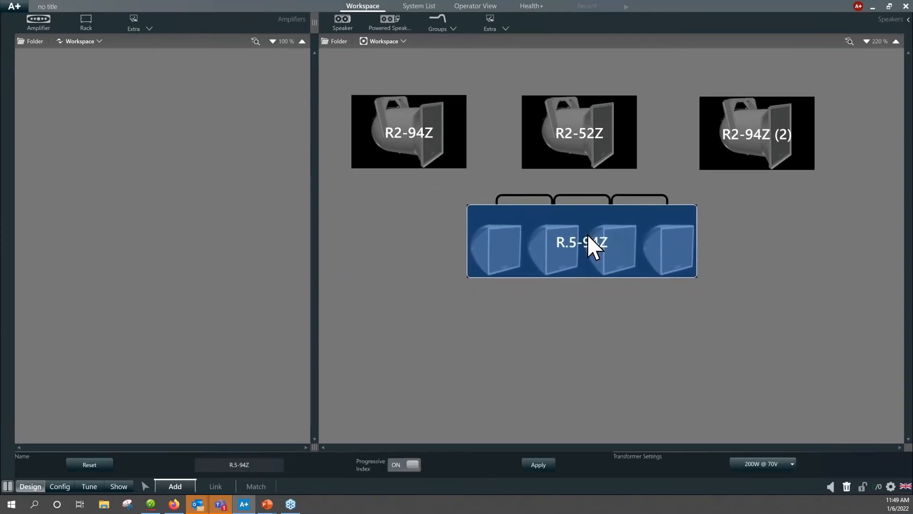
{"action": "mouse_move", "coordinate": [588, 269]}
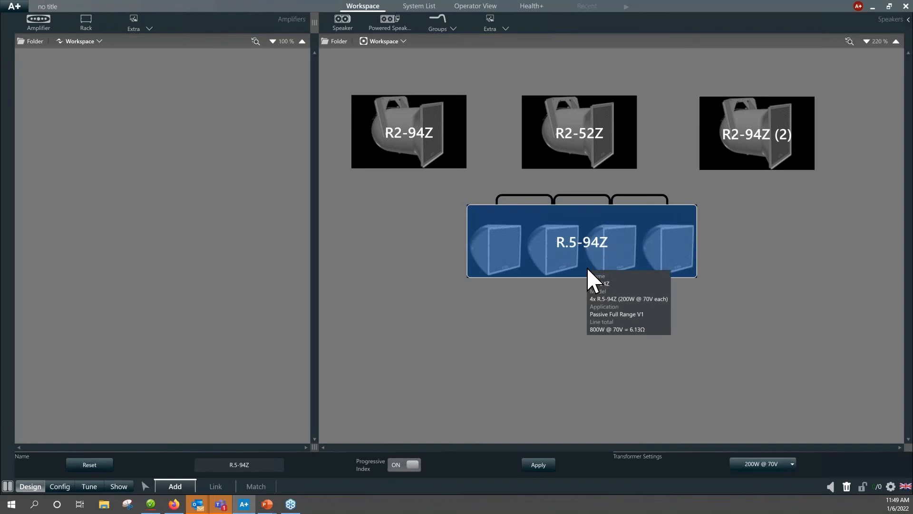
{"action": "left_click", "coordinate": [569, 355]}
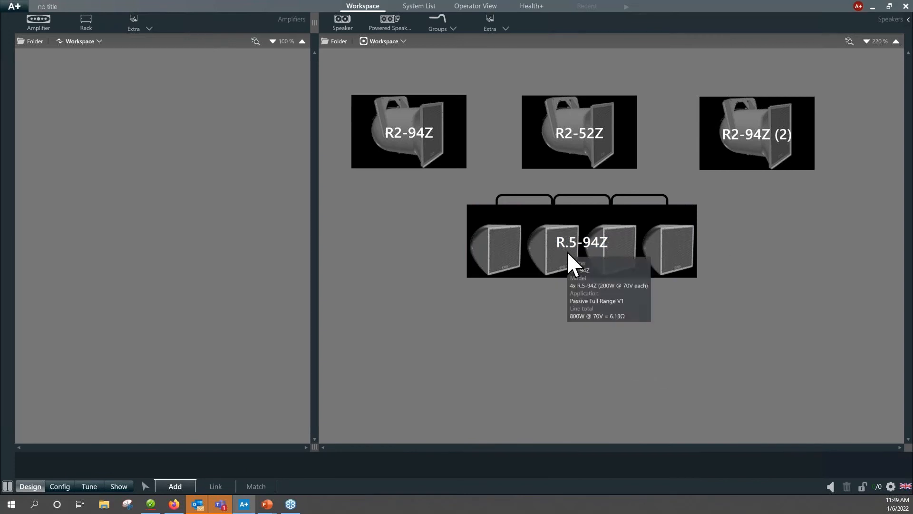
Set the transformers of all four R.5-94Z speakers to 100W @ 70V and check the group's line details.
{"action": "left_click", "coordinate": [567, 251]}
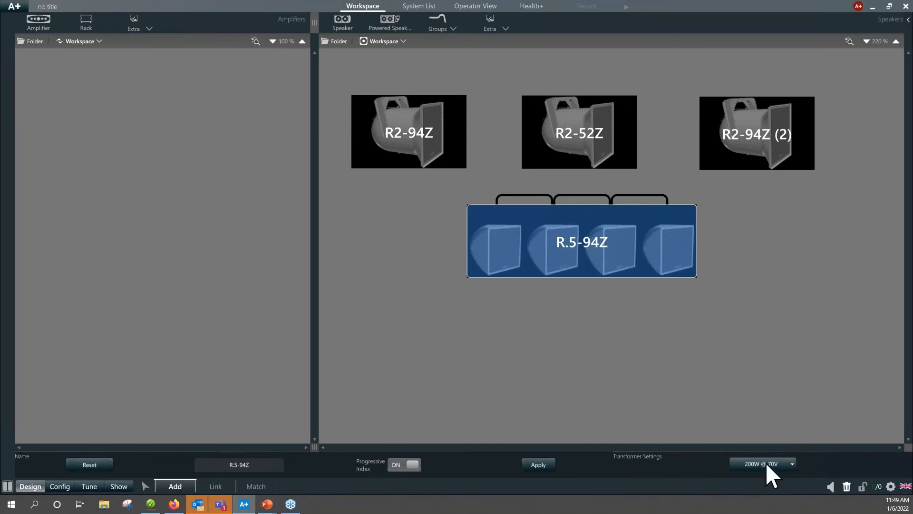
{"action": "left_click", "coordinate": [792, 462]}
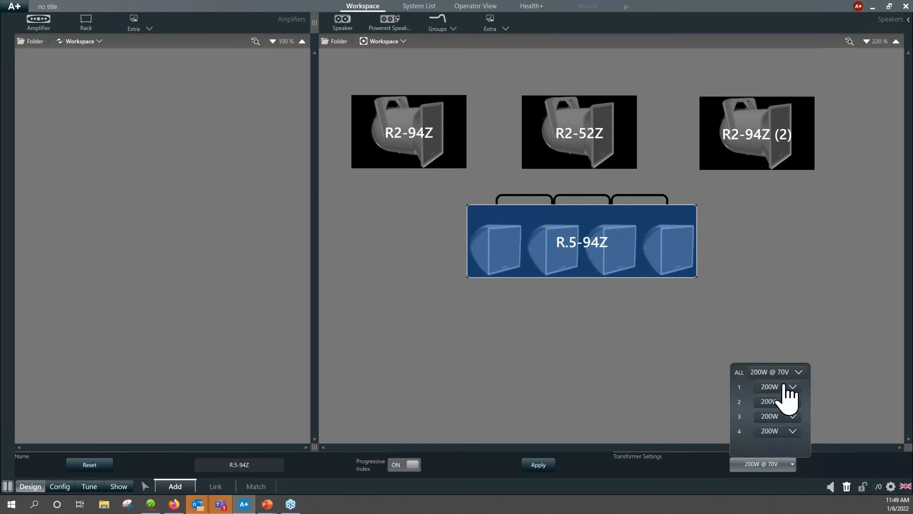
{"action": "left_click", "coordinate": [798, 373]}
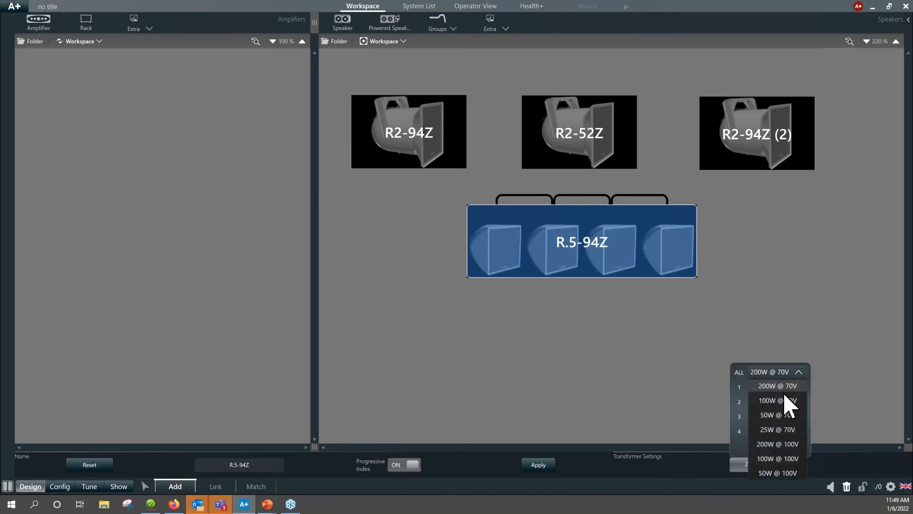
{"action": "left_click", "coordinate": [788, 402]}
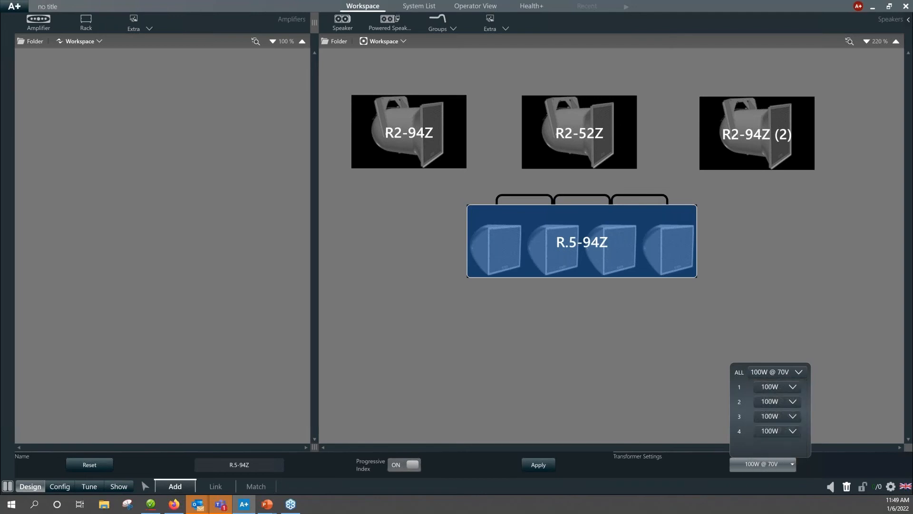
{"action": "mouse_move", "coordinate": [612, 252]}
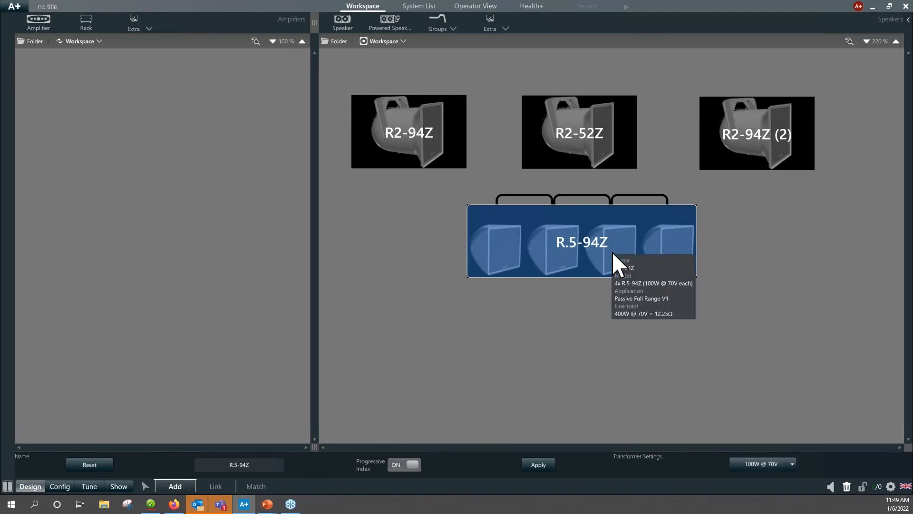
{"action": "left_click", "coordinate": [619, 328]}
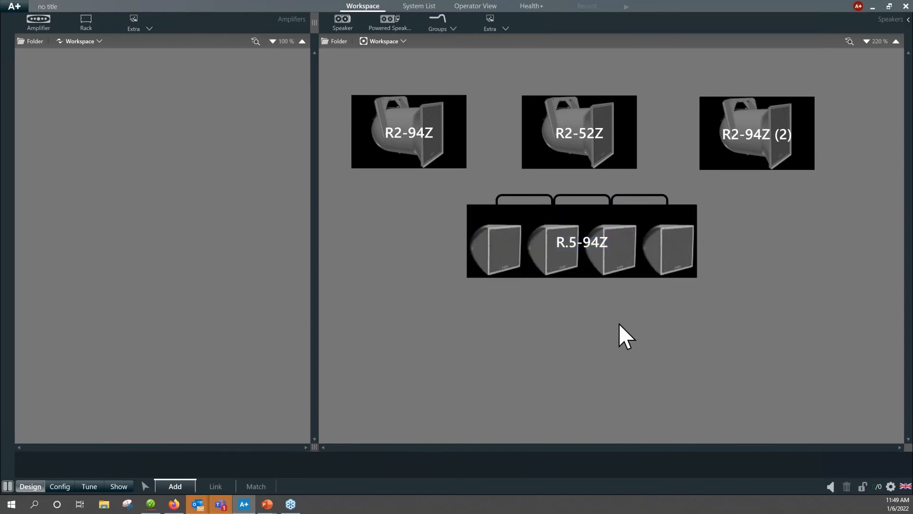
Set the transformer taps of speakers 2 and 3 in the R.5-94Z group to 200W and review the tap settings.
{"action": "left_click", "coordinate": [603, 257]}
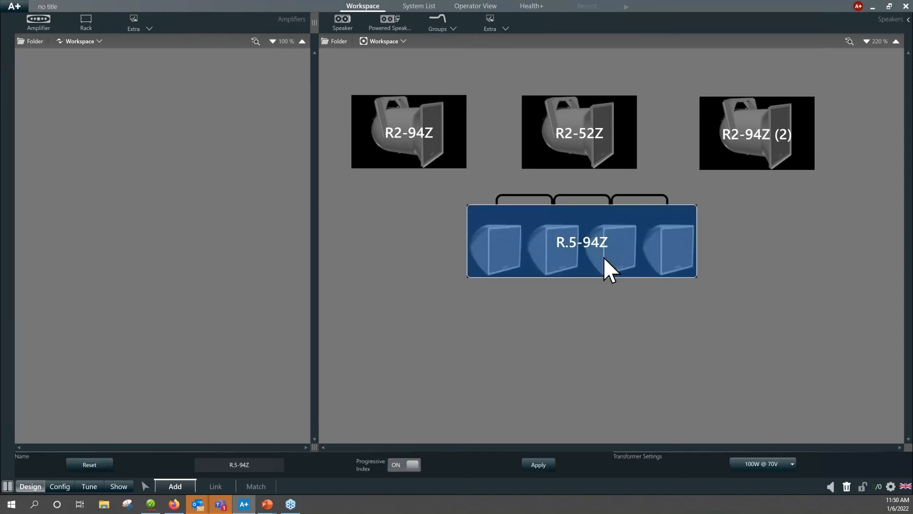
{"action": "left_click", "coordinate": [791, 464]}
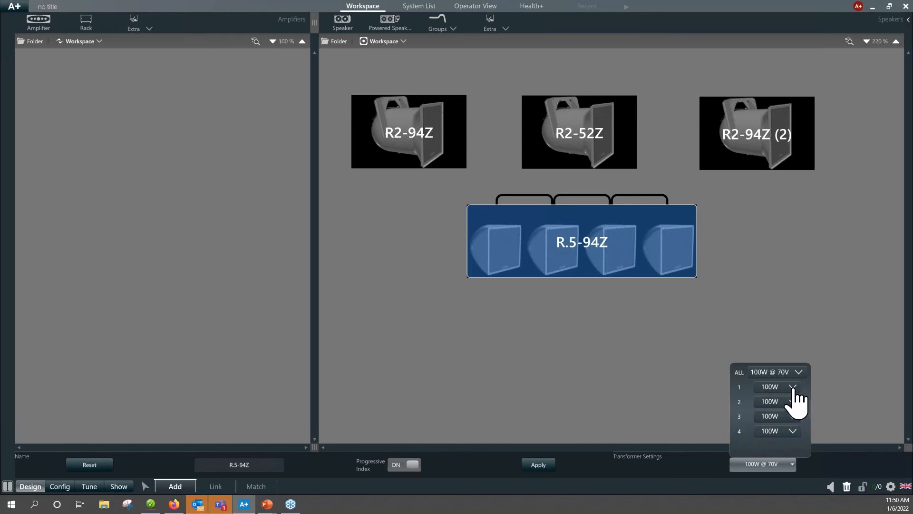
{"action": "left_click", "coordinate": [792, 401]}
{"action": "left_click", "coordinate": [785, 413]}
{"action": "left_click", "coordinate": [793, 416]}
{"action": "left_click", "coordinate": [775, 454]}
{"action": "mouse_move", "coordinate": [586, 257]}
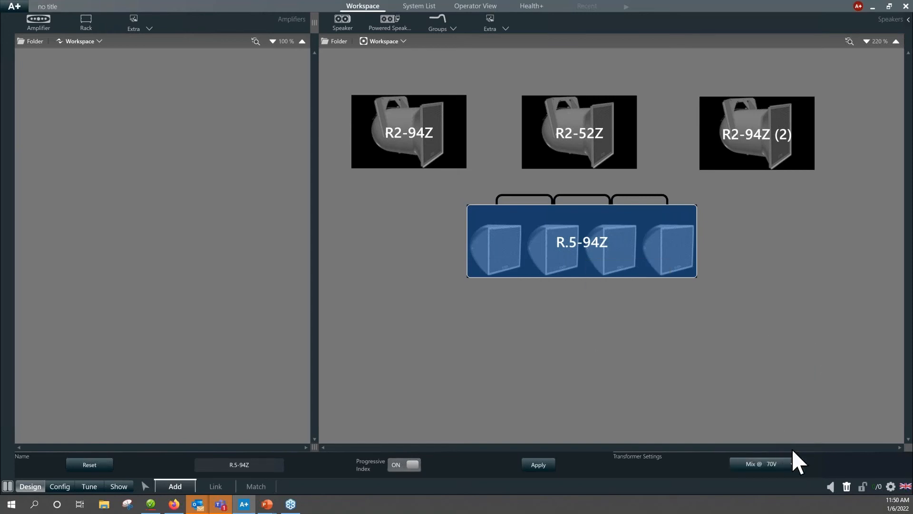
{"action": "left_click", "coordinate": [793, 463]}
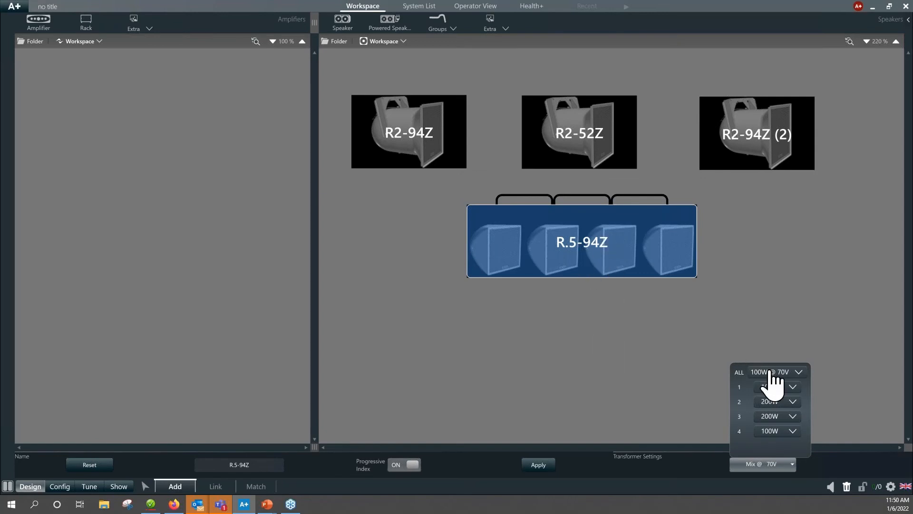
{"action": "left_click", "coordinate": [754, 320]}
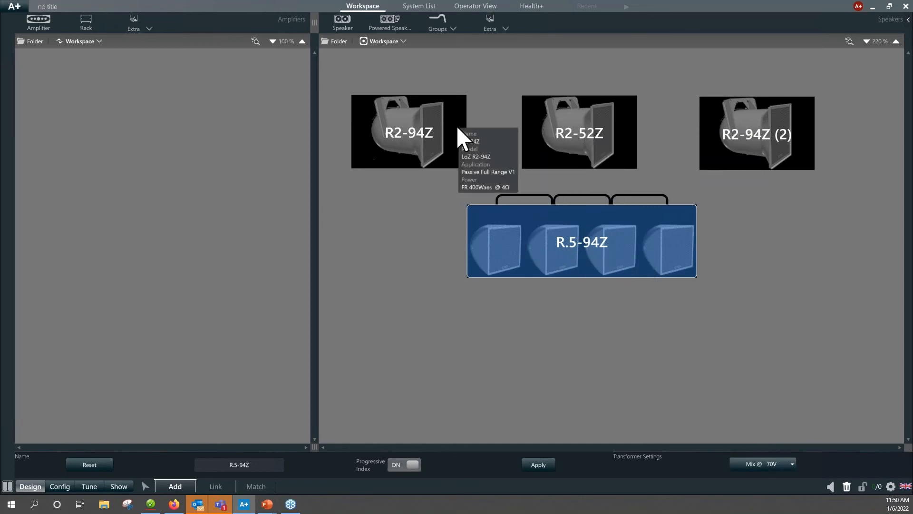
{"action": "left_click", "coordinate": [588, 328]}
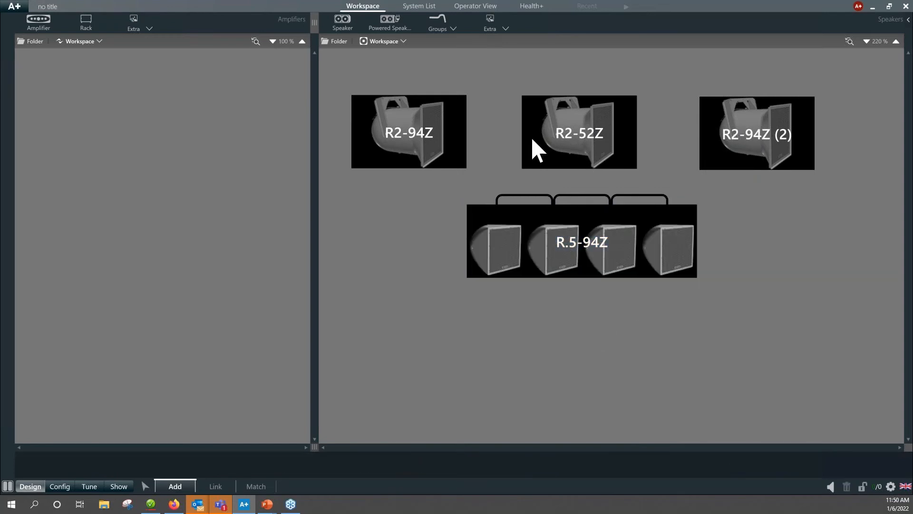
Add one unracked Community Professional ALC-1604D amplifier from the ALC family to the workspace.
{"action": "left_click", "coordinate": [37, 29]}
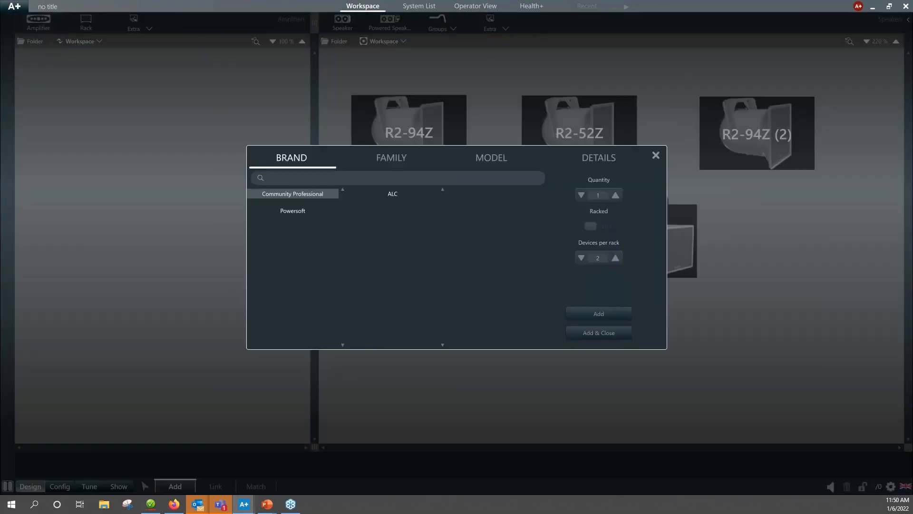
{"action": "left_click", "coordinate": [391, 195]}
{"action": "left_click", "coordinate": [500, 196]}
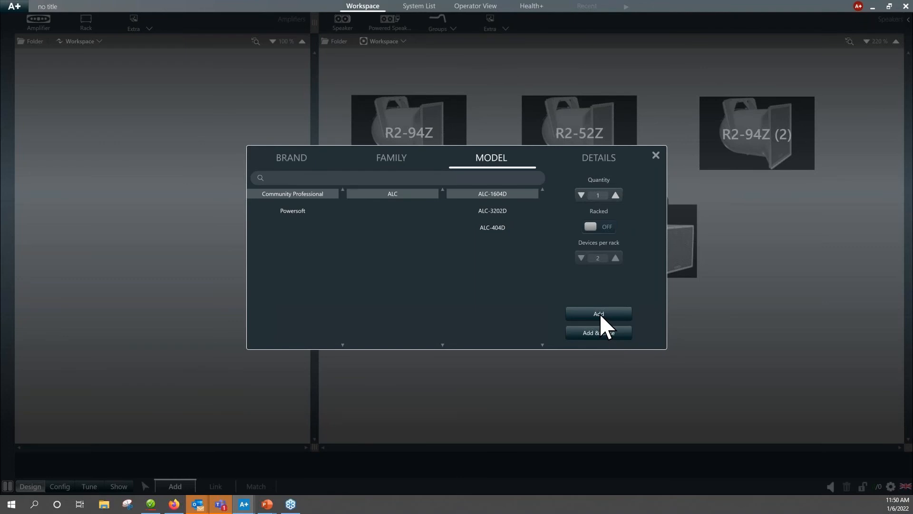
{"action": "left_click", "coordinate": [597, 335]}
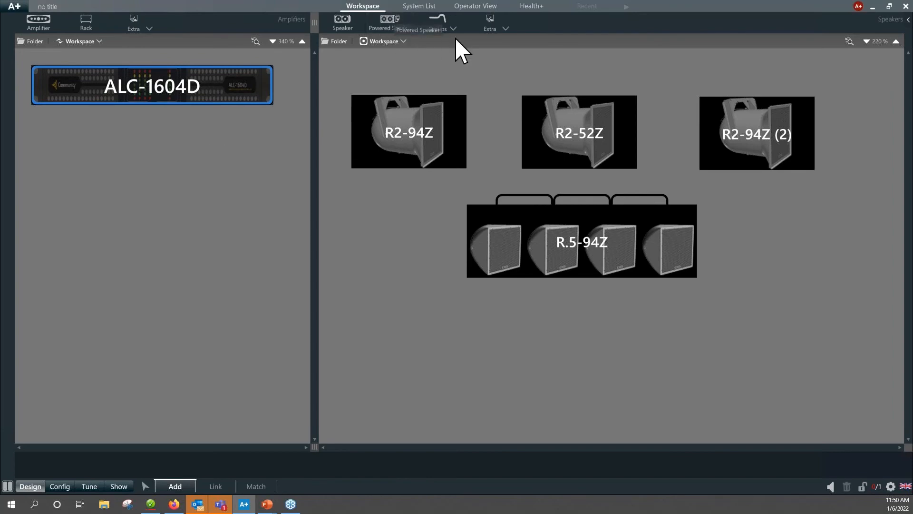
Link R2-94Z, R2-52Z, R2-94Z (2) and the R.5-94Z group to amplifier channels 1 to 4 in order, and check the assignments.
{"action": "left_click", "coordinate": [217, 486]}
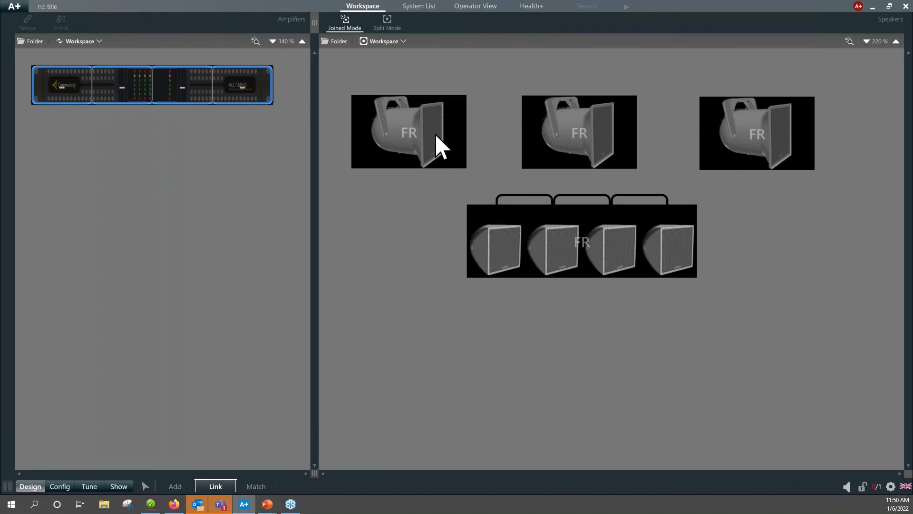
{"action": "left_click", "coordinate": [397, 146]}
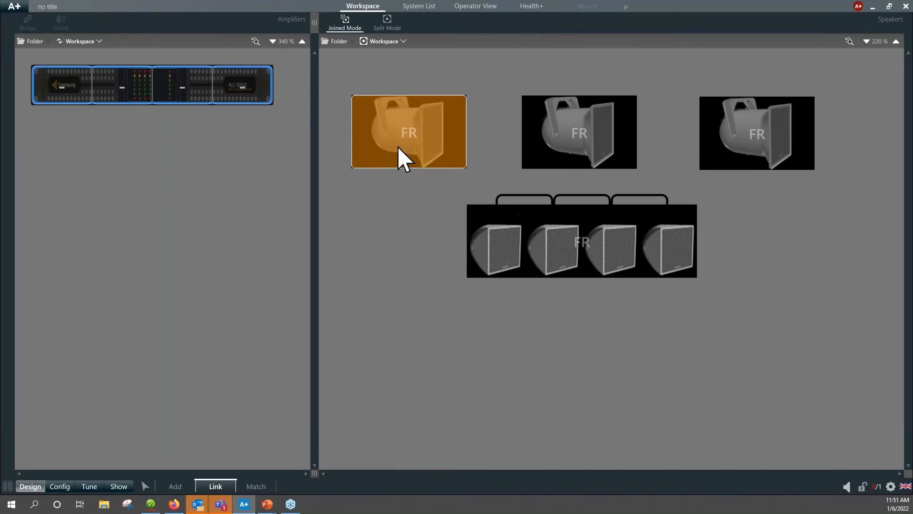
{"action": "left_click", "coordinate": [70, 86]}
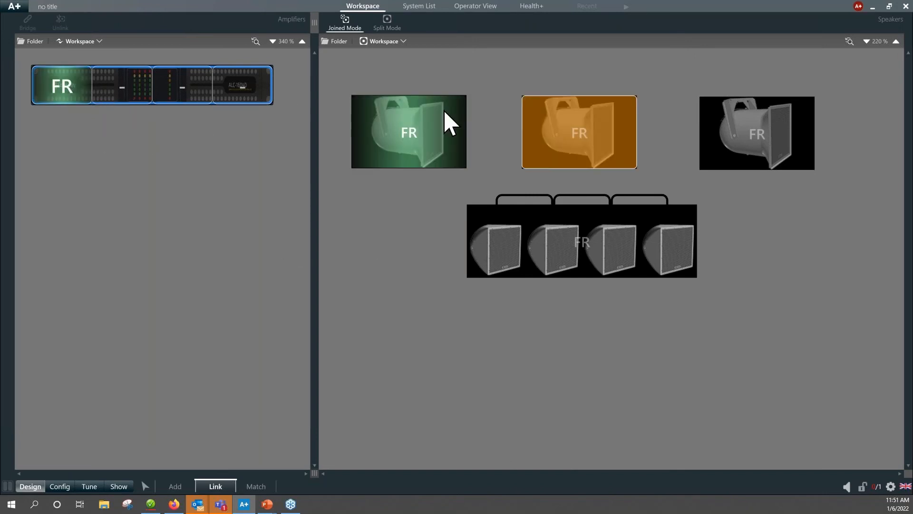
{"action": "left_click", "coordinate": [117, 89]}
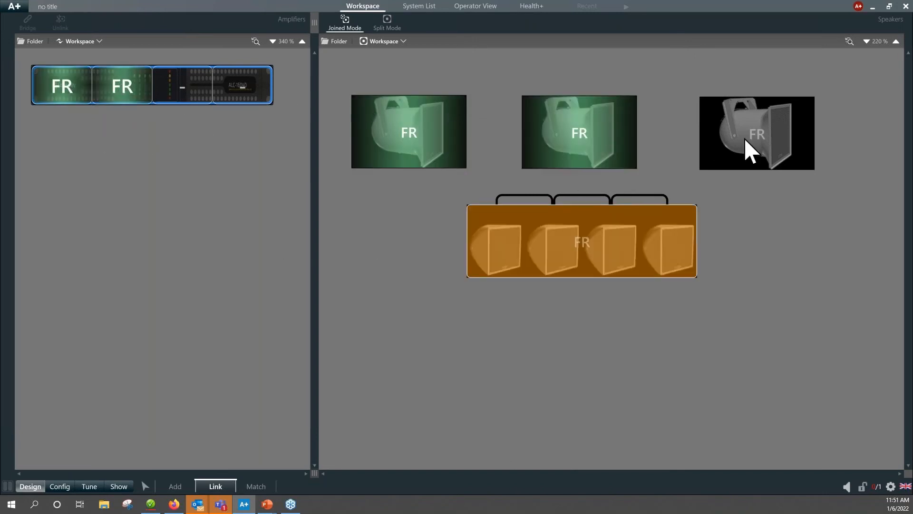
{"action": "left_click", "coordinate": [781, 136]}
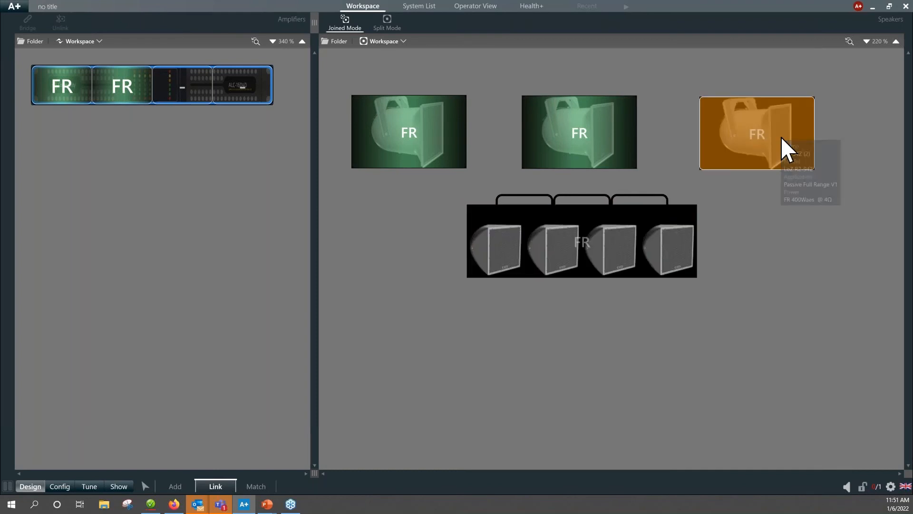
{"action": "left_click", "coordinate": [184, 99]}
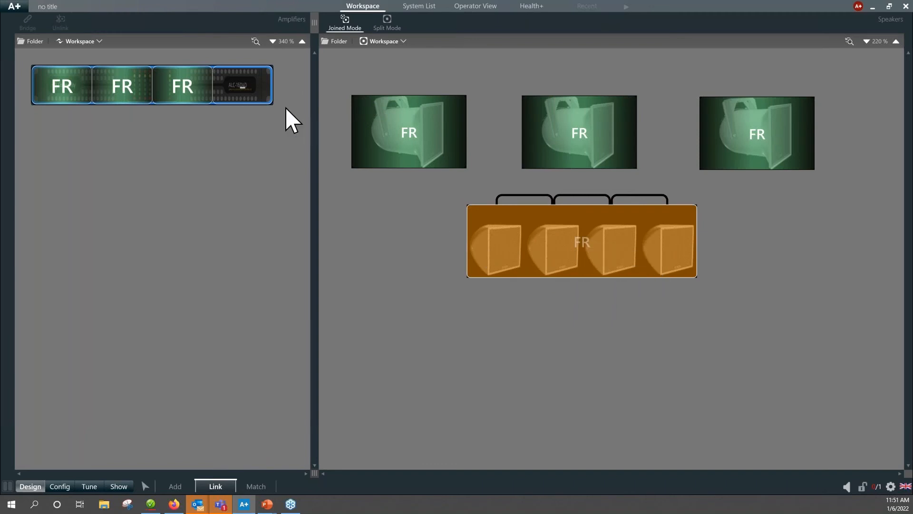
{"action": "left_click", "coordinate": [258, 100]}
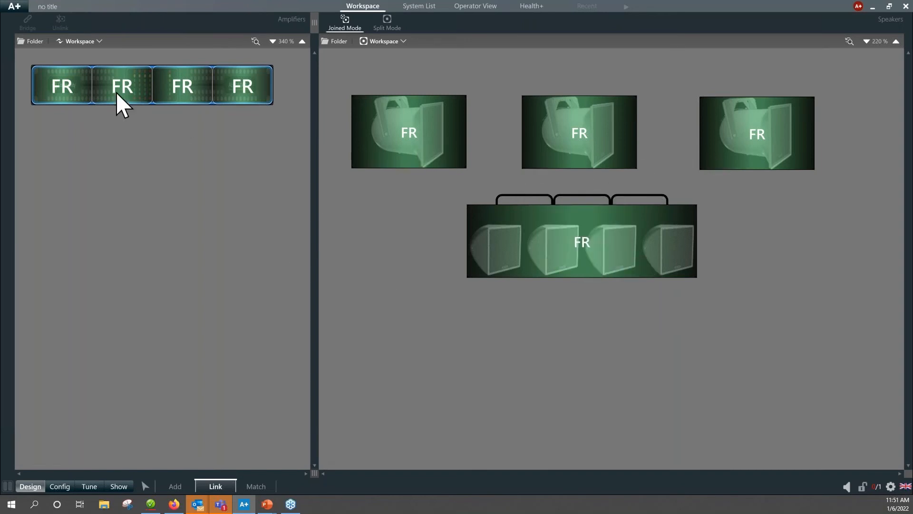
{"action": "mouse_move", "coordinate": [393, 142]}
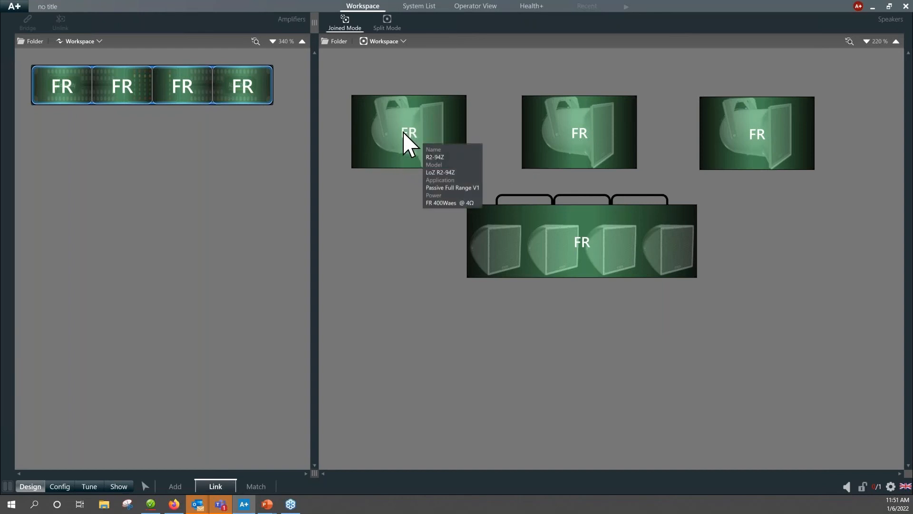
{"action": "mouse_move", "coordinate": [560, 136]}
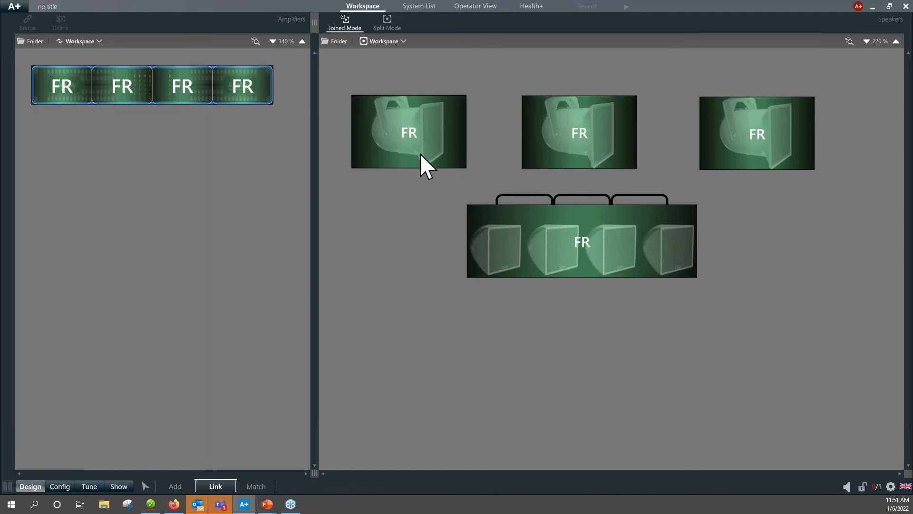
{"action": "left_click", "coordinate": [596, 137]}
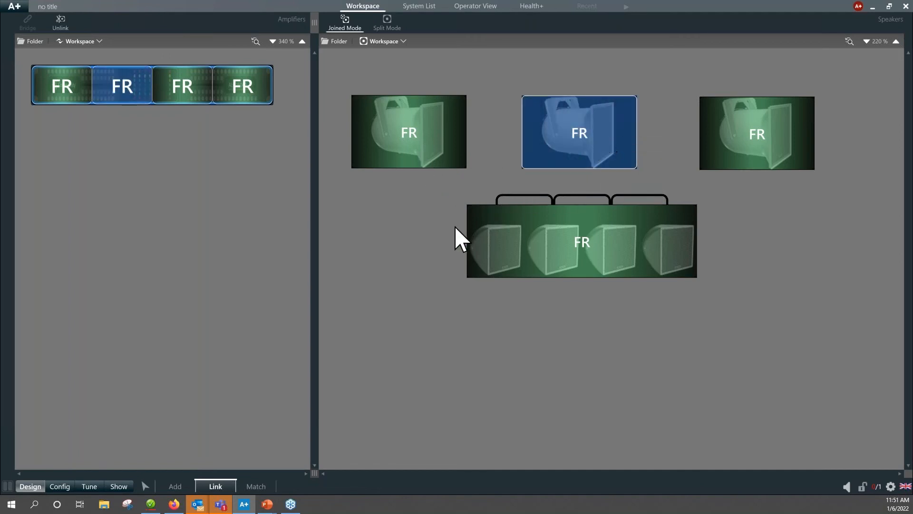
{"action": "left_click", "coordinate": [418, 236]}
Discover the amplifiers on the network and match the workspace amplifier to the discovered ALC-1604D.
{"action": "left_click", "coordinate": [253, 487]}
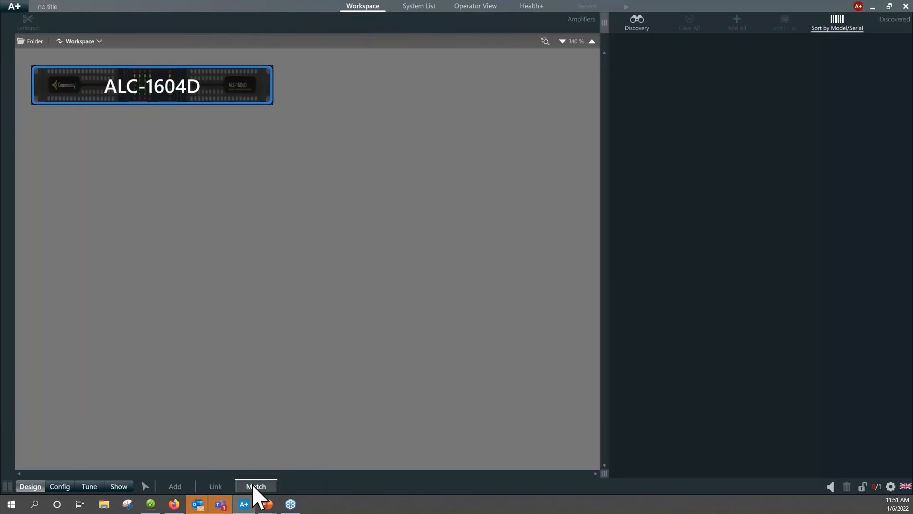
{"action": "left_click", "coordinate": [637, 26]}
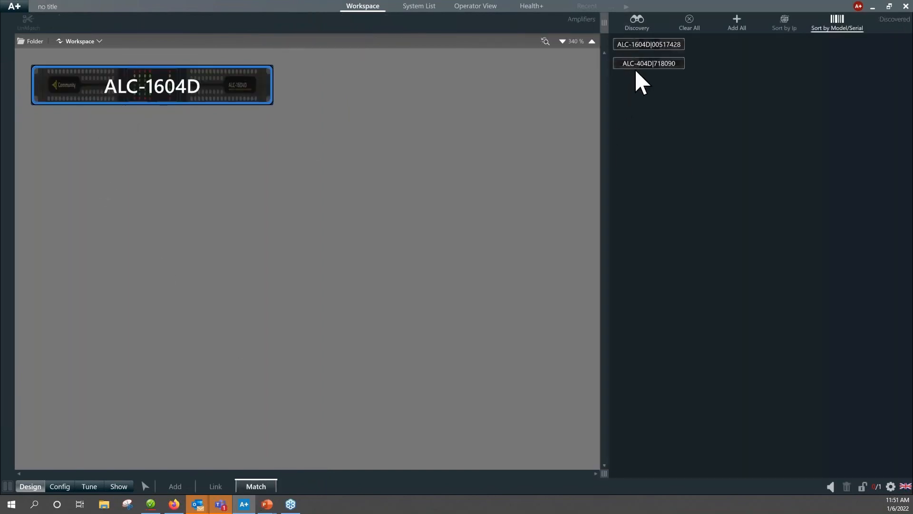
{"action": "left_click", "coordinate": [637, 66]}
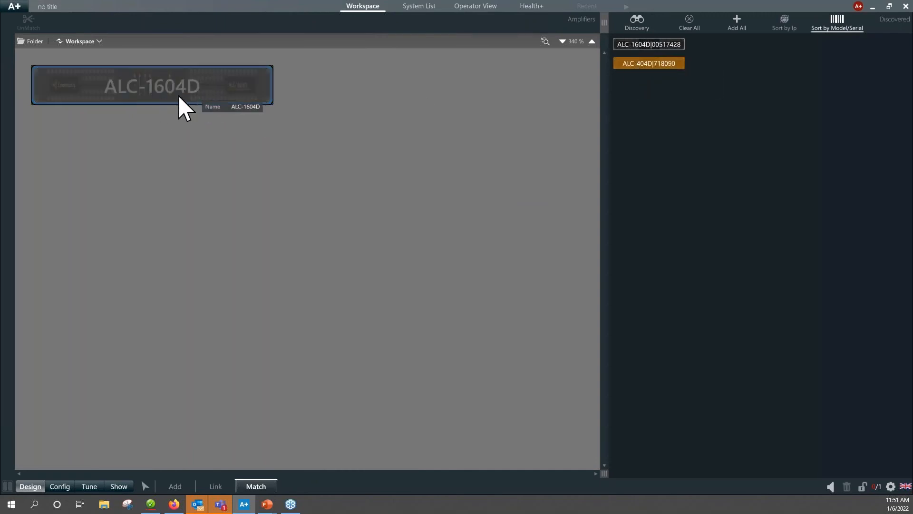
{"action": "left_click", "coordinate": [647, 45]}
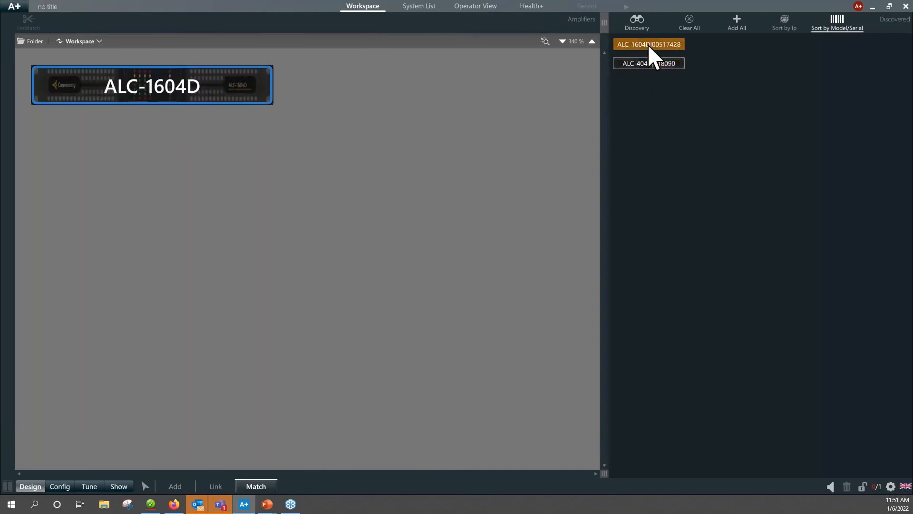
{"action": "left_click", "coordinate": [201, 90]}
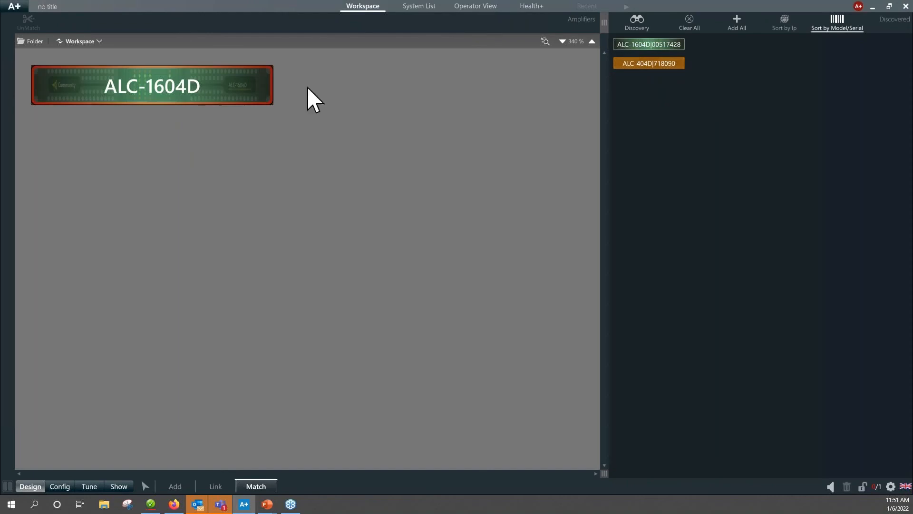
Turn synchronization on and send the project settings to the out-of-sync ALC-1604D.
{"action": "left_click", "coordinate": [858, 7]}
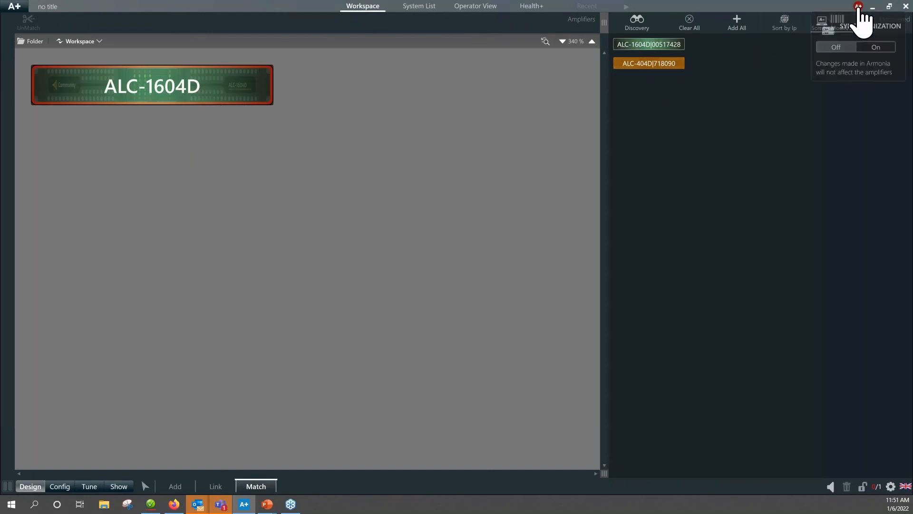
{"action": "left_click", "coordinate": [877, 48]}
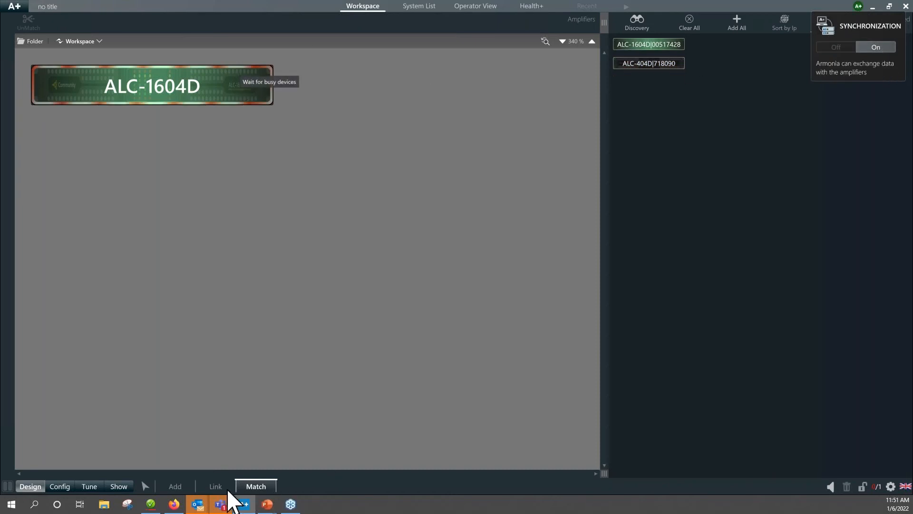
{"action": "left_click", "coordinate": [145, 486]}
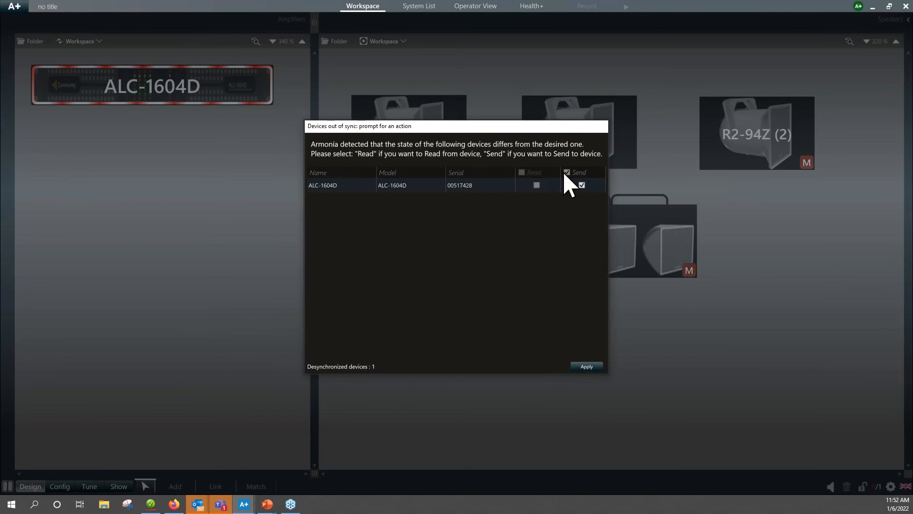
{"action": "left_click", "coordinate": [586, 367]}
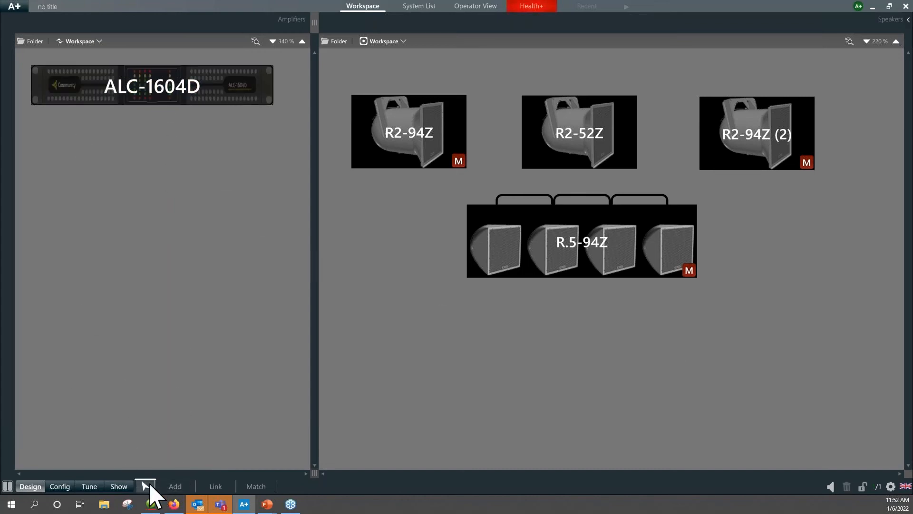
Mute output channel B in the ALC-1604D's detail view and return to the workspace.
{"action": "double_click", "coordinate": [157, 90]}
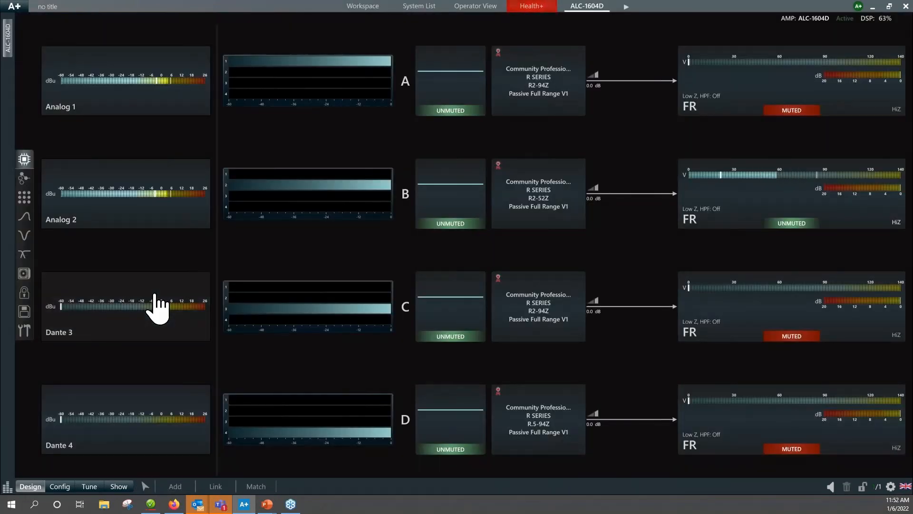
{"action": "left_click", "coordinate": [784, 226]}
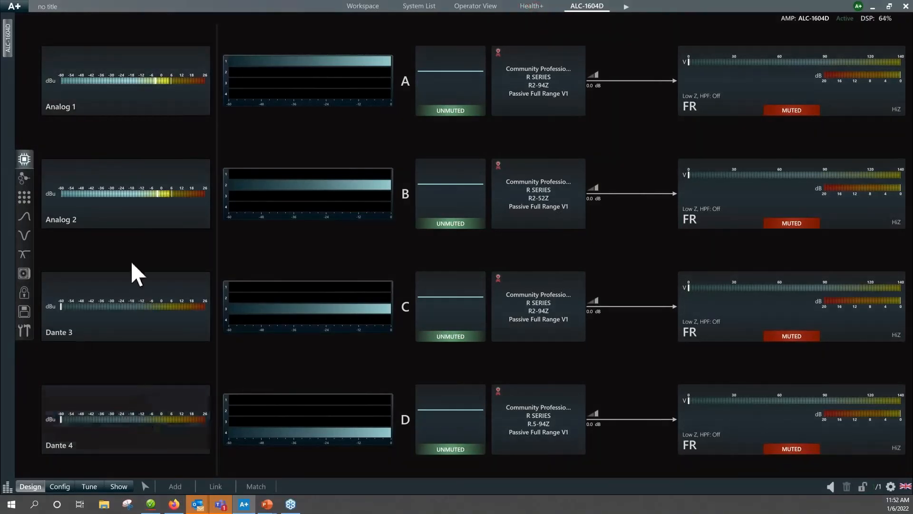
{"action": "left_click", "coordinate": [145, 487]}
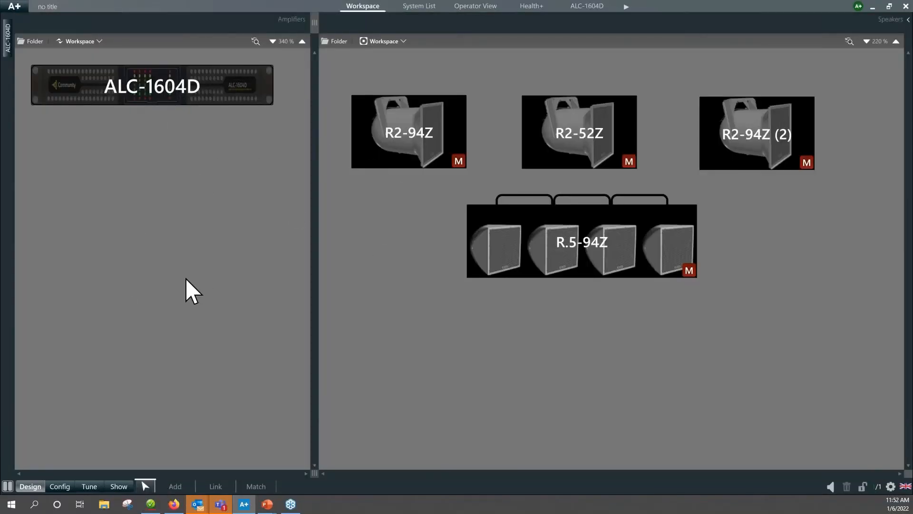
Review the input source priorities and backup strategy of amplifier channels 1 to 4 in the Config input settings.
{"action": "mouse_move", "coordinate": [146, 89]}
{"action": "left_click", "coordinate": [64, 485]}
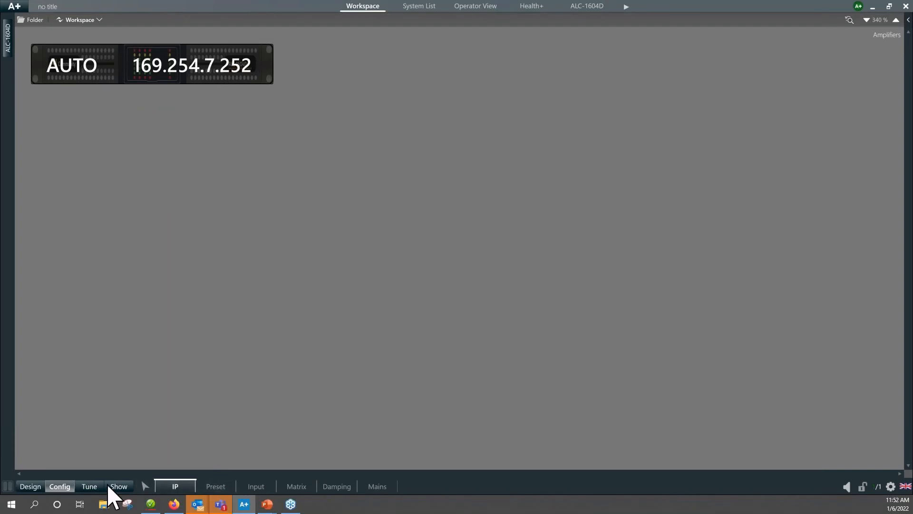
{"action": "left_click", "coordinate": [265, 487]}
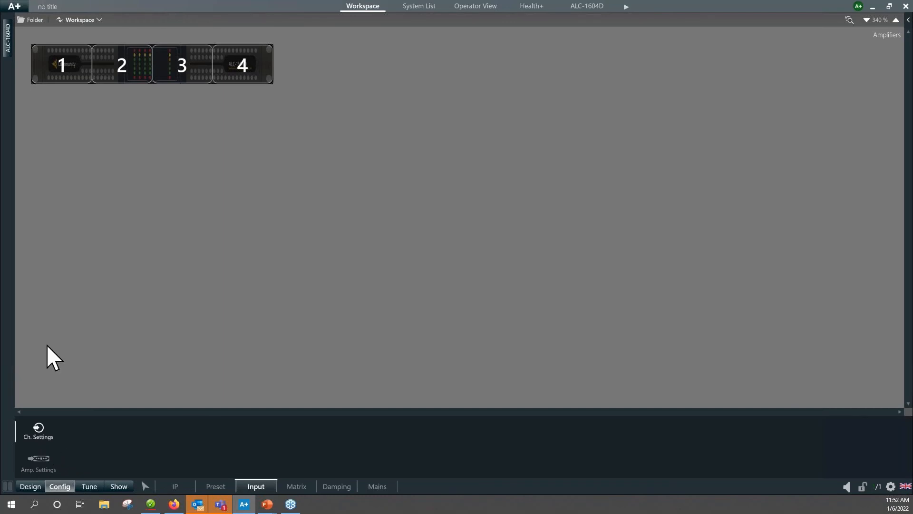
{"action": "left_click", "coordinate": [60, 81]}
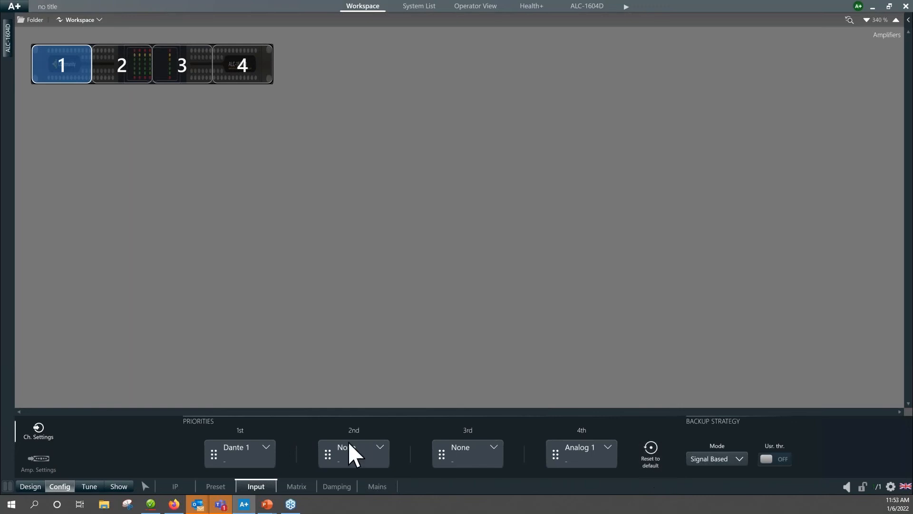
{"action": "left_click", "coordinate": [121, 78]}
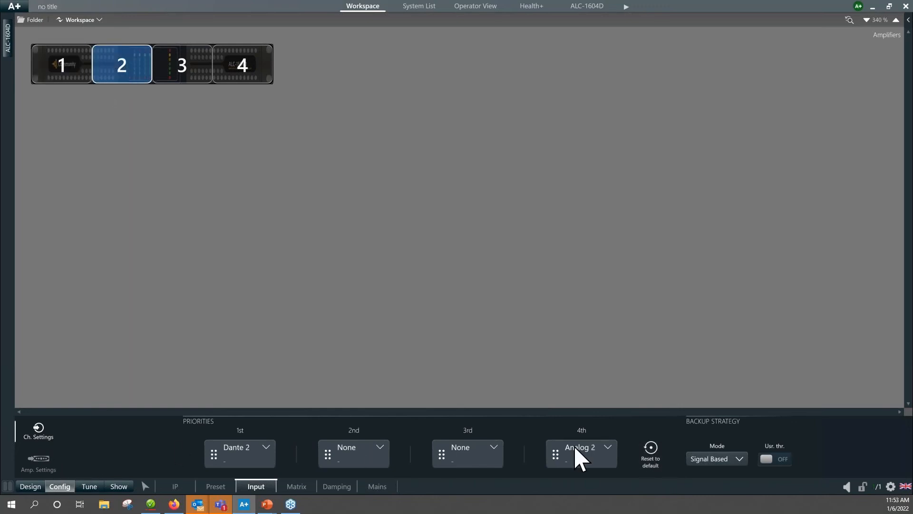
{"action": "left_click", "coordinate": [192, 76]}
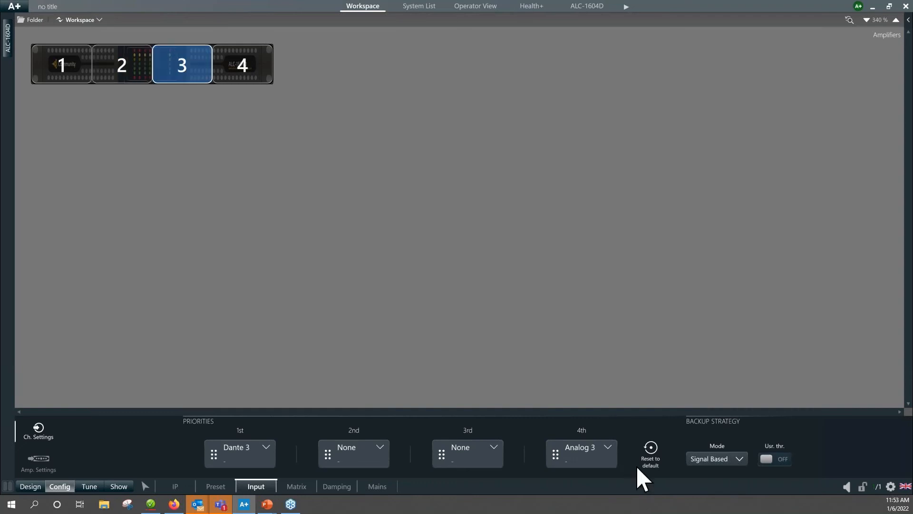
{"action": "left_click", "coordinate": [258, 79]}
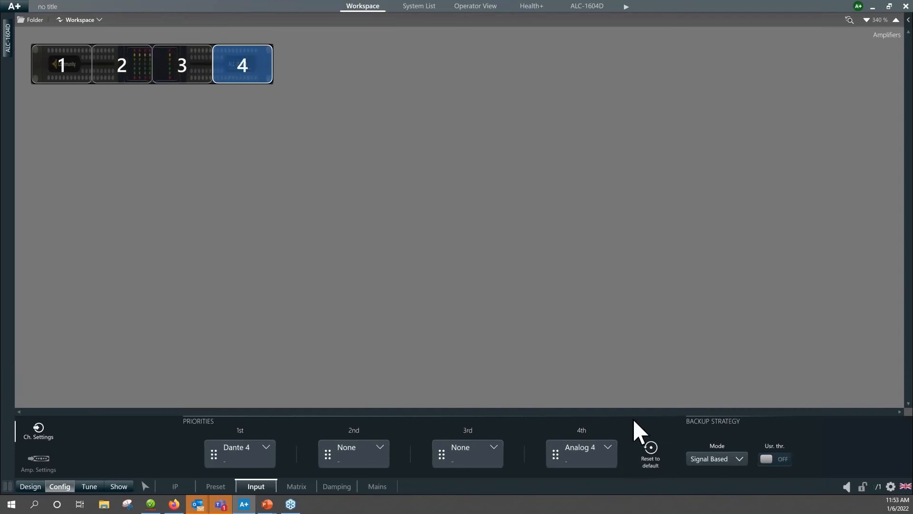
Examine the ALC-1604D's signal flow and the source selection priorities of input 1 in its detail view.
{"action": "left_click", "coordinate": [33, 487]}
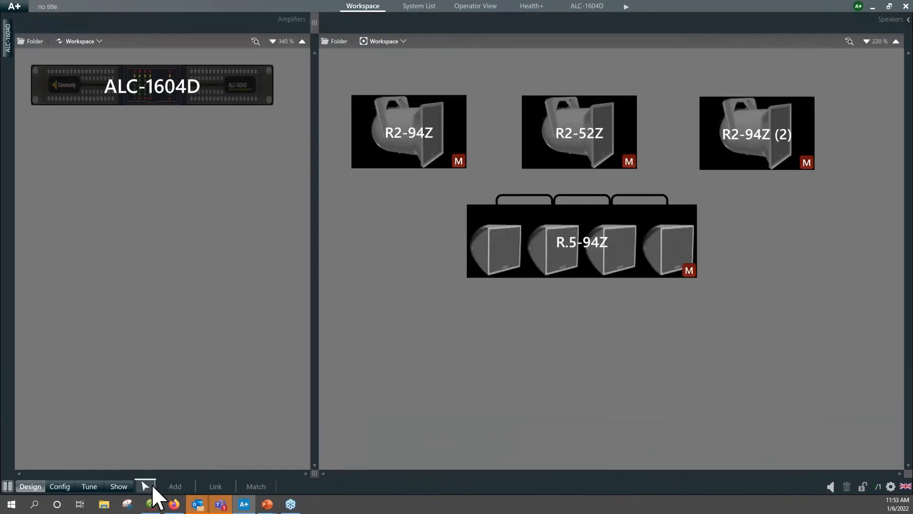
{"action": "double_click", "coordinate": [155, 95]}
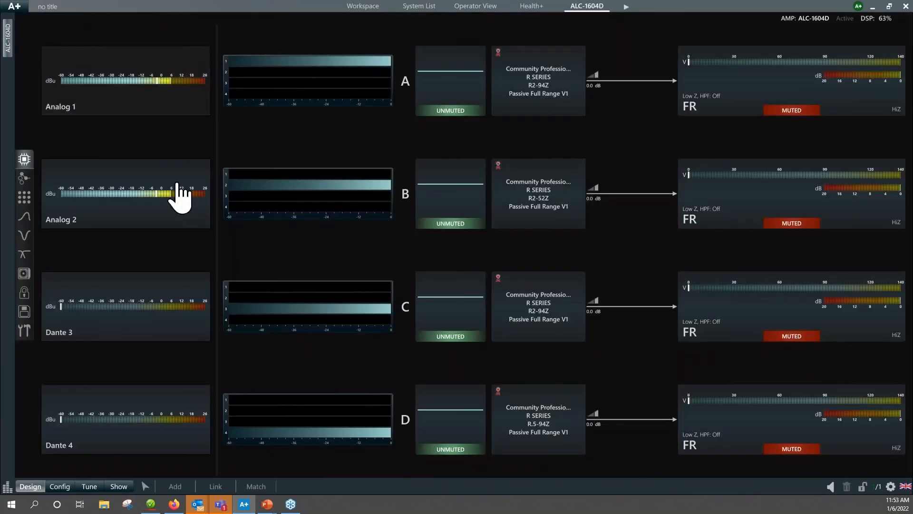
{"action": "left_click", "coordinate": [27, 185]}
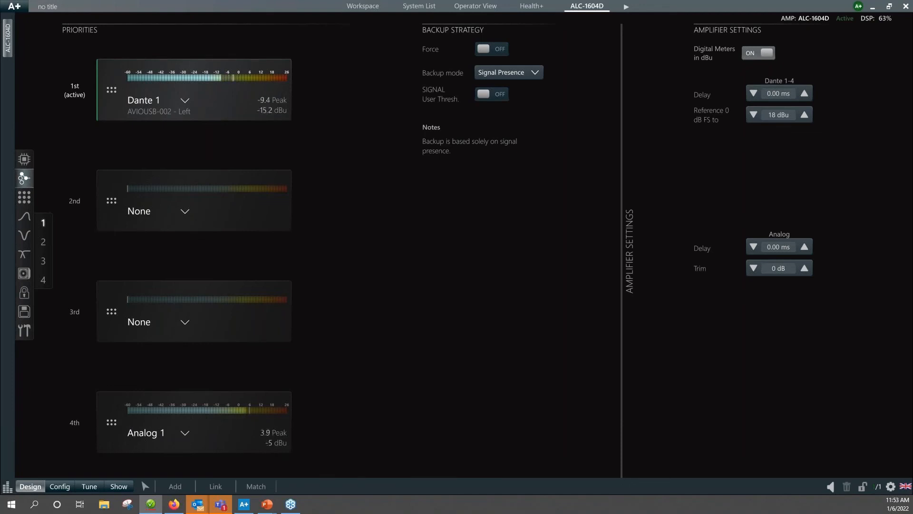
{"action": "left_click", "coordinate": [23, 159]}
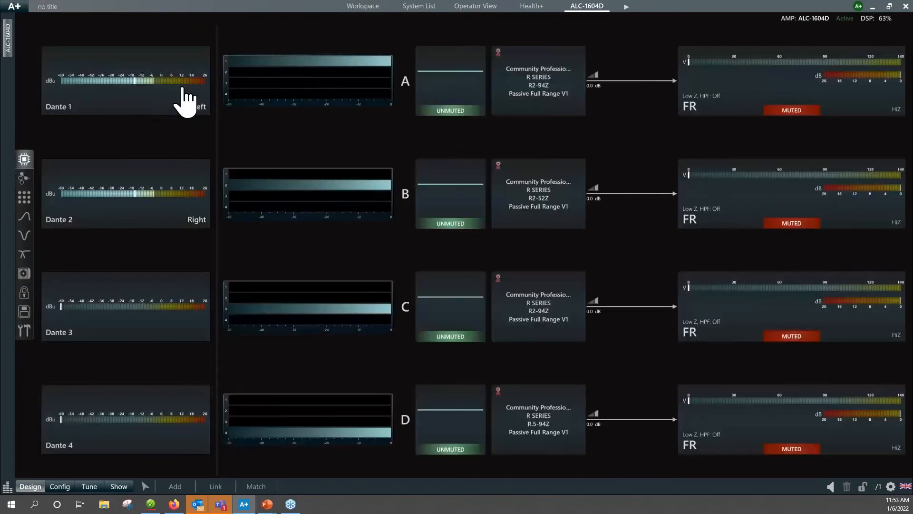
Clear the fourth-priority source of input 1, set its first-priority source to Analog 1 and turn Force on.
{"action": "left_click", "coordinate": [24, 180]}
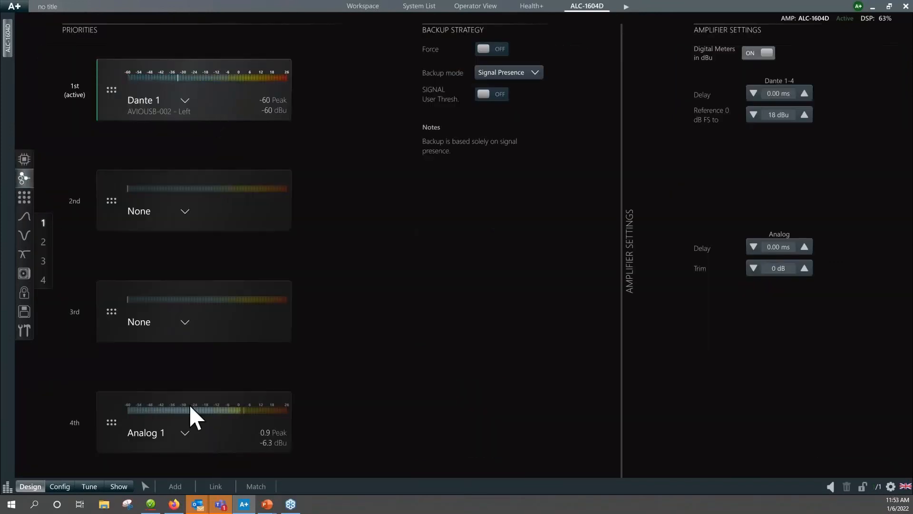
{"action": "left_click", "coordinate": [186, 432]}
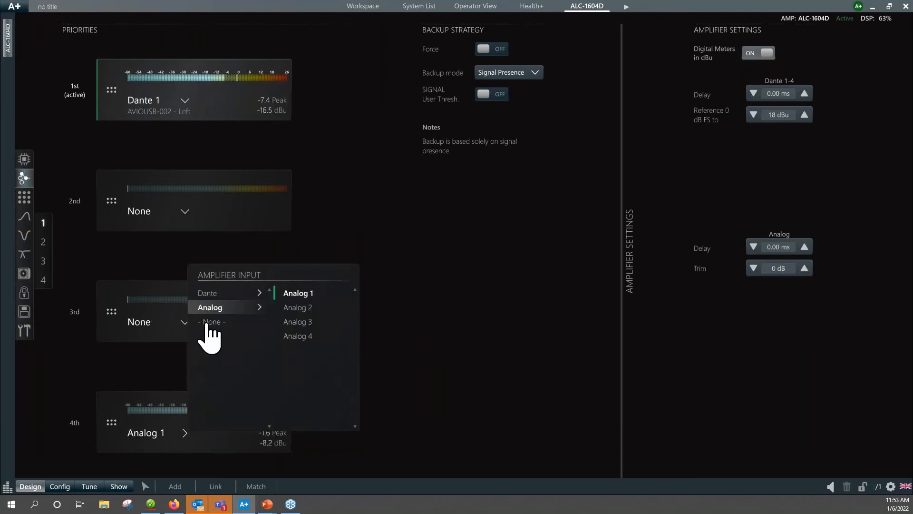
{"action": "left_click", "coordinate": [207, 324]}
{"action": "left_click", "coordinate": [185, 101]}
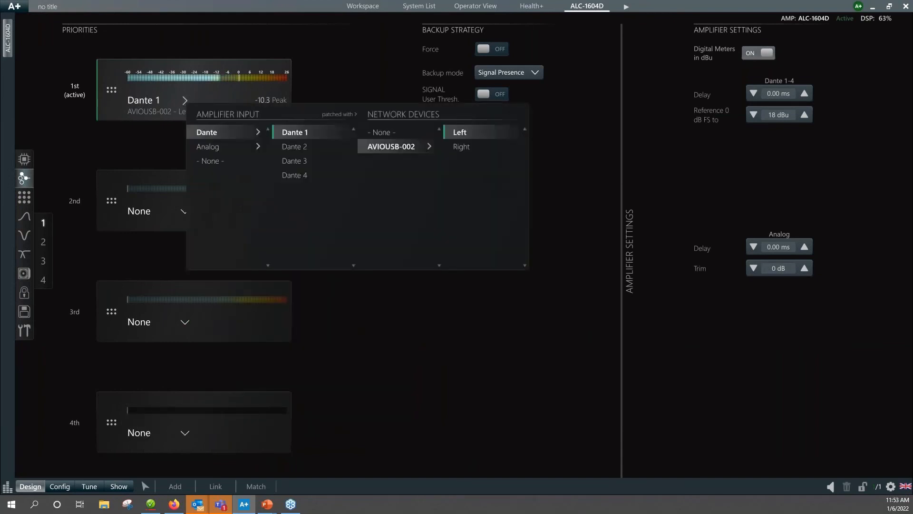
{"action": "left_click", "coordinate": [213, 147]}
{"action": "left_click", "coordinate": [343, 135]}
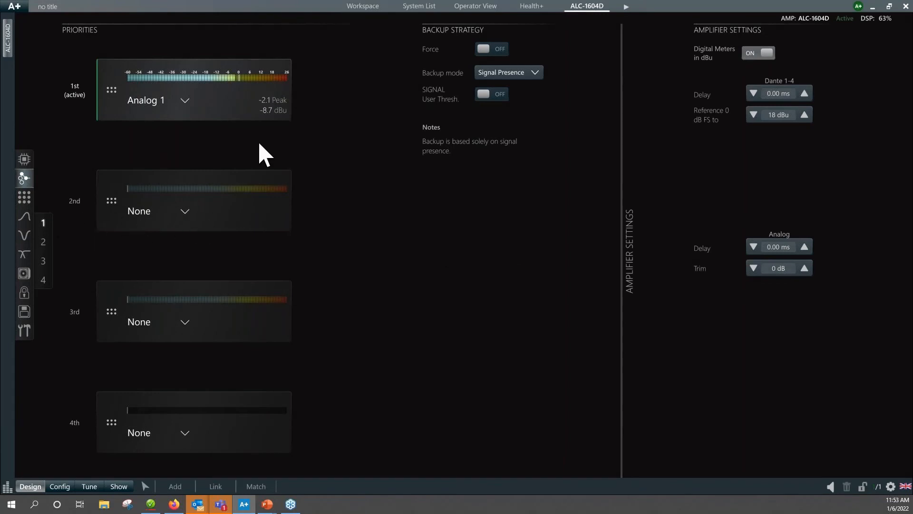
{"action": "left_click", "coordinate": [485, 49]}
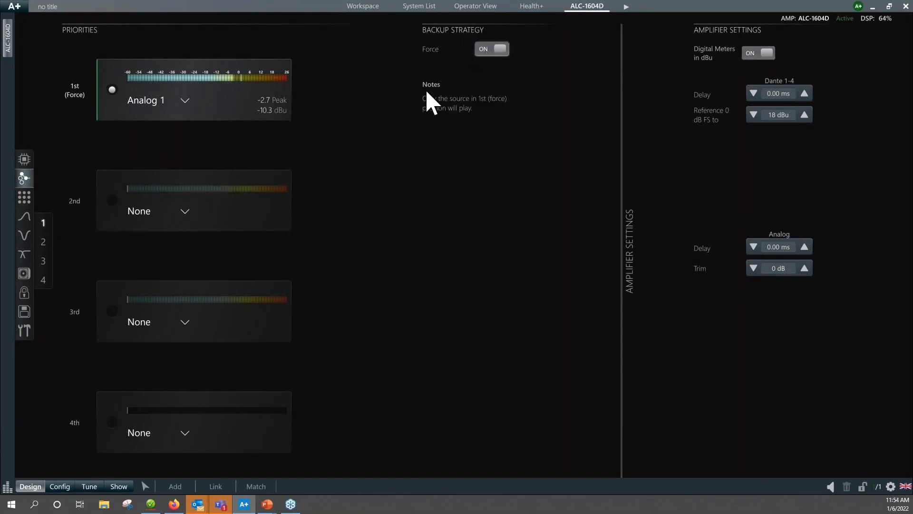
Clear the fourth-priority source of input 2, set its first-priority source to Analog 2 and turn Force on.
{"action": "left_click", "coordinate": [43, 241]}
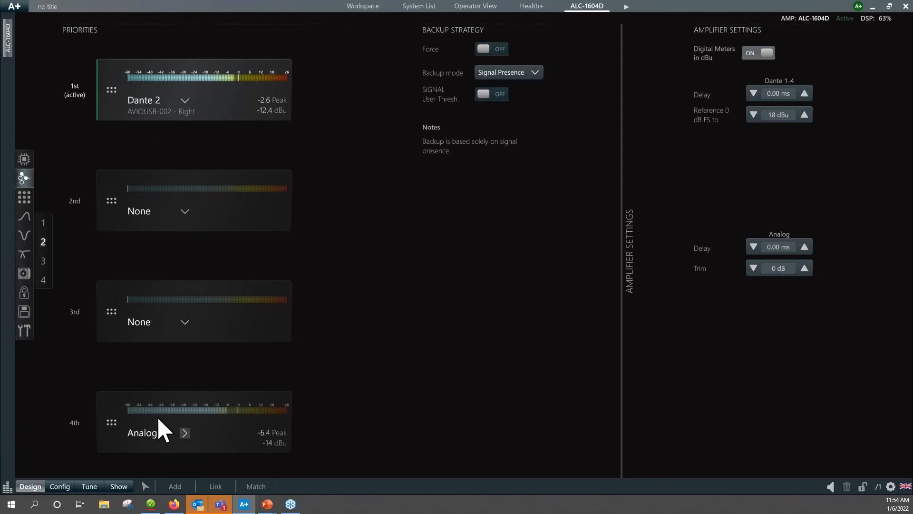
{"action": "left_click", "coordinate": [185, 433]}
{"action": "left_click", "coordinate": [211, 324]}
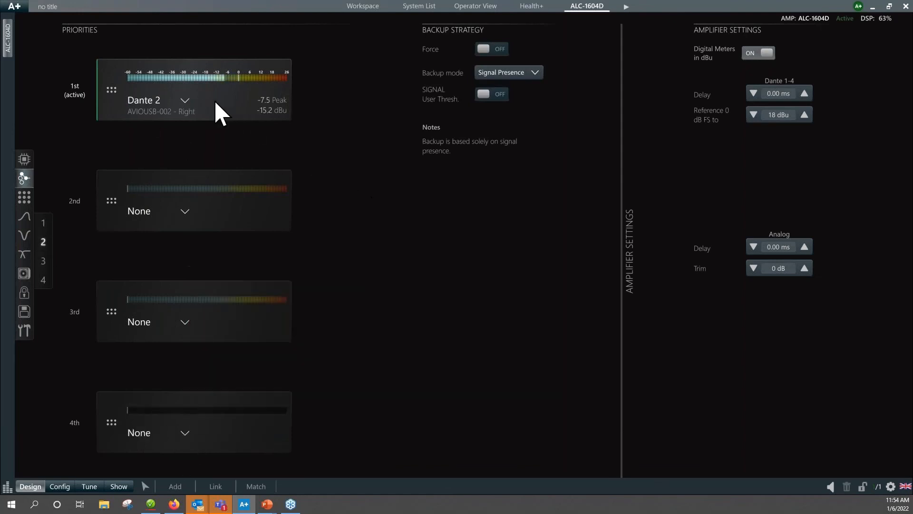
{"action": "left_click", "coordinate": [185, 100]}
{"action": "left_click", "coordinate": [209, 149]}
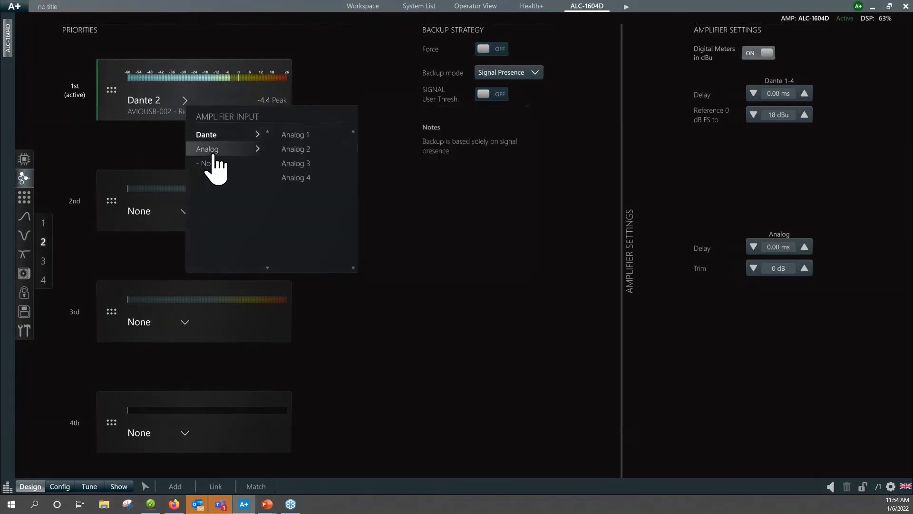
{"action": "left_click", "coordinate": [296, 150]}
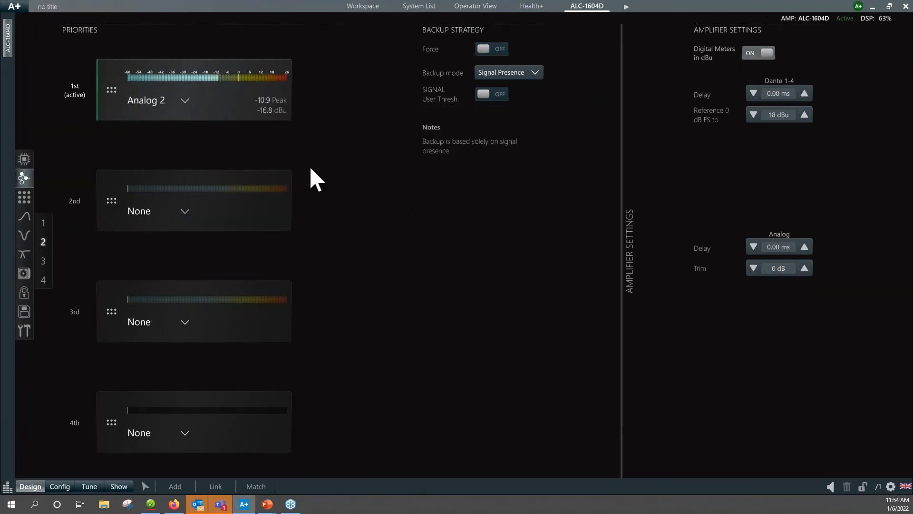
{"action": "left_click", "coordinate": [488, 50]}
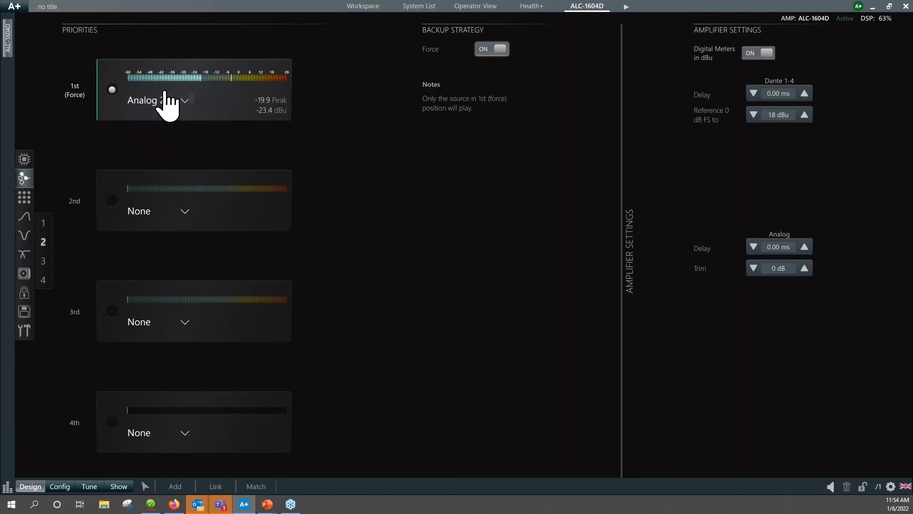
Set both the first- and fourth-priority sources of input 3 to None and turn Force on.
{"action": "left_click", "coordinate": [44, 262]}
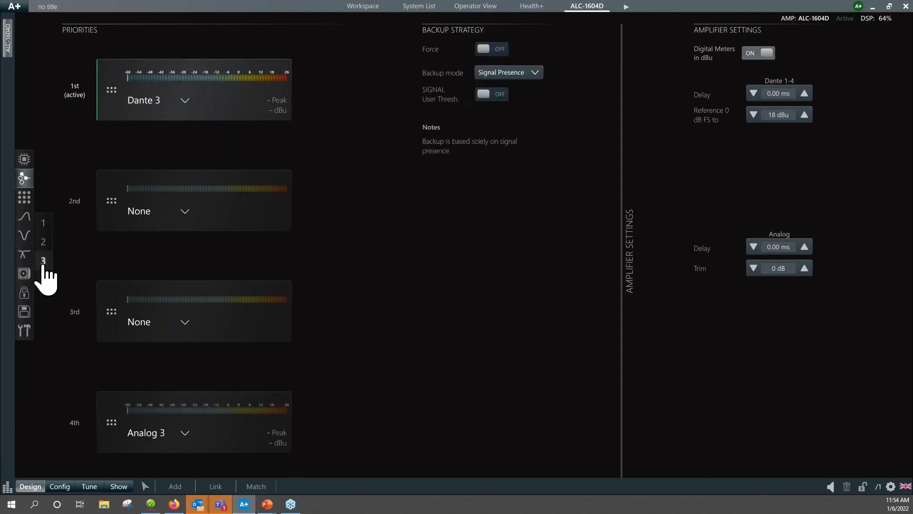
{"action": "left_click", "coordinate": [185, 433]}
{"action": "left_click", "coordinate": [256, 324]}
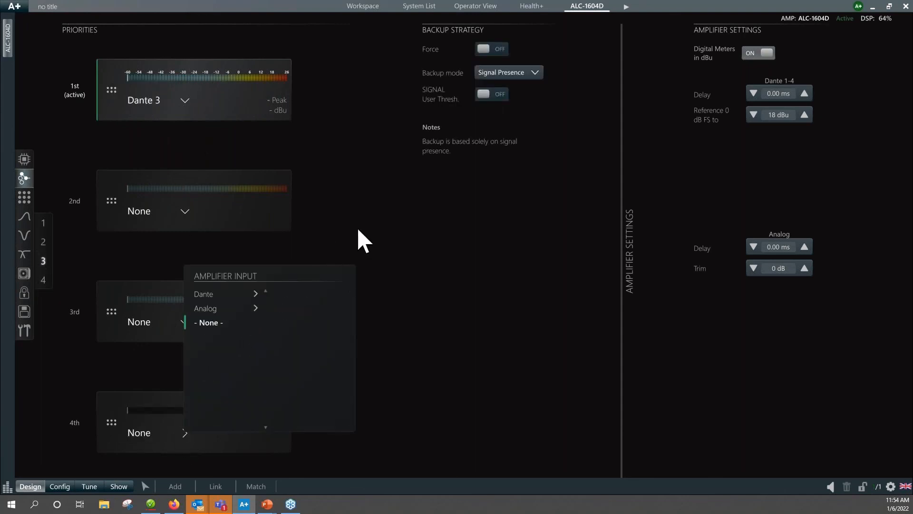
{"action": "left_click", "coordinate": [188, 102]}
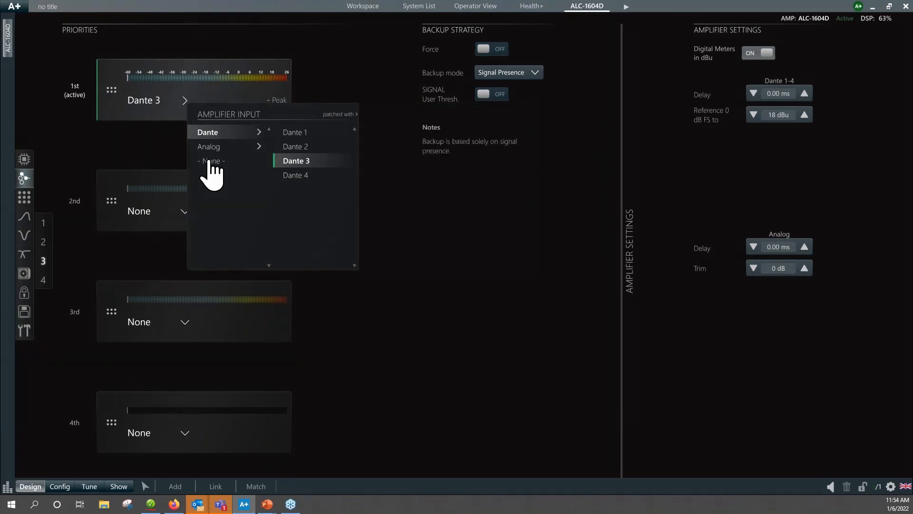
{"action": "left_click", "coordinate": [207, 163]}
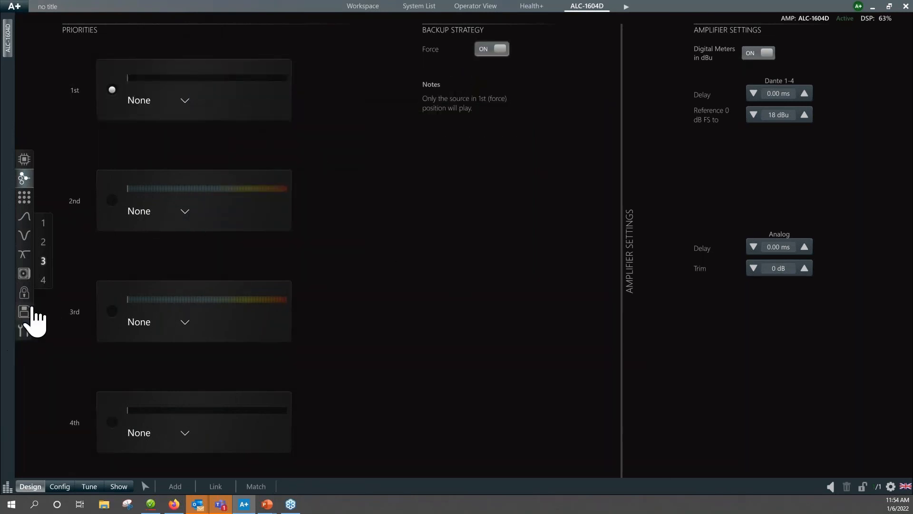
Set the first- and fourth-priority sources of input 4 to None, turn Force on and return to the signal flow overview.
{"action": "left_click", "coordinate": [46, 281]}
{"action": "left_click", "coordinate": [185, 433]}
{"action": "left_click", "coordinate": [208, 326]}
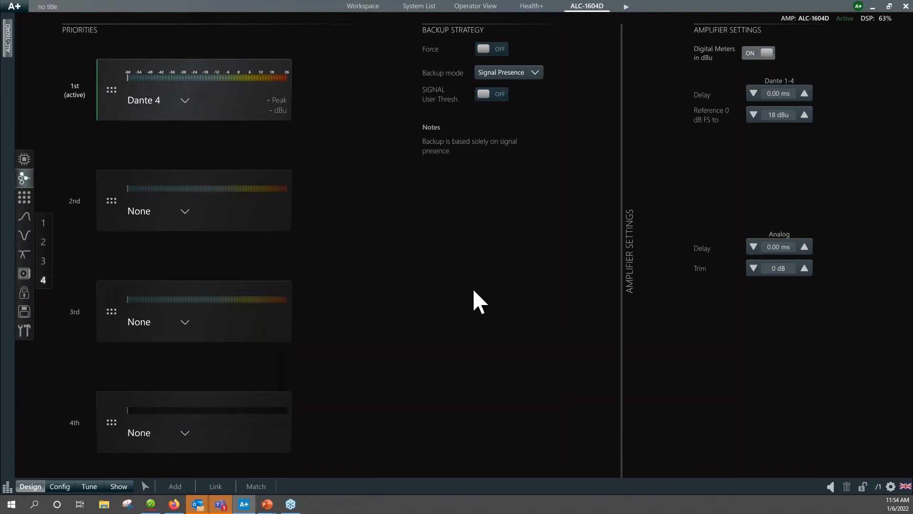
{"action": "left_click", "coordinate": [185, 101]}
{"action": "left_click", "coordinate": [215, 160]}
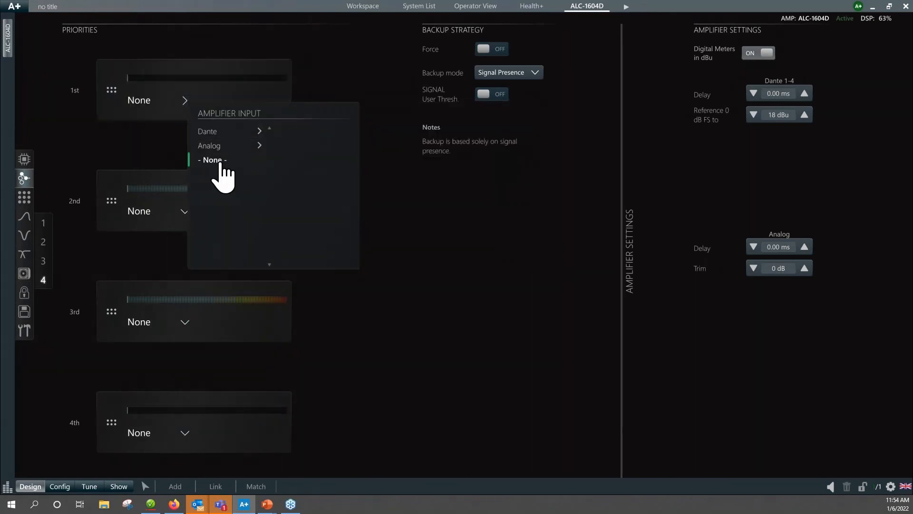
{"action": "left_click", "coordinate": [485, 49]}
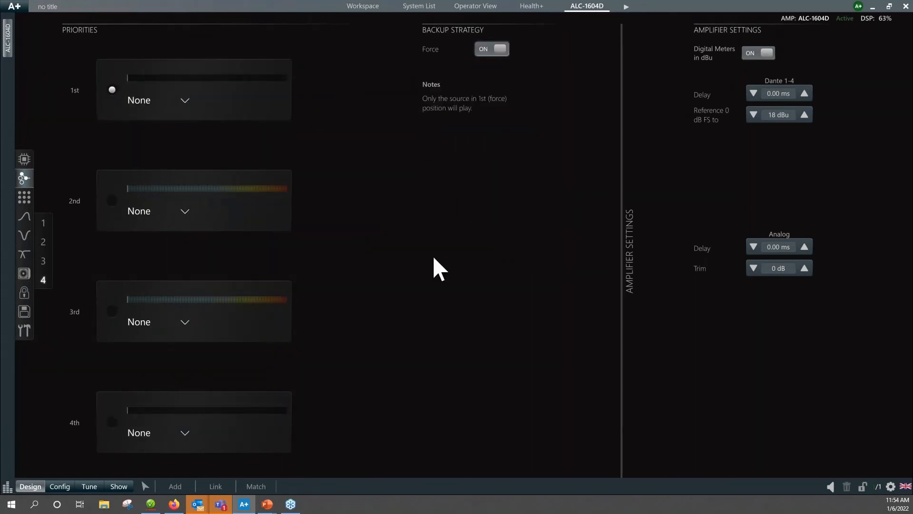
{"action": "left_click", "coordinate": [24, 161]}
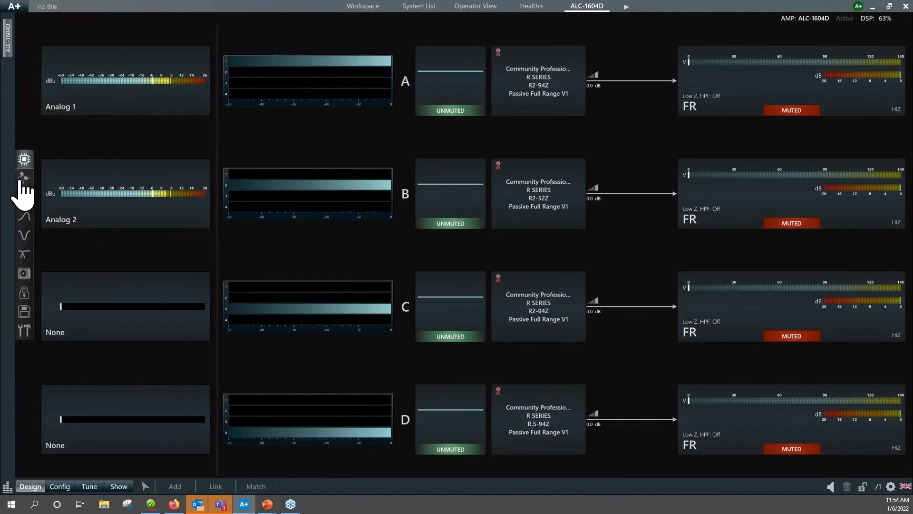
In the input matrix, route Analog 1 and Analog 2 at 0.0 to outputs A through D and remove inputs 3 and 4.
{"action": "left_click", "coordinate": [24, 198]}
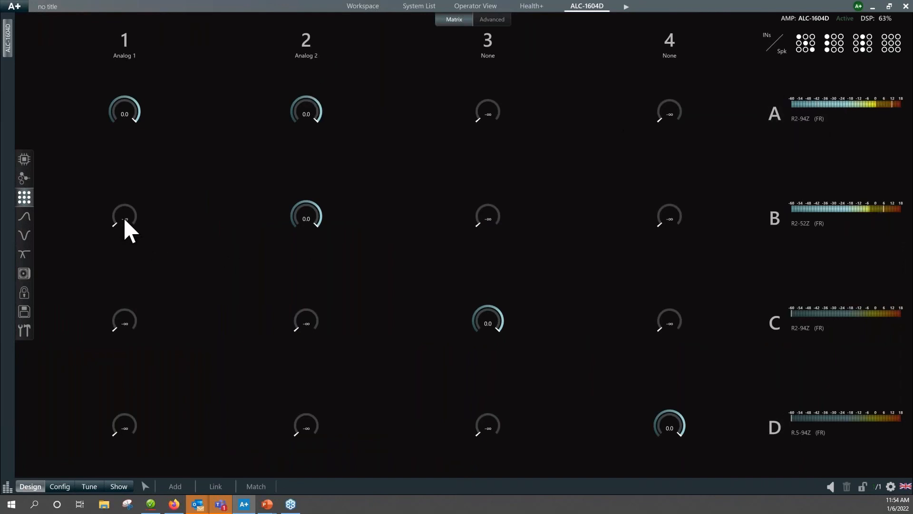
{"action": "left_click", "coordinate": [123, 322]}
{"action": "left_click", "coordinate": [297, 324]}
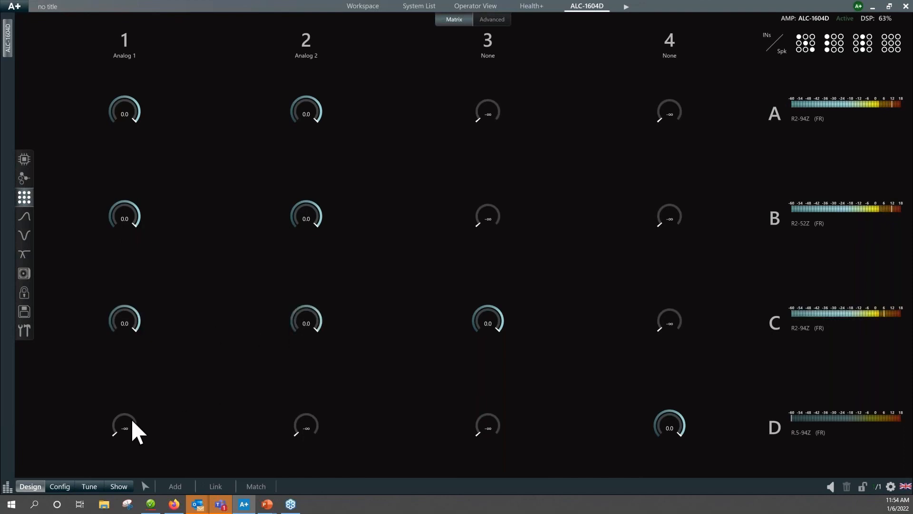
{"action": "left_click", "coordinate": [124, 427]}
{"action": "left_click", "coordinate": [309, 424]}
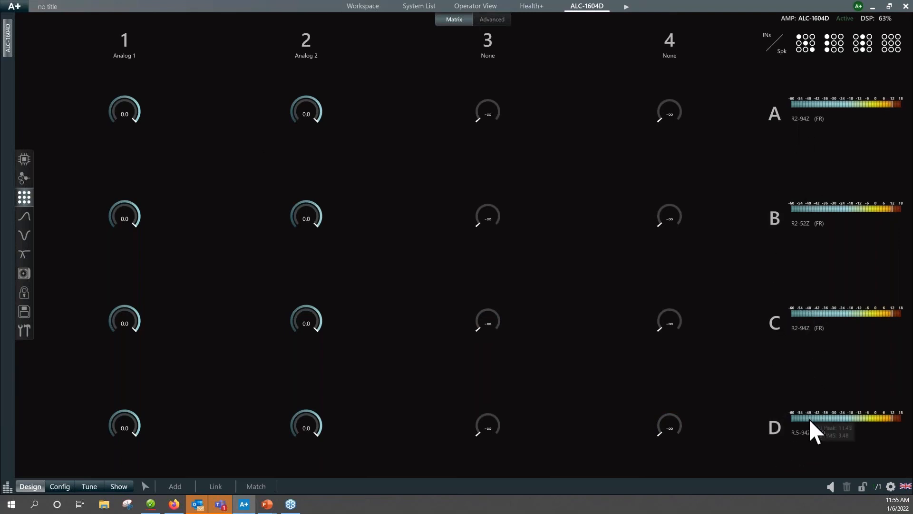
Go through the output equalization of channels A to D and lower channel D's gain to -9 dB.
{"action": "left_click", "coordinate": [22, 222]}
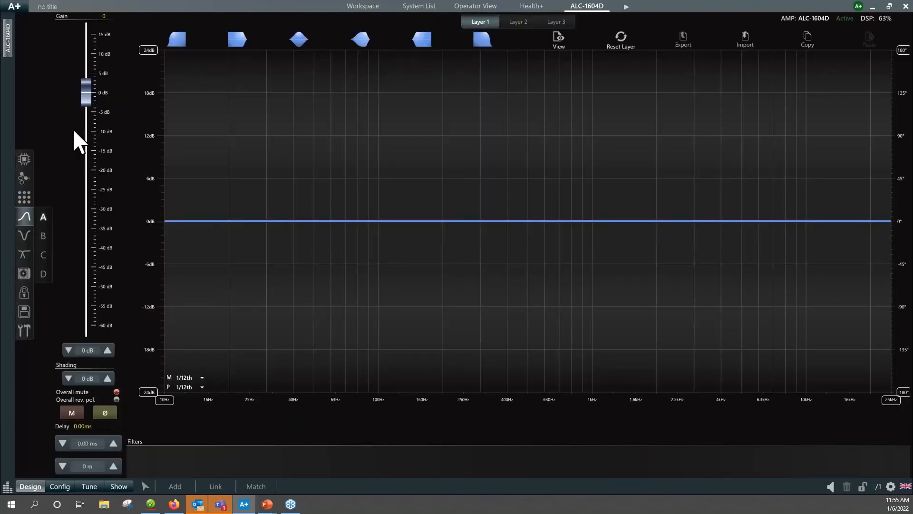
{"action": "left_click", "coordinate": [43, 236]}
{"action": "left_click", "coordinate": [43, 256]}
{"action": "left_click", "coordinate": [43, 274]}
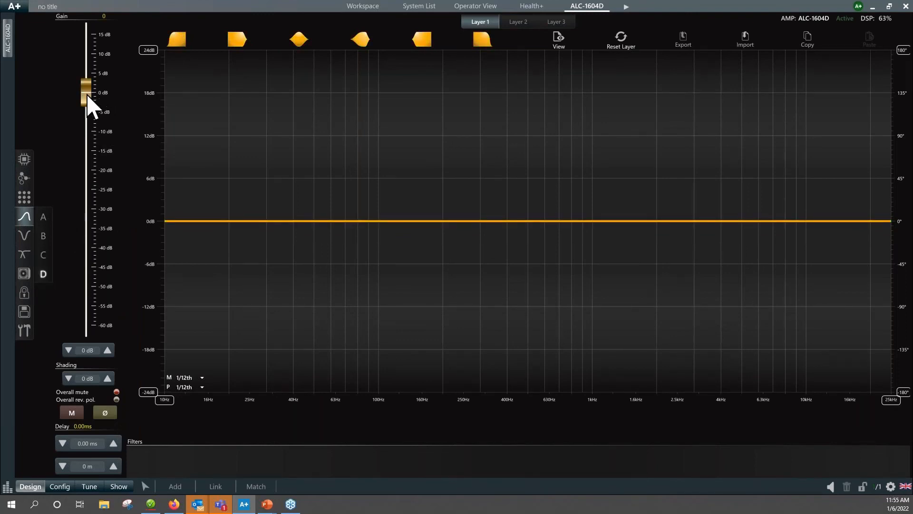
{"action": "left_click_drag", "start_coordinate": [87, 96], "coordinate": [90, 129]}
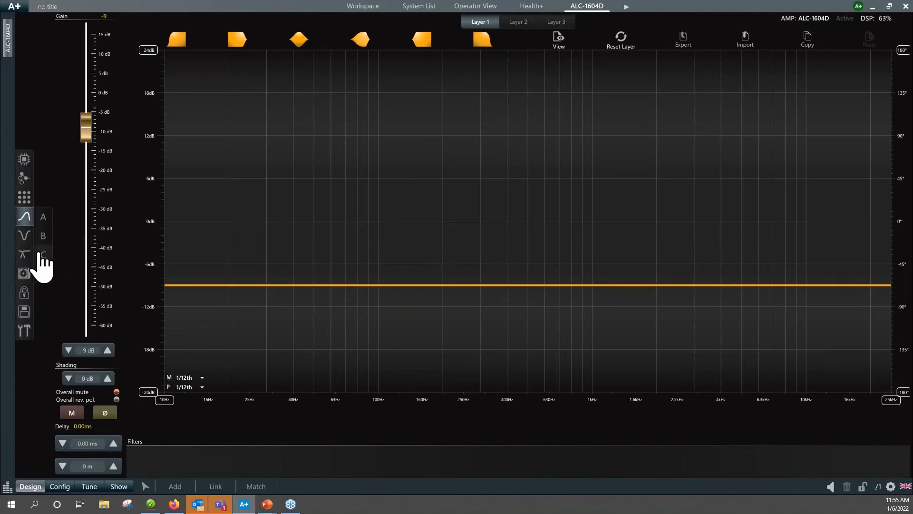
Examine the speaker equalization and the locked limiters of the output channels, and return to the signal flow overview.
{"action": "left_click", "coordinate": [25, 239]}
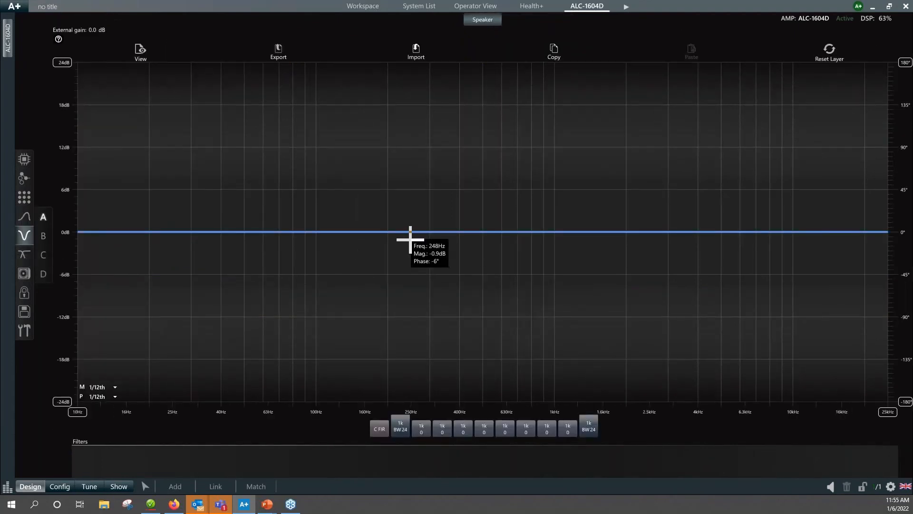
{"action": "left_click", "coordinate": [26, 257]}
{"action": "left_click", "coordinate": [439, 20]}
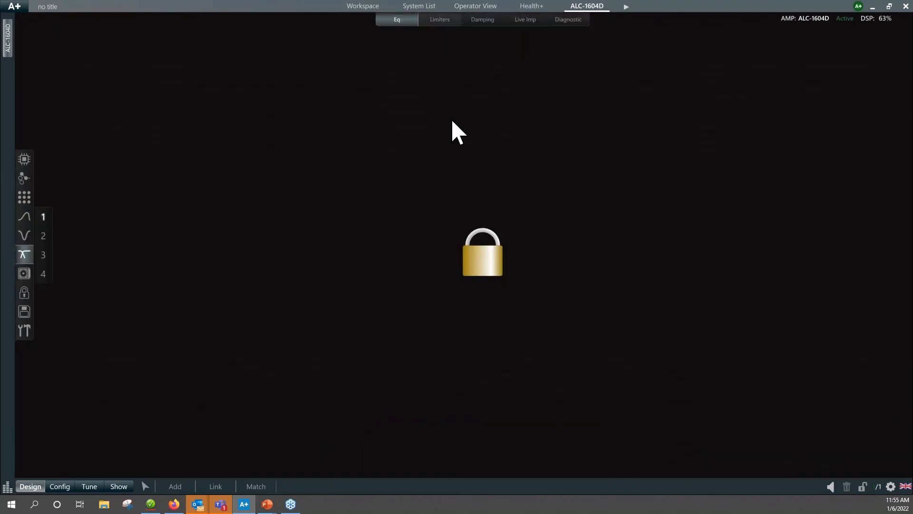
{"action": "left_click", "coordinate": [43, 255]}
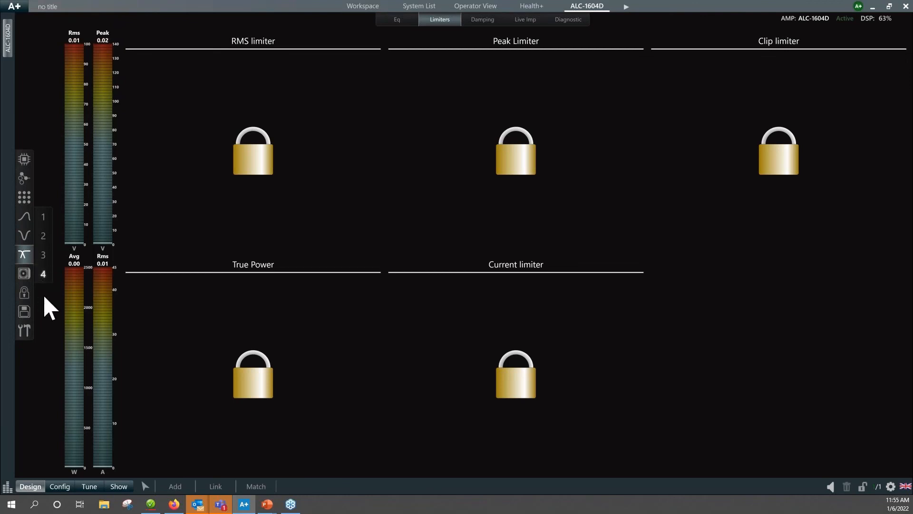
{"action": "left_click", "coordinate": [25, 159]}
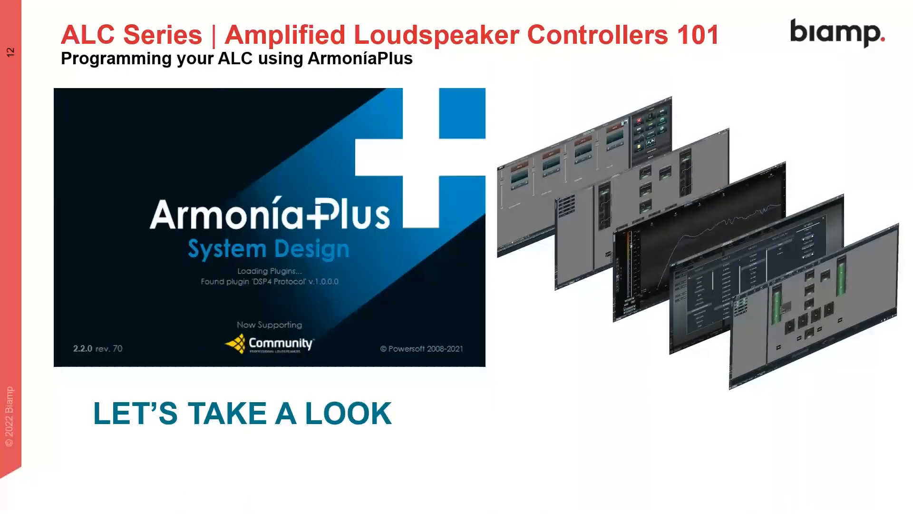
{"action": "left_click", "coordinate": [571, 317]}
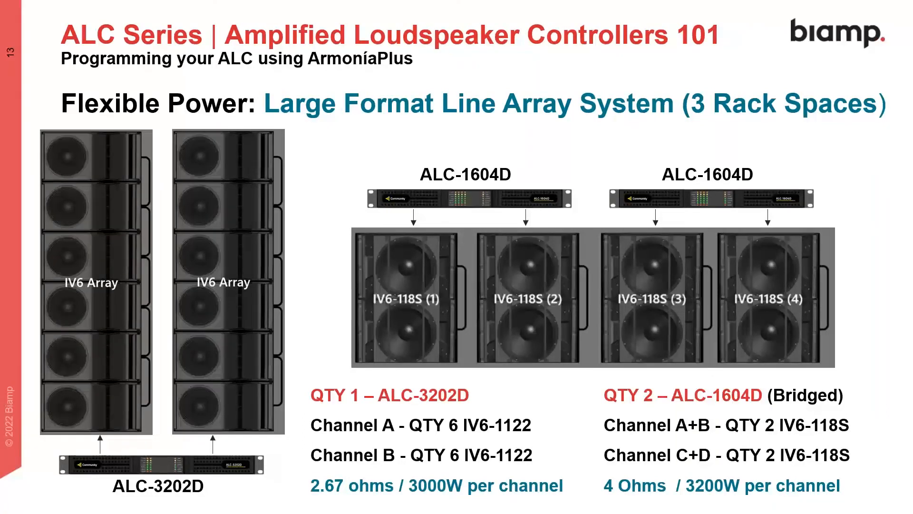
{"action": "key", "text": "Right"}
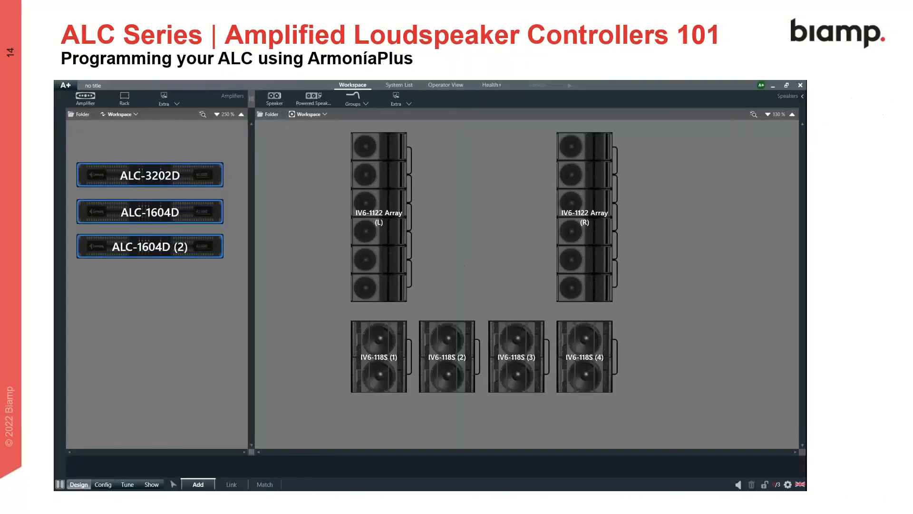